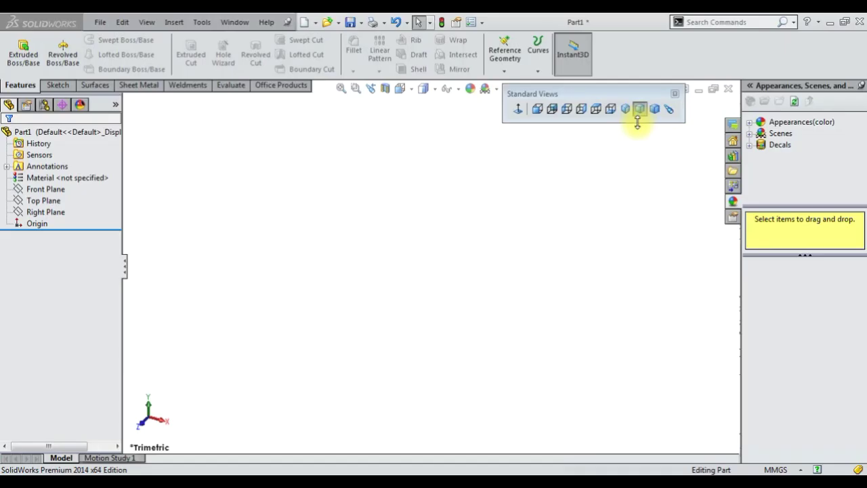
- Start a sketch on the Top Plane and draw a circle centred on the origin
{"action": "right_click", "coordinate": [37, 201]}
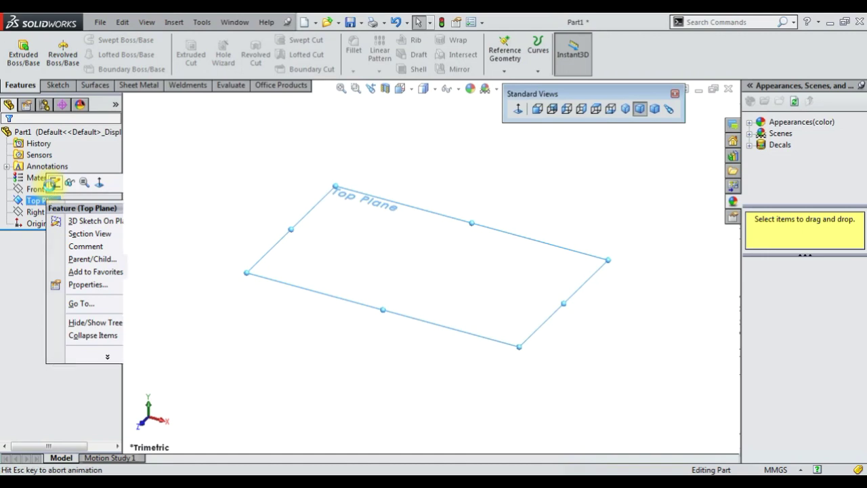
{"action": "left_click", "coordinate": [53, 182]}
{"action": "left_click", "coordinate": [103, 41]}
{"action": "left_click", "coordinate": [429, 266]}
{"action": "left_click", "coordinate": [393, 303]}
- Dimension the circle to 11 mm diameter and start an Extruded Boss/Base
{"action": "left_click", "coordinate": [52, 50]}
{"action": "left_click", "coordinate": [406, 220]}
{"action": "left_click", "coordinate": [417, 196]}
{"action": "type", "text": "11"}
{"action": "key", "text": "Return"}
{"action": "left_click", "coordinate": [19, 85]}
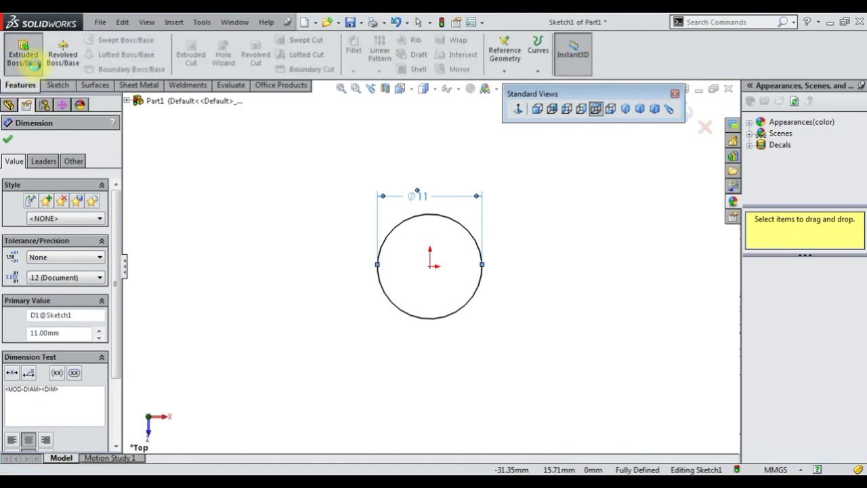
{"action": "left_click", "coordinate": [24, 52]}
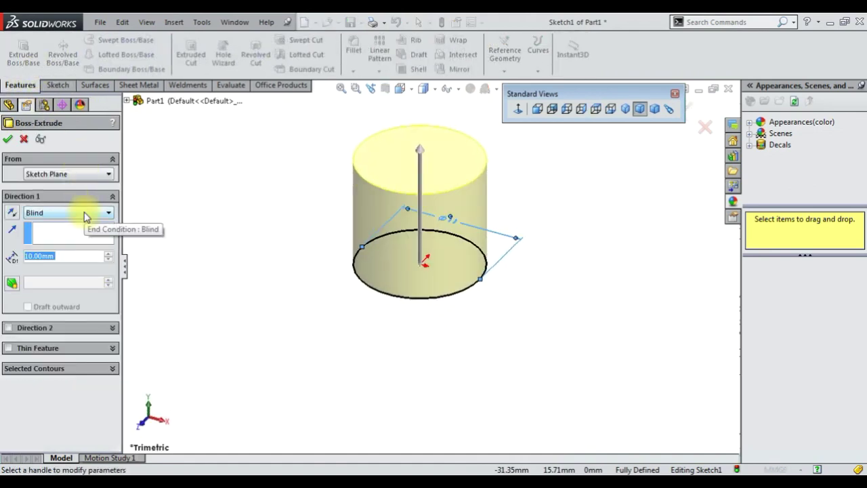
- Extrude the 11 mm circle 27 mm in Direction 1 and 29 mm in Direction 2
{"action": "type", "text": "27"}
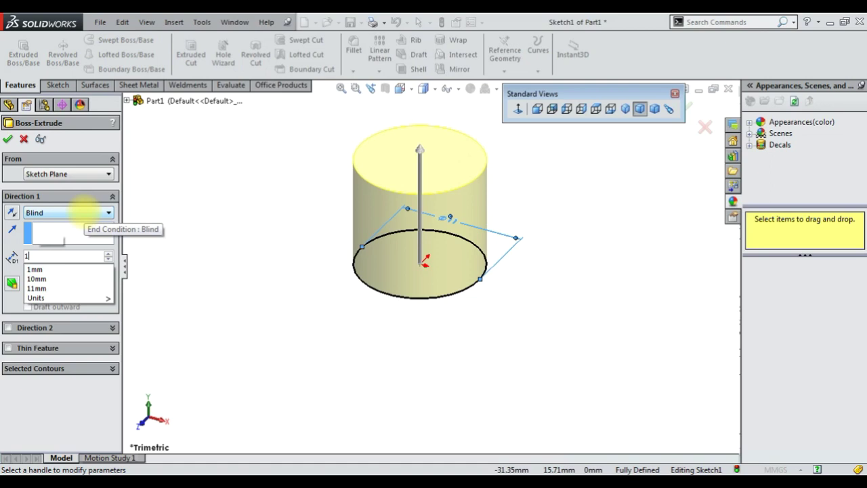
{"action": "key", "text": "Return"}
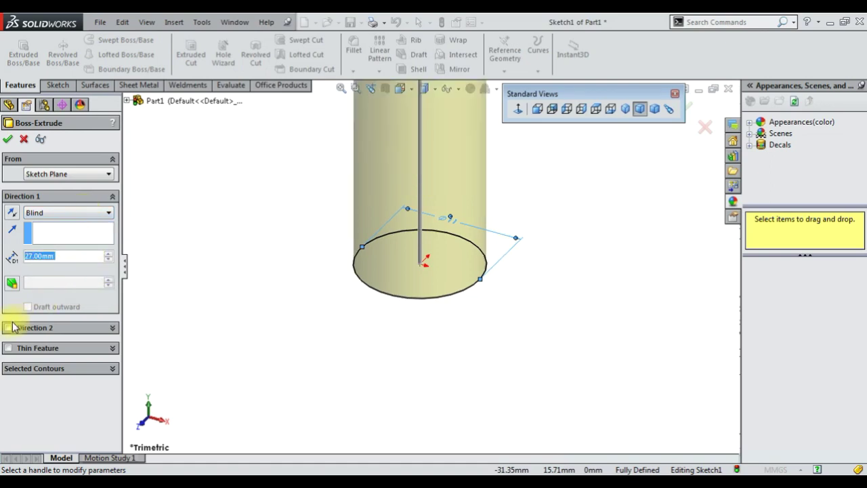
{"action": "left_click", "coordinate": [32, 329]}
{"action": "type", "text": "29"}
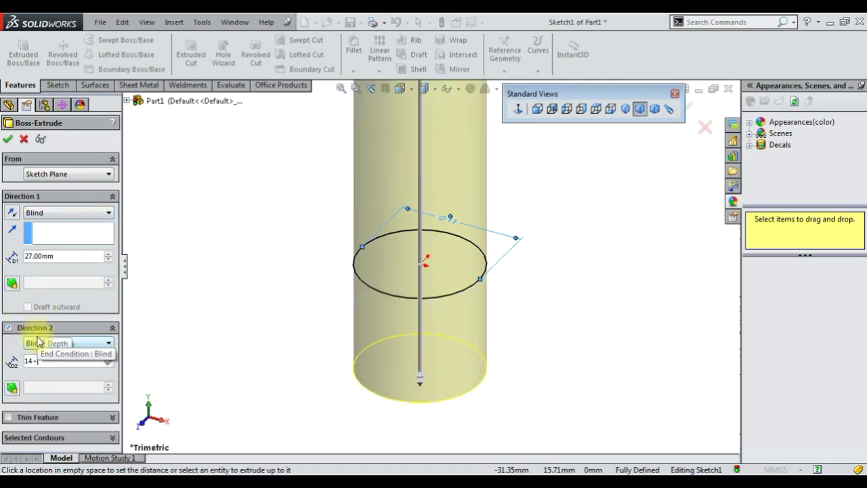
{"action": "key", "text": "Return"}
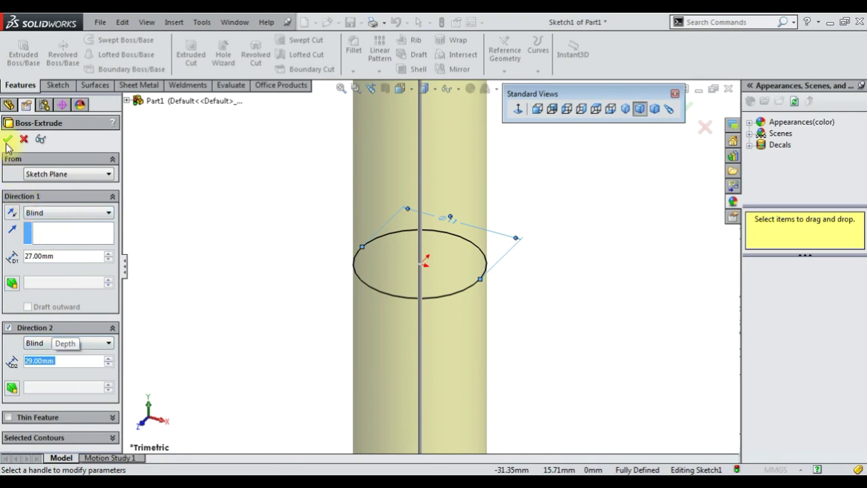
{"action": "left_click", "coordinate": [8, 140]}
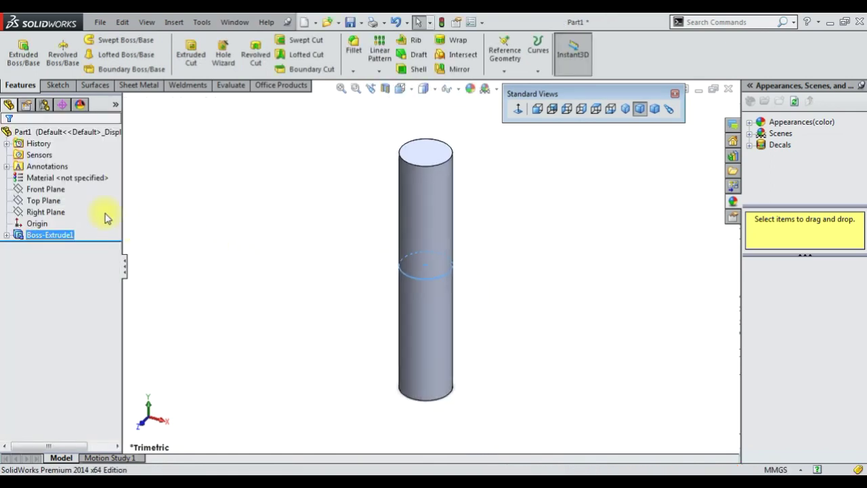
{"action": "right_click", "coordinate": [50, 200]}
- Start a Top Plane sketch and draw a six-sided polygon around the origin
{"action": "left_click", "coordinate": [75, 179]}
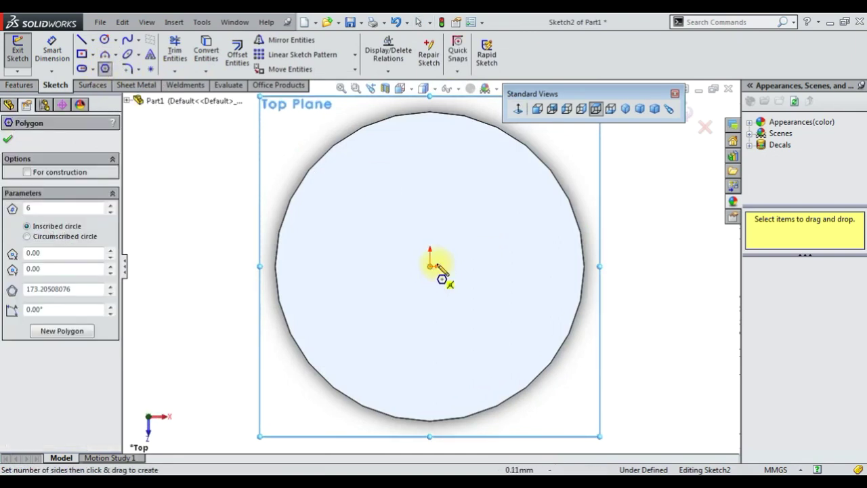
{"action": "left_click", "coordinate": [624, 108]}
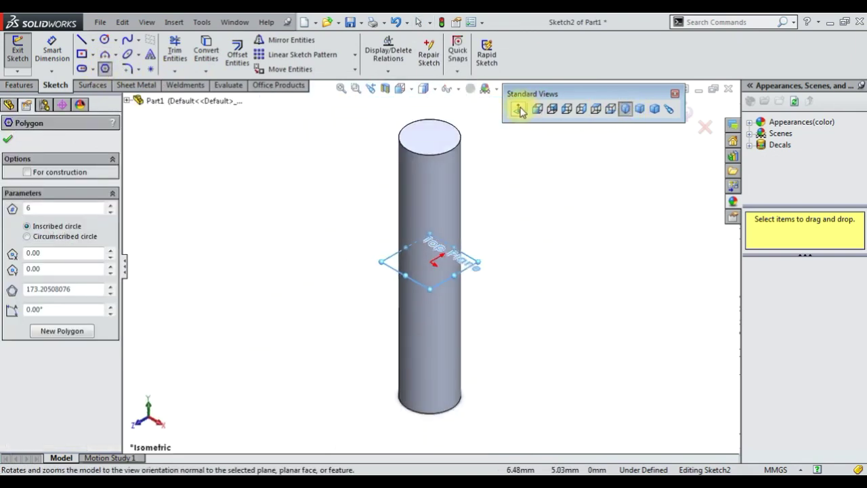
{"action": "left_click", "coordinate": [518, 110]}
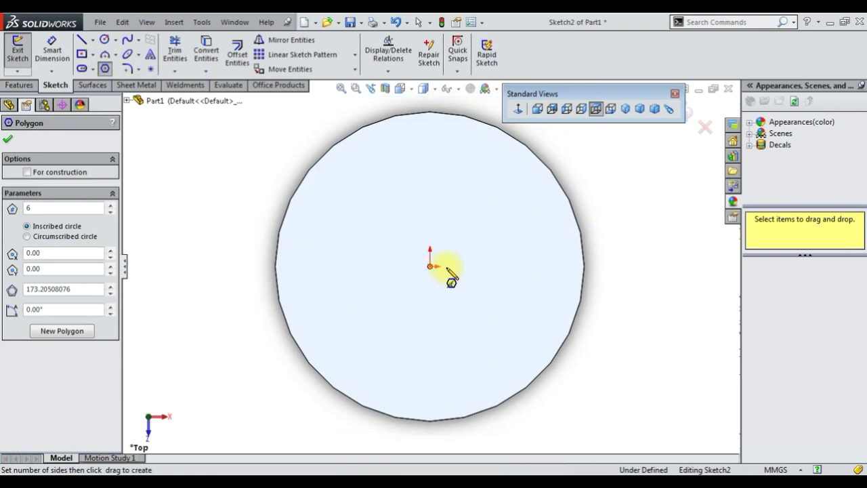
{"action": "left_click_drag", "start_coordinate": [447, 269], "coordinate": [612, 266]}
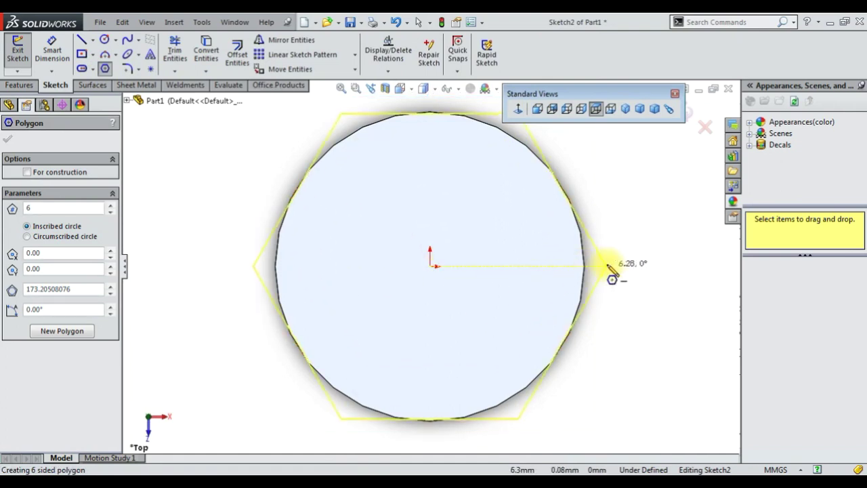
- Dimension the polygon's inscribed circle to 12 mm
{"action": "left_click", "coordinate": [55, 65]}
{"action": "left_click", "coordinate": [277, 270]}
{"action": "left_click", "coordinate": [234, 254]}
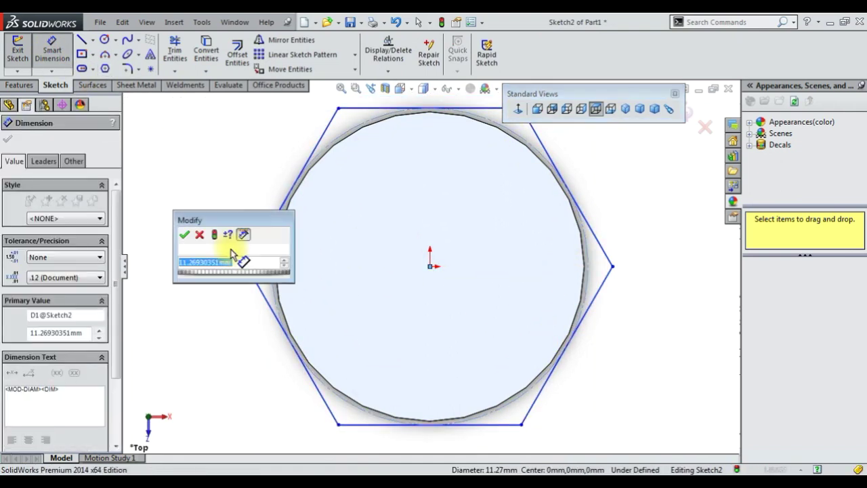
{"action": "type", "text": "12"}
{"action": "key", "text": "Return"}
{"action": "left_click", "coordinate": [20, 85]}
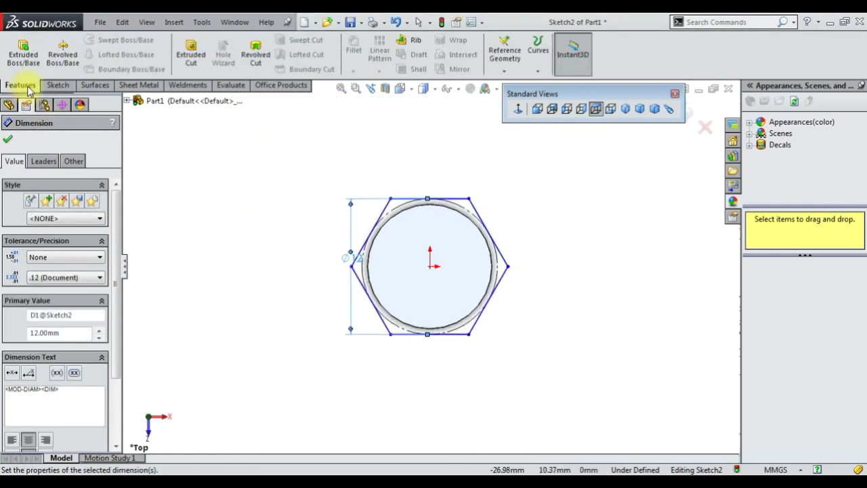
- Extrude the hexagon 30 mm using the Mid Plane end condition
{"action": "left_click", "coordinate": [24, 53]}
{"action": "left_click", "coordinate": [623, 109]}
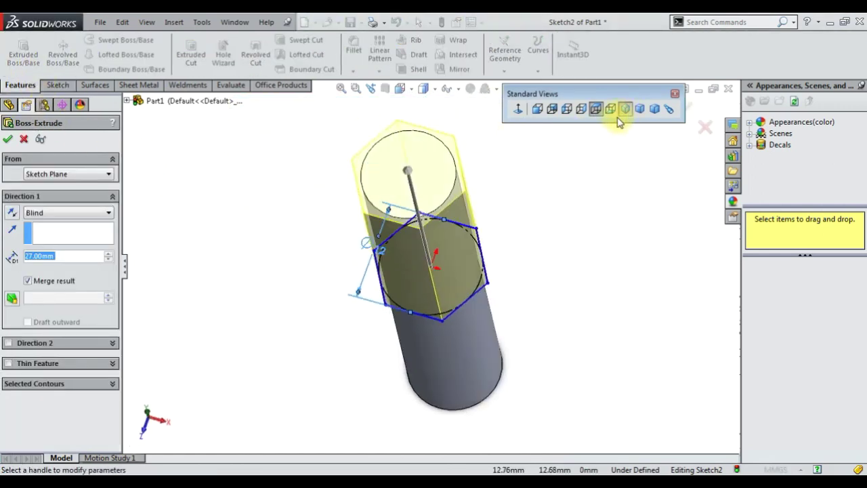
{"action": "left_click", "coordinate": [68, 212]}
{"action": "left_click", "coordinate": [60, 271]}
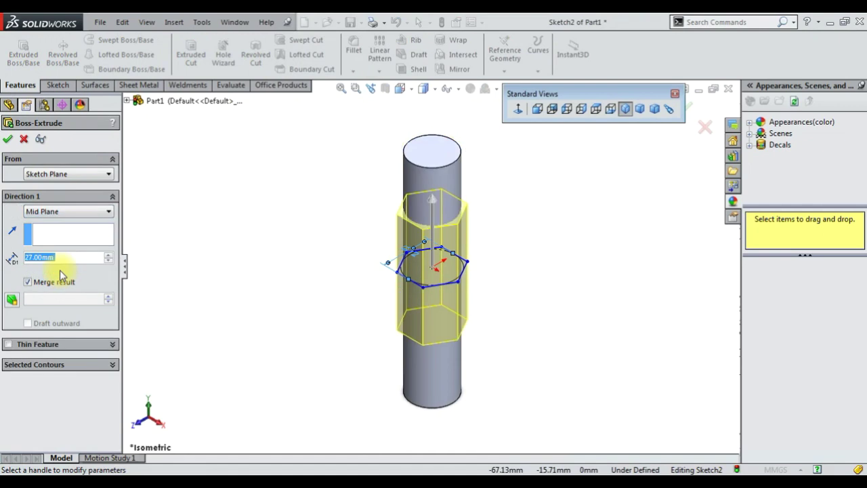
{"action": "type", "text": "30"}
{"action": "key", "text": "Return"}
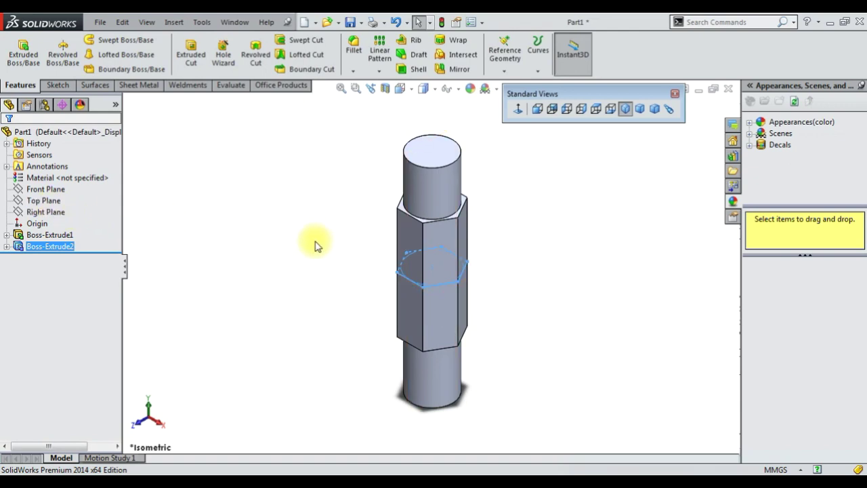
- Sketch on the hex body's top face, convert its hexagonal edges, and begin an extrusion
{"action": "left_click", "coordinate": [262, 218]}
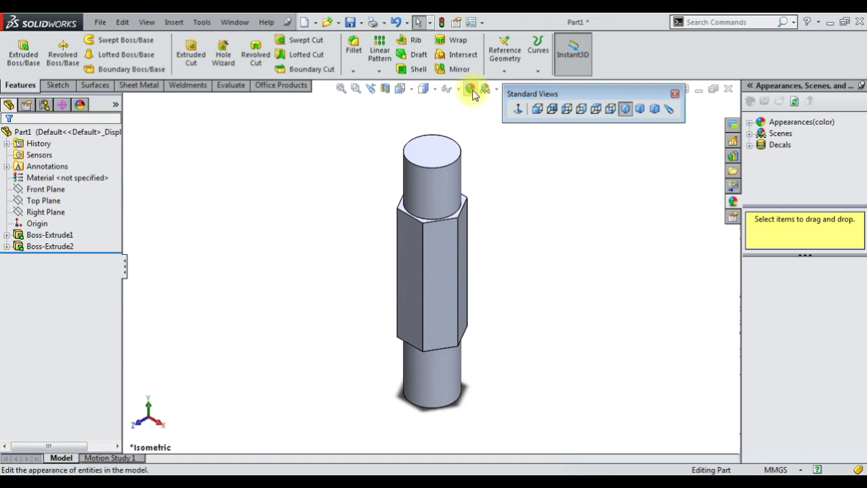
{"action": "scroll", "coordinate": [455, 210], "scroll_direction": "down", "scroll_amount": 3}
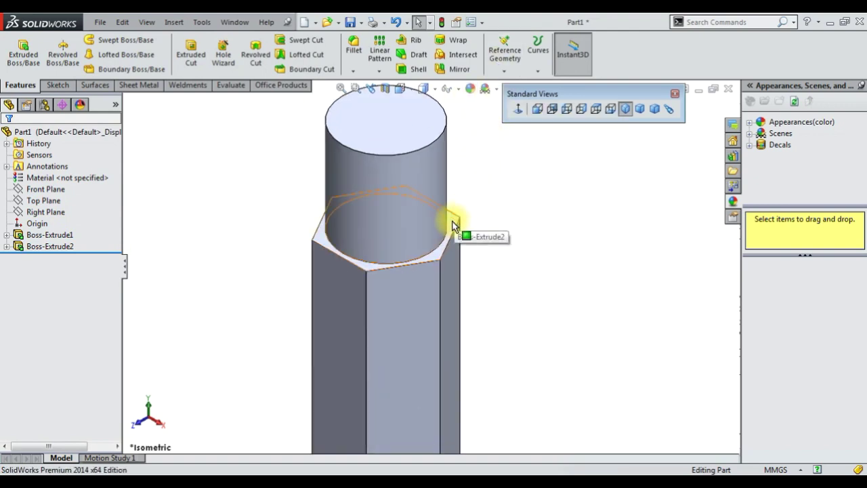
{"action": "left_click", "coordinate": [453, 226]}
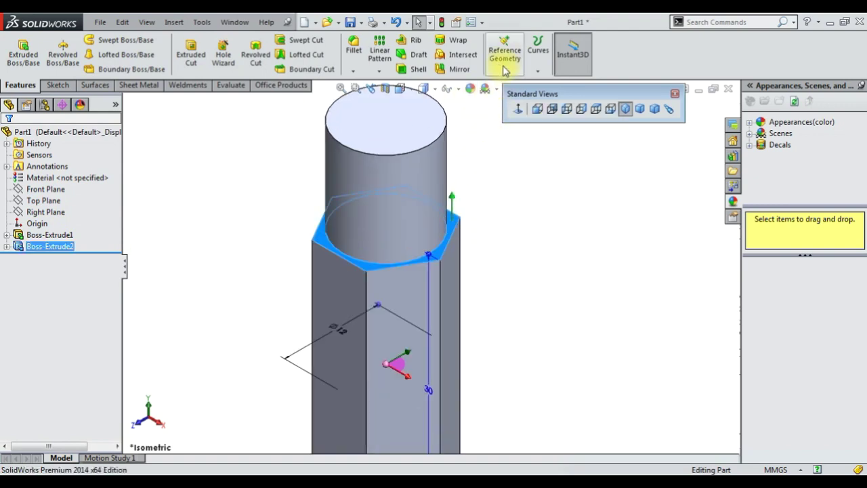
{"action": "left_click", "coordinate": [61, 86]}
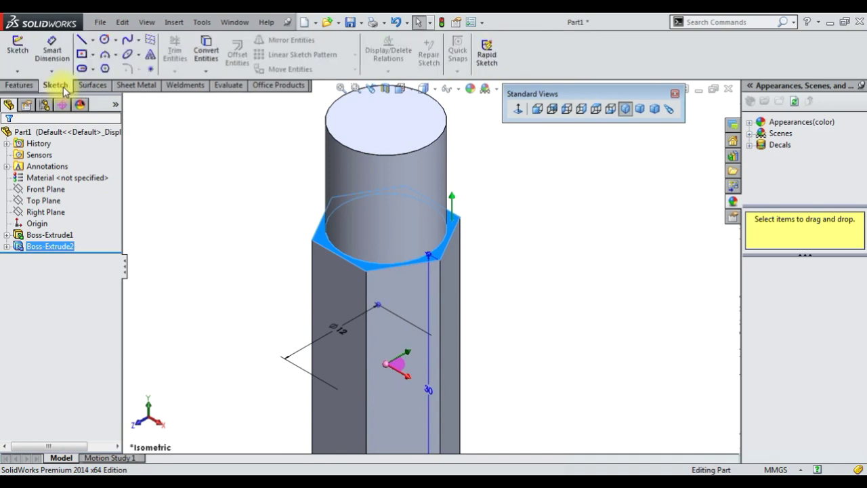
{"action": "left_click", "coordinate": [21, 51]}
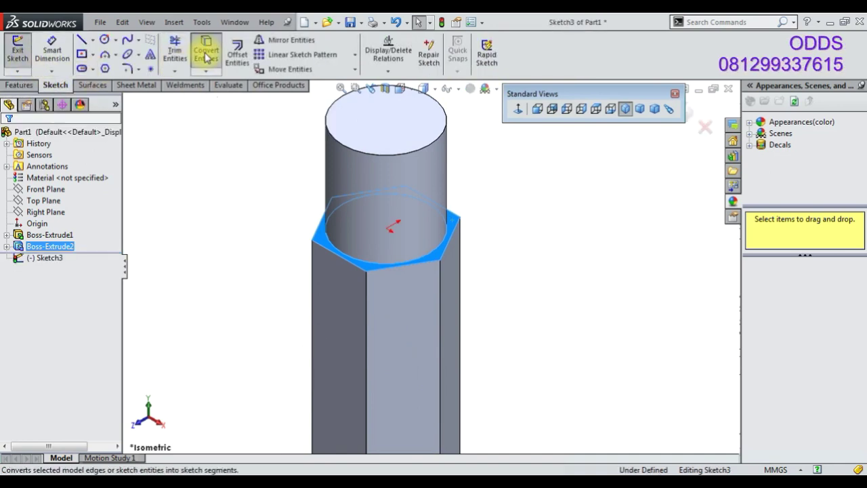
{"action": "left_click", "coordinate": [206, 58]}
{"action": "left_click", "coordinate": [19, 85]}
{"action": "left_click", "coordinate": [38, 64]}
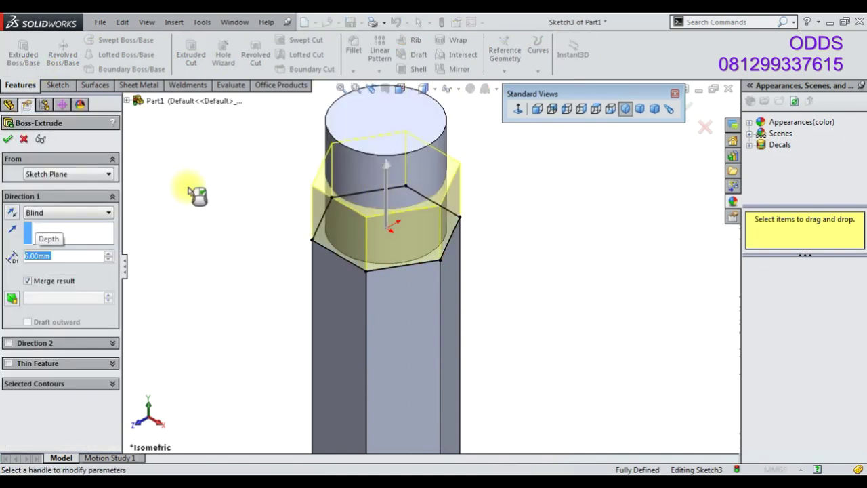
- Extrude the hexagon Blind 6 mm, starting from a 2 mm offset above the face
{"action": "left_click", "coordinate": [87, 212]}
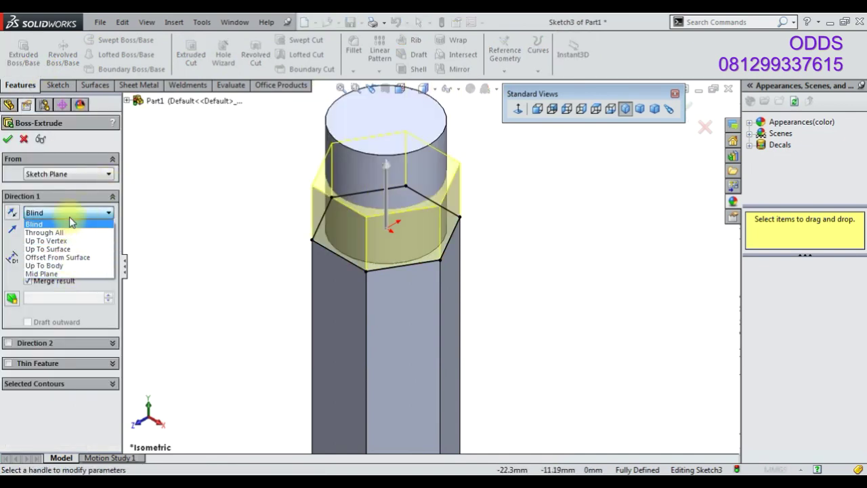
{"action": "left_click", "coordinate": [69, 174]}
{"action": "left_click", "coordinate": [69, 174]}
{"action": "left_click", "coordinate": [68, 211]}
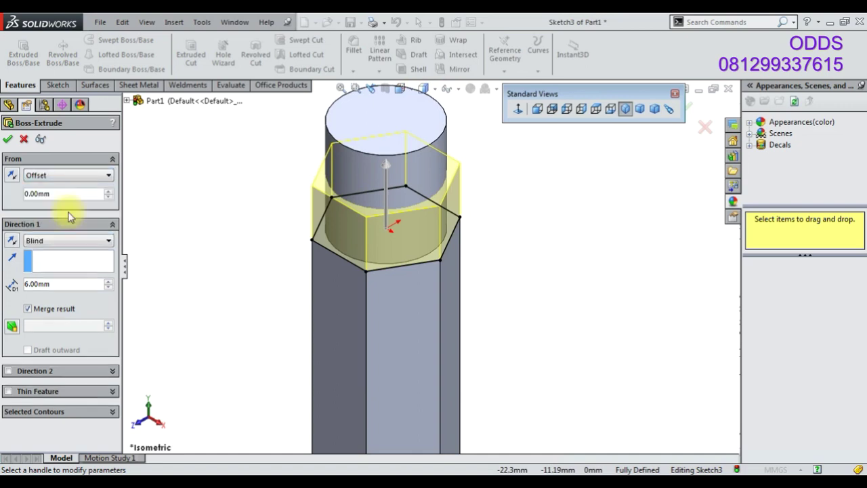
{"action": "double_click", "coordinate": [54, 196]}
{"action": "type", "text": "2"}
{"action": "key", "text": "Return"}
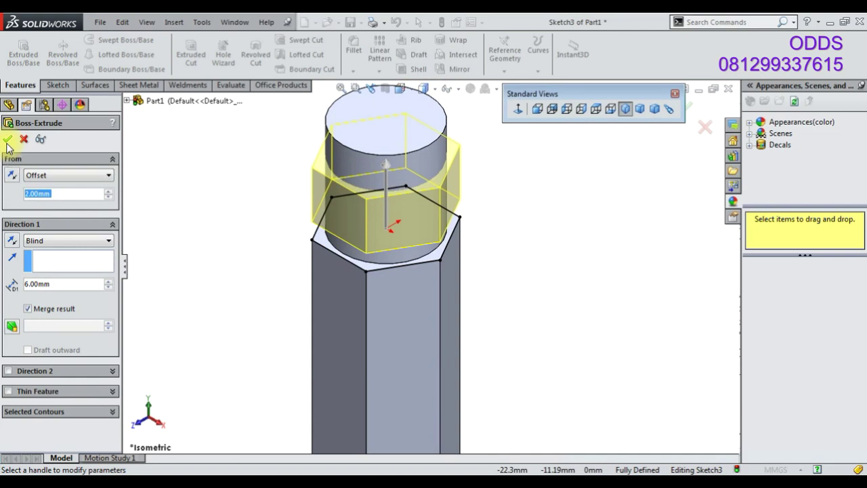
{"action": "left_click", "coordinate": [9, 140]}
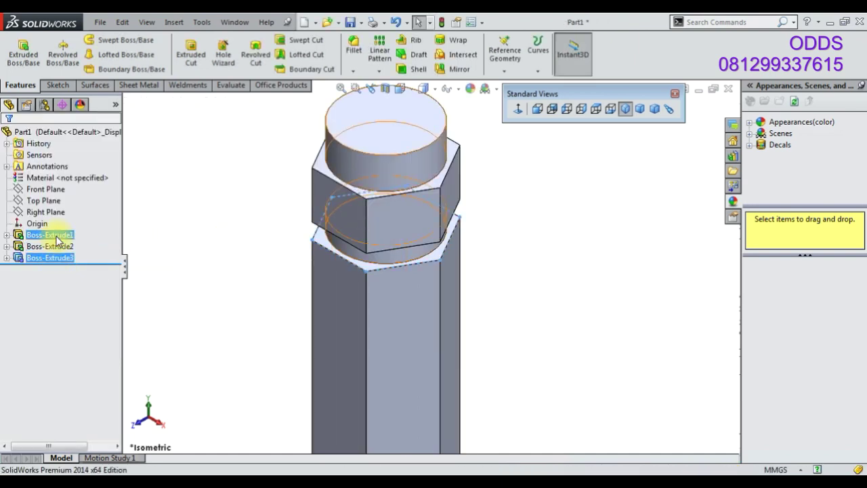
- Change Boss-Extrude1's upward depth from 27 mm to 25 mm
{"action": "left_click", "coordinate": [57, 236]}
{"action": "scroll", "coordinate": [353, 283], "scroll_direction": "up", "scroll_amount": 2}
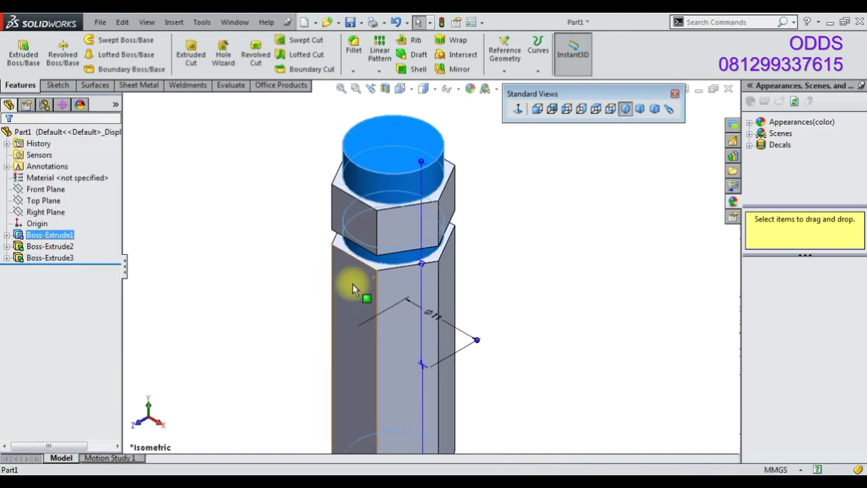
{"action": "scroll", "coordinate": [345, 288], "scroll_direction": "up", "scroll_amount": 3}
{"action": "scroll", "coordinate": [468, 292], "scroll_direction": "down", "scroll_amount": 1}
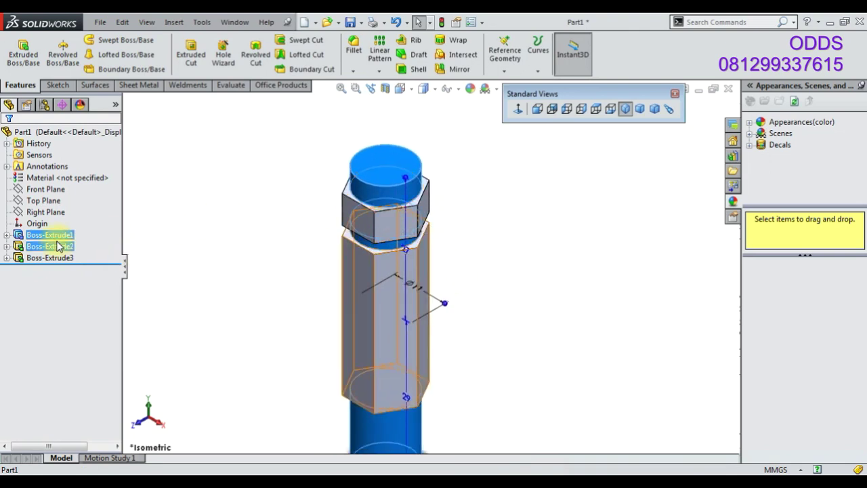
{"action": "double_click", "coordinate": [406, 261]}
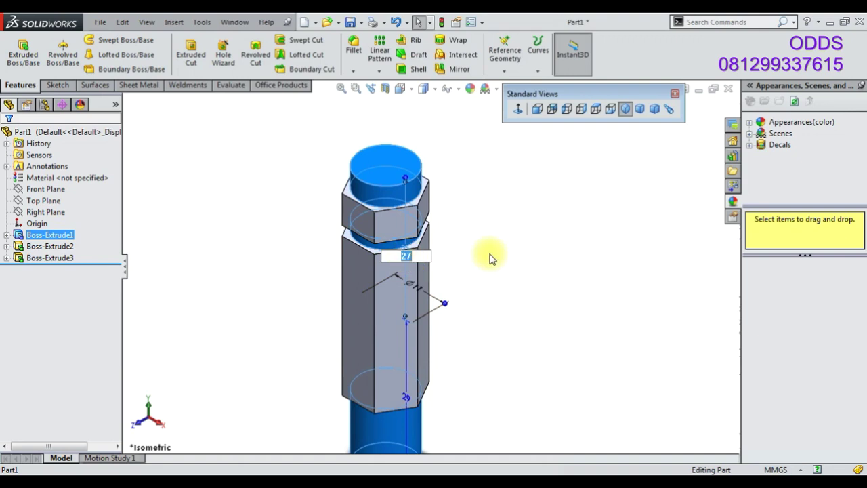
{"action": "key", "text": "Return"}
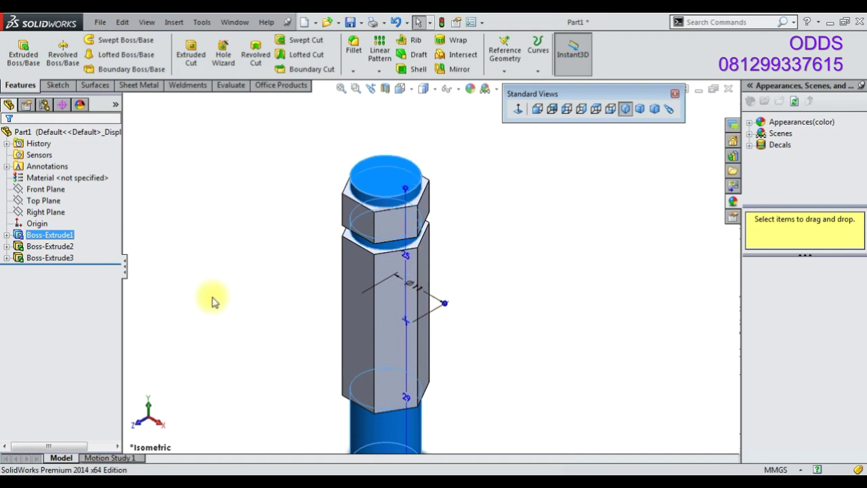
{"action": "left_click", "coordinate": [57, 250]}
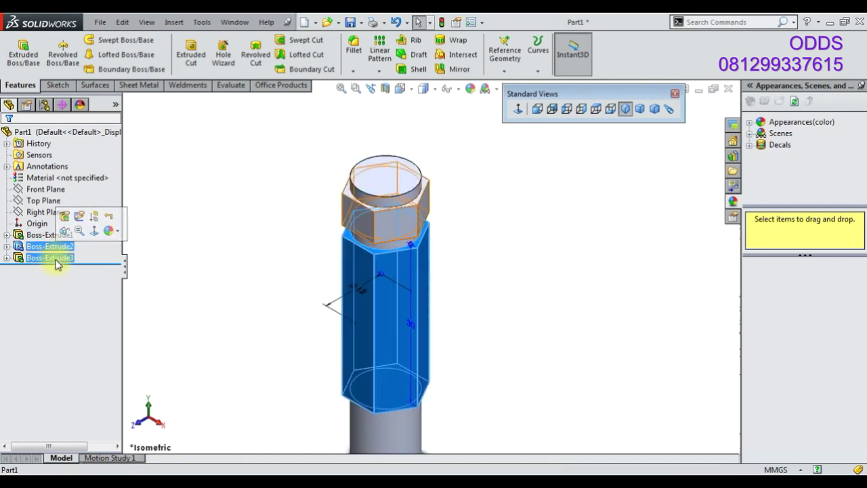
{"action": "left_click", "coordinate": [57, 263]}
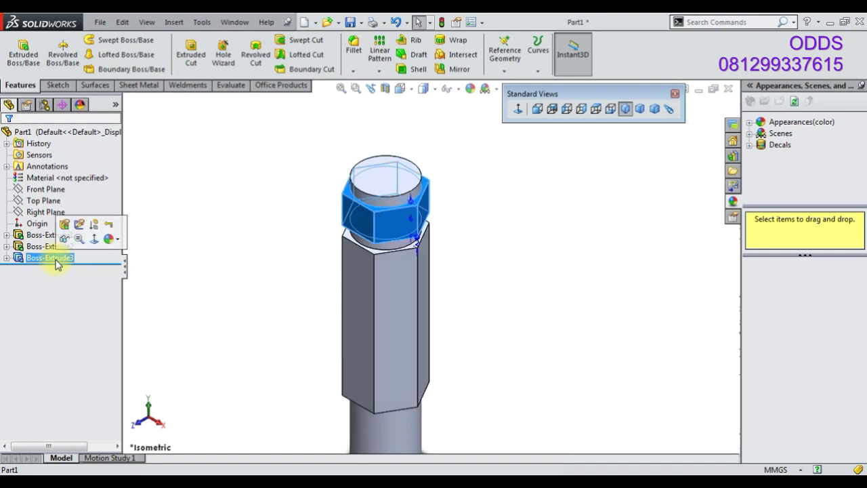
- Mirror the Boss-Extrude3 hex nut across the Top Plane, creating Mirror1
{"action": "left_click", "coordinate": [380, 60]}
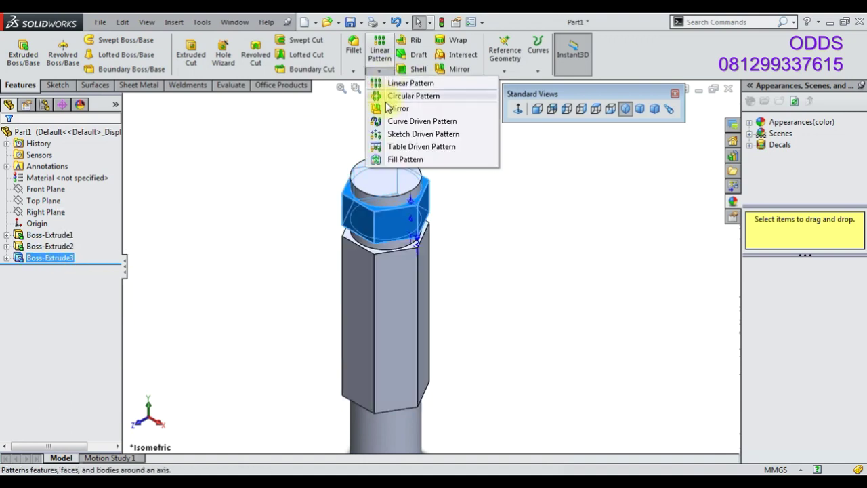
{"action": "left_click", "coordinate": [389, 106]}
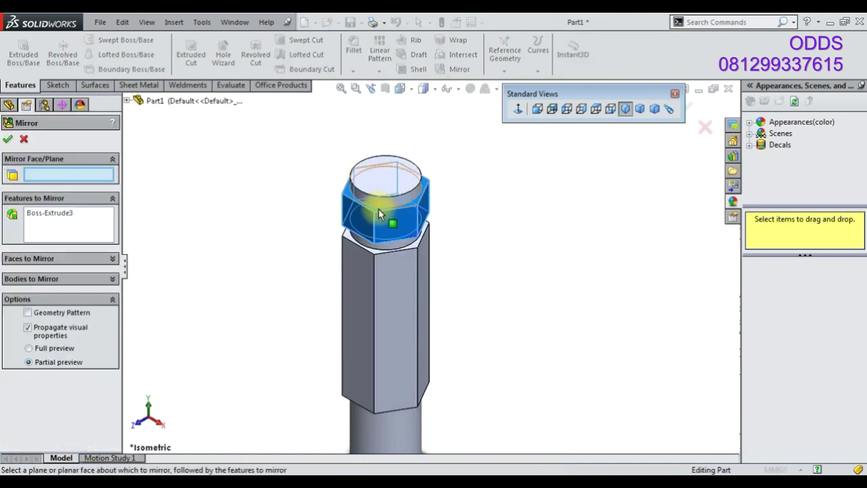
{"action": "left_click", "coordinate": [127, 100]}
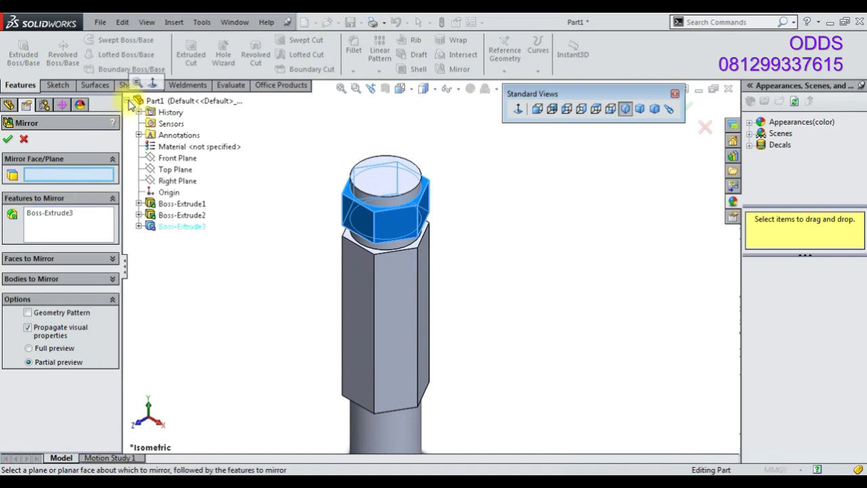
{"action": "left_click", "coordinate": [163, 169]}
{"action": "left_click", "coordinate": [8, 140]}
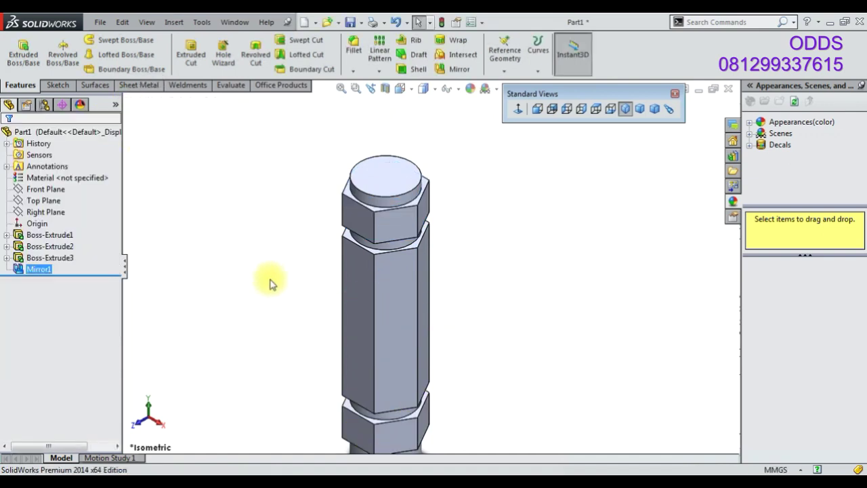
{"action": "scroll", "coordinate": [441, 397], "scroll_direction": "up", "scroll_amount": 3}
{"action": "scroll", "coordinate": [405, 370], "scroll_direction": "down", "scroll_amount": 2}
{"action": "mouse_move", "coordinate": [400, 366]}
{"action": "middle_mouse_down"}
{"action": "mouse_move", "coordinate": [355, 287]}
{"action": "mouse_move", "coordinate": [229, 131]}
{"action": "middle_mouse_up"}
{"action": "left_click", "coordinate": [57, 84]}
- Add a Smart Dimension to the bottom cylinder's face
{"action": "left_click", "coordinate": [52, 47]}
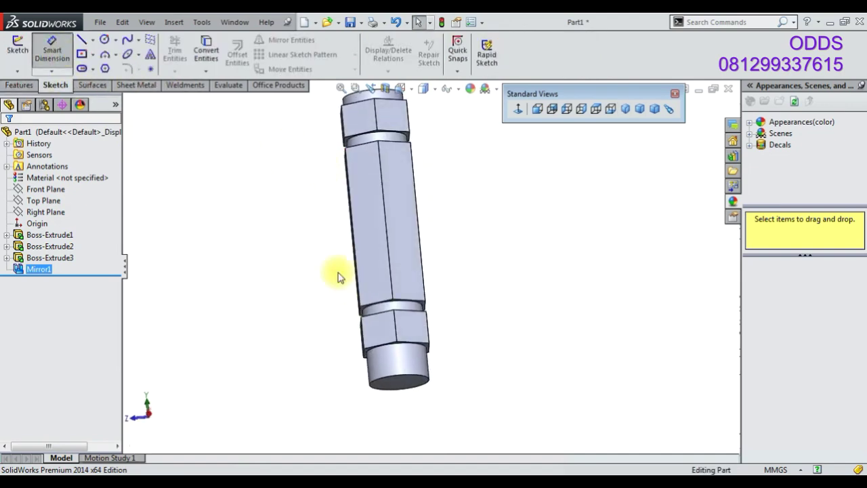
{"action": "scroll", "coordinate": [417, 369], "scroll_direction": "down", "scroll_amount": 3}
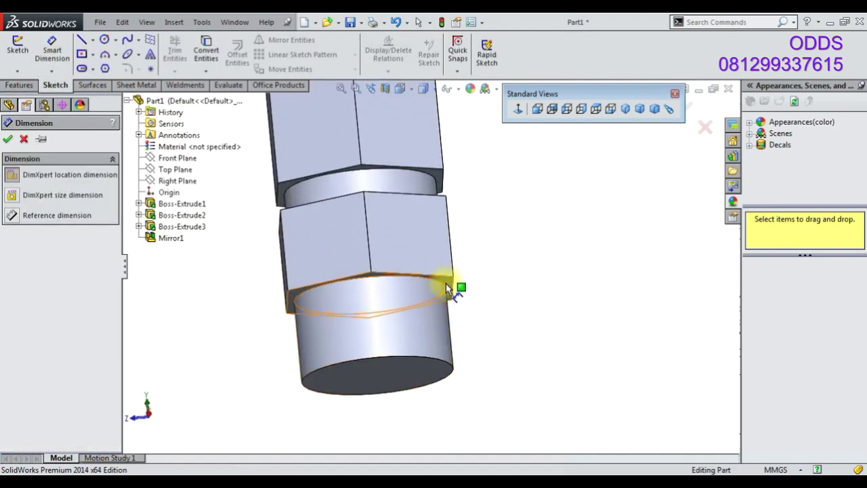
{"action": "left_click", "coordinate": [452, 363]}
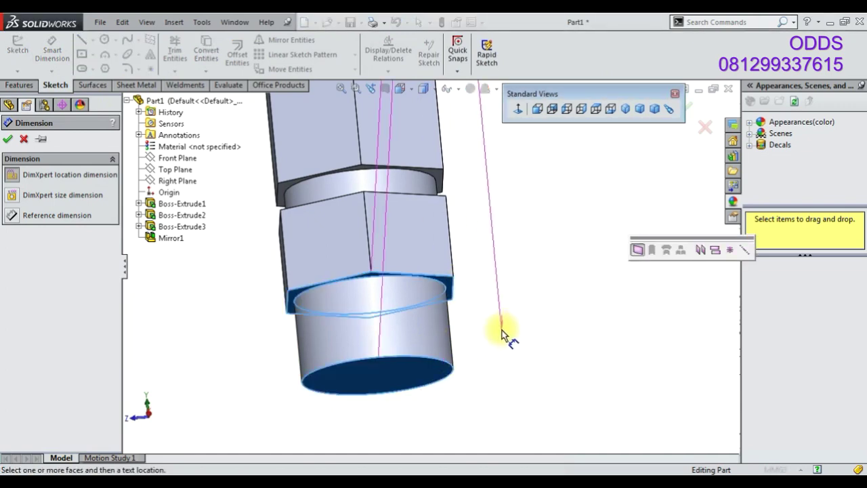
{"action": "scroll", "coordinate": [507, 339], "scroll_direction": "up", "scroll_amount": 2}
{"action": "mouse_move", "coordinate": [430, 257]}
{"action": "middle_mouse_down"}
{"action": "mouse_move", "coordinate": [485, 215]}
{"action": "mouse_move", "coordinate": [460, 256]}
{"action": "middle_mouse_up"}
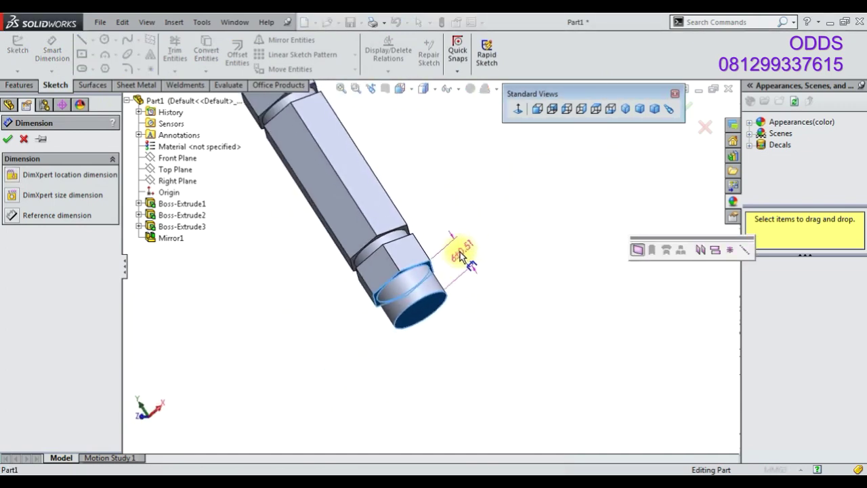
{"action": "left_click", "coordinate": [10, 139]}
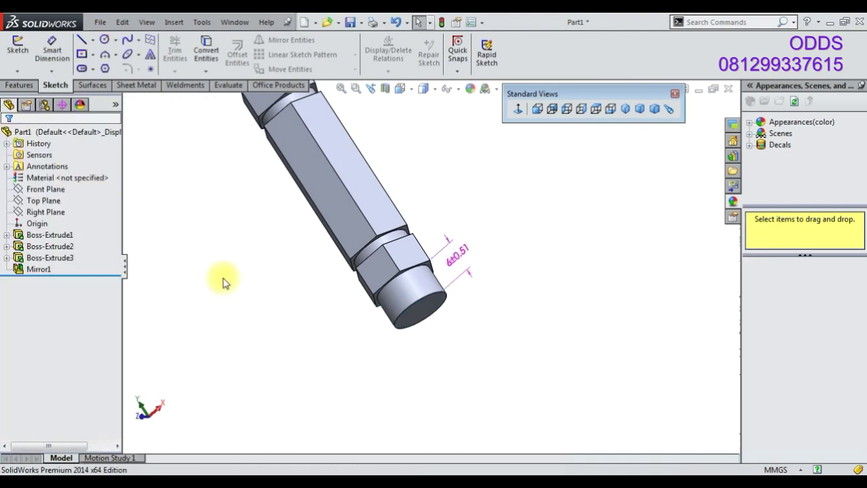
- Change Boss-Extrude1's 29 mm dimension to 27 mm and return to isometric view
{"action": "left_click", "coordinate": [61, 236]}
{"action": "left_click", "coordinate": [59, 237]}
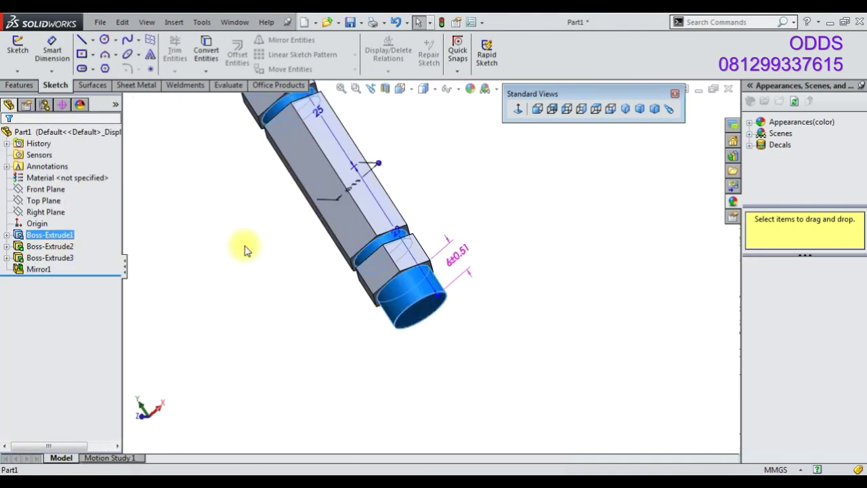
{"action": "double_click", "coordinate": [396, 231]}
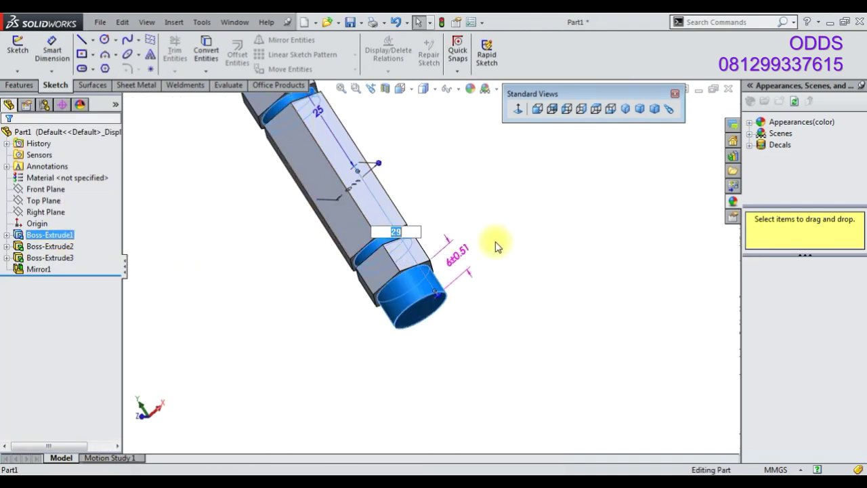
{"action": "key", "text": "Return"}
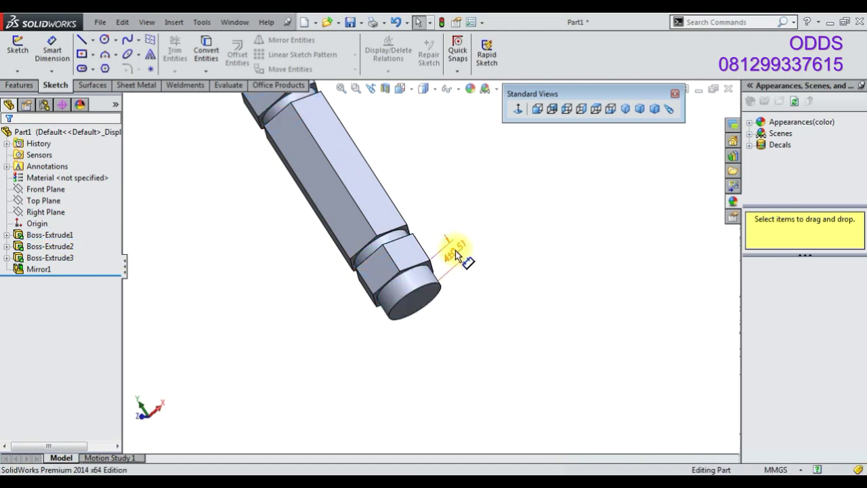
{"action": "left_click", "coordinate": [624, 109]}
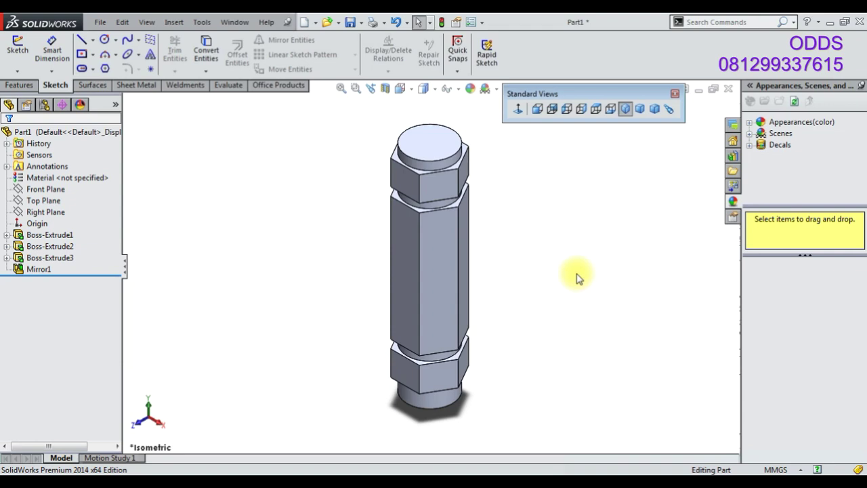
{"action": "left_click", "coordinate": [16, 271]}
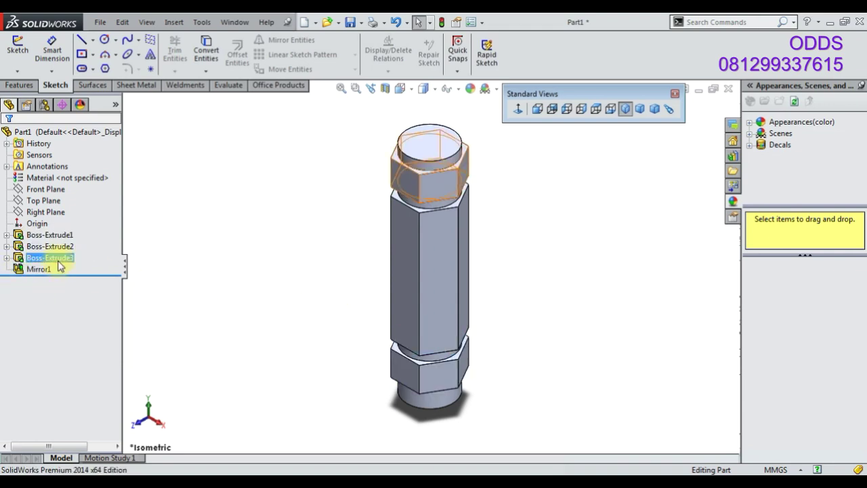
- Review Boss-Extrude3's extrude settings and accept them unchanged
{"action": "left_click", "coordinate": [59, 265]}
{"action": "left_click", "coordinate": [81, 241]}
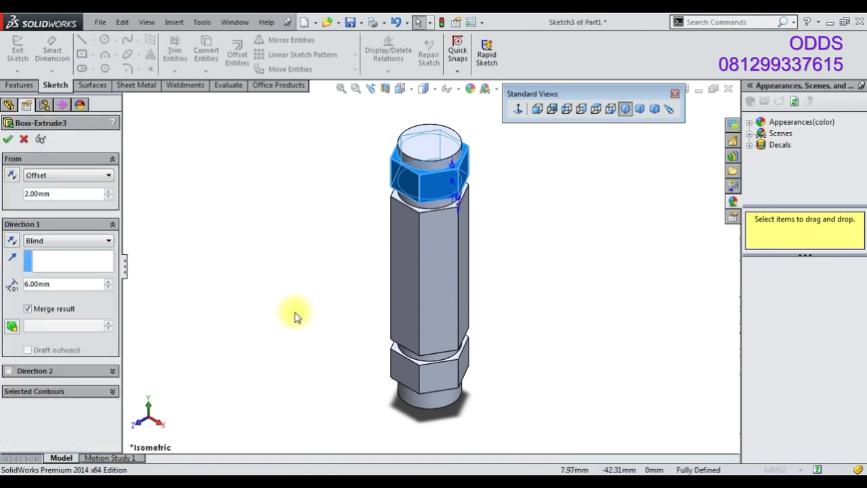
{"action": "middle_click_drag", "start_coordinate": [330, 332], "coordinate": [310, 274]}
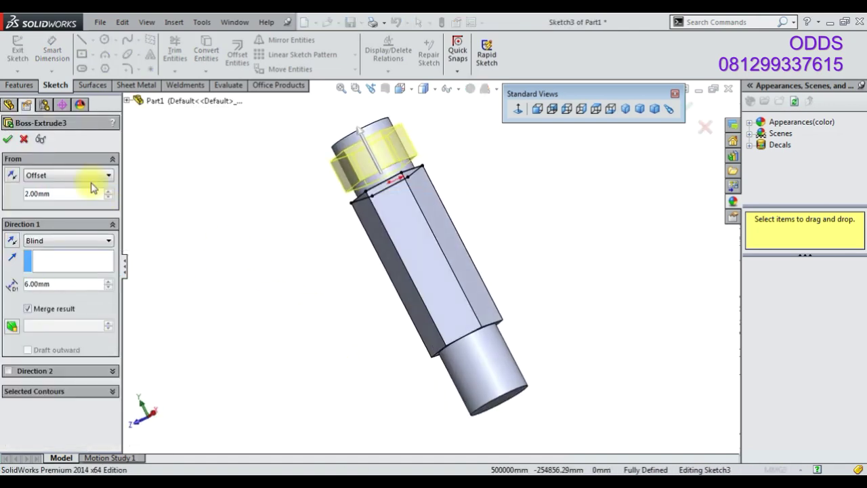
{"action": "left_click", "coordinate": [24, 140]}
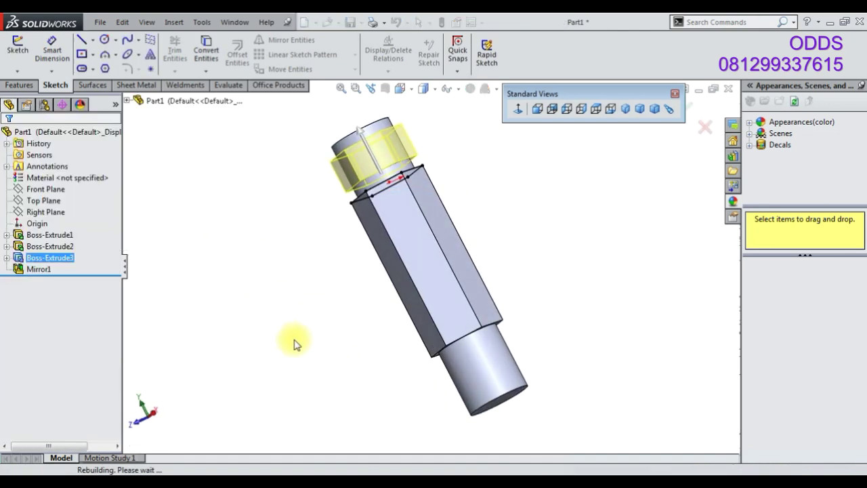
{"action": "left_click", "coordinate": [626, 109]}
- Set the bottom cylinder's Boss-Extrude1 length to 25 mm and rebuild the part
{"action": "left_click", "coordinate": [407, 399]}
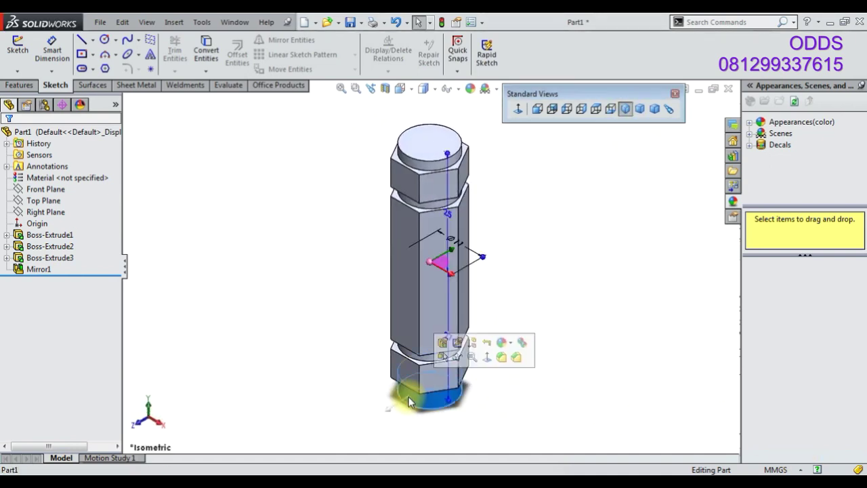
{"action": "scroll", "coordinate": [482, 408], "scroll_direction": "down", "scroll_amount": 3}
{"action": "mouse_move", "coordinate": [482, 408]}
{"action": "middle_mouse_down"}
{"action": "mouse_move", "coordinate": [490, 339]}
{"action": "mouse_move", "coordinate": [439, 292]}
{"action": "middle_mouse_up"}
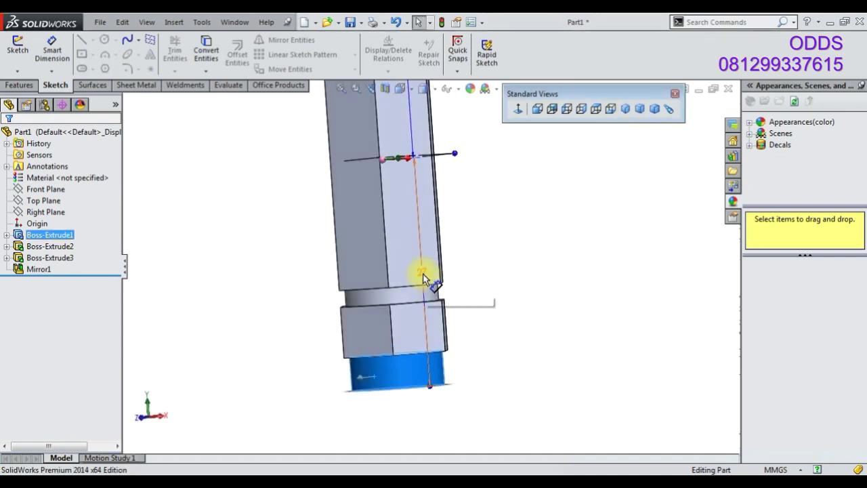
{"action": "left_click", "coordinate": [422, 276]}
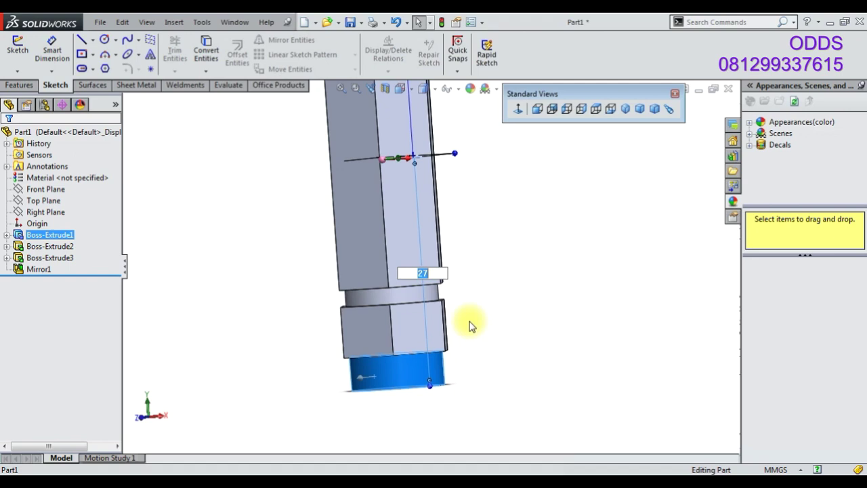
{"action": "key", "text": "Return"}
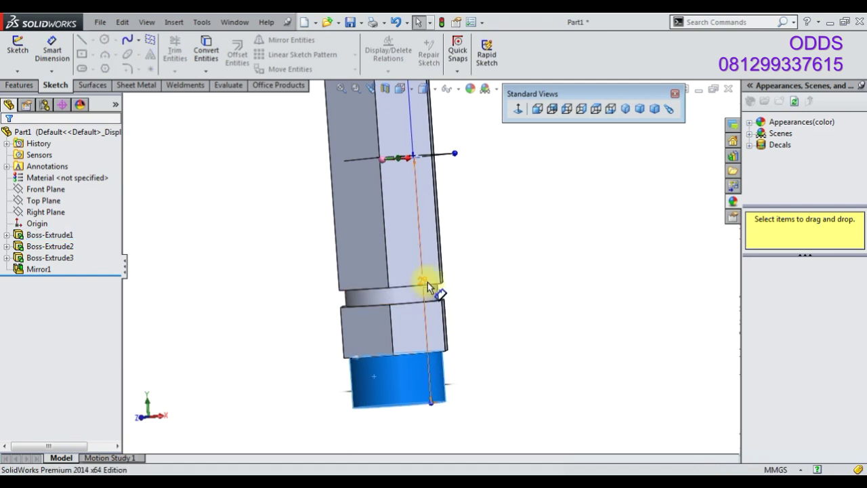
{"action": "left_click", "coordinate": [427, 282]}
{"action": "type", "text": "27"}
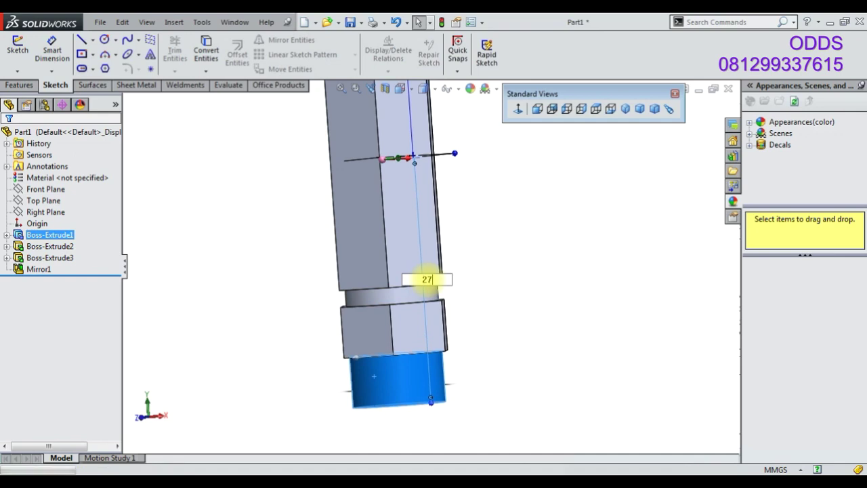
{"action": "key", "text": "Return"}
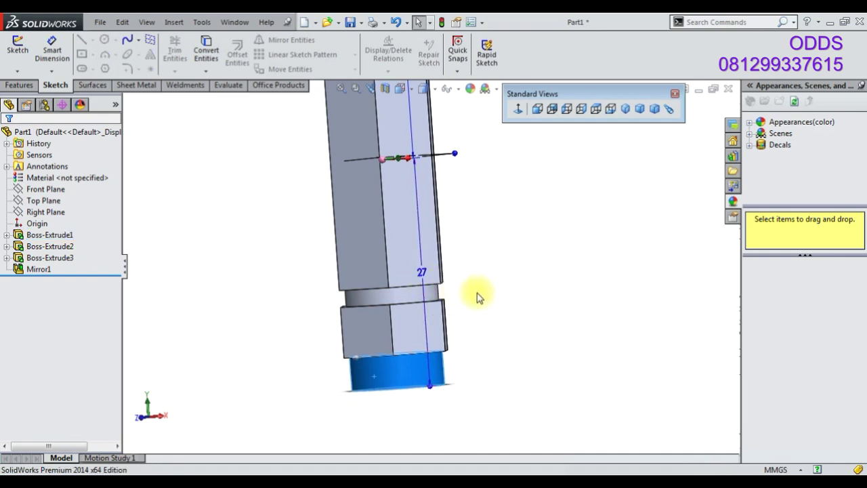
{"action": "double_click", "coordinate": [422, 277]}
{"action": "type", "text": "25"}
{"action": "key", "text": "Return"}
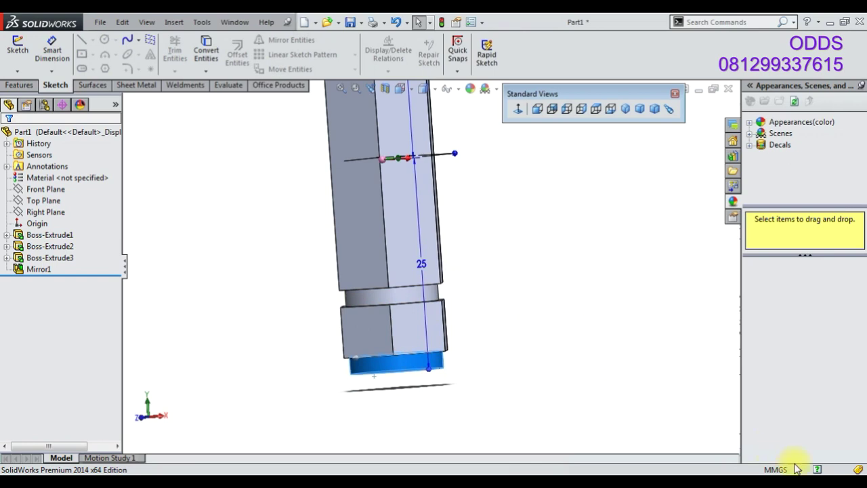
{"action": "key", "text": "ctrl+b"}
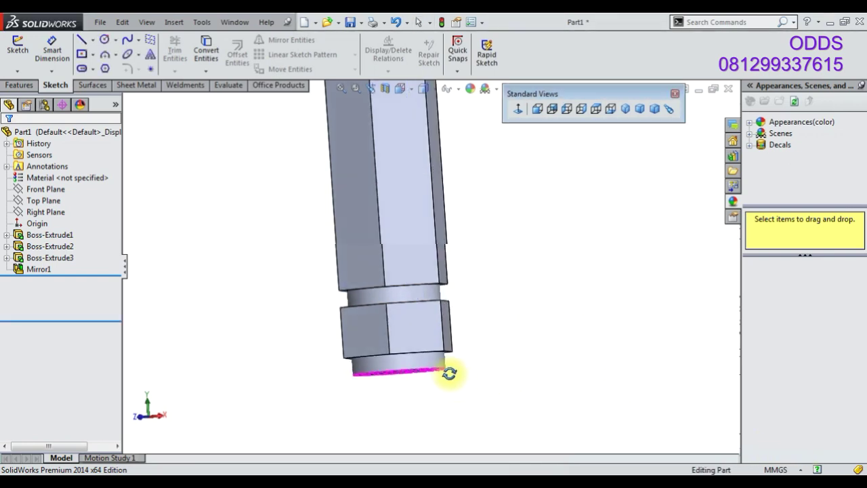
- Sketch an 8 mm diameter circle centred on the origin on the shaft's bottom face
{"action": "middle_click_drag", "start_coordinate": [450, 372], "coordinate": [433, 377]}
{"action": "left_click", "coordinate": [433, 377]}
{"action": "left_click", "coordinate": [486, 333]}
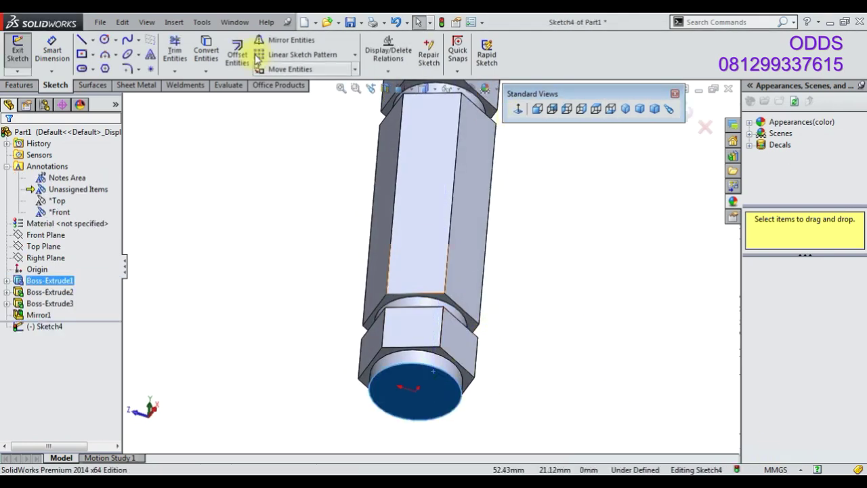
{"action": "left_click", "coordinate": [102, 44]}
{"action": "left_click", "coordinate": [416, 391]}
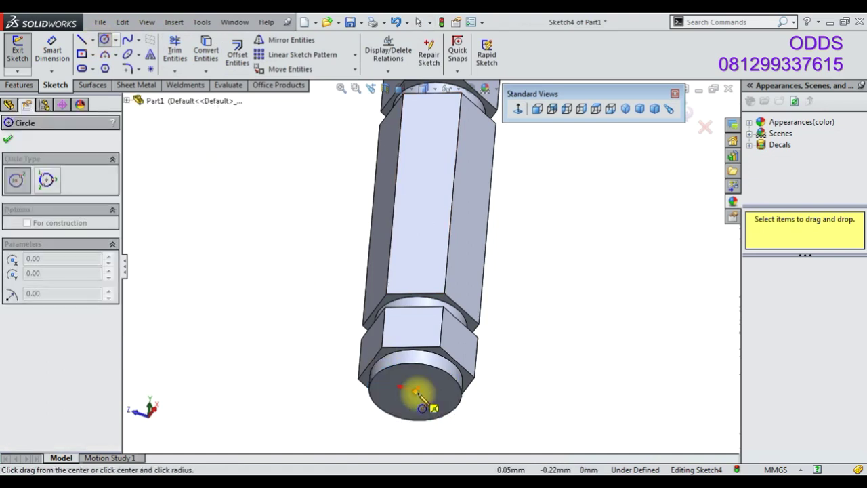
{"action": "left_click", "coordinate": [435, 417]}
{"action": "left_click", "coordinate": [53, 51]}
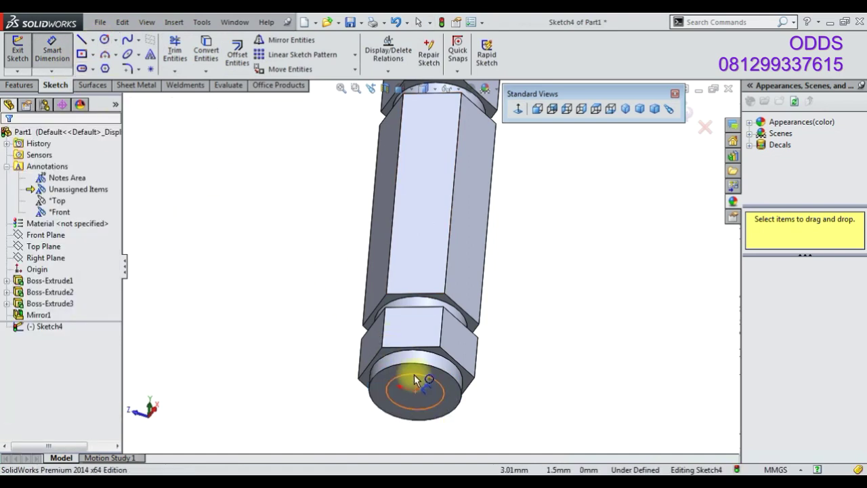
{"action": "left_click", "coordinate": [442, 398]}
{"action": "left_click", "coordinate": [512, 383]}
{"action": "type", "text": "8"}
{"action": "key", "text": "Return"}
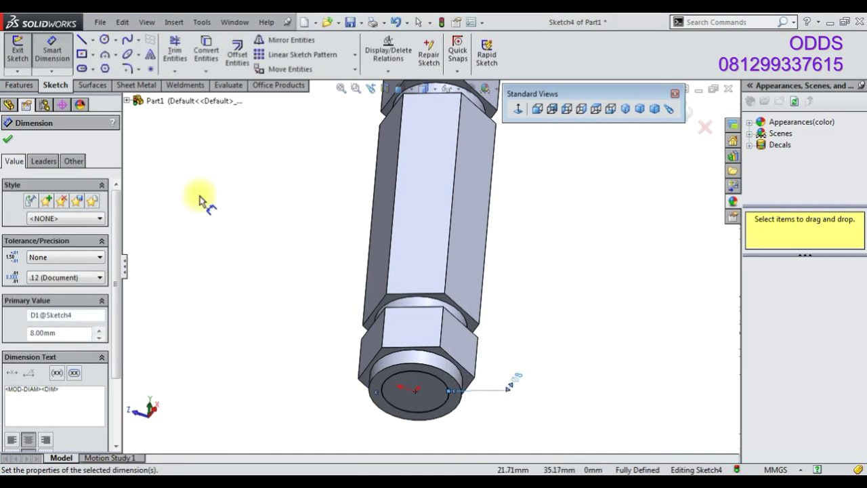
- Extrude the circle into a 4 mm tall boss
{"action": "left_click", "coordinate": [21, 85]}
{"action": "left_click", "coordinate": [24, 58]}
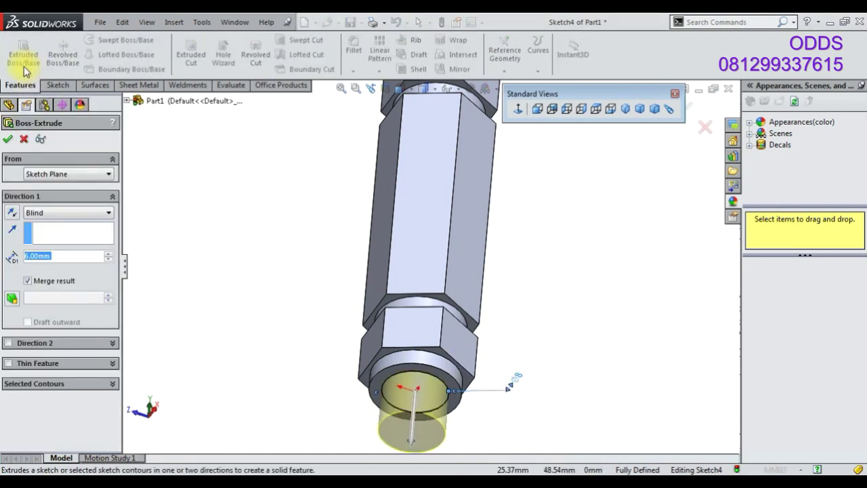
{"action": "type", "text": "4"}
{"action": "key", "text": "Return"}
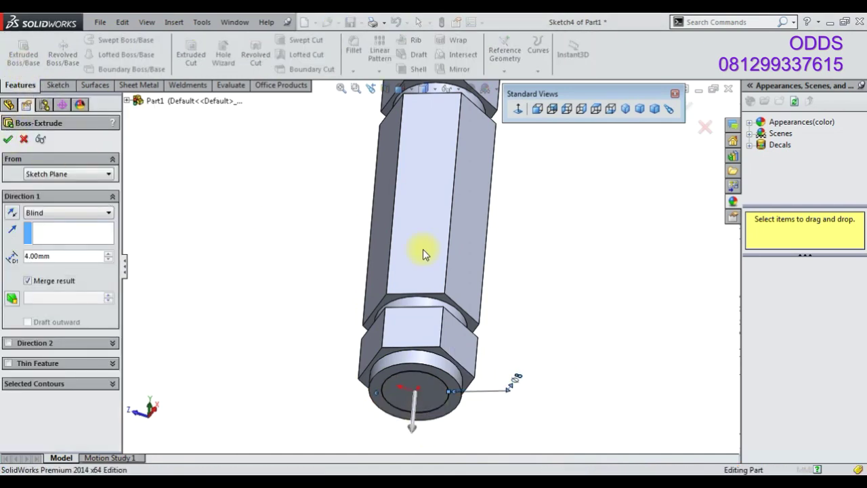
{"action": "left_click", "coordinate": [626, 108]}
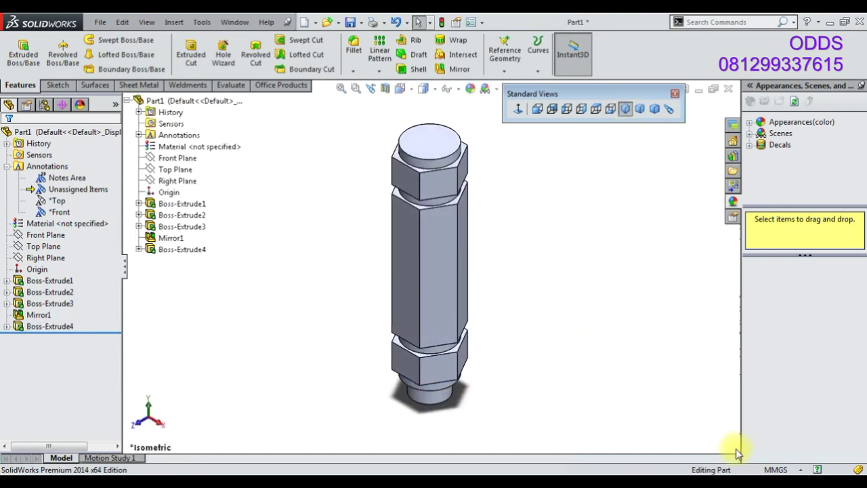
- Edit the Boss-Extrude3 sketch and delete the old hexagon outline
{"action": "left_click", "coordinate": [427, 184]}
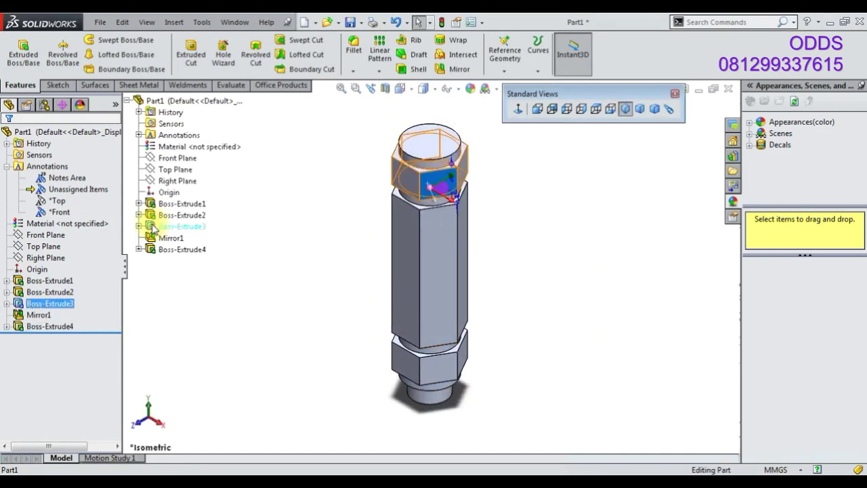
{"action": "right_click", "coordinate": [67, 298]}
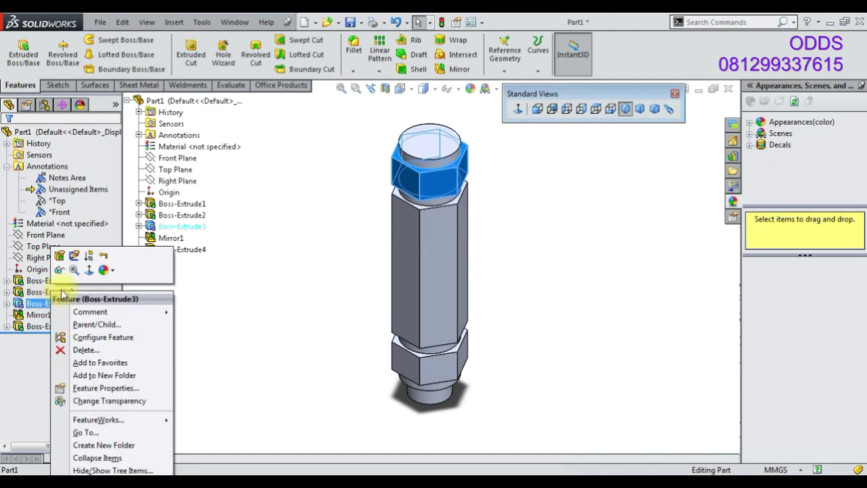
{"action": "left_click", "coordinate": [74, 254]}
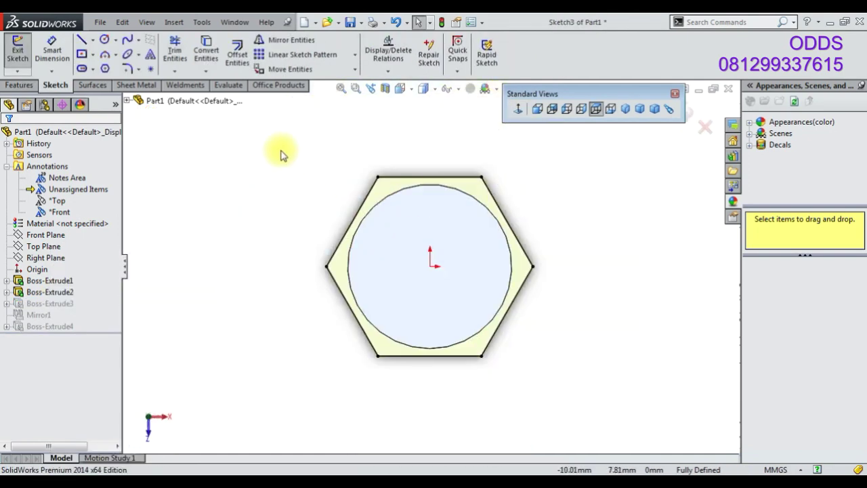
{"action": "left_click_drag", "start_coordinate": [281, 149], "coordinate": [611, 398]}
{"action": "key", "text": "Delete"}
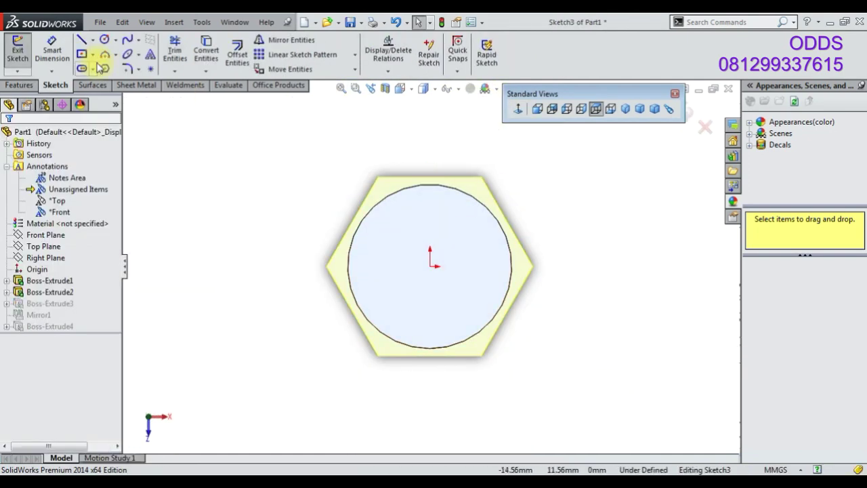
- Draw a new origin-centred hexagon, vertex on top, with a 12 mm construction circle
{"action": "left_click", "coordinate": [104, 69]}
{"action": "left_click", "coordinate": [429, 267]}
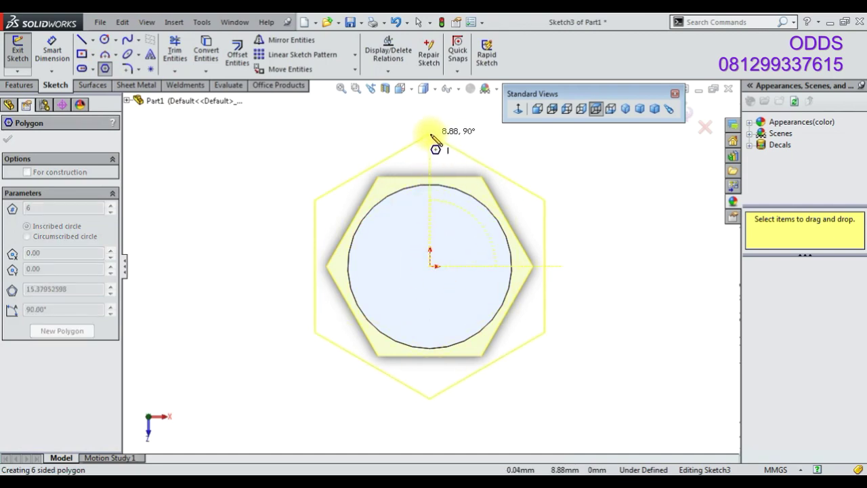
{"action": "left_click", "coordinate": [434, 138]}
{"action": "left_click", "coordinate": [52, 49]}
{"action": "left_click", "coordinate": [432, 152]}
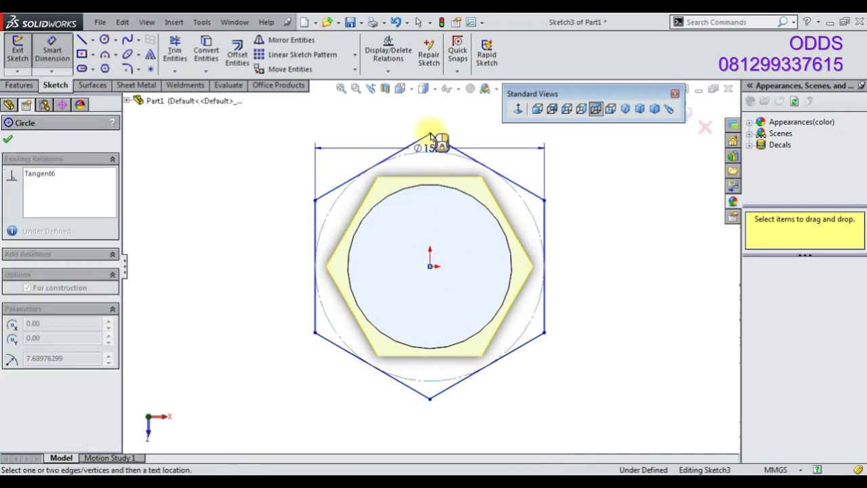
{"action": "left_click", "coordinate": [434, 121]}
{"action": "type", "text": "12"}
{"action": "key", "text": "Return"}
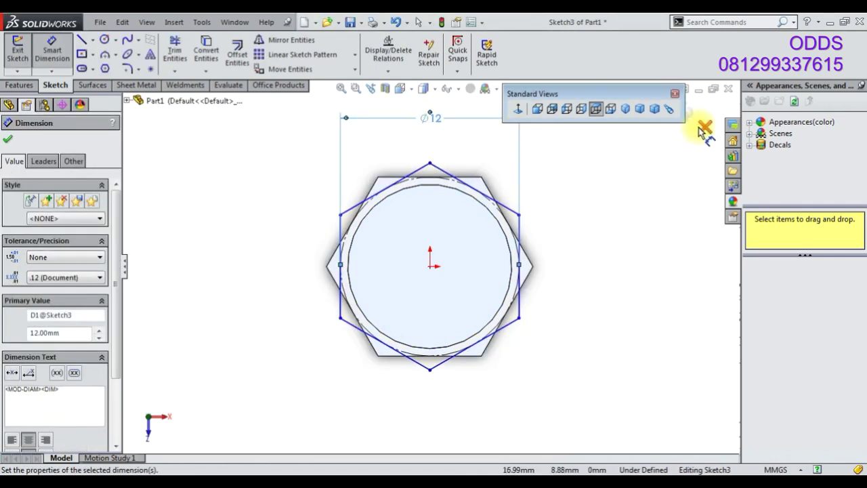
- Exit the sketch to rebuild and show the part in isometric view
{"action": "left_click", "coordinate": [694, 116]}
{"action": "mouse_move", "coordinate": [492, 342]}
{"action": "middle_mouse_down"}
{"action": "mouse_move", "coordinate": [483, 262]}
{"action": "mouse_move", "coordinate": [436, 286]}
{"action": "middle_mouse_up"}
{"action": "left_click", "coordinate": [626, 110]}
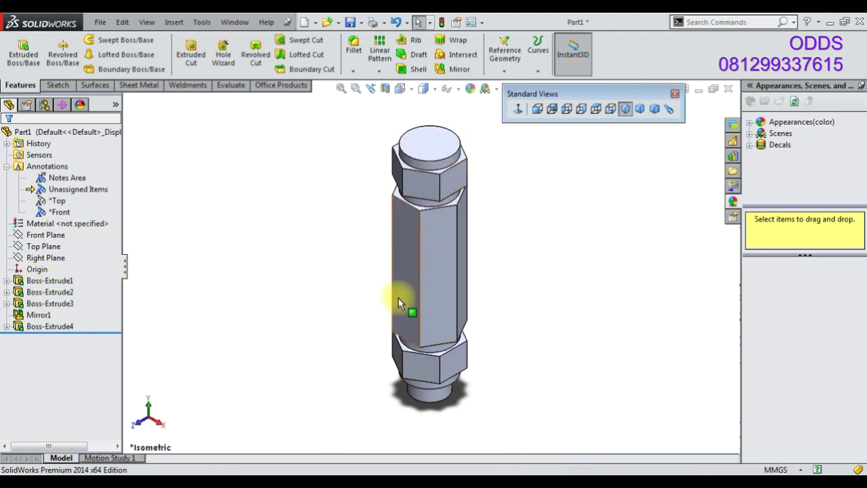
- Start a sketch on the Front Plane, viewed normal, with a vertical centerline through the origin
{"action": "left_click", "coordinate": [44, 236]}
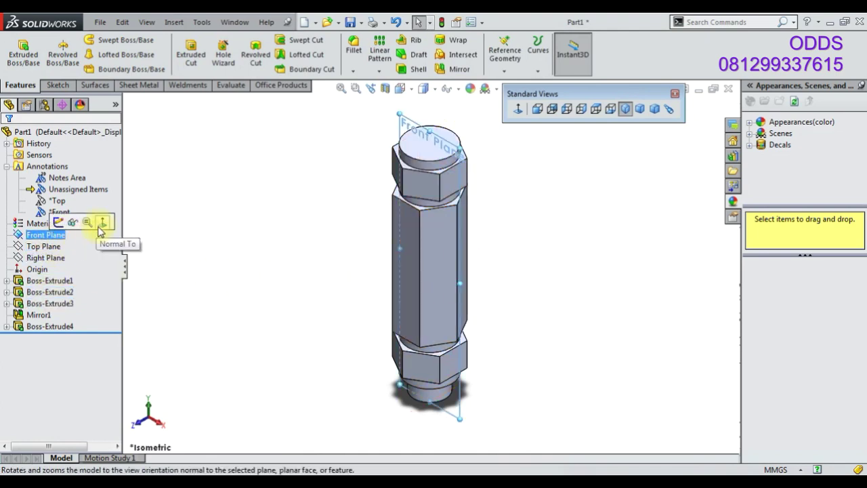
{"action": "left_click", "coordinate": [100, 224]}
{"action": "right_click", "coordinate": [57, 230]}
{"action": "left_click", "coordinate": [57, 222]}
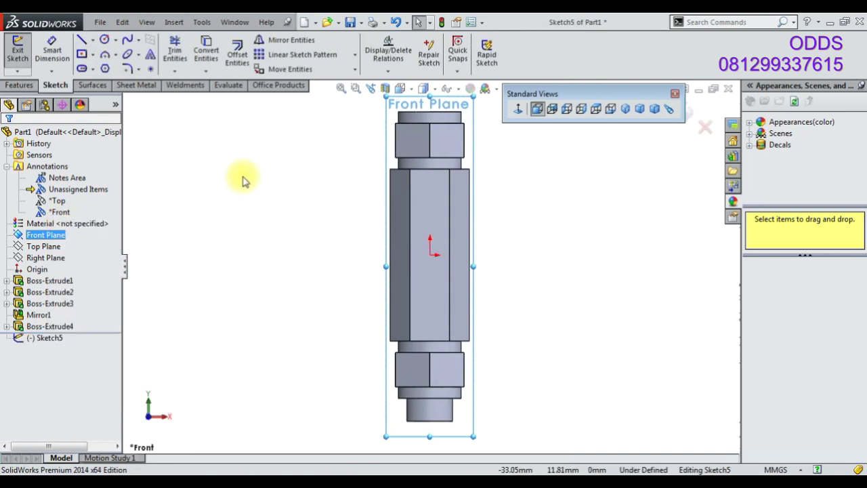
{"action": "left_click", "coordinate": [93, 41]}
{"action": "left_click", "coordinate": [102, 67]}
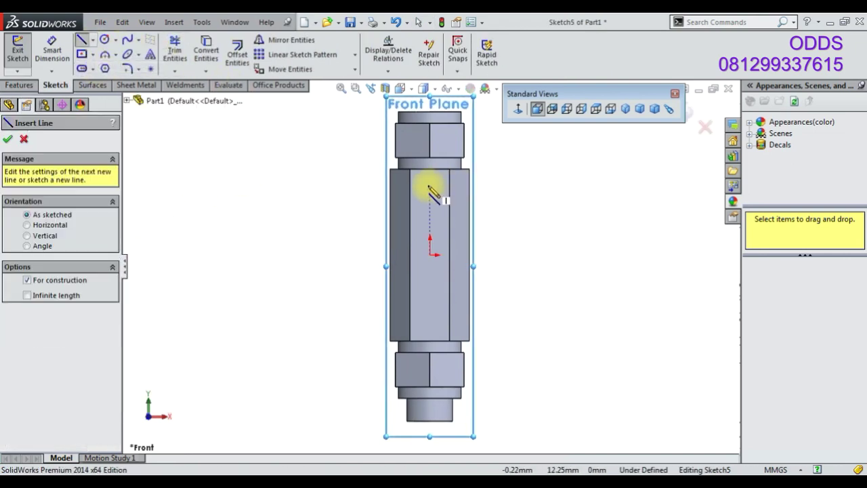
{"action": "left_click", "coordinate": [429, 184]}
{"action": "left_click", "coordinate": [429, 305]}
- Dimension the centerline to 18 mm and make the origin its midpoint
{"action": "left_click", "coordinate": [52, 50]}
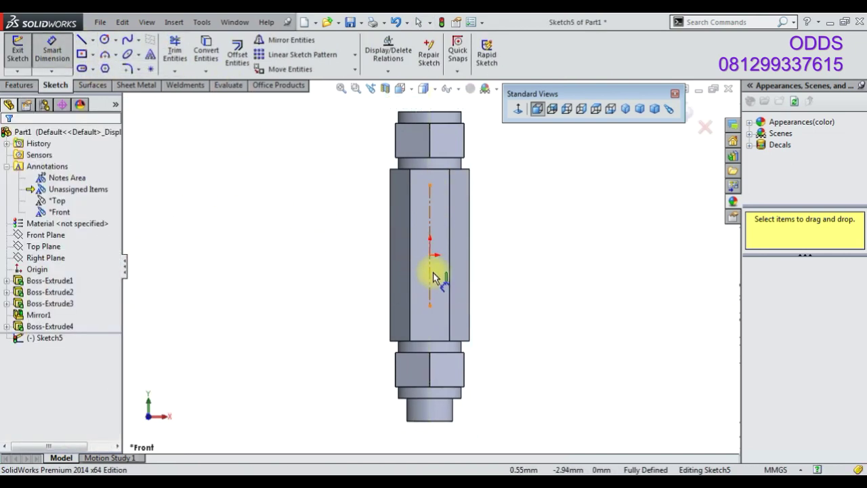
{"action": "left_click", "coordinate": [431, 233]}
{"action": "left_click", "coordinate": [321, 243]}
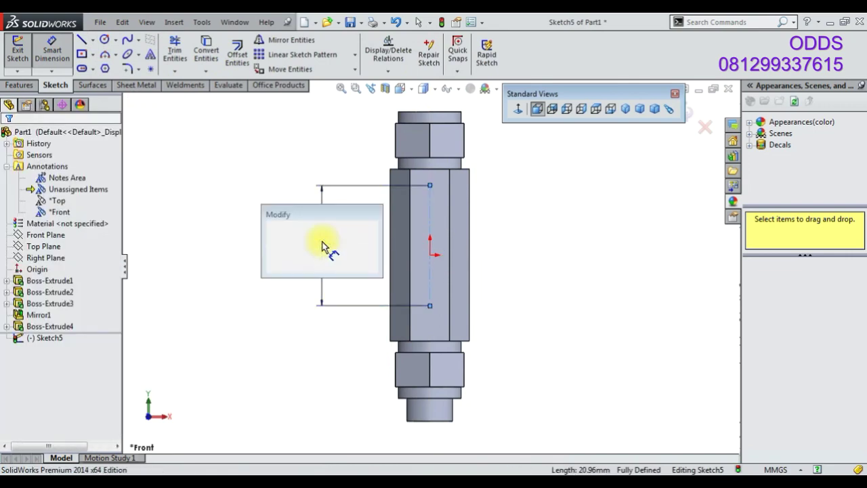
{"action": "type", "text": "18"}
{"action": "key", "text": "Return"}
{"action": "scroll", "coordinate": [321, 244], "scroll_direction": "down", "scroll_amount": 2}
{"action": "key", "text": "Escape"}
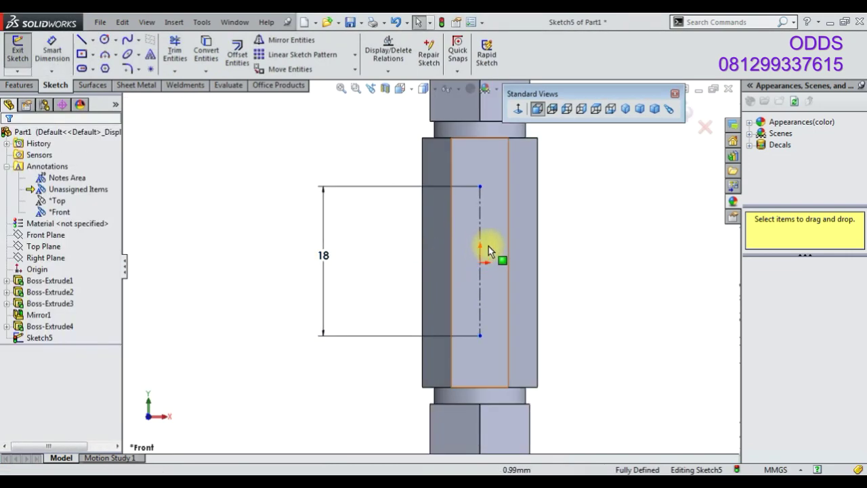
{"action": "left_click", "coordinate": [483, 247]}
{"action": "left_click", "coordinate": [480, 262], "text": "ctrl"}
{"action": "left_click", "coordinate": [523, 217]}
- Draw two circles along the centerline and make them equal
{"action": "left_click", "coordinate": [105, 39]}
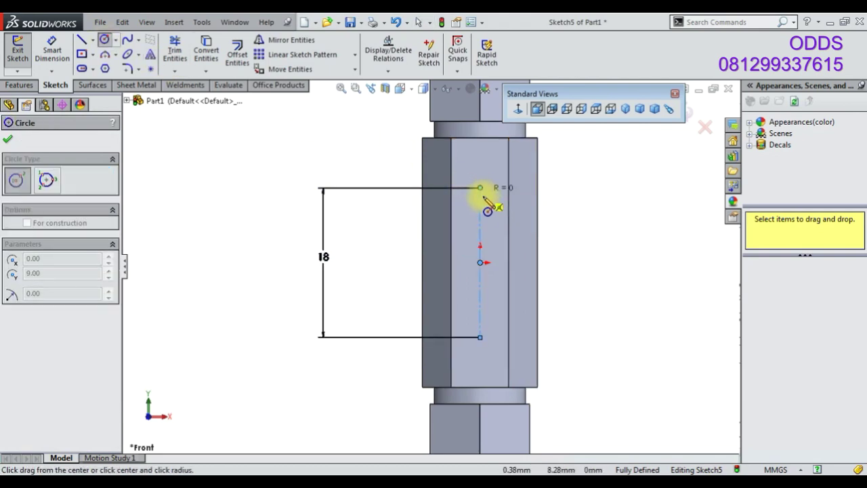
{"action": "left_click", "coordinate": [481, 188]}
{"action": "left_click", "coordinate": [480, 229]}
{"action": "left_click", "coordinate": [465, 228]}
{"action": "right_click", "coordinate": [371, 166]}
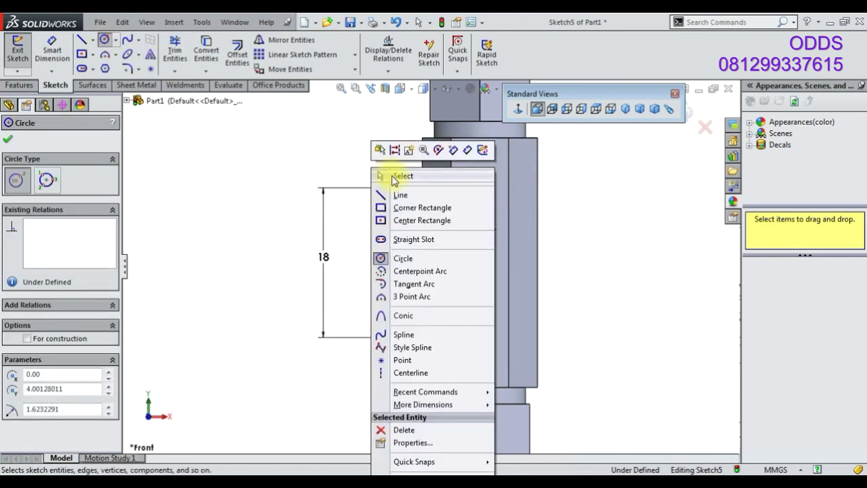
{"action": "left_click", "coordinate": [379, 174]}
{"action": "left_click_drag", "start_coordinate": [459, 165], "coordinate": [508, 249]}
{"action": "left_click", "coordinate": [636, 186]}
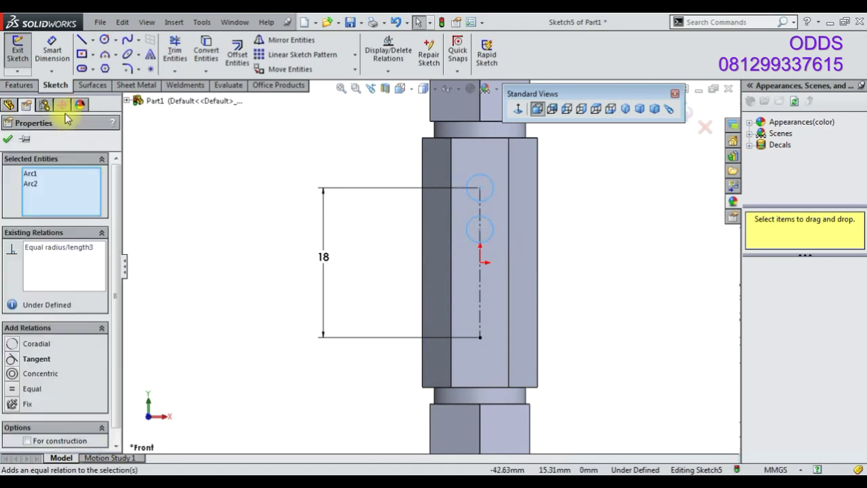
- Dimension the circles to Ø3 and snap the lower one onto the centerline's bottom end
{"action": "left_click", "coordinate": [52, 53]}
{"action": "left_click", "coordinate": [485, 224]}
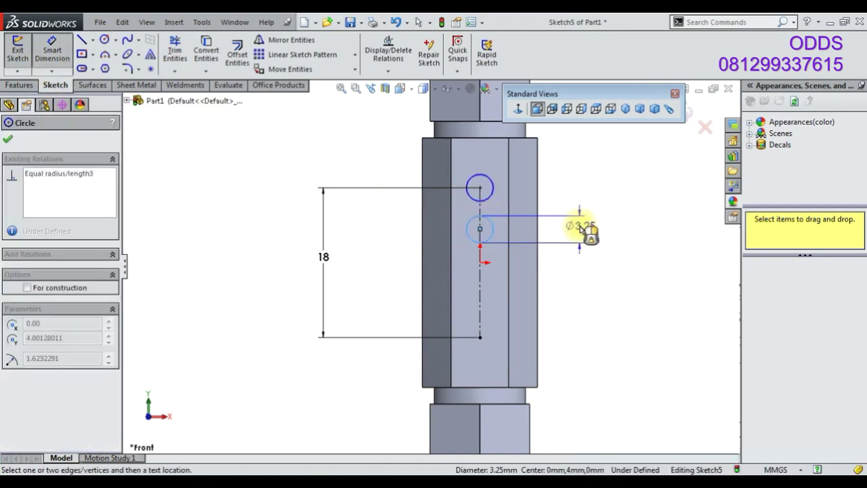
{"action": "left_click", "coordinate": [581, 228]}
{"action": "key", "text": "Return"}
{"action": "right_click", "coordinate": [566, 204]}
{"action": "left_click", "coordinate": [574, 193]}
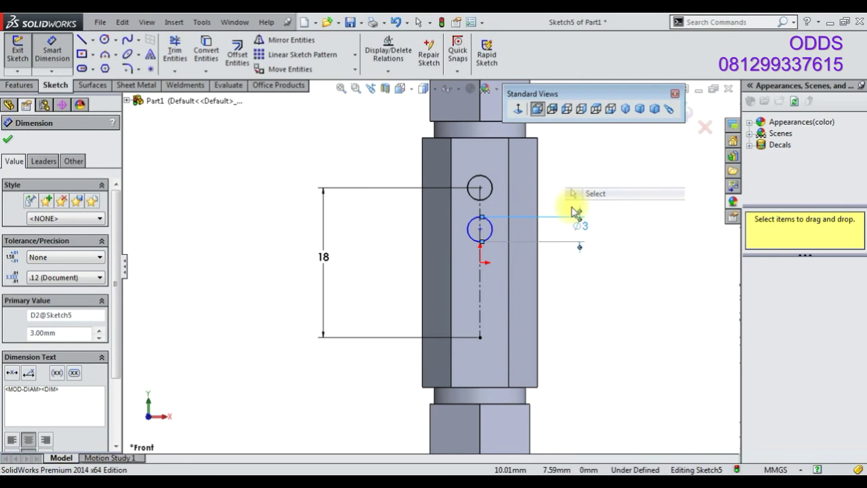
{"action": "left_click_drag", "start_coordinate": [480, 229], "coordinate": [479, 337]}
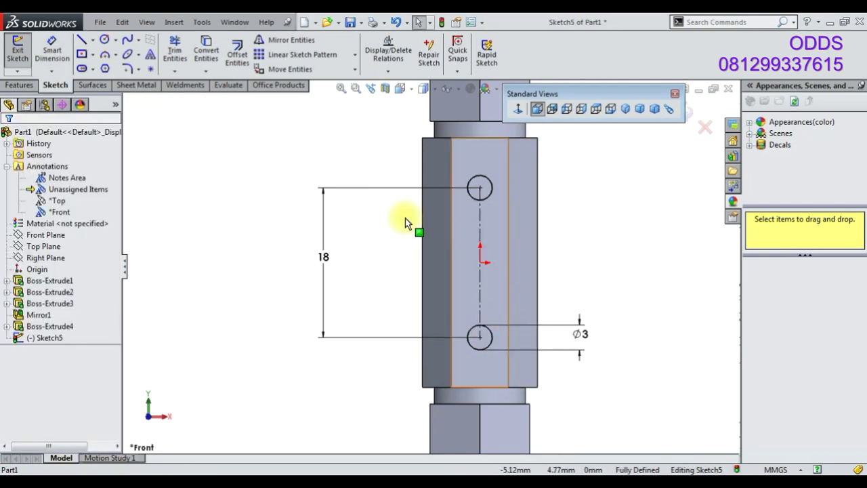
{"action": "left_click", "coordinate": [18, 85]}
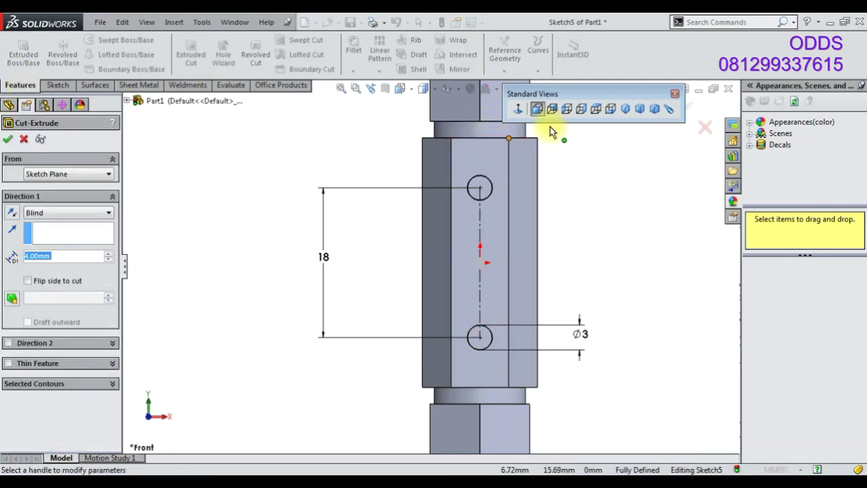
- Cut the two Ø3 holes Through All the hex body
{"action": "left_click", "coordinate": [38, 223]}
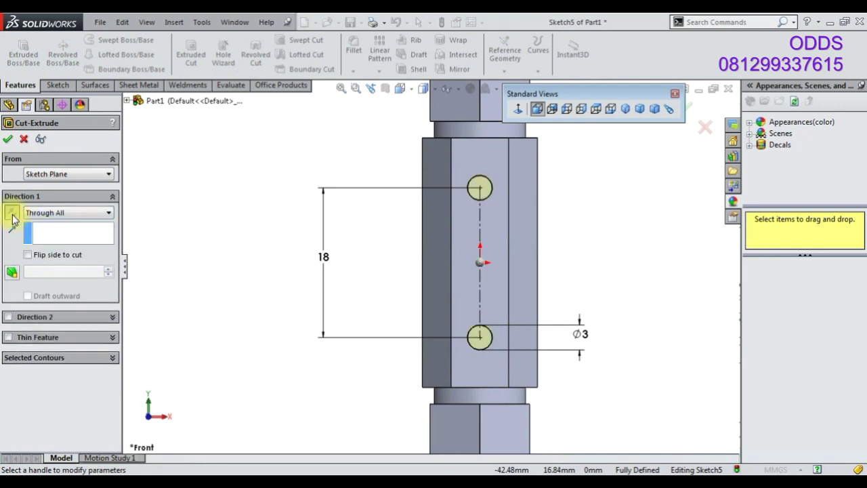
{"action": "left_click", "coordinate": [8, 141]}
{"action": "mouse_move", "coordinate": [465, 251]}
{"action": "middle_mouse_down"}
{"action": "mouse_move", "coordinate": [434, 301]}
{"action": "mouse_move", "coordinate": [447, 283]}
{"action": "middle_mouse_up"}
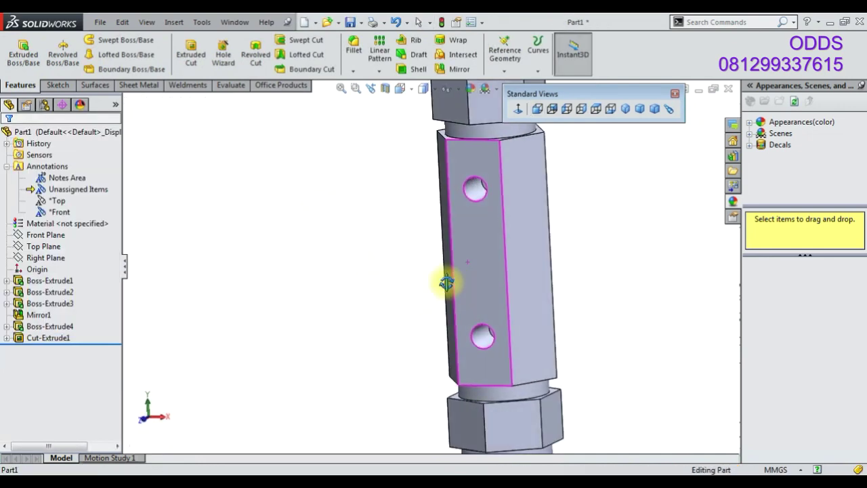
- Open a sketch on the hex body's front face, then exit it without adding anything
{"action": "left_click", "coordinate": [471, 265]}
{"action": "left_click", "coordinate": [521, 220]}
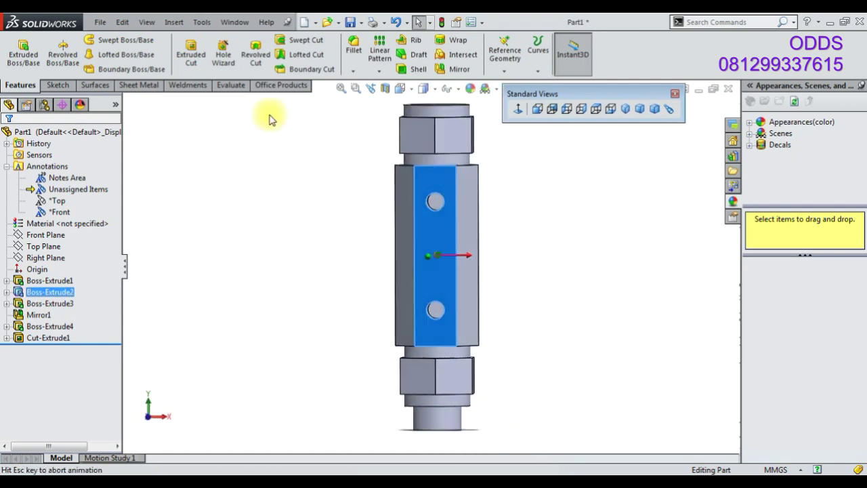
{"action": "left_click", "coordinate": [59, 87]}
{"action": "left_click", "coordinate": [17, 51]}
{"action": "scroll", "coordinate": [428, 186], "scroll_direction": "down", "scroll_amount": 3}
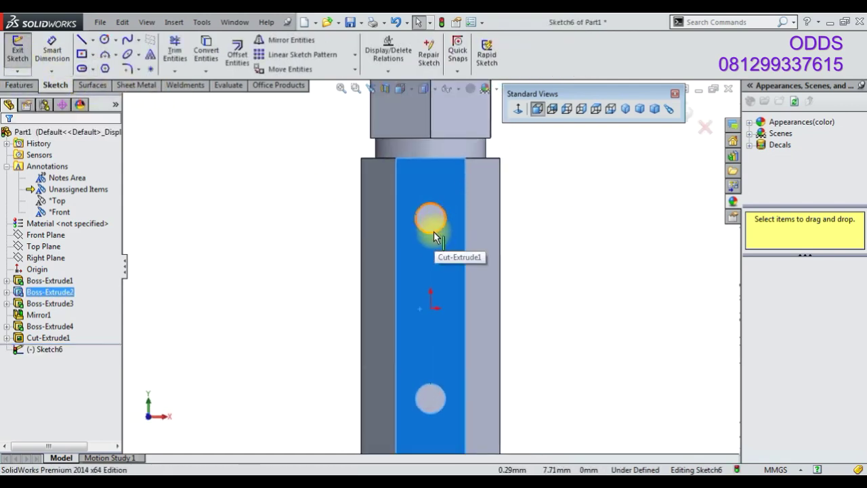
{"action": "left_click", "coordinate": [434, 236]}
{"action": "left_click", "coordinate": [18, 53]}
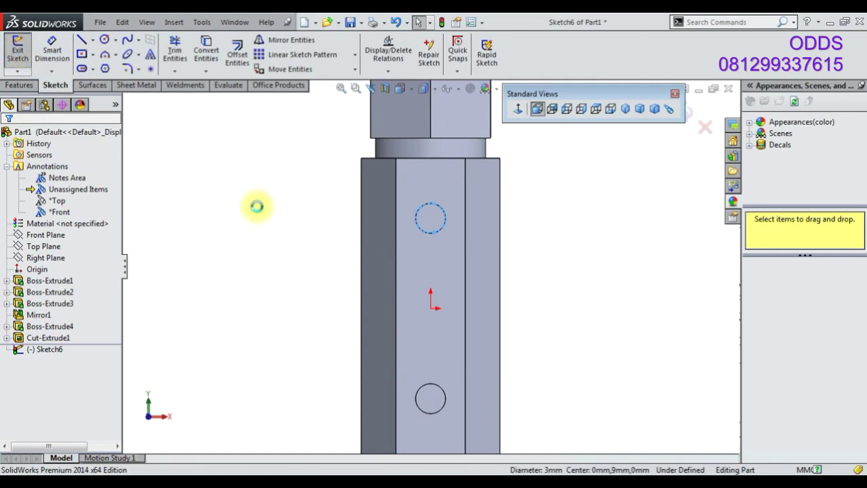
{"action": "left_click", "coordinate": [21, 85]}
- Chamfer the upper and lower hole edges at 1 mm × 45°
{"action": "double_click", "coordinate": [359, 77]}
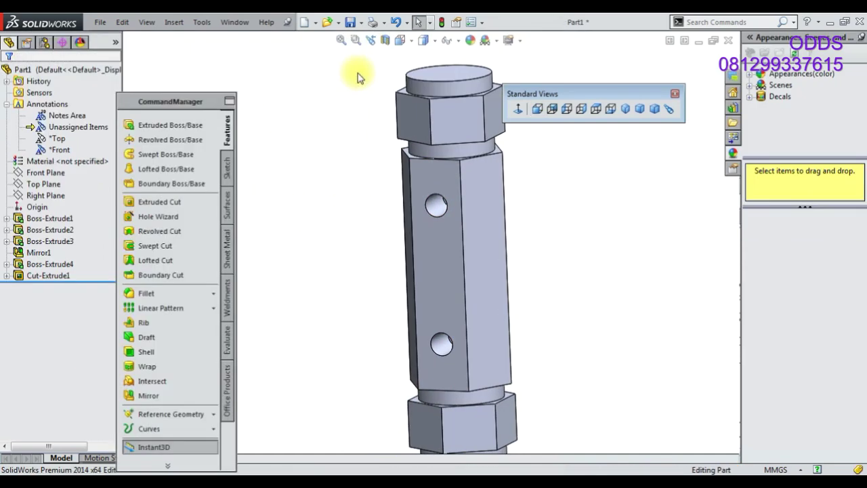
{"action": "double_click", "coordinate": [192, 102]}
{"action": "left_click", "coordinate": [353, 70]}
{"action": "left_click", "coordinate": [369, 95]}
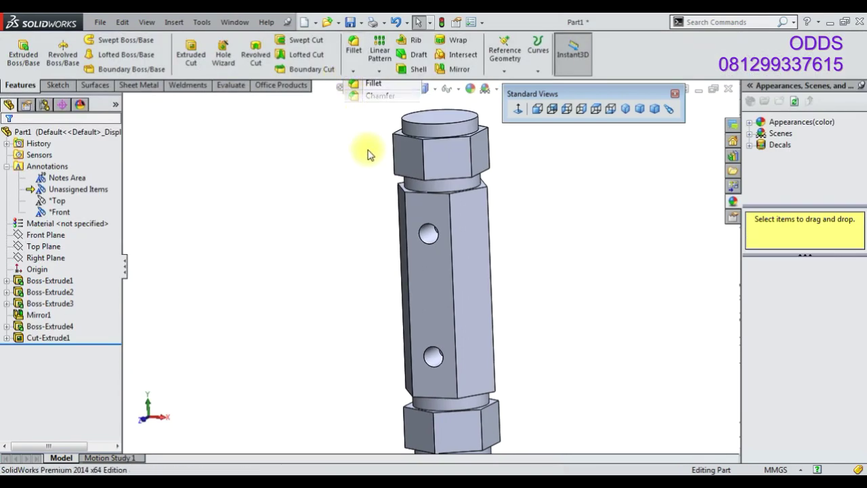
{"action": "type", "text": "1"}
{"action": "key", "text": "Return"}
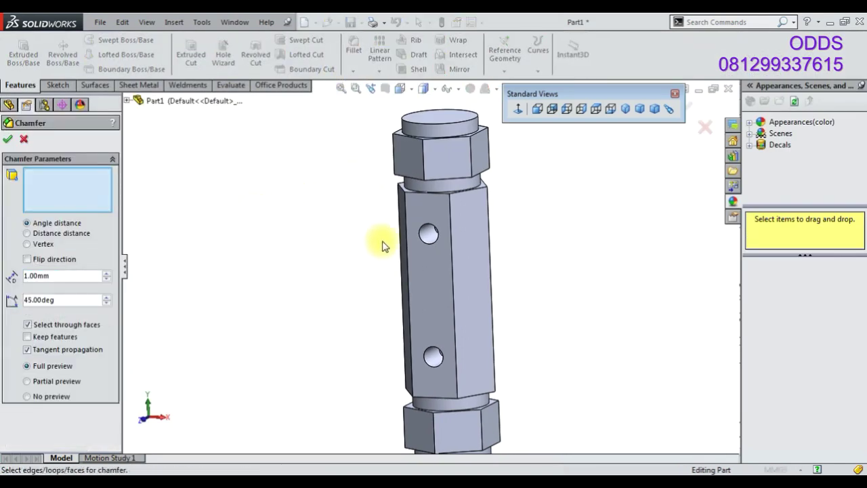
{"action": "left_click", "coordinate": [427, 245]}
{"action": "left_click", "coordinate": [441, 357]}
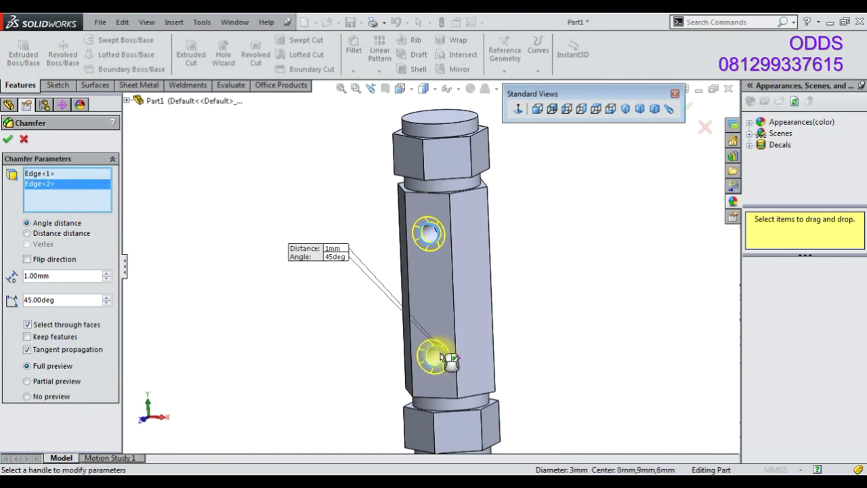
{"action": "left_click", "coordinate": [7, 139]}
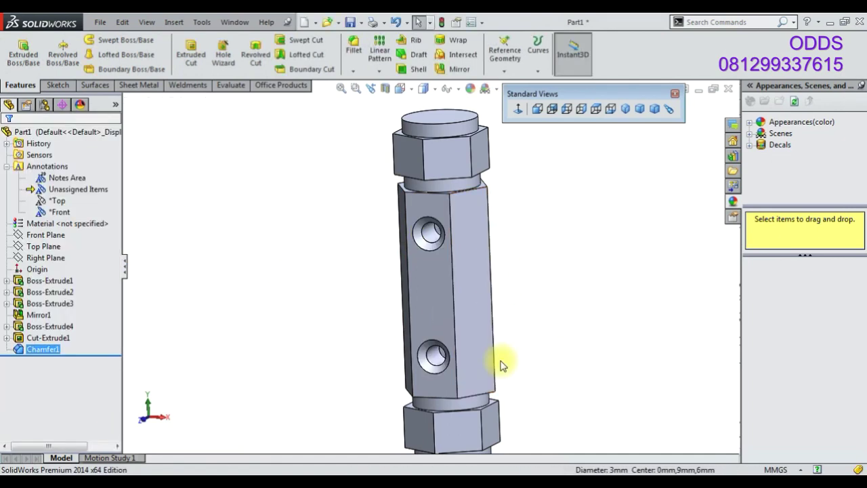
- Return the part to isometric view and select the Top Plane
{"action": "scroll", "coordinate": [428, 348], "scroll_direction": "down", "scroll_amount": 5}
{"action": "scroll", "coordinate": [428, 347], "scroll_direction": "up", "scroll_amount": 2}
{"action": "scroll", "coordinate": [436, 333], "scroll_direction": "up", "scroll_amount": 3}
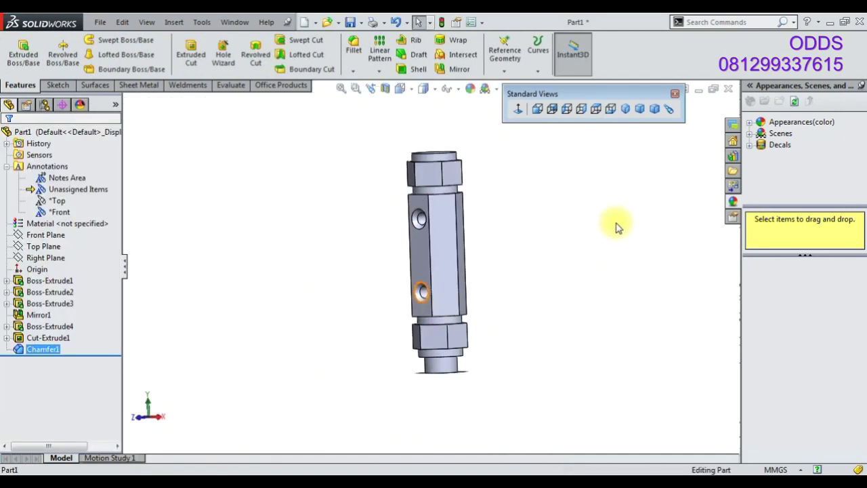
{"action": "left_click", "coordinate": [625, 109]}
{"action": "left_click", "coordinate": [53, 247]}
- Create Plane3 offset 13 mm from the Front Plane, flipped to the shaft's far side
{"action": "left_click", "coordinate": [51, 236]}
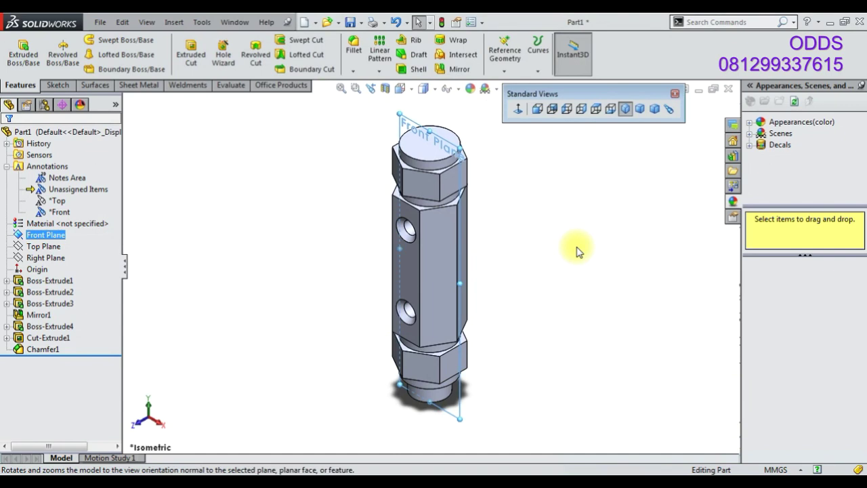
{"action": "right_click", "coordinate": [54, 236]}
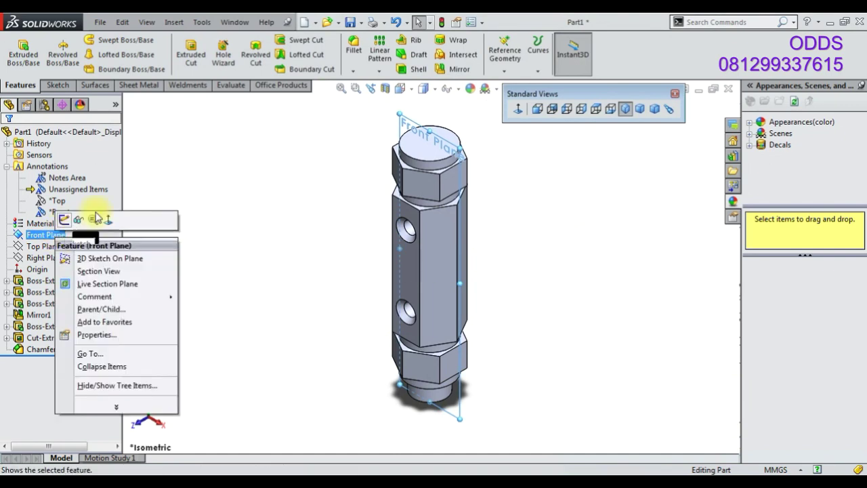
{"action": "left_click", "coordinate": [504, 70]}
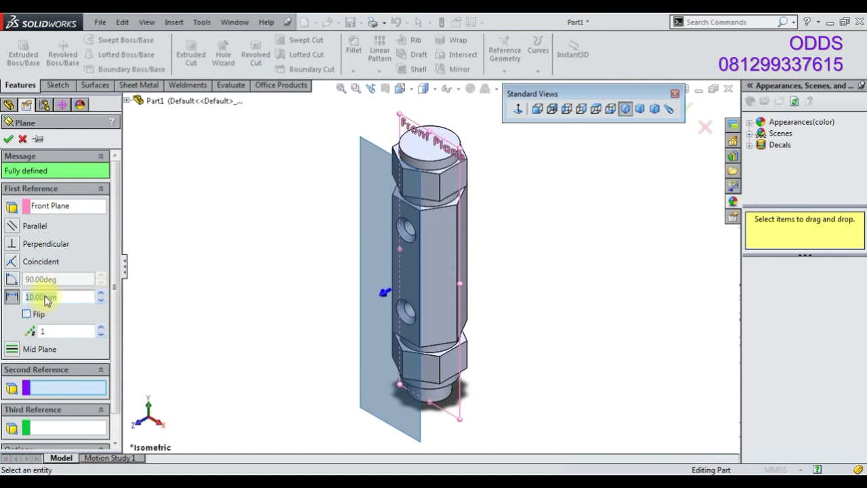
{"action": "type", "text": "13"}
{"action": "key", "text": "Return"}
{"action": "left_click", "coordinate": [27, 314]}
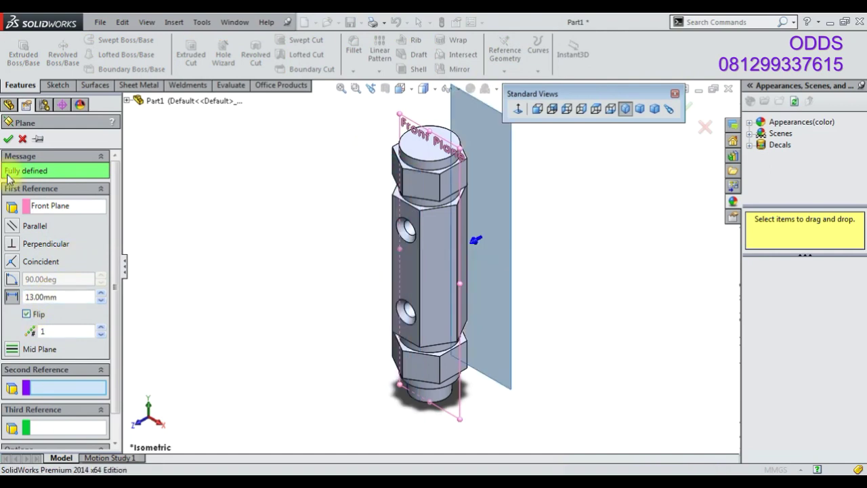
{"action": "left_click", "coordinate": [8, 138]}
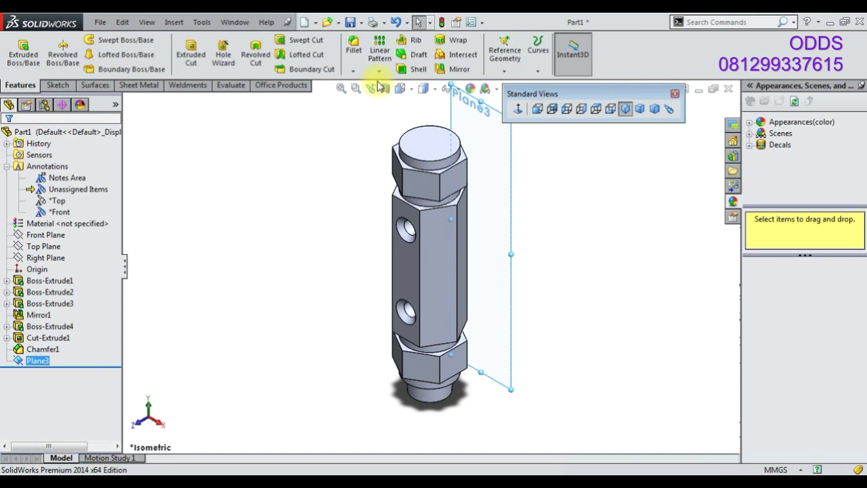
{"action": "middle_click_drag", "start_coordinate": [320, 214], "coordinate": [232, 203]}
- Sketch on Plane3 by converting the hex body's side face outline
{"action": "left_click", "coordinate": [423, 203]}
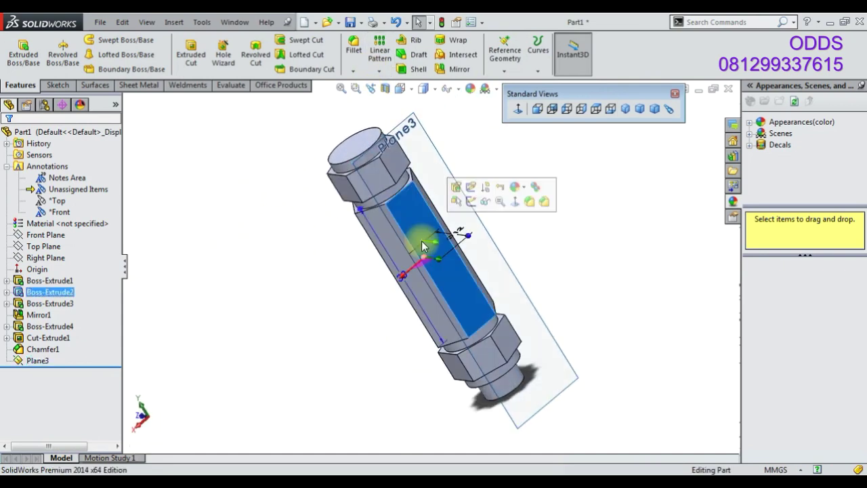
{"action": "left_click", "coordinate": [435, 145]}
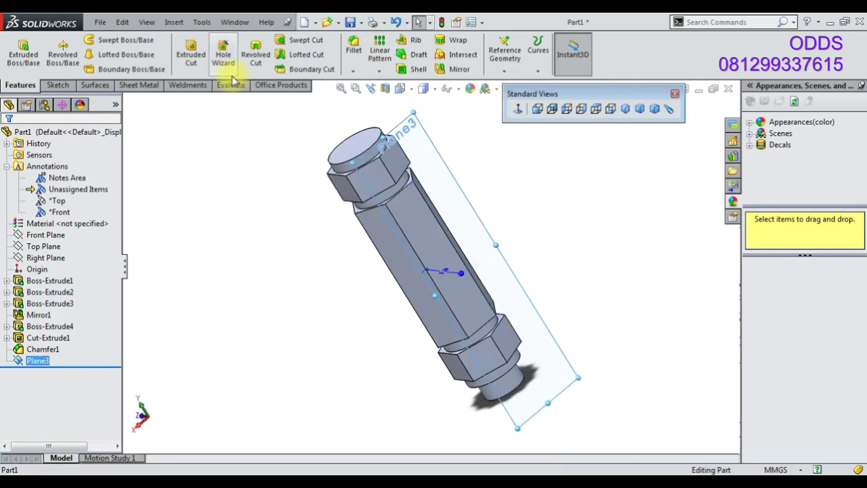
{"action": "left_click", "coordinate": [59, 84]}
{"action": "left_click", "coordinate": [18, 52]}
{"action": "left_click", "coordinate": [416, 218]}
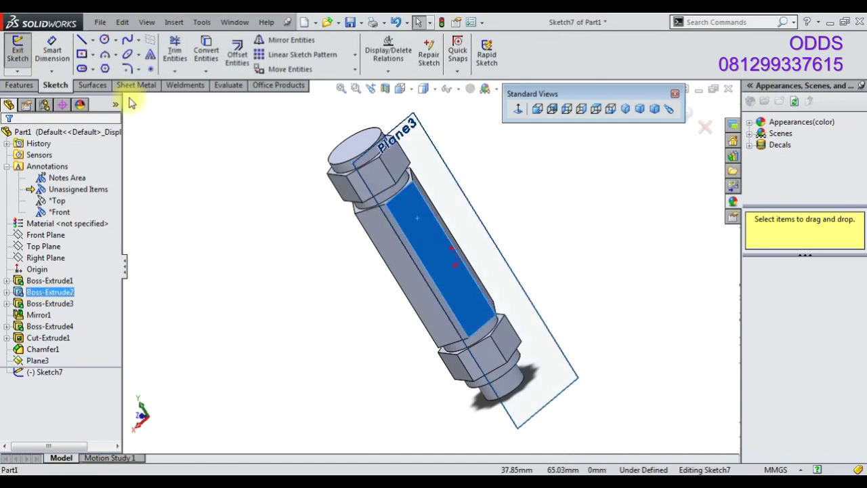
{"action": "left_click", "coordinate": [199, 60]}
- Extrude the outline toward the shaft as a boss with Up To Next
{"action": "left_click", "coordinate": [20, 85]}
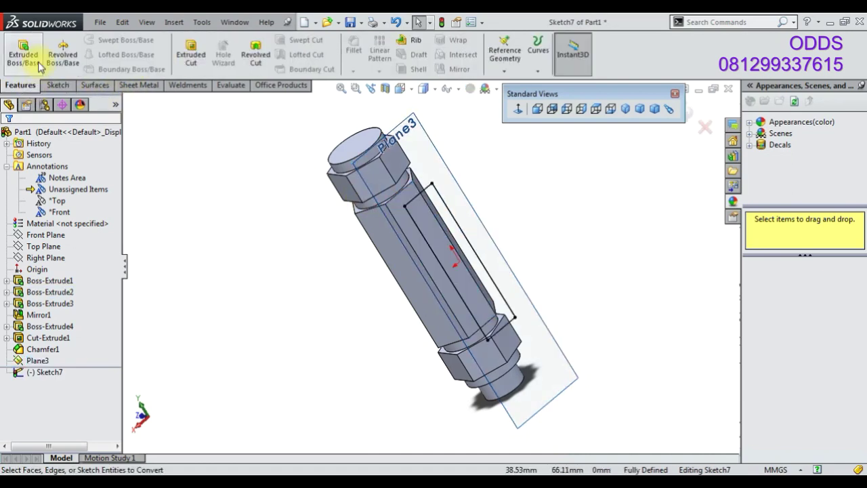
{"action": "left_click", "coordinate": [23, 54]}
{"action": "left_click", "coordinate": [11, 212]}
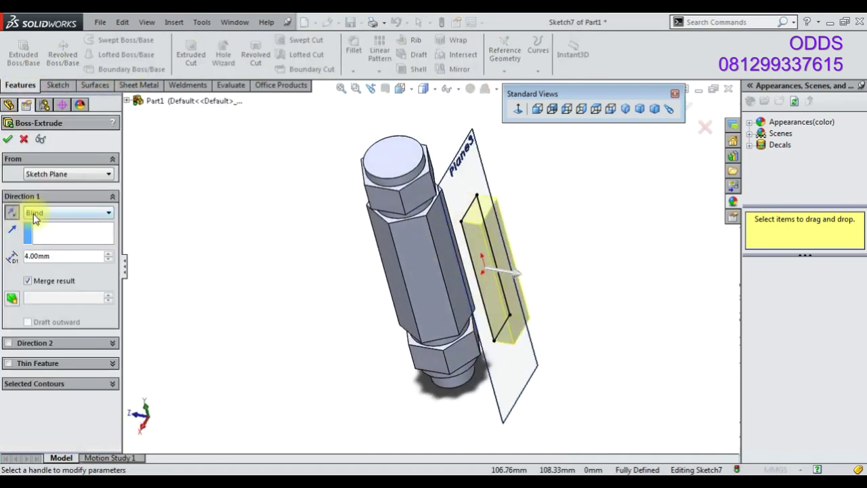
{"action": "left_click", "coordinate": [41, 213]}
{"action": "left_click", "coordinate": [11, 212]}
{"action": "left_click", "coordinate": [11, 212]}
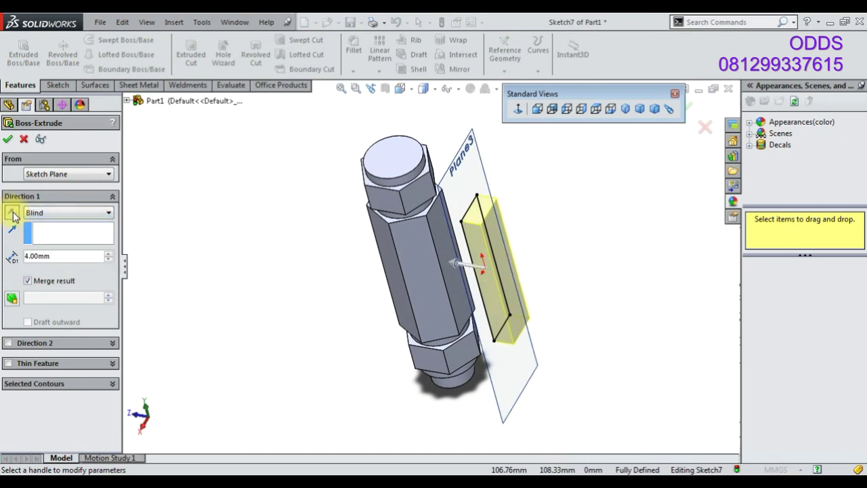
{"action": "left_click", "coordinate": [44, 211]}
{"action": "left_click", "coordinate": [42, 240]}
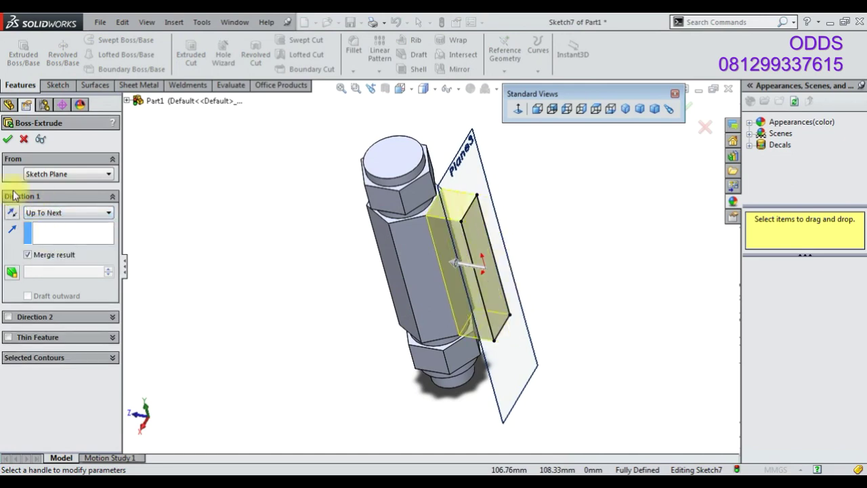
{"action": "left_click", "coordinate": [8, 139]}
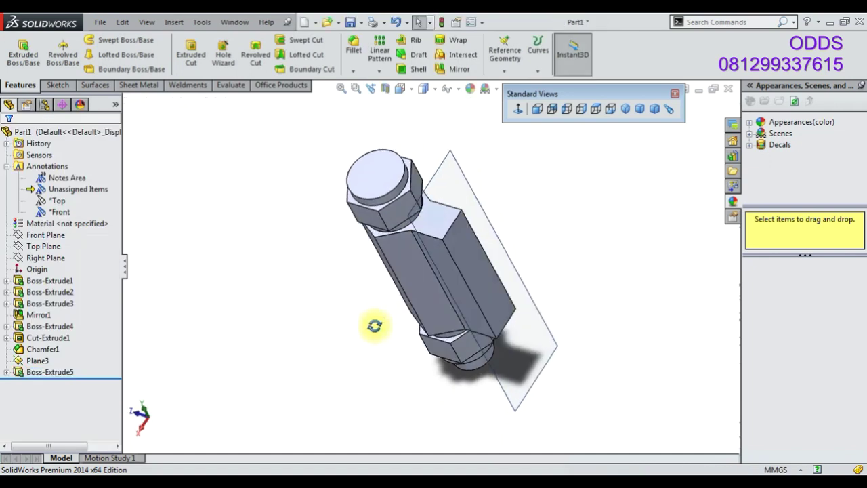
- Hide Plane3 and show the part in isometric view
{"action": "left_click", "coordinate": [506, 325]}
{"action": "left_click", "coordinate": [583, 285]}
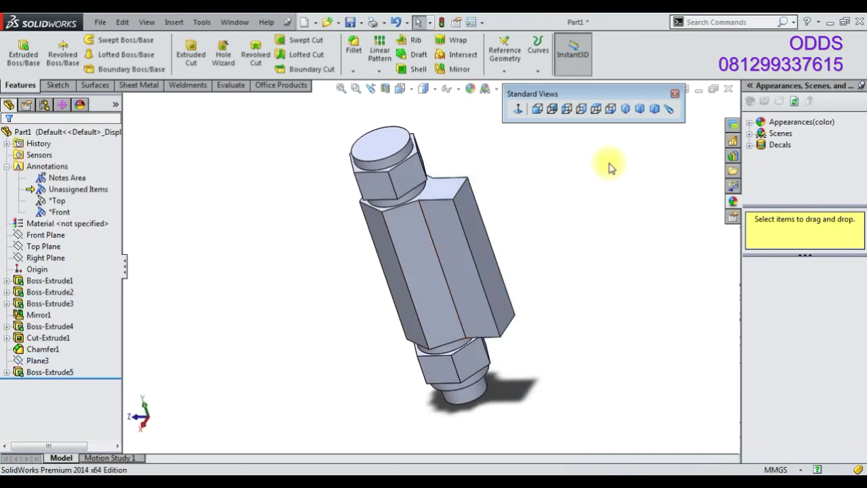
{"action": "left_click", "coordinate": [625, 113]}
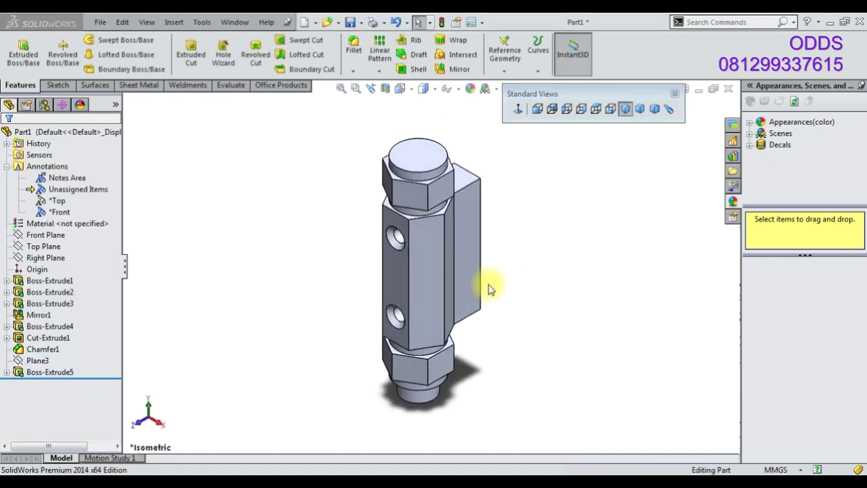
- Edit the boss pad's Sketch7 and try dimensioning its top line, dismissing the driven-dimension prompt
{"action": "left_click", "coordinate": [43, 363]}
{"action": "left_click", "coordinate": [78, 337]}
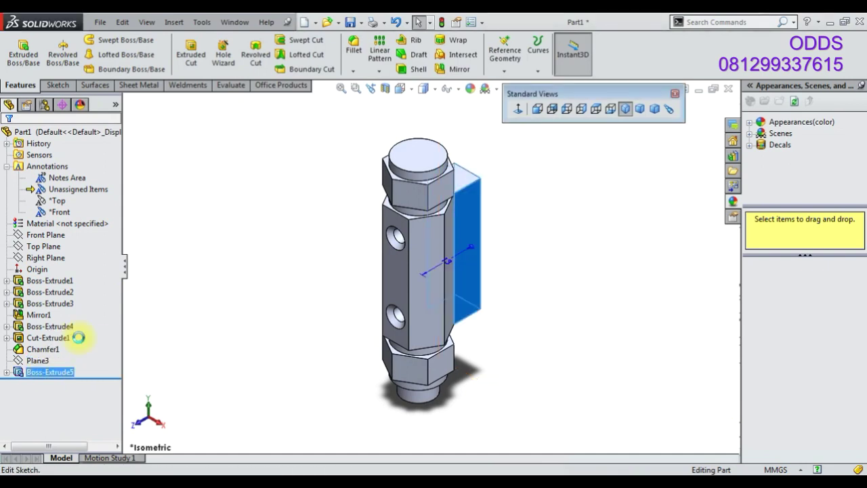
{"action": "left_click", "coordinate": [66, 54]}
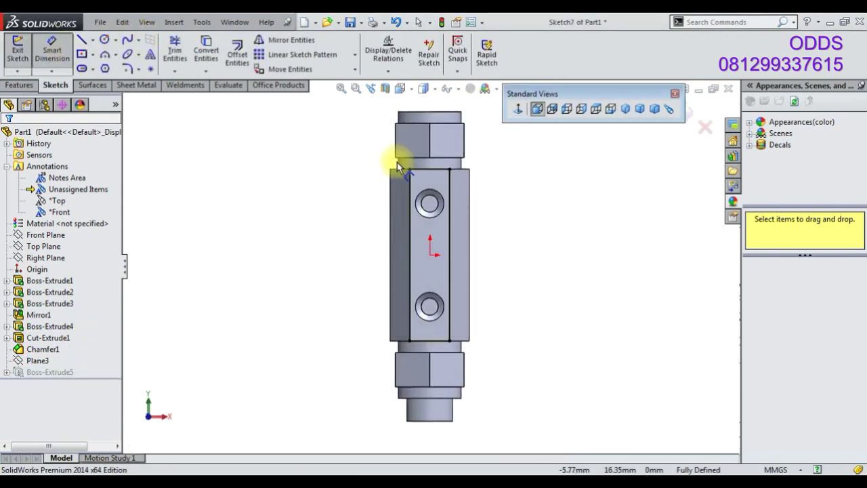
{"action": "left_click", "coordinate": [432, 169]}
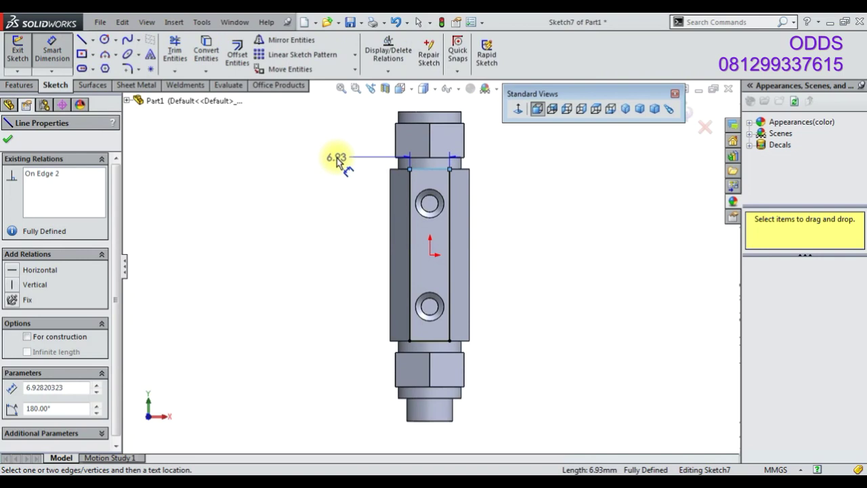
{"action": "left_click", "coordinate": [338, 161]}
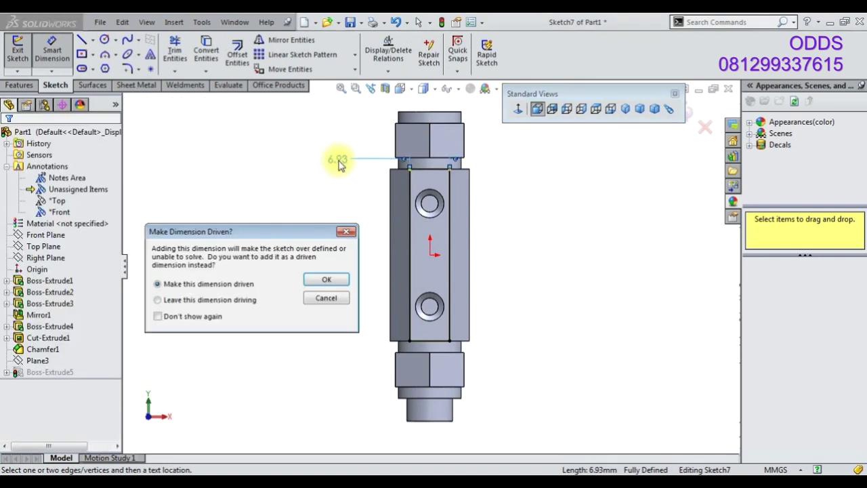
{"action": "left_click", "coordinate": [329, 276]}
- Draw a centre rectangle anchored at the origin, stretched out to the body edges
{"action": "right_click", "coordinate": [341, 163]}
{"action": "left_click", "coordinate": [359, 162]}
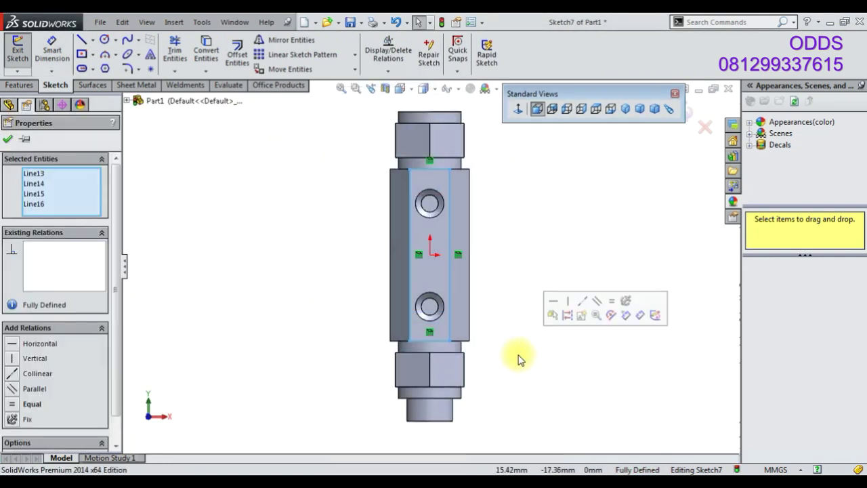
{"action": "left_click", "coordinate": [519, 359]}
{"action": "left_click", "coordinate": [521, 109]}
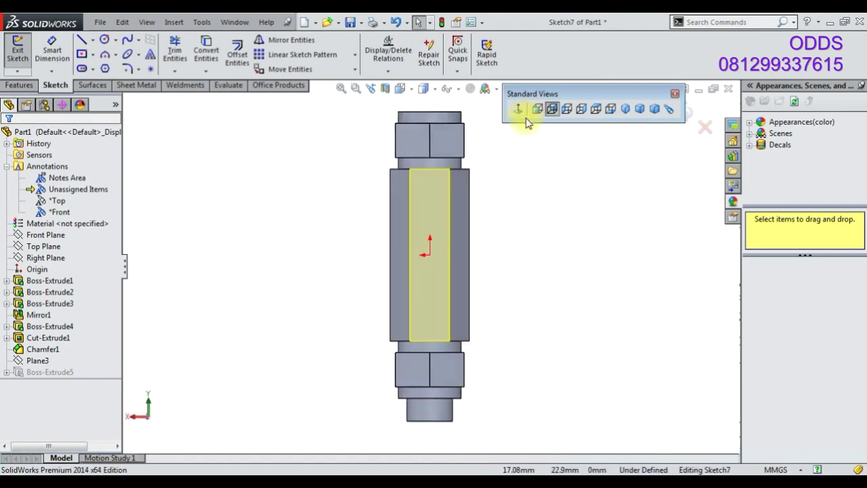
{"action": "left_click", "coordinate": [95, 60]}
{"action": "left_click", "coordinate": [428, 255]}
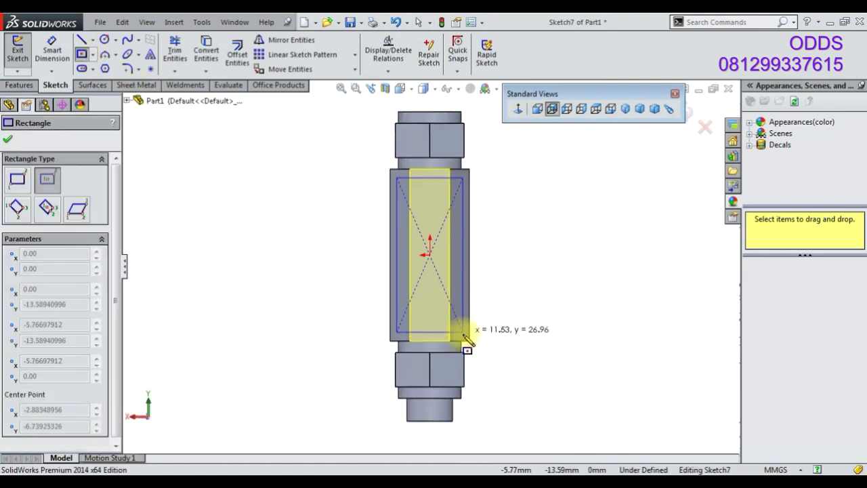
{"action": "left_click", "coordinate": [466, 347]}
{"action": "right_click_drag", "start_coordinate": [466, 338], "coordinate": [466, 291]}
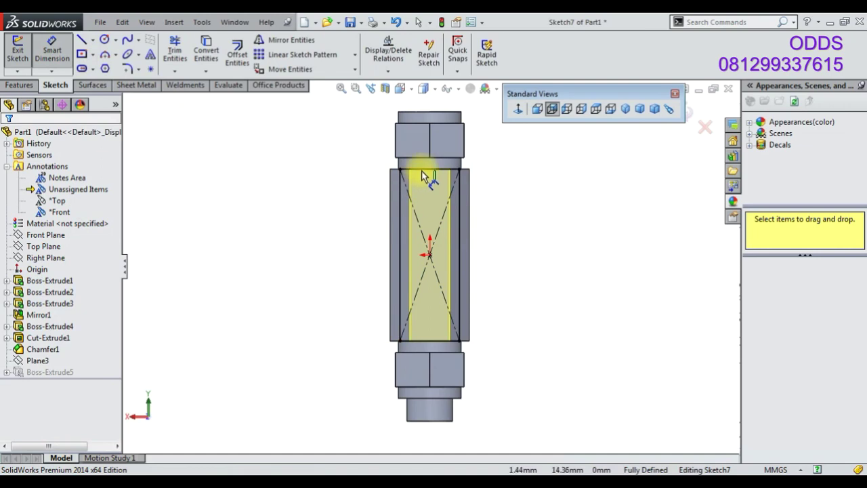
- Try dimensioning the rectangle's top edge, then start and cancel another centre rectangle
{"action": "left_click", "coordinate": [426, 169]}
{"action": "left_click", "coordinate": [431, 148]}
{"action": "key", "text": "Return"}
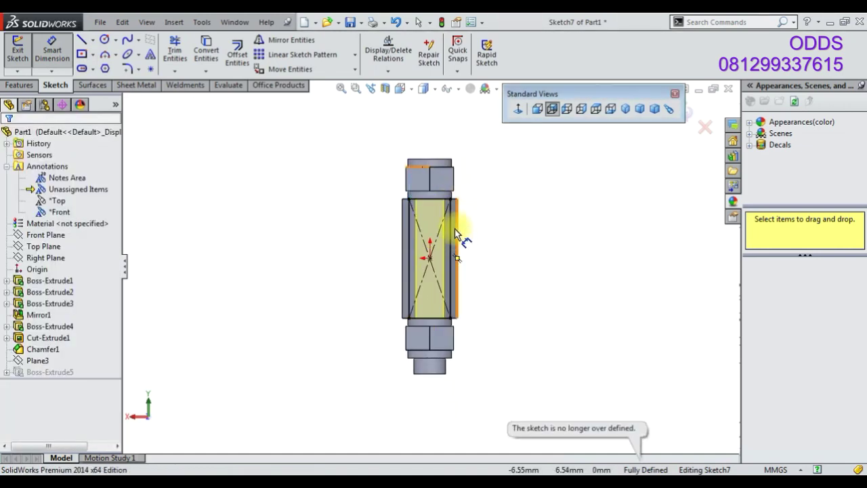
{"action": "scroll", "coordinate": [447, 210], "scroll_direction": "down", "scroll_amount": 3}
{"action": "double_click", "coordinate": [407, 198]}
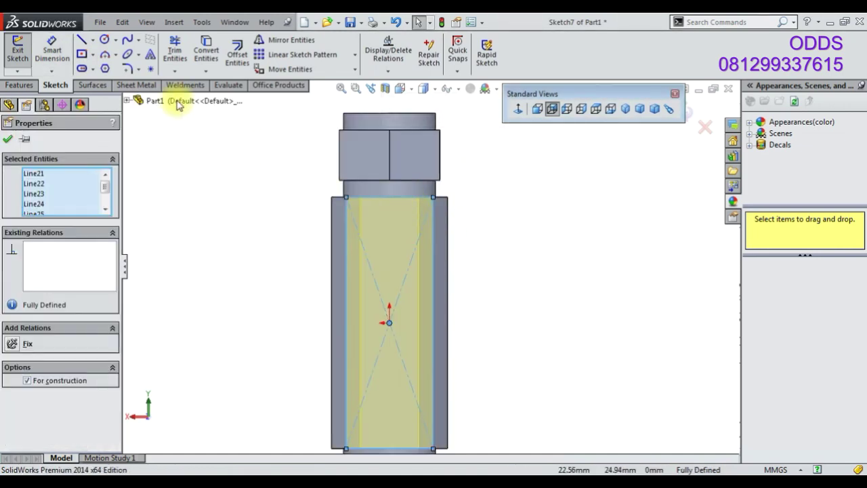
{"action": "left_click", "coordinate": [81, 53]}
{"action": "left_click", "coordinate": [389, 323]}
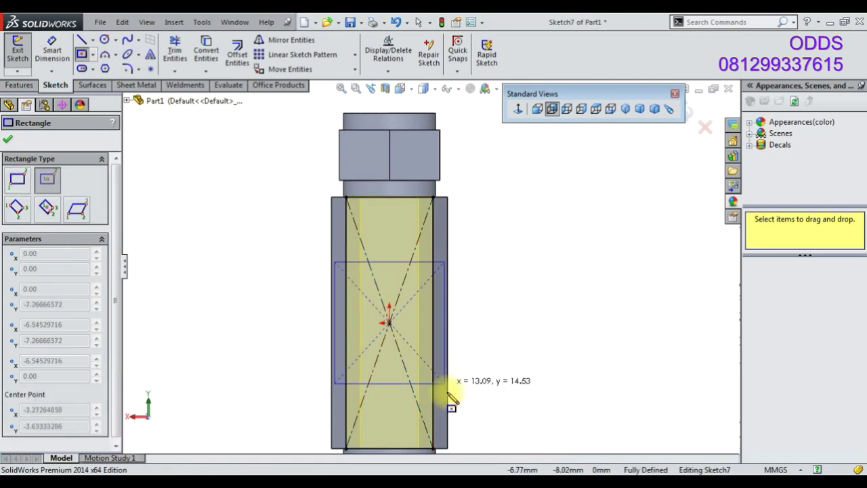
{"action": "key", "text": "Escape"}
- Delete the corner point's Midpoint relation and drag the corner outward to widen the rectangle
{"action": "left_click", "coordinate": [432, 197]}
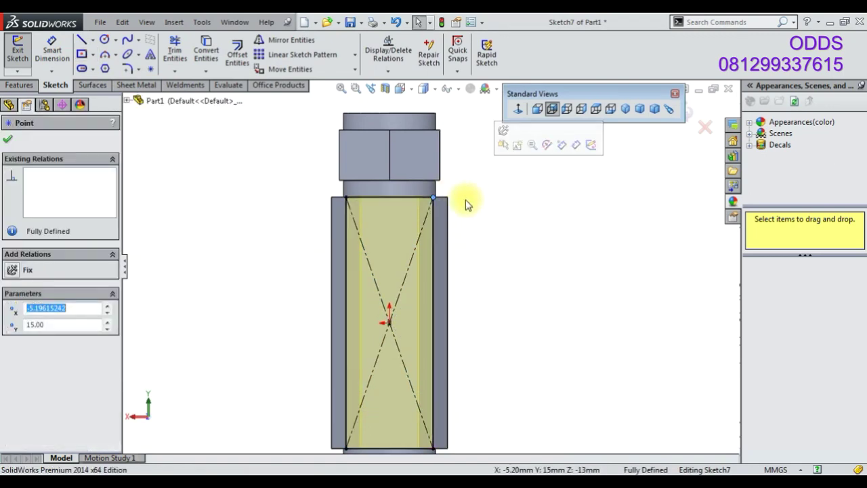
{"action": "left_click", "coordinate": [433, 449]}
{"action": "scroll", "coordinate": [458, 419], "scroll_direction": "up", "scroll_amount": 2}
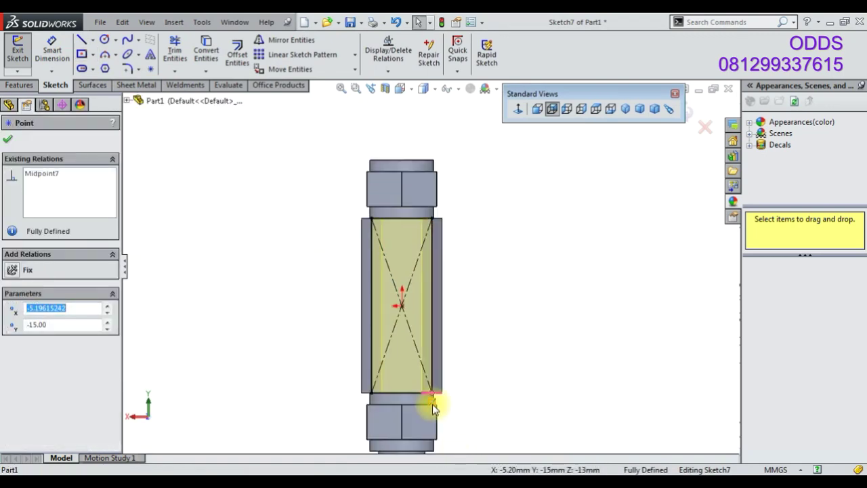
{"action": "right_click", "coordinate": [432, 404]}
{"action": "left_click", "coordinate": [467, 470]}
{"action": "left_click_drag", "start_coordinate": [464, 399], "coordinate": [308, 275]}
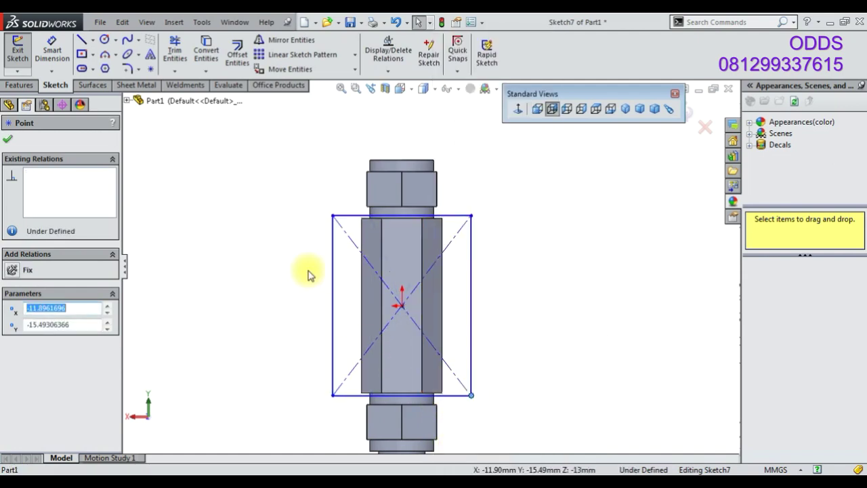
- Dimension the rectangle 10 mm wide and 30 mm tall
{"action": "left_click", "coordinate": [53, 53]}
{"action": "left_click", "coordinate": [408, 216]}
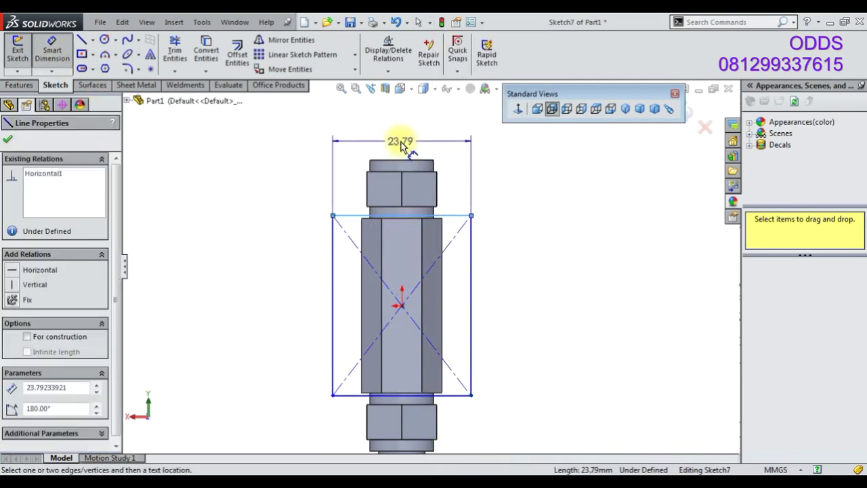
{"action": "left_click", "coordinate": [402, 143]}
{"action": "type", "text": "10"}
{"action": "key", "text": "Return"}
{"action": "left_click", "coordinate": [430, 262]}
{"action": "left_click", "coordinate": [482, 269]}
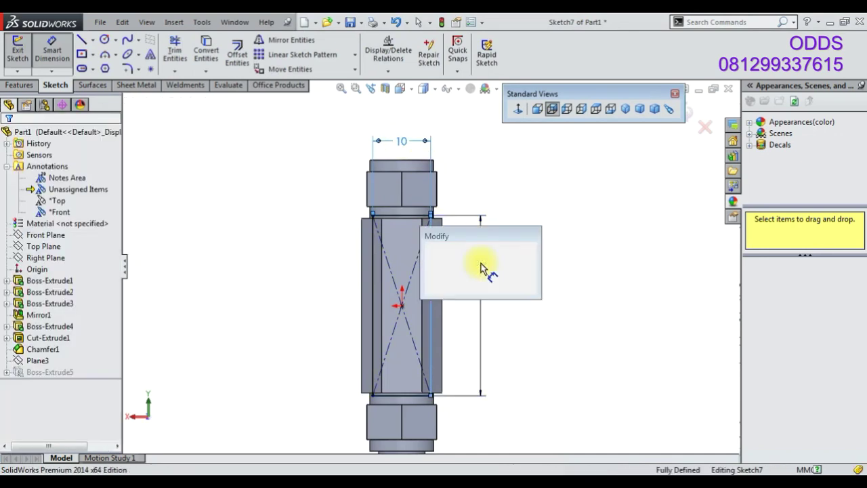
{"action": "type", "text": "3"}
{"action": "key", "text": "Return"}
{"action": "left_click", "coordinate": [28, 84]}
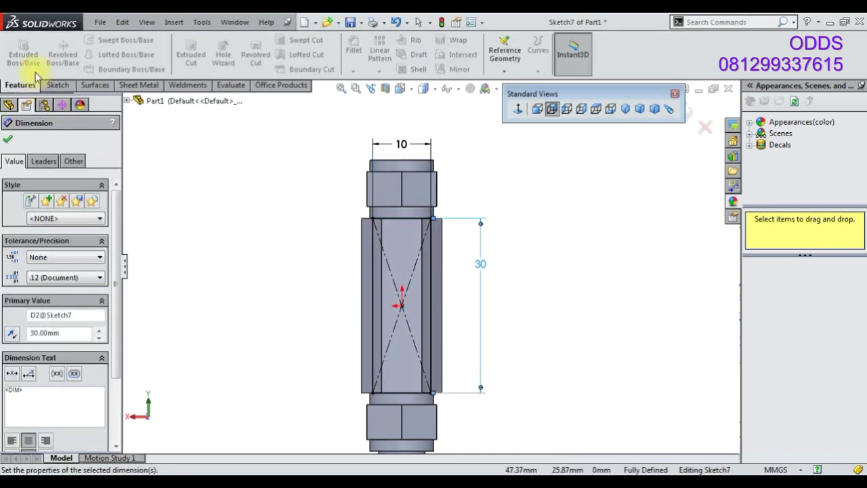
- Exit the sketch to rebuild the part and view it isometrically
{"action": "left_click", "coordinate": [697, 124]}
{"action": "mouse_move", "coordinate": [406, 272]}
{"action": "middle_mouse_down"}
{"action": "mouse_move", "coordinate": [453, 246]}
{"action": "mouse_move", "coordinate": [477, 312]}
{"action": "middle_mouse_up"}
{"action": "left_click", "coordinate": [625, 108]}
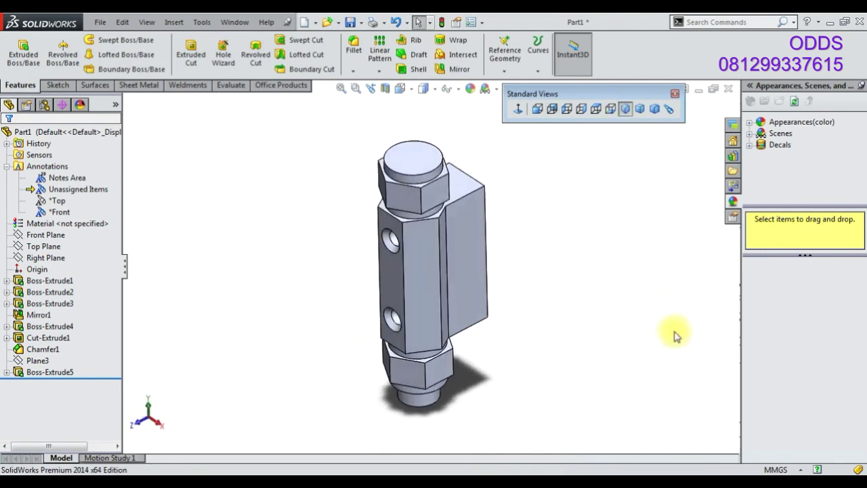
- Sketch an 8 mm diameter circle at the origin on the Top Plane
{"action": "right_click", "coordinate": [53, 250]}
{"action": "left_click", "coordinate": [60, 232]}
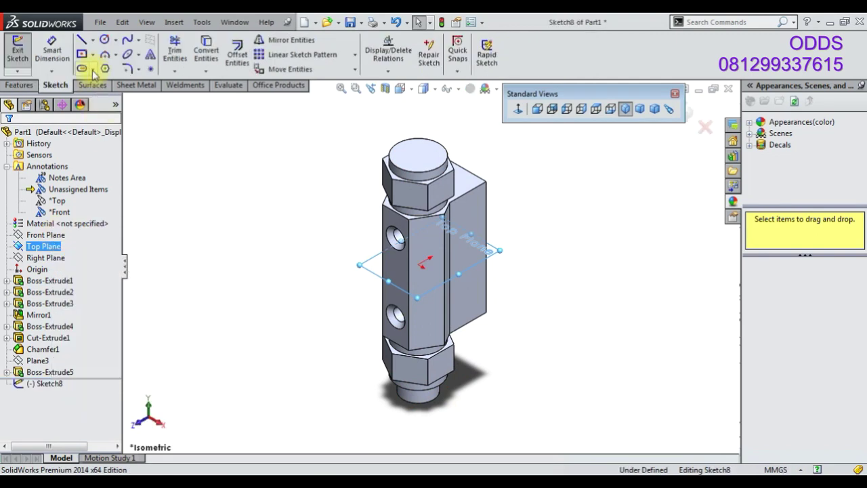
{"action": "left_click", "coordinate": [104, 39]}
{"action": "left_click", "coordinate": [418, 263]}
{"action": "left_click", "coordinate": [447, 280]}
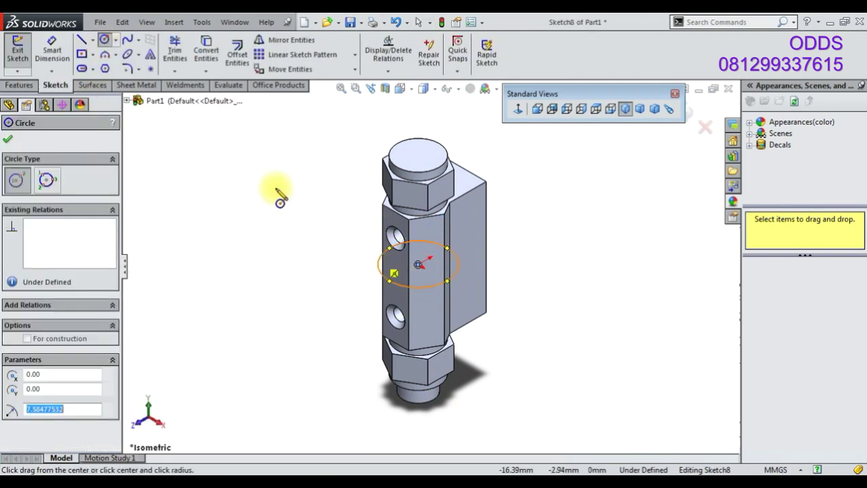
{"action": "left_click", "coordinate": [52, 50]}
{"action": "left_click", "coordinate": [380, 263]}
{"action": "left_click", "coordinate": [332, 265]}
{"action": "type", "text": "8"}
{"action": "key", "text": "Return"}
- Extrude-cut the circle Mid Plane, 26 mm deep, creating Cut-Extrude2
{"action": "left_click", "coordinate": [24, 86]}
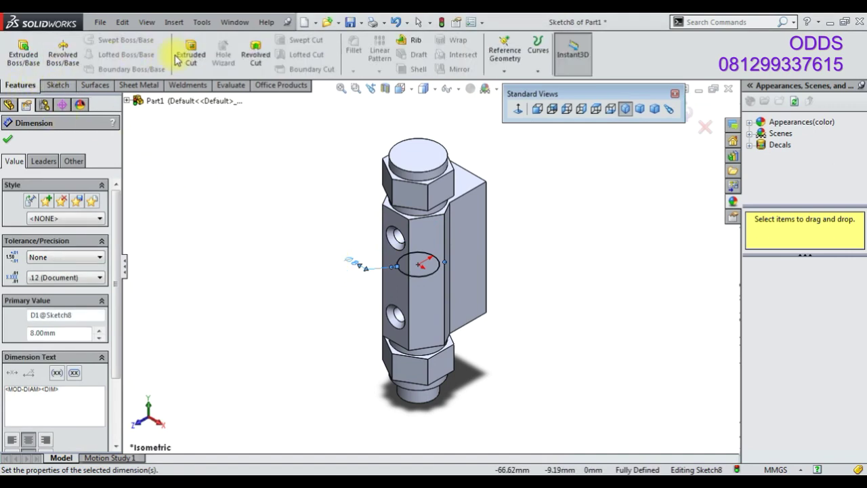
{"action": "left_click", "coordinate": [191, 54]}
{"action": "left_click", "coordinate": [91, 213]}
{"action": "left_click", "coordinate": [41, 289]}
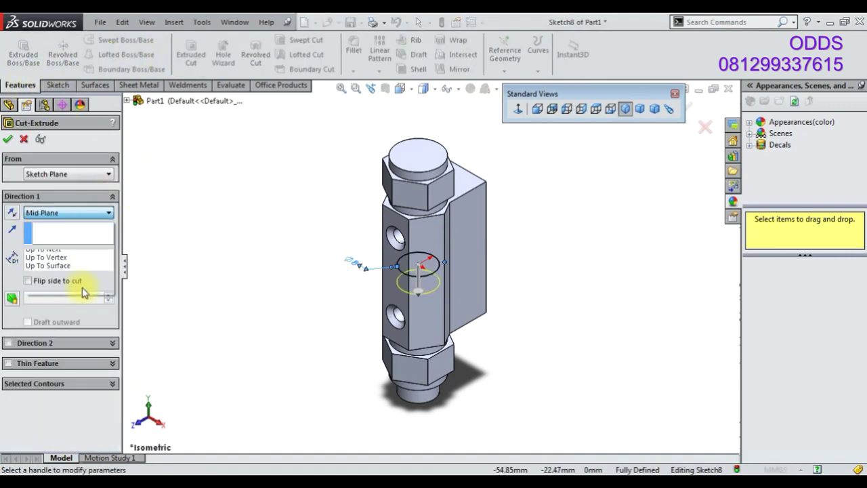
{"action": "double_click", "coordinate": [58, 257]}
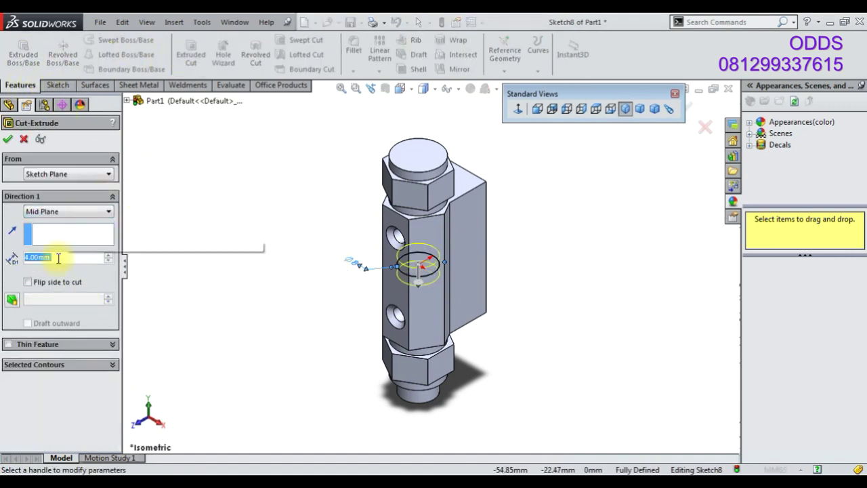
{"action": "left_click", "coordinate": [8, 140]}
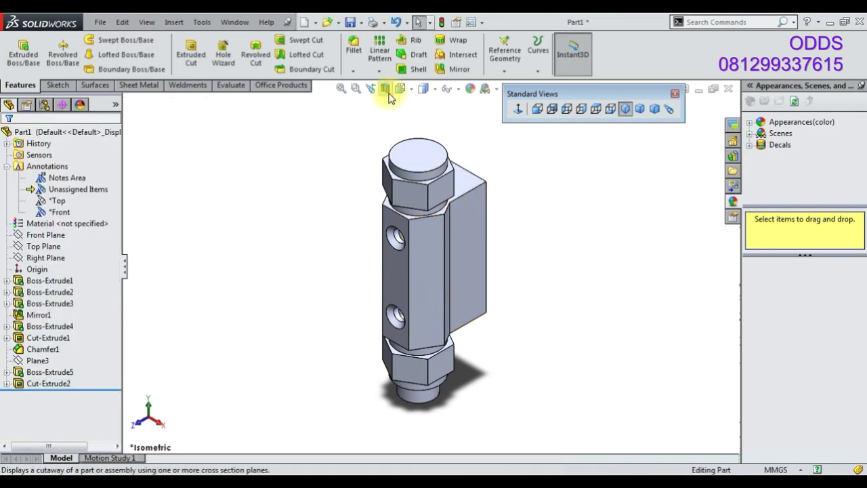
- Toggle a section view on and off to inspect the internal bore
{"action": "left_click", "coordinate": [389, 94]}
{"action": "left_click", "coordinate": [689, 110]}
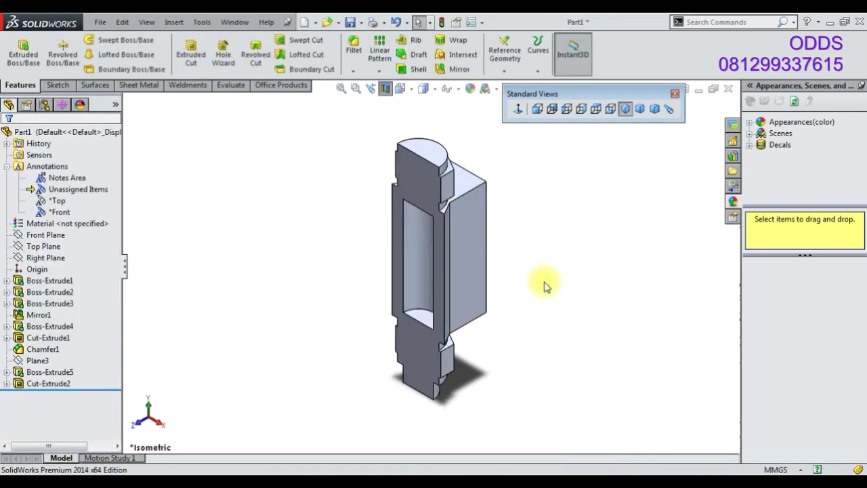
{"action": "left_click", "coordinate": [387, 90]}
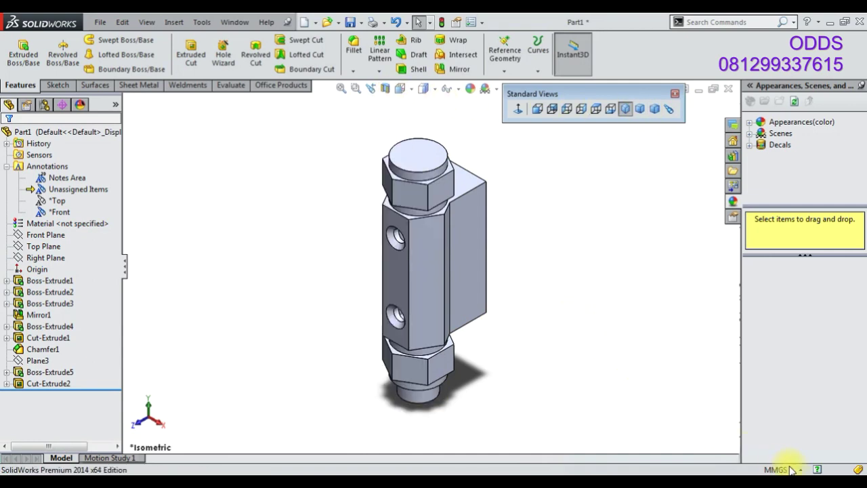
{"action": "left_click", "coordinate": [45, 234]}
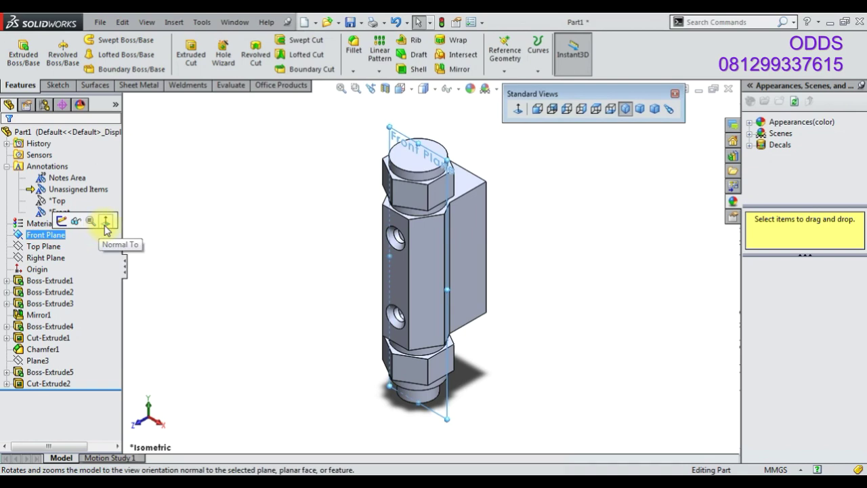
- On the Front Plane, sketch a vertical centerline plus a sloped construction line up-left
{"action": "left_click", "coordinate": [108, 218]}
{"action": "right_click", "coordinate": [68, 230]}
{"action": "left_click", "coordinate": [64, 218]}
{"action": "left_click", "coordinate": [93, 40]}
{"action": "left_click", "coordinate": [115, 63]}
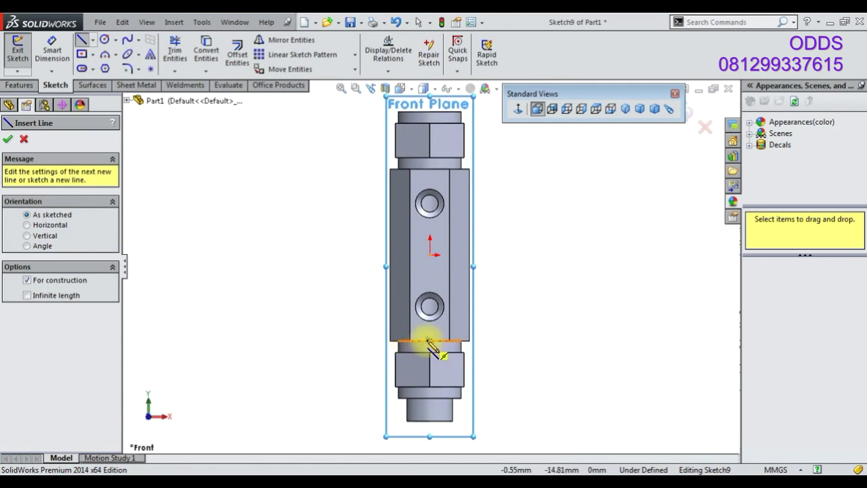
{"action": "left_click", "coordinate": [429, 340]}
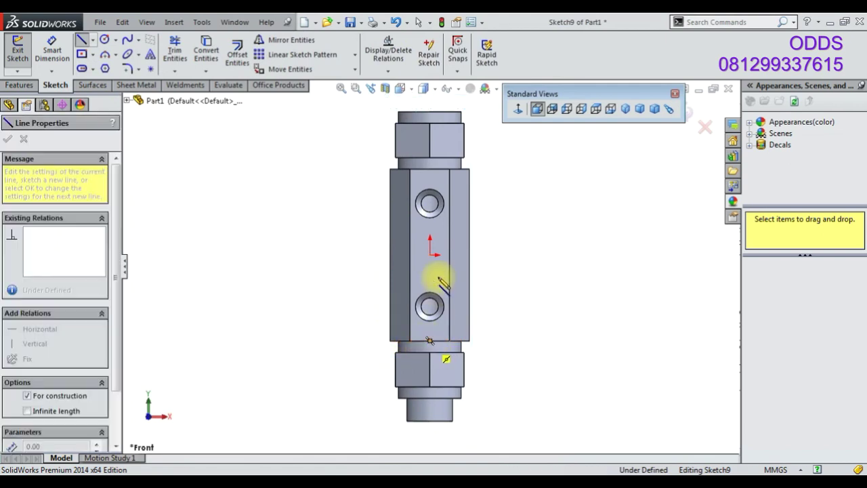
{"action": "left_click", "coordinate": [429, 234]}
{"action": "left_click", "coordinate": [312, 153]}
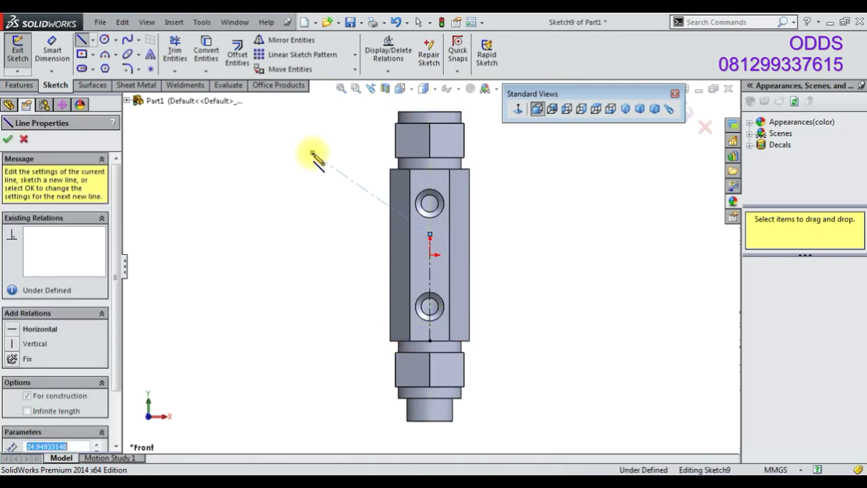
{"action": "key", "text": "Escape"}
- Dimension the vertical centerline 18 mm long
{"action": "left_click", "coordinate": [434, 271]}
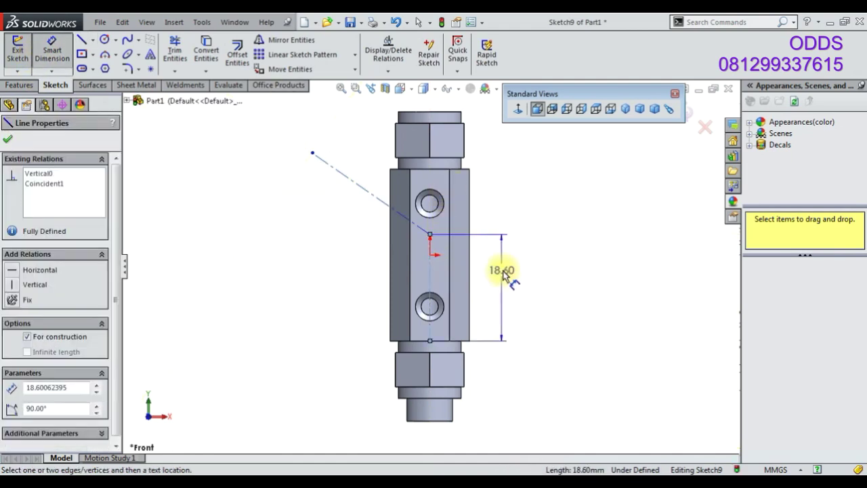
{"action": "left_click", "coordinate": [504, 271]}
{"action": "type", "text": "18"}
{"action": "key", "text": "Return"}
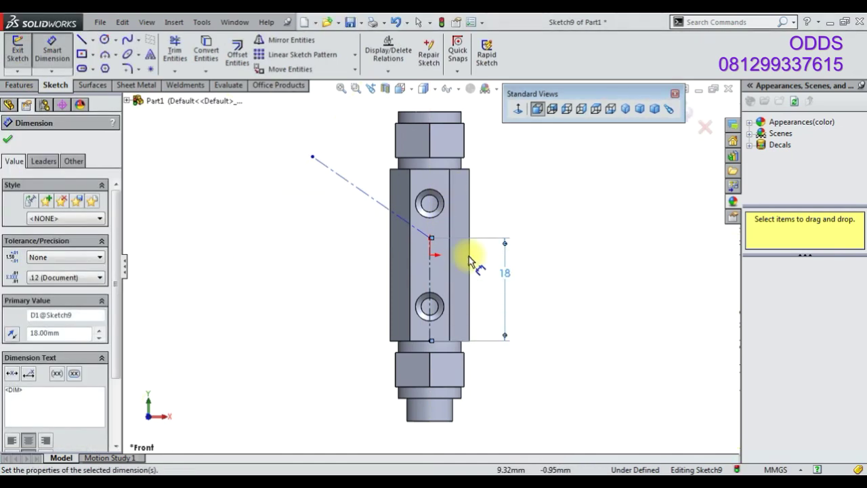
- Set the sloped line at 70° from the vertical centerline, then exit dimensioning
{"action": "left_click", "coordinate": [430, 260]}
{"action": "left_click", "coordinate": [405, 195]}
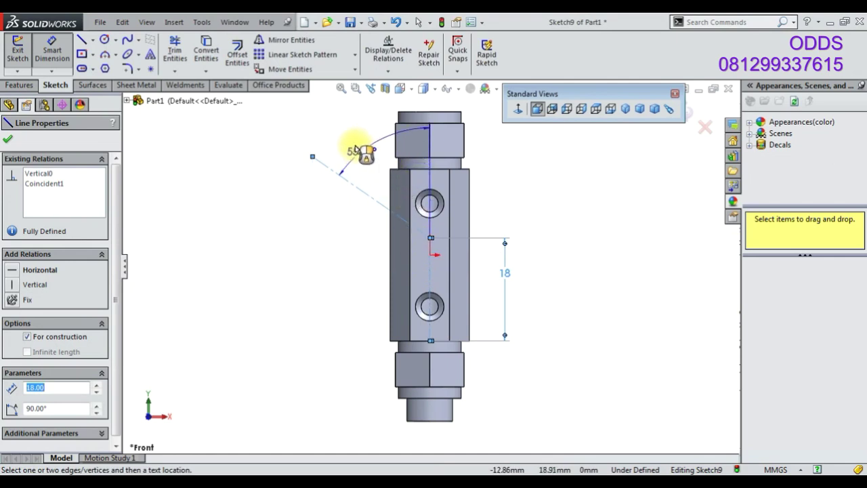
{"action": "key", "text": "f"}
{"action": "left_click", "coordinate": [338, 135]}
{"action": "type", "text": "70"}
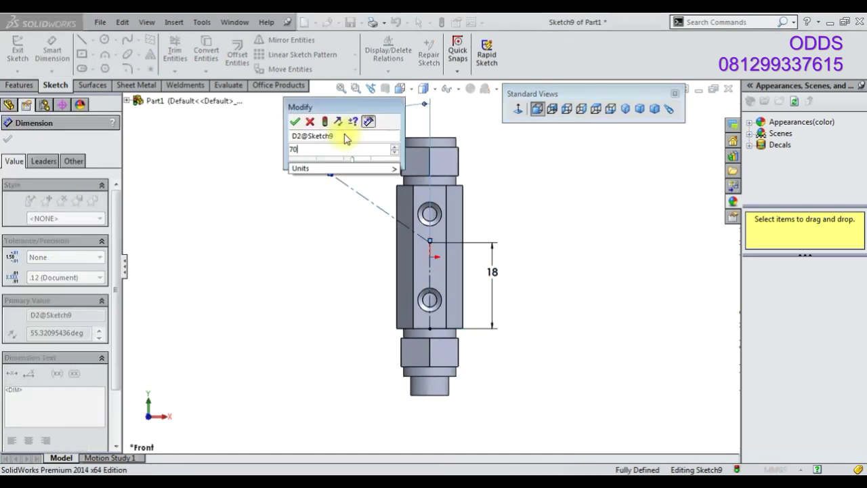
{"action": "key", "text": "Return"}
{"action": "key", "text": "z"}
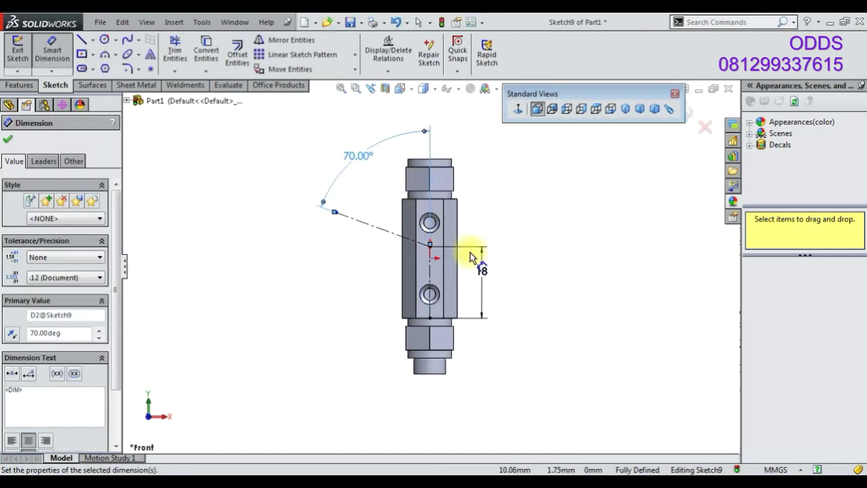
{"action": "left_click", "coordinate": [492, 274]}
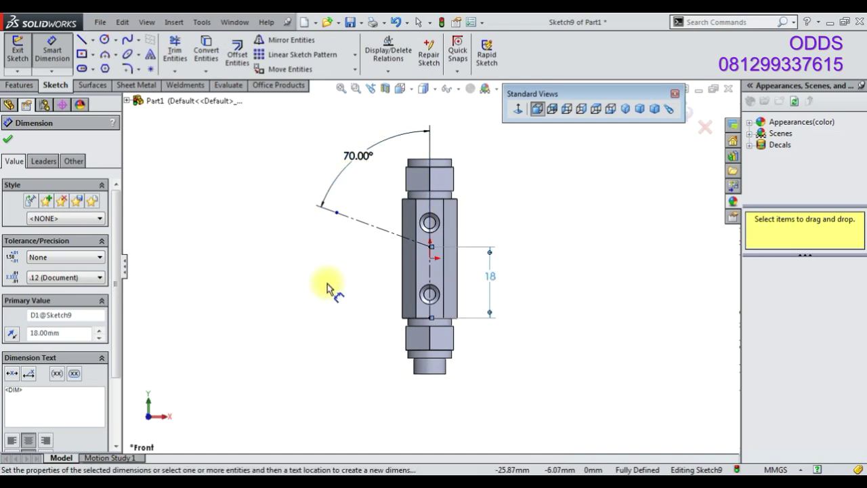
{"action": "right_click", "coordinate": [327, 288]}
{"action": "left_click", "coordinate": [347, 194]}
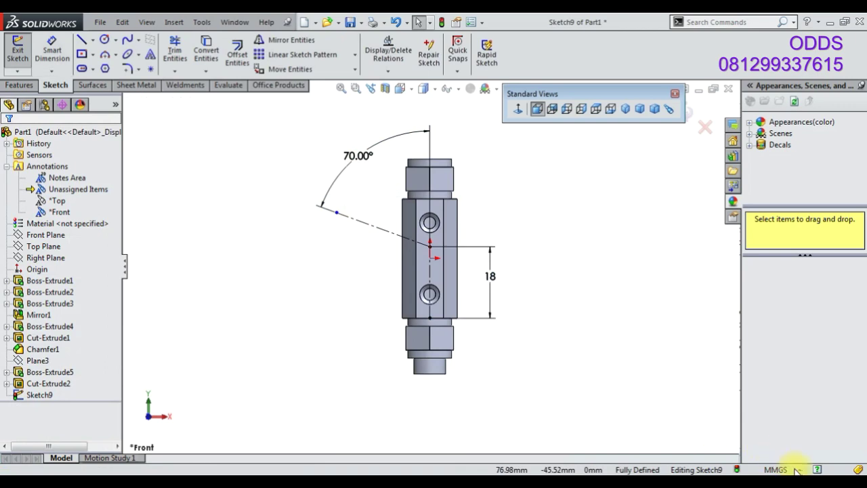
- Try dimensioning the sloped line's endpoint to the body's left edge, then cancel
{"action": "scroll", "coordinate": [416, 265], "scroll_direction": "down", "scroll_amount": 3}
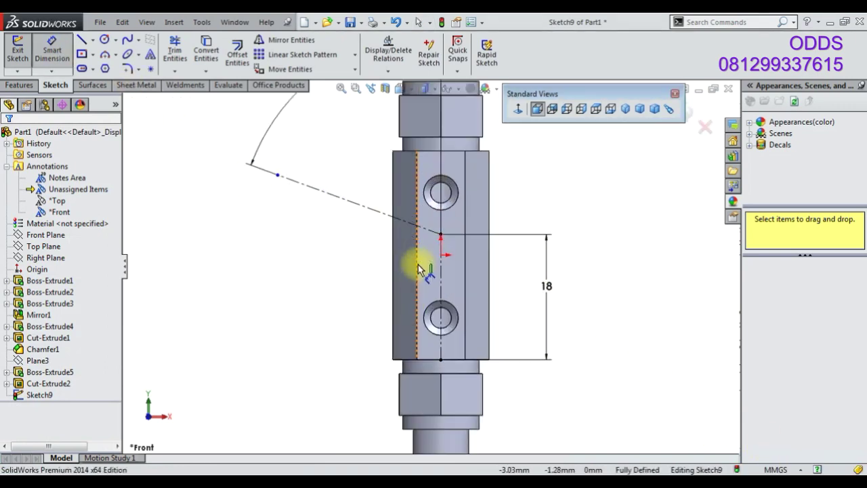
{"action": "scroll", "coordinate": [418, 269], "scroll_direction": "down", "scroll_amount": 1}
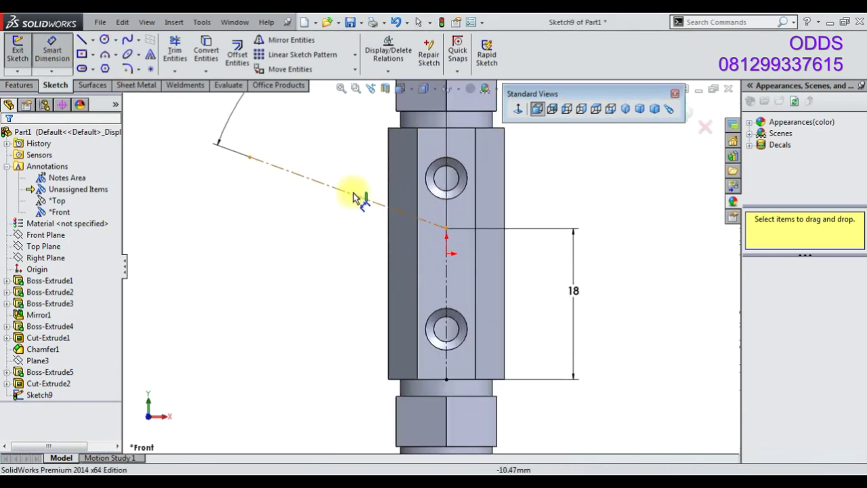
{"action": "left_click", "coordinate": [249, 159]}
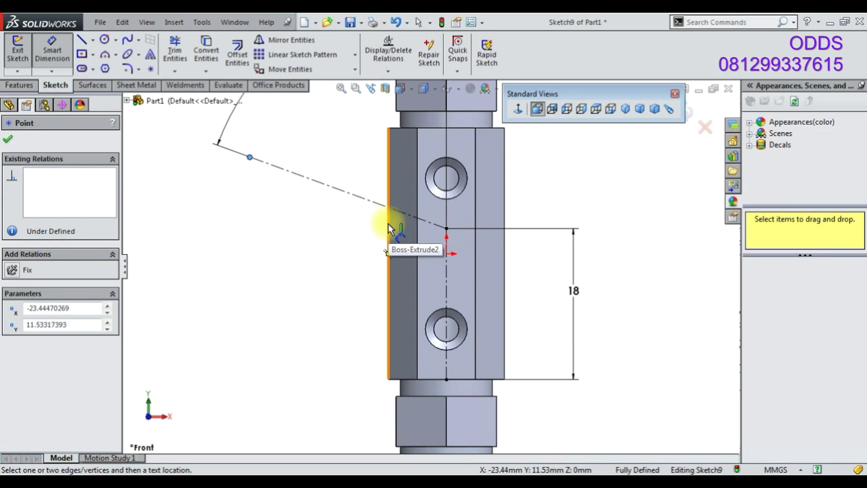
{"action": "left_click", "coordinate": [388, 223]}
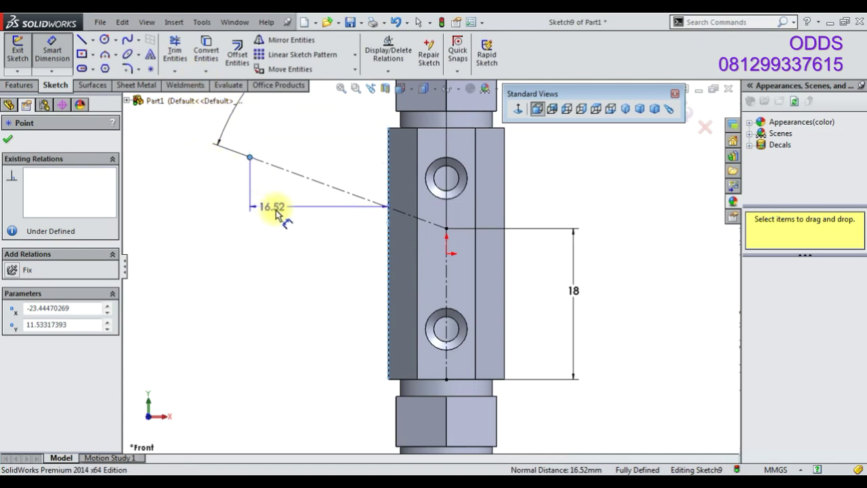
{"action": "key", "text": "Escape"}
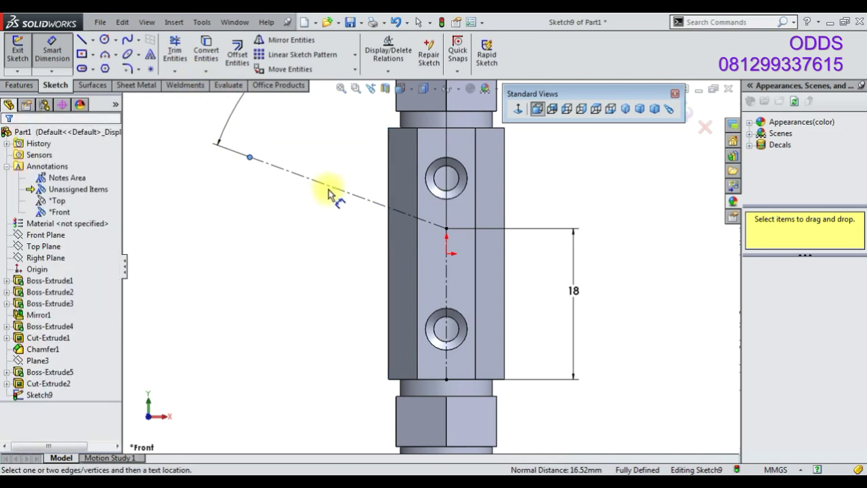
{"action": "left_click", "coordinate": [336, 191]}
{"action": "key", "text": "Escape"}
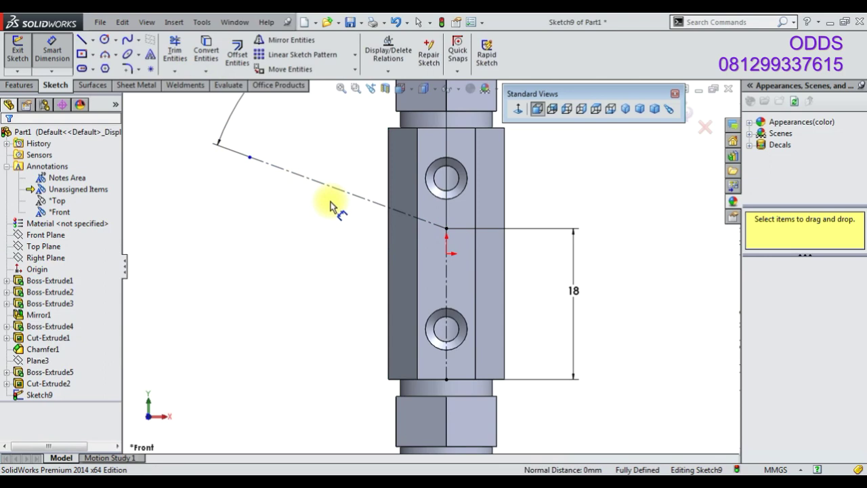
{"action": "left_click", "coordinate": [337, 192]}
{"action": "key", "text": "Escape"}
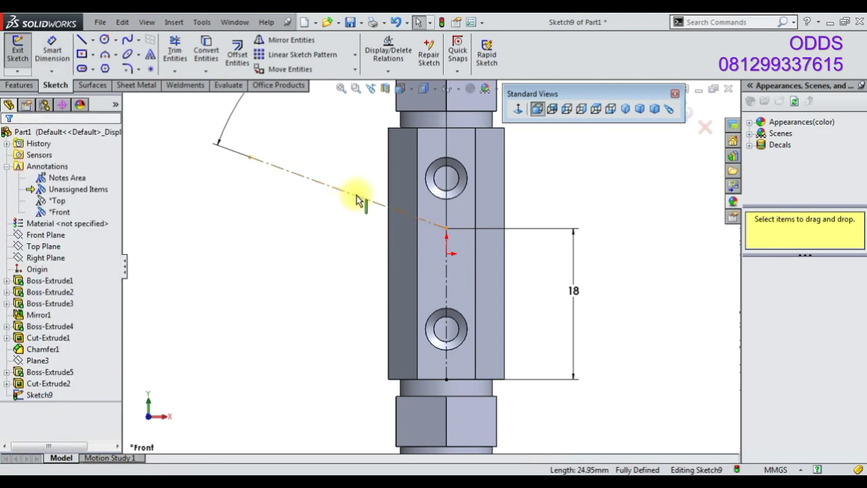
- Drag the sloped line's endpoint onto the body's left edge and make it Coincident
{"action": "left_click", "coordinate": [174, 50]}
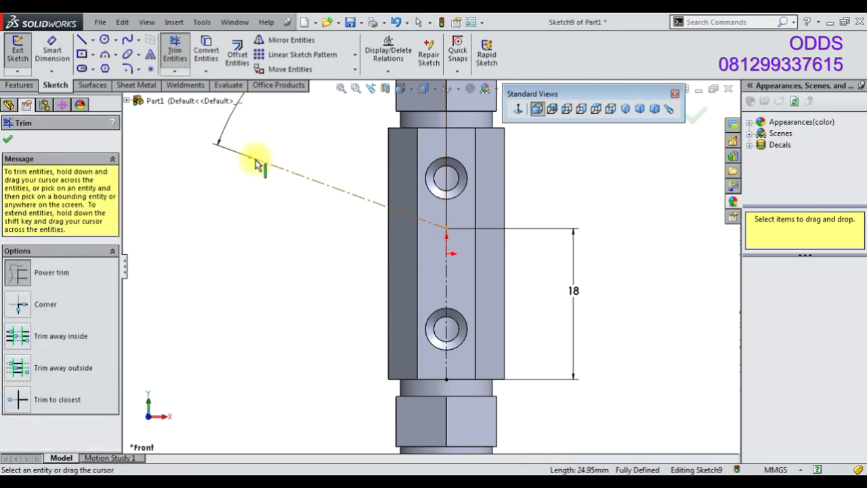
{"action": "key", "text": "Escape"}
{"action": "left_click_drag", "start_coordinate": [252, 159], "coordinate": [389, 219]}
{"action": "left_click", "coordinate": [388, 219], "text": "ctrl"}
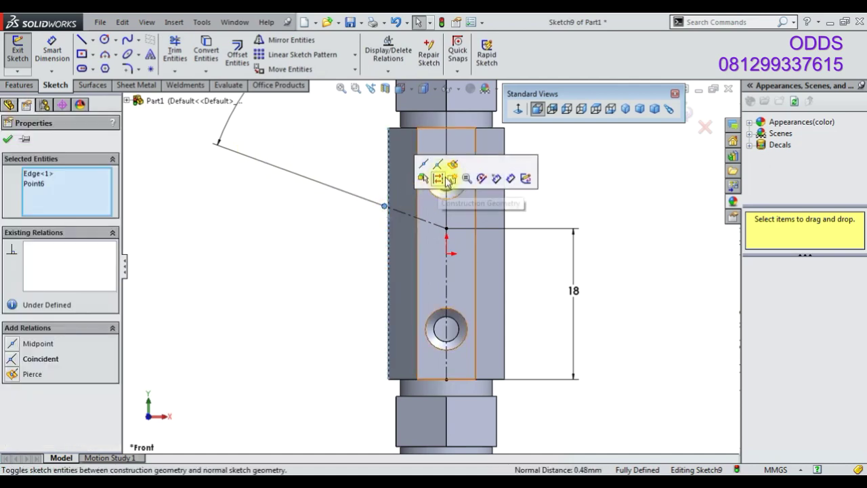
{"action": "left_click", "coordinate": [441, 174]}
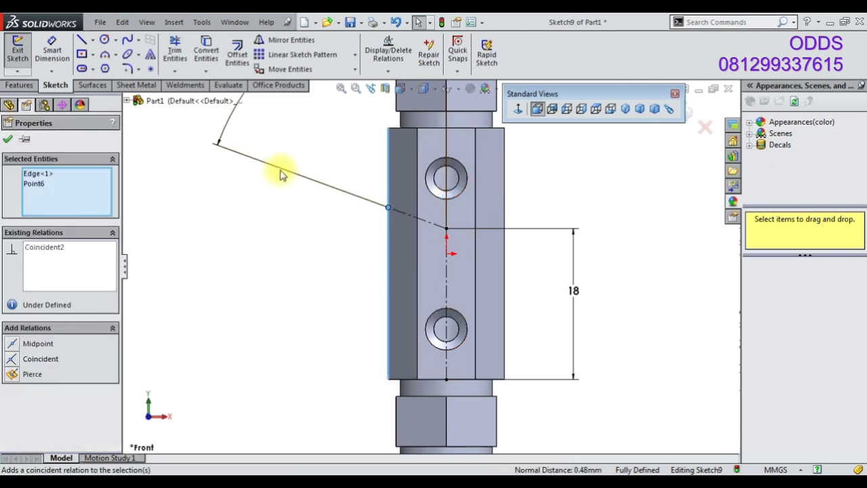
- Draw a line outward from that endpoint and dimension it 31.20 mm (16.2+15)
{"action": "left_click", "coordinate": [85, 42]}
{"action": "left_click", "coordinate": [388, 208]}
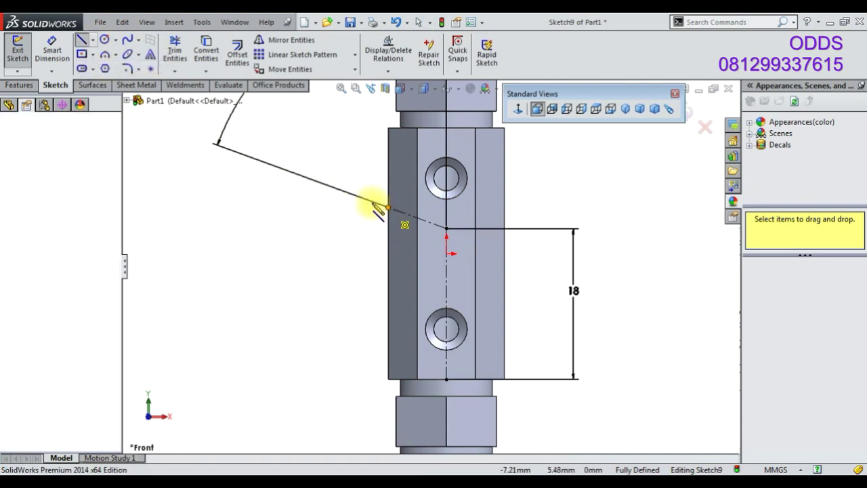
{"action": "left_click", "coordinate": [195, 159]}
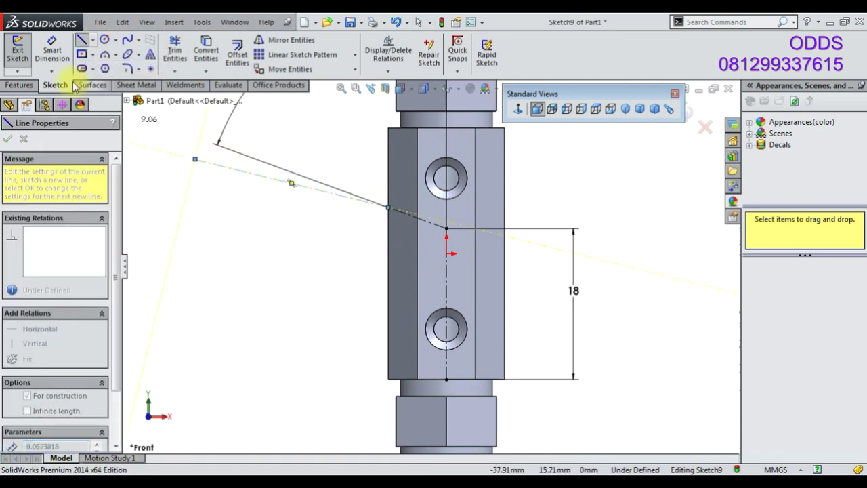
{"action": "key", "text": "Escape"}
{"action": "left_click", "coordinate": [288, 185]}
{"action": "left_click", "coordinate": [285, 193]}
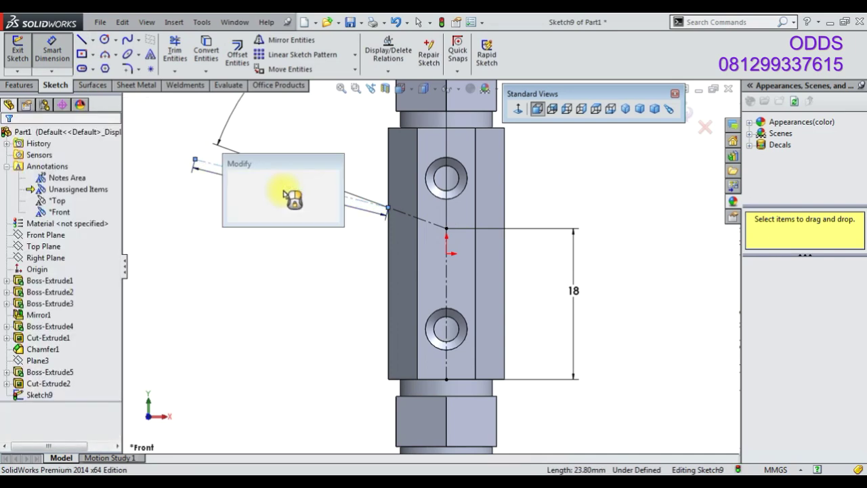
{"action": "type", "text": "15"}
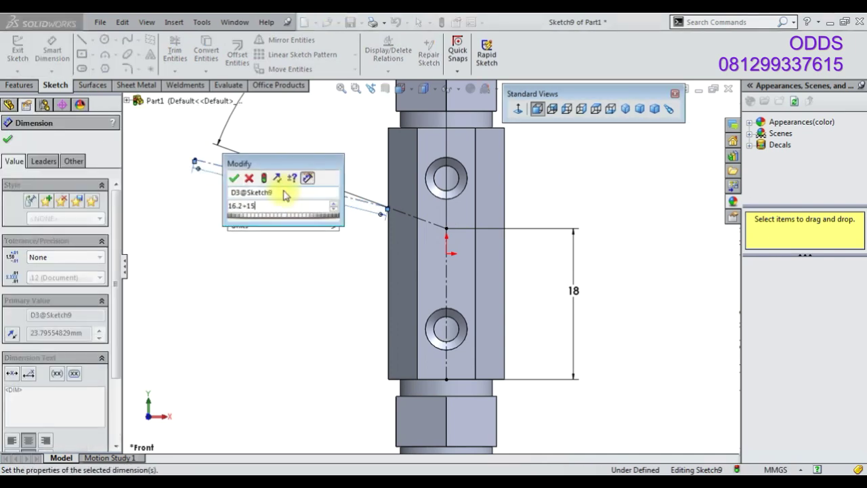
{"action": "key", "text": "Return"}
{"action": "right_click", "coordinate": [280, 236]}
{"action": "left_click", "coordinate": [316, 196]}
- Make the new line Collinear with the 70° construction line
{"action": "left_click", "coordinate": [316, 196]}
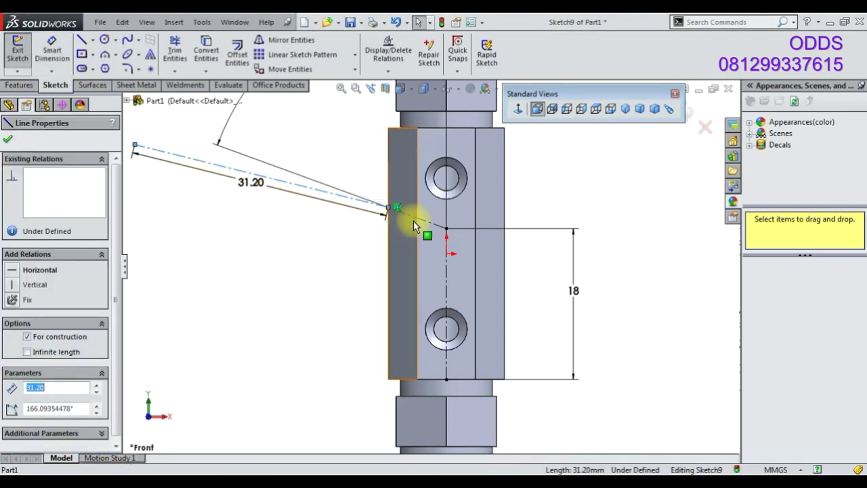
{"action": "left_click", "coordinate": [412, 219], "text": "ctrl"}
{"action": "left_click", "coordinate": [484, 171]}
{"action": "left_click", "coordinate": [309, 246]}
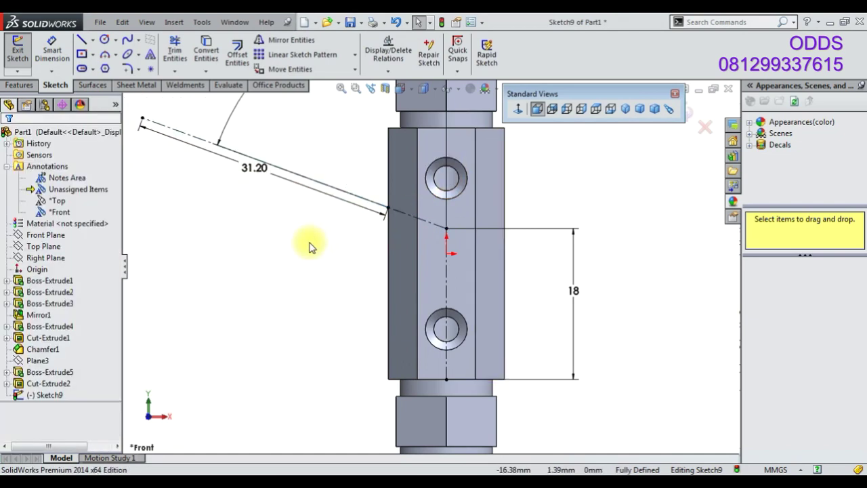
- Draw perpendicular and parallel line segments from the 31.20 mm line's outer end back to the body
{"action": "key", "text": "f"}
{"action": "left_click_drag", "start_coordinate": [310, 215], "coordinate": [298, 268]}
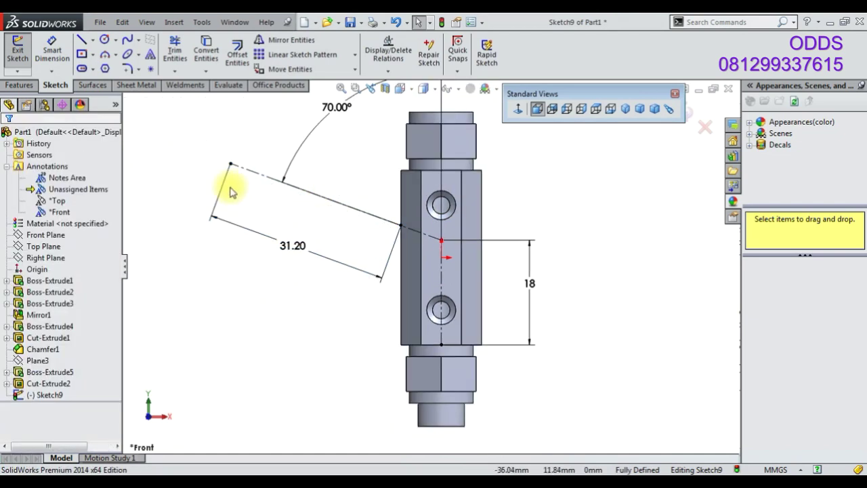
{"action": "left_click", "coordinate": [83, 42]}
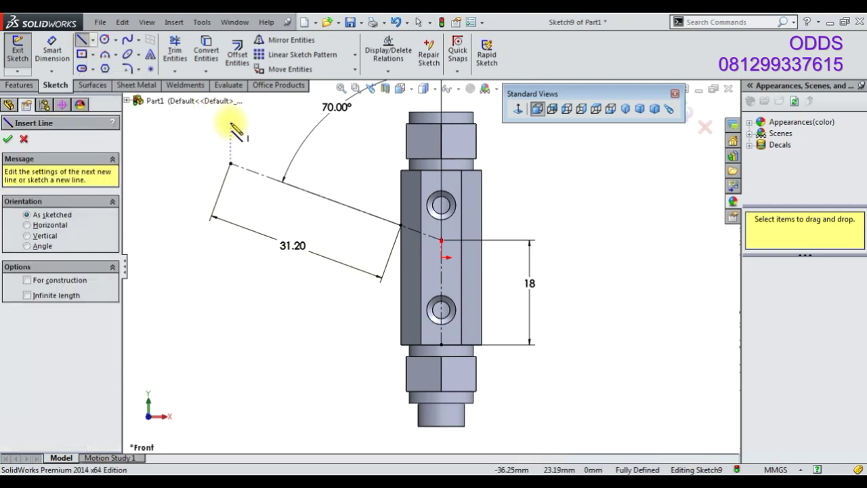
{"action": "left_click", "coordinate": [231, 165]}
{"action": "left_click", "coordinate": [242, 132]}
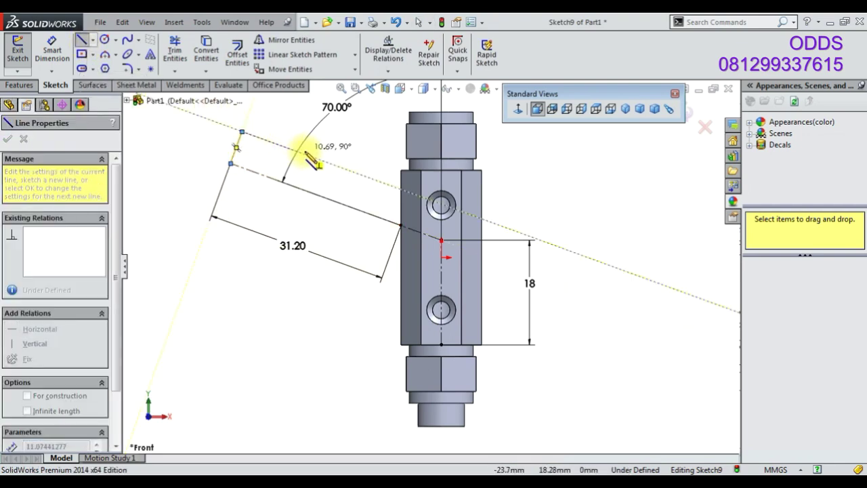
{"action": "left_click", "coordinate": [342, 168]}
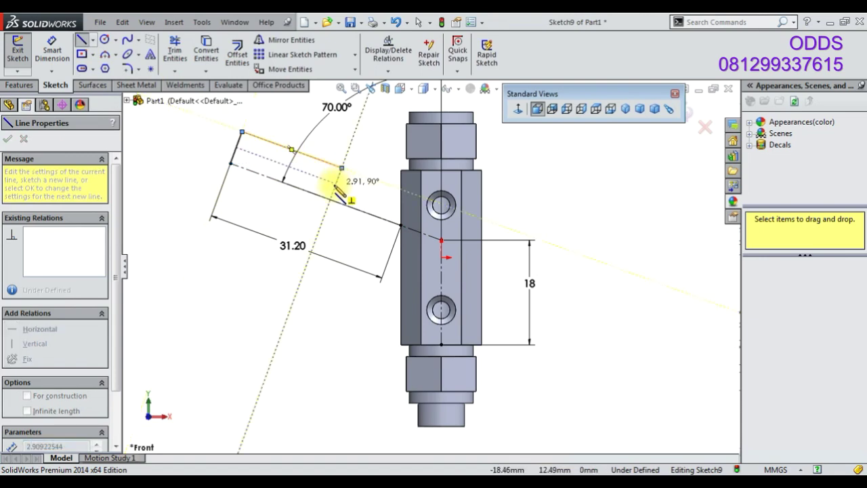
{"action": "scroll", "coordinate": [401, 201], "scroll_direction": "down", "scroll_amount": 2}
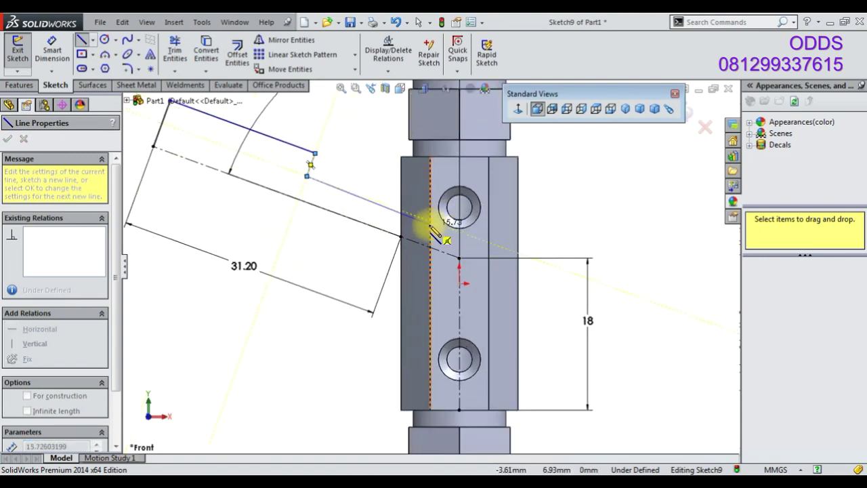
{"action": "left_click", "coordinate": [429, 221]}
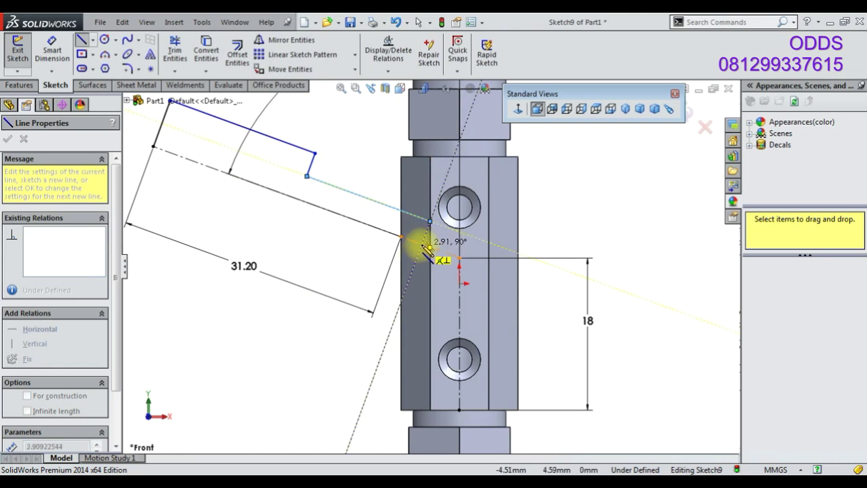
{"action": "left_click", "coordinate": [422, 243]}
{"action": "right_click", "coordinate": [400, 188]}
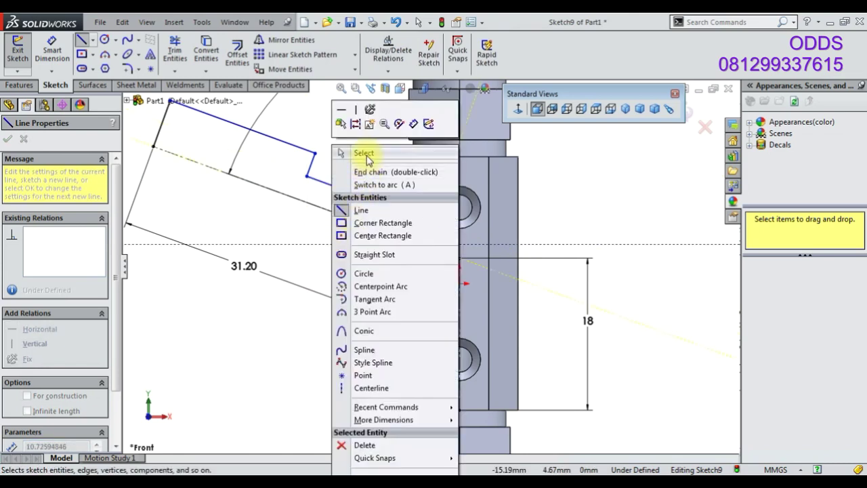
- Dimension the arm width 12 mm and the step line 10 mm
{"action": "left_click", "coordinate": [363, 151]}
{"action": "key", "text": "z"}
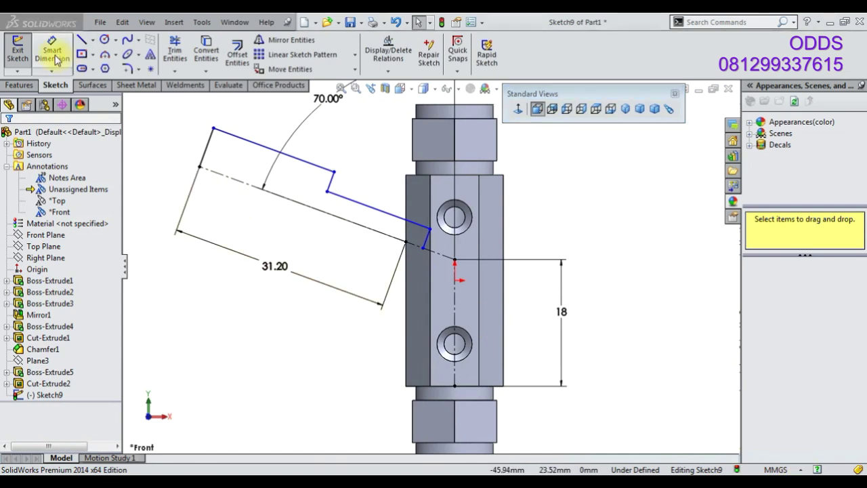
{"action": "left_click", "coordinate": [54, 54]}
{"action": "left_click", "coordinate": [228, 134]}
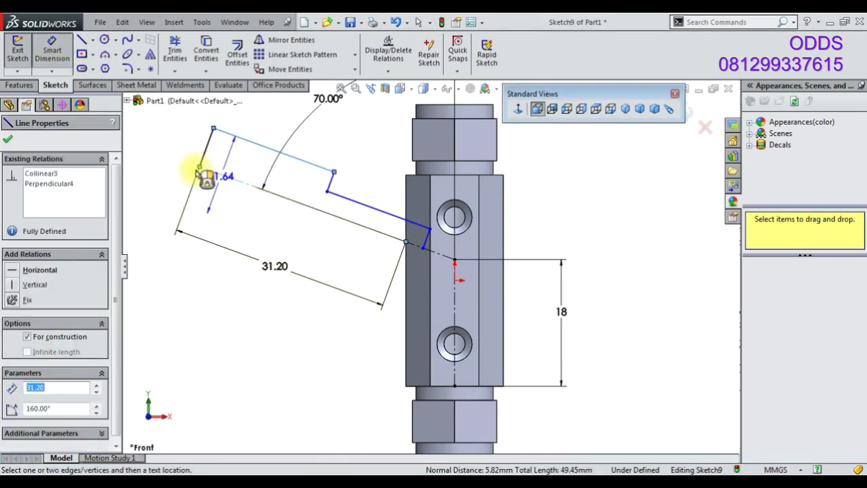
{"action": "left_click", "coordinate": [181, 165]}
{"action": "type", "text": "12"}
{"action": "key", "text": "Return"}
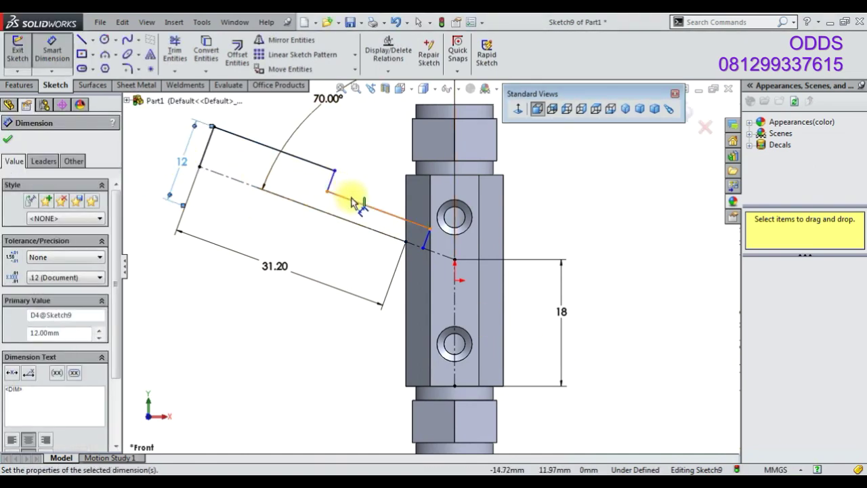
{"action": "left_click", "coordinate": [351, 197]}
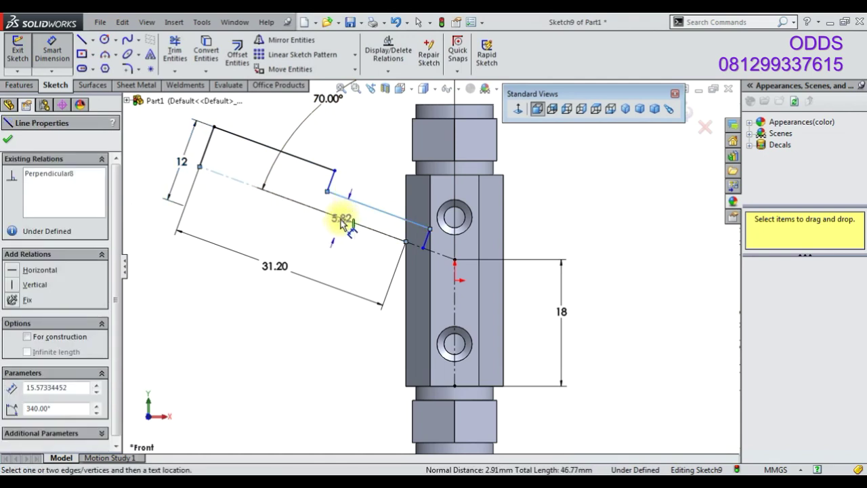
{"action": "left_click", "coordinate": [166, 161]}
{"action": "type", "text": "10"}
{"action": "key", "text": "Return"}
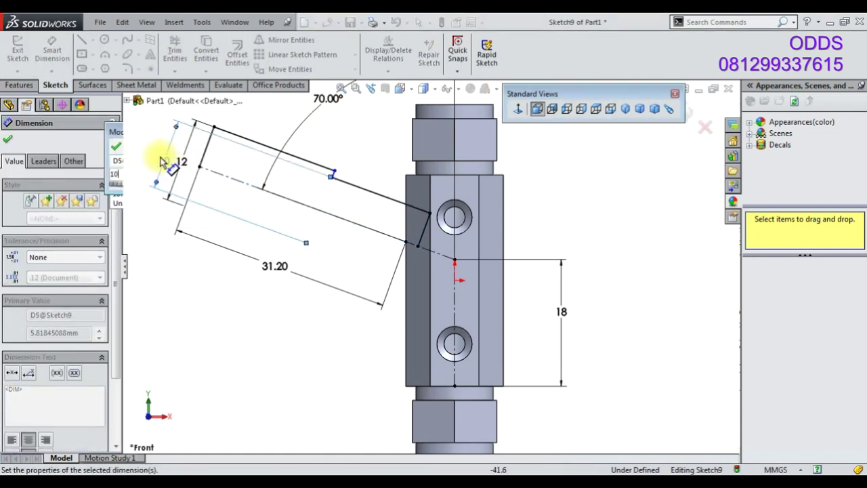
- Dimension the slanted top line 15 mm long, fully defining the arm sketch
{"action": "left_click", "coordinate": [191, 178]}
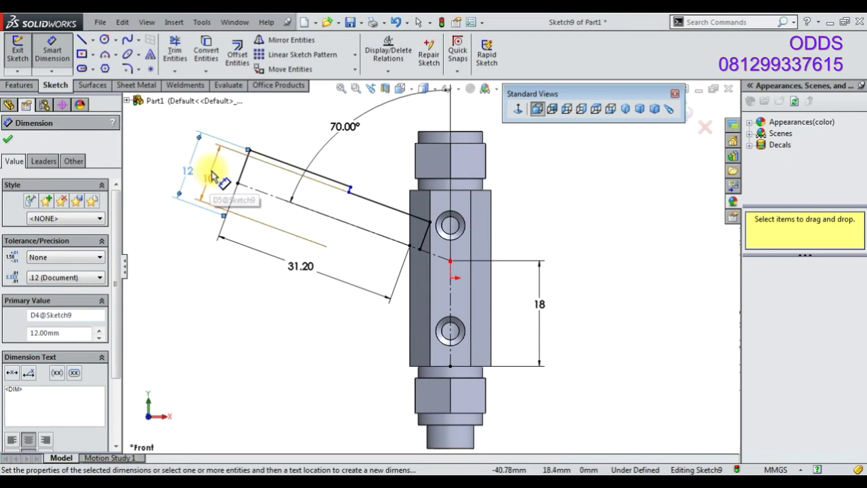
{"action": "key", "text": "Escape"}
{"action": "left_click", "coordinate": [325, 179]}
{"action": "left_click", "coordinate": [331, 170]}
{"action": "type", "text": "15"}
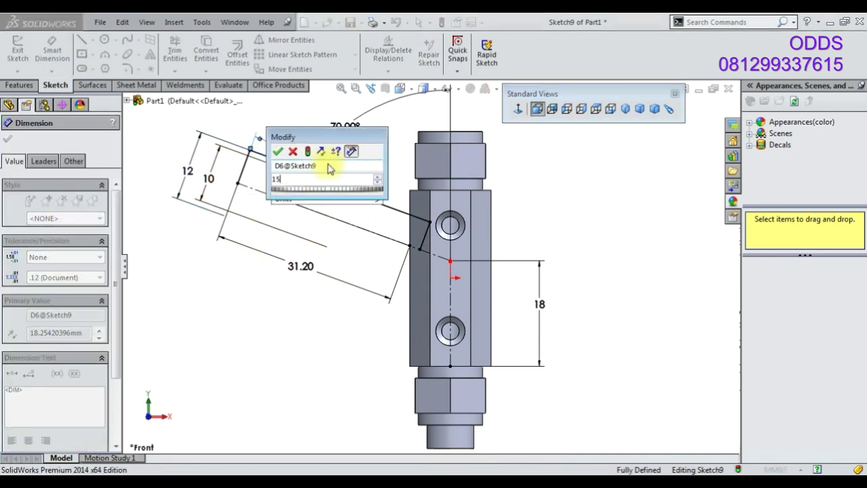
{"action": "key", "text": "Return"}
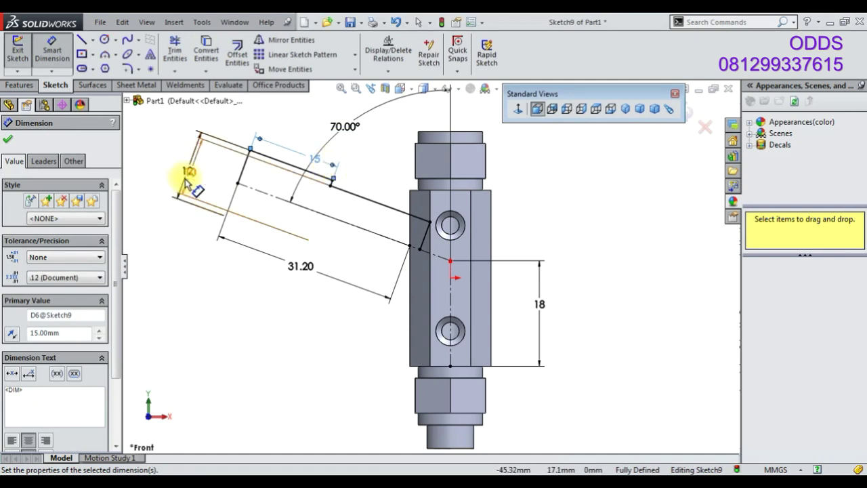
{"action": "left_click", "coordinate": [189, 180]}
{"action": "left_click", "coordinate": [230, 306]}
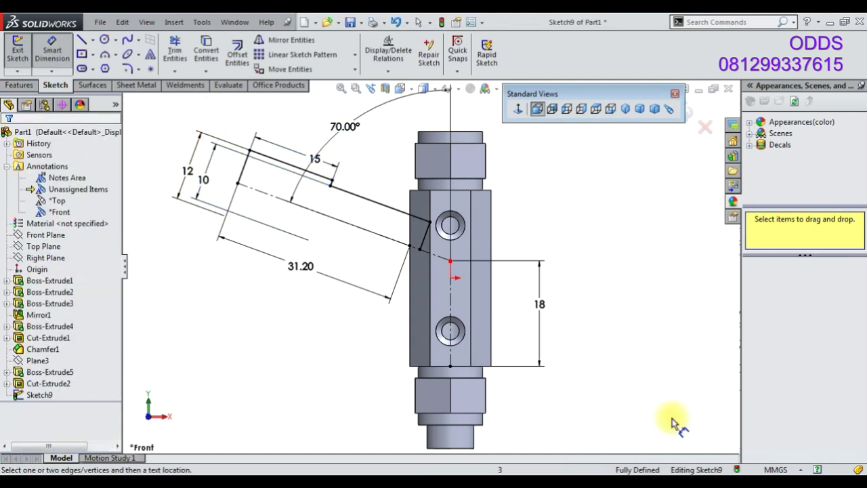
{"action": "left_click", "coordinate": [20, 85]}
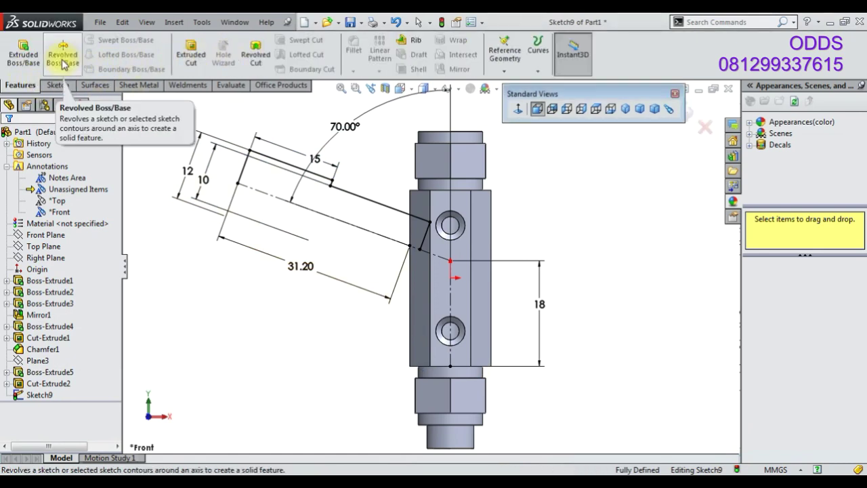
- Revolve Sketch9's stepped profile a full 360° about centreline Line13 to create Revolve1
{"action": "left_click", "coordinate": [64, 63]}
{"action": "left_click", "coordinate": [472, 258]}
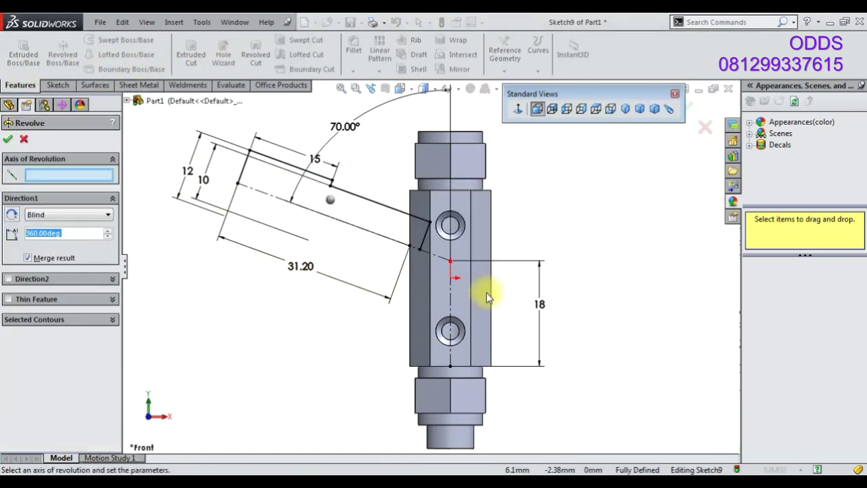
{"action": "left_click", "coordinate": [336, 221]}
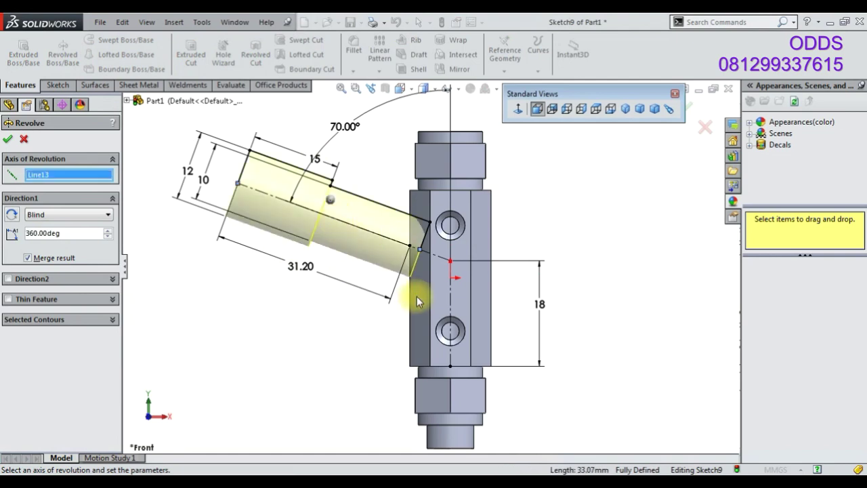
{"action": "scroll", "coordinate": [417, 296], "scroll_direction": "down", "scroll_amount": 5}
{"action": "mouse_move", "coordinate": [406, 263]}
{"action": "middle_mouse_down"}
{"action": "mouse_move", "coordinate": [431, 240]}
{"action": "mouse_move", "coordinate": [409, 189]}
{"action": "mouse_move", "coordinate": [414, 196]}
{"action": "middle_mouse_up"}
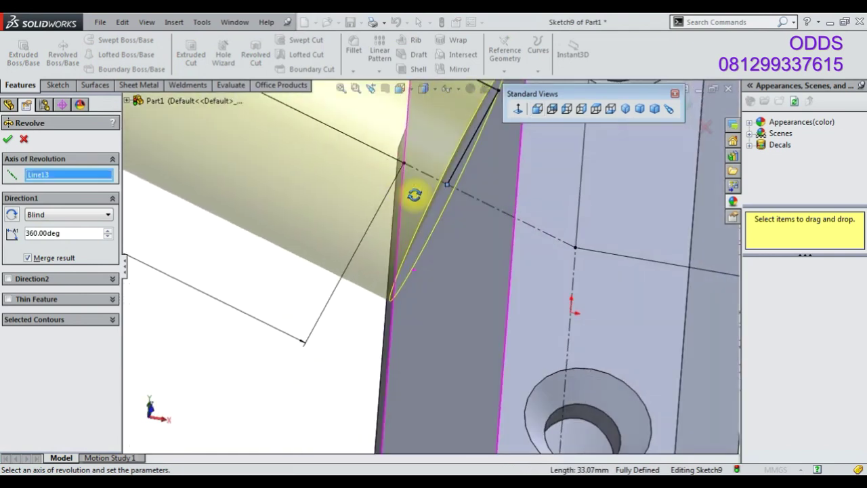
{"action": "left_click", "coordinate": [7, 138]}
{"action": "mouse_move", "coordinate": [329, 316]}
{"action": "middle_mouse_down"}
{"action": "mouse_move", "coordinate": [400, 290]}
{"action": "mouse_move", "coordinate": [366, 258]}
{"action": "mouse_move", "coordinate": [401, 252]}
{"action": "mouse_move", "coordinate": [377, 258]}
{"action": "mouse_move", "coordinate": [397, 266]}
{"action": "middle_mouse_up"}
{"action": "right_click", "coordinate": [47, 395]}
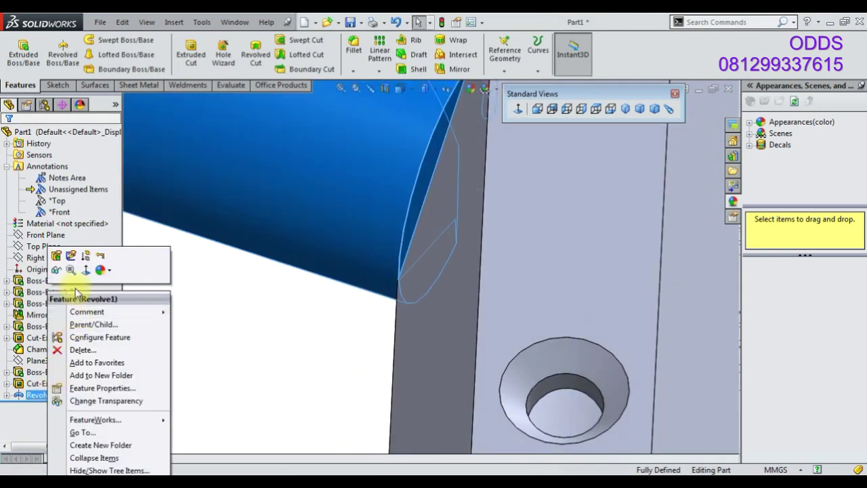
- Edit Sketch9 to trim away the extra upper arm line, then exit the sketch
{"action": "left_click", "coordinate": [70, 255]}
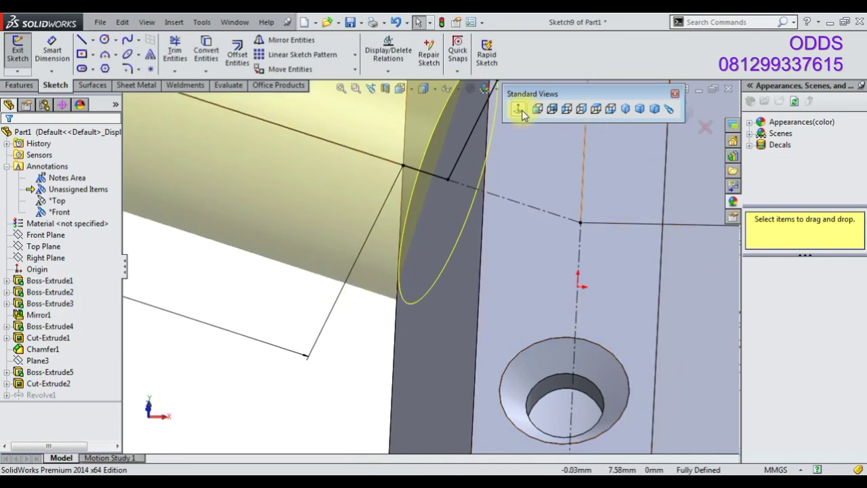
{"action": "left_click", "coordinate": [522, 111]}
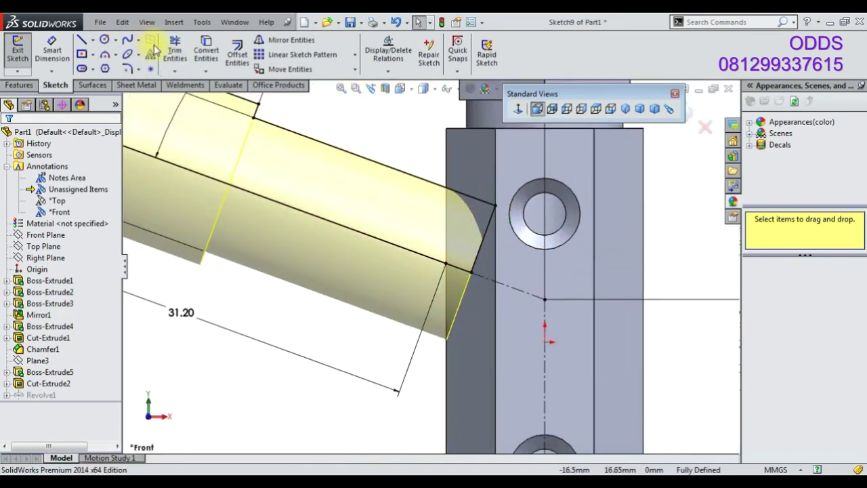
{"action": "left_click", "coordinate": [81, 41]}
{"action": "scroll", "coordinate": [349, 188], "scroll_direction": "up", "scroll_amount": 1}
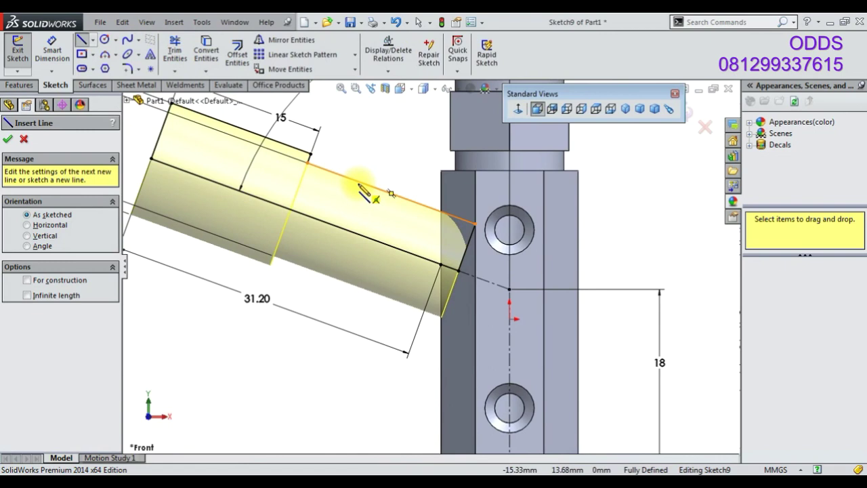
{"action": "left_click", "coordinate": [171, 52]}
{"action": "scroll", "coordinate": [325, 174], "scroll_direction": "down", "scroll_amount": 3}
{"action": "left_click", "coordinate": [333, 182]}
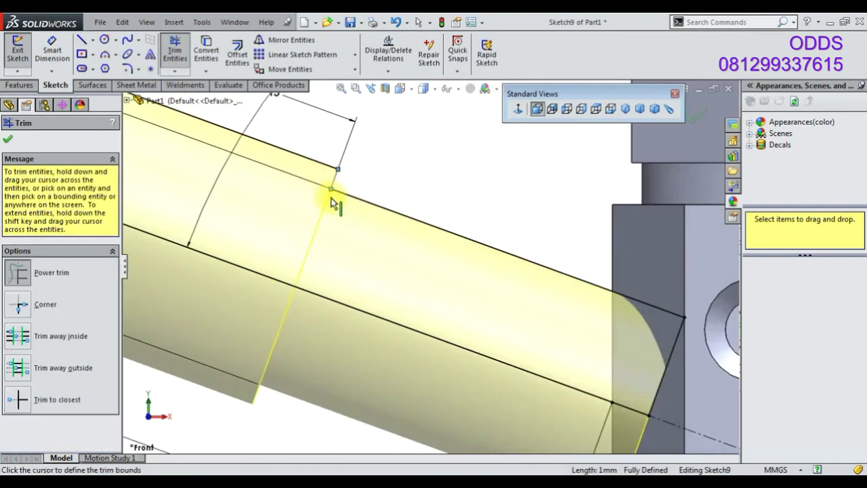
{"action": "left_click", "coordinate": [439, 265]}
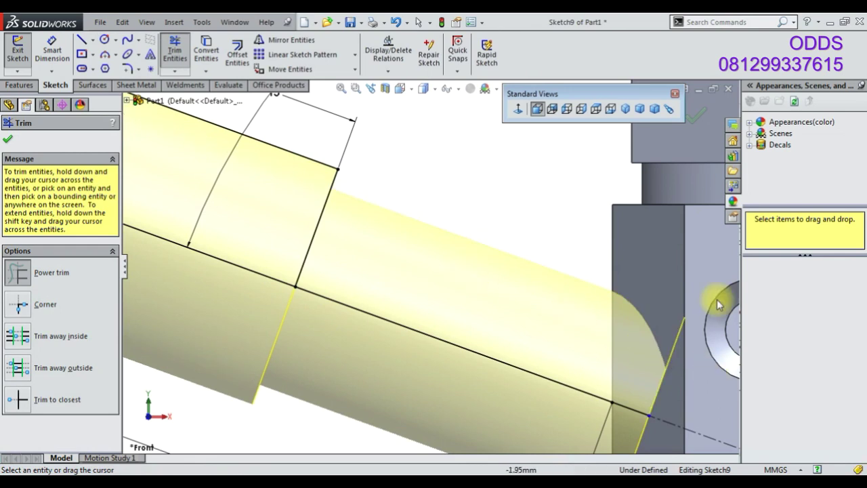
{"action": "left_click", "coordinate": [693, 116]}
{"action": "left_click", "coordinate": [693, 116]}
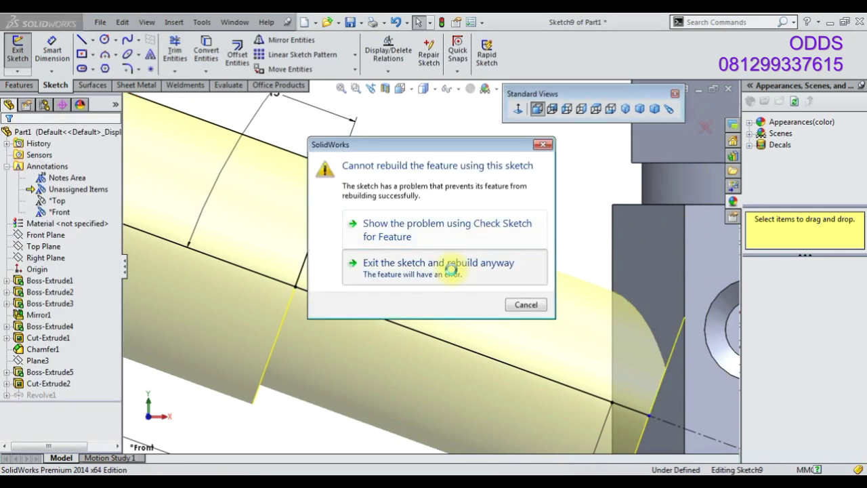
{"action": "left_click", "coordinate": [450, 269]}
- Redefine Revolve1 to revolve only the rectangle region about the Line13 centreline
{"action": "right_click", "coordinate": [38, 395]}
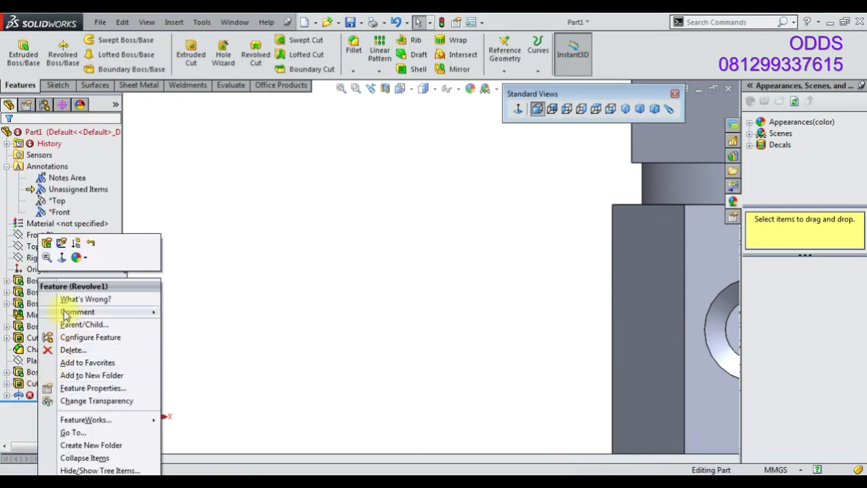
{"action": "left_click", "coordinate": [58, 246]}
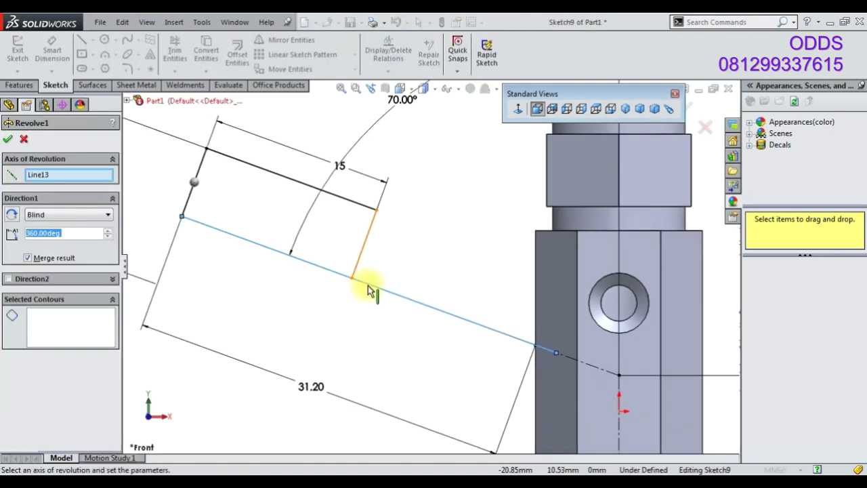
{"action": "left_click", "coordinate": [249, 193]}
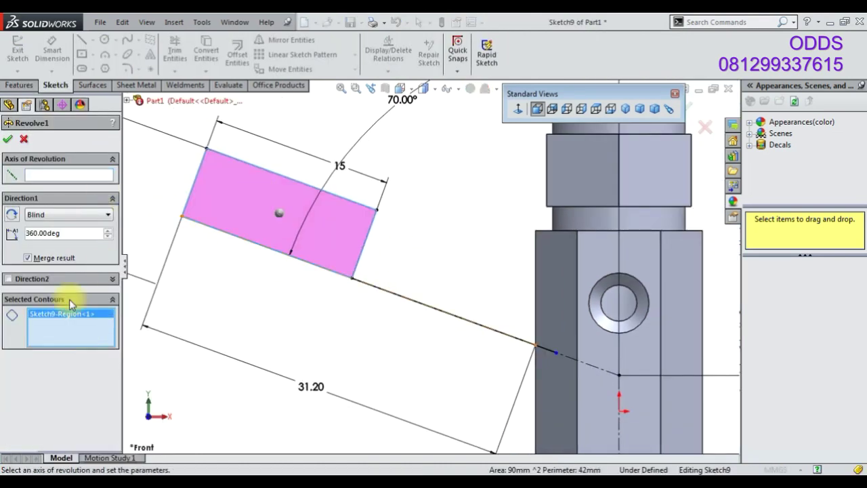
{"action": "left_click", "coordinate": [401, 302]}
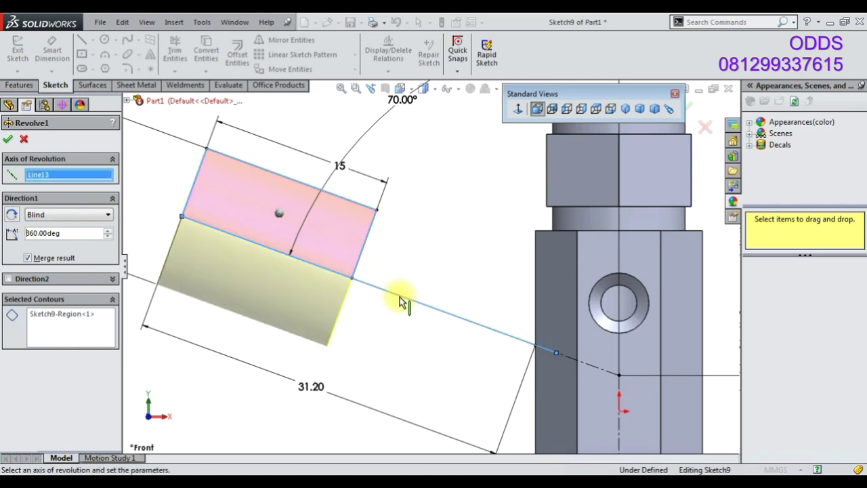
{"action": "key", "text": "Return"}
- Start Sketch10 on the cylinder's flat end face
{"action": "mouse_move", "coordinate": [396, 362]}
{"action": "middle_mouse_down"}
{"action": "mouse_move", "coordinate": [354, 344]}
{"action": "mouse_move", "coordinate": [359, 271]}
{"action": "middle_mouse_up"}
{"action": "left_click", "coordinate": [359, 271]}
{"action": "left_click", "coordinate": [358, 268]}
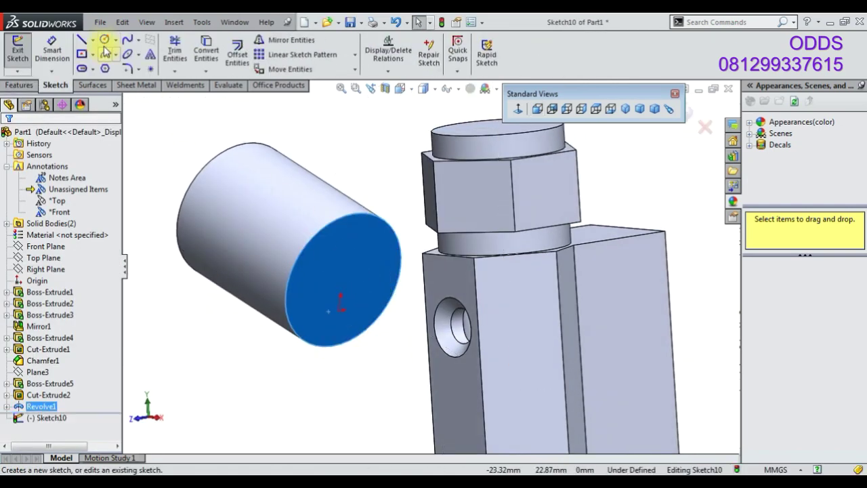
- Sketch a first circle on the end face and give it a 10 mm diameter
{"action": "left_click", "coordinate": [104, 39]}
{"action": "left_click", "coordinate": [339, 309]}
{"action": "left_click", "coordinate": [366, 288]}
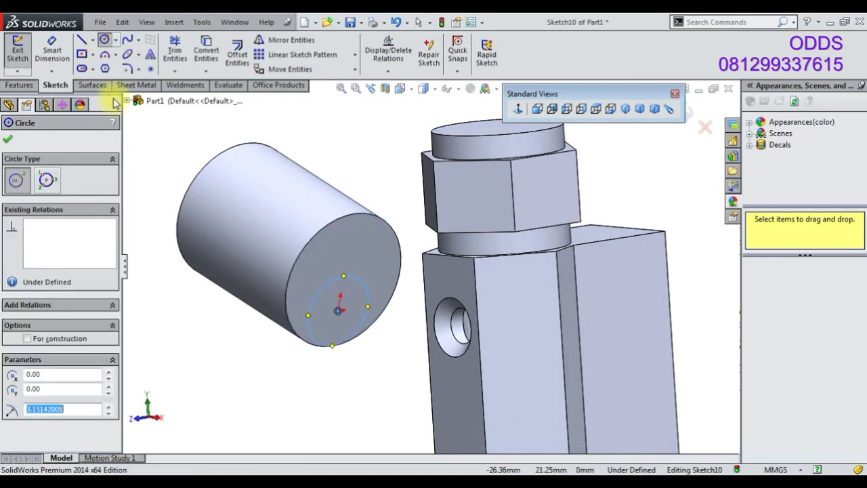
{"action": "key", "text": "Escape"}
{"action": "left_click", "coordinate": [308, 325]}
{"action": "left_click", "coordinate": [261, 291]}
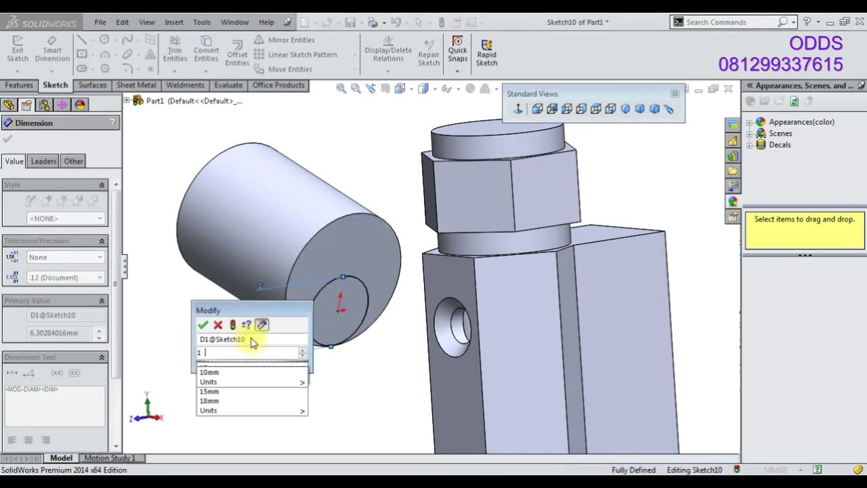
{"action": "key", "text": "Return"}
{"action": "mouse_move", "coordinate": [252, 339]}
{"action": "middle_mouse_down"}
{"action": "mouse_move", "coordinate": [273, 344]}
{"action": "mouse_move", "coordinate": [262, 257]}
{"action": "mouse_move", "coordinate": [251, 285]}
{"action": "middle_mouse_up"}
{"action": "left_click", "coordinate": [17, 140]}
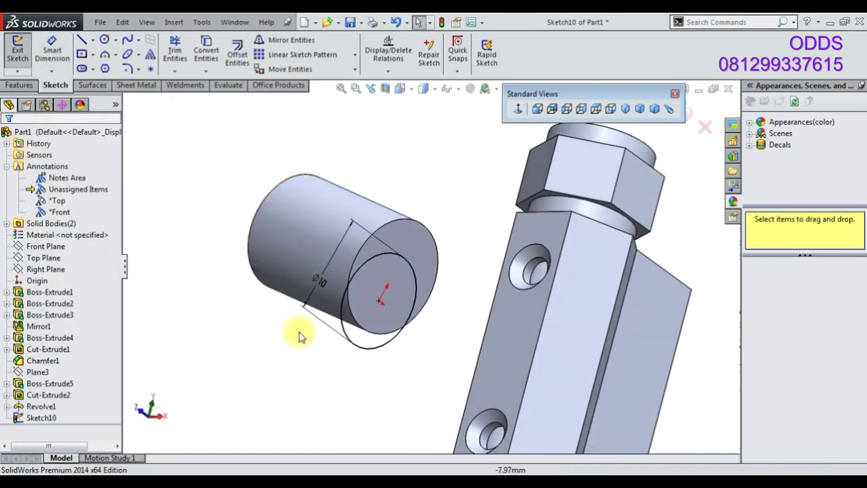
{"action": "left_click", "coordinate": [371, 347]}
{"action": "key", "text": "Escape"}
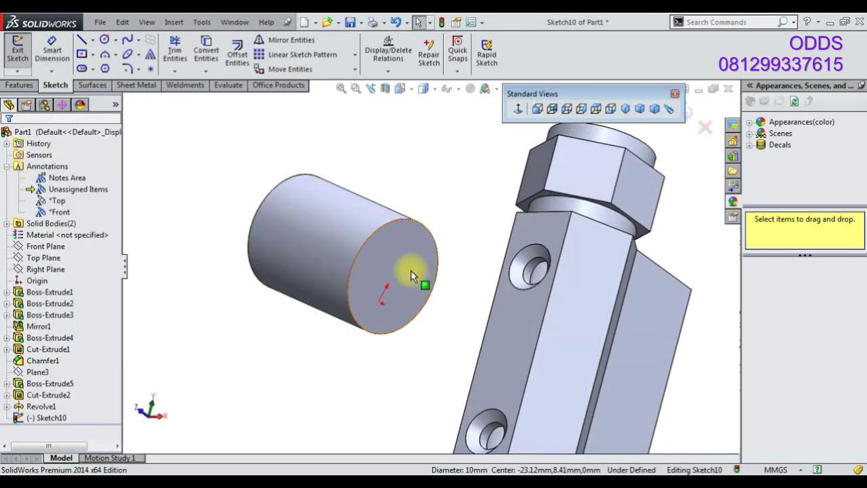
{"action": "left_click", "coordinate": [396, 267]}
{"action": "mouse_move", "coordinate": [395, 266]}
{"action": "middle_mouse_down"}
{"action": "mouse_move", "coordinate": [461, 312]}
{"action": "mouse_move", "coordinate": [387, 344]}
{"action": "mouse_move", "coordinate": [291, 131]}
{"action": "middle_mouse_up"}
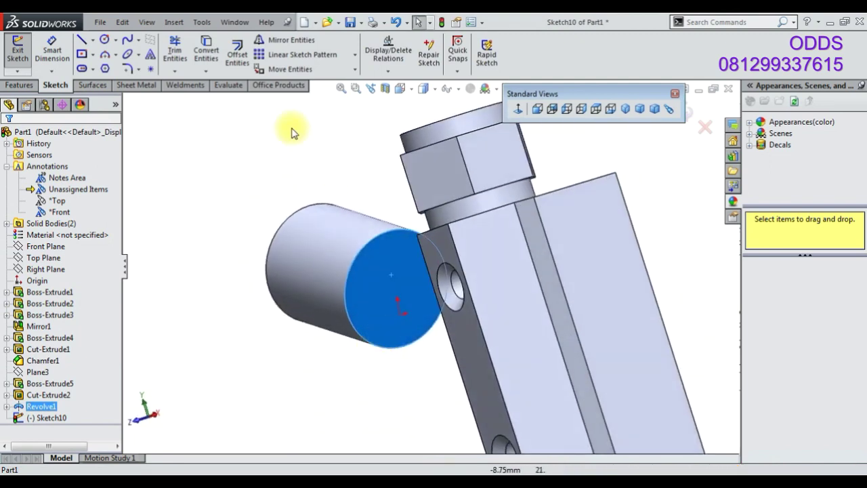
- Redraw a small circle at the end-face centre and dimension it to Ø10 mm
{"action": "left_click", "coordinate": [105, 69]}
{"action": "left_click", "coordinate": [396, 289]}
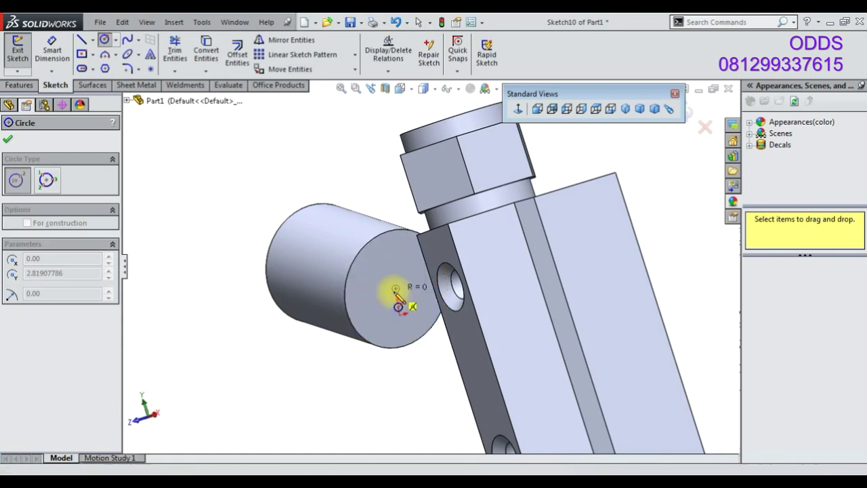
{"action": "left_click", "coordinate": [405, 291]}
{"action": "right_click_drag", "start_coordinate": [397, 294], "coordinate": [301, 349]}
{"action": "left_click", "coordinate": [302, 349]}
{"action": "type", "text": "10"}
{"action": "key", "text": "Return"}
{"action": "left_click", "coordinate": [19, 85]}
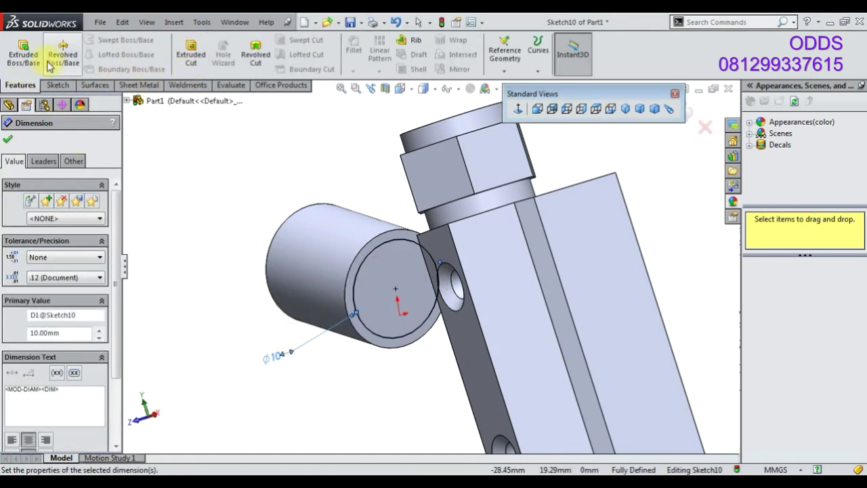
- Extrude the 10 mm circle Up To Next to create Boss-Extrude6
{"action": "left_click", "coordinate": [23, 55]}
{"action": "left_click", "coordinate": [85, 214]}
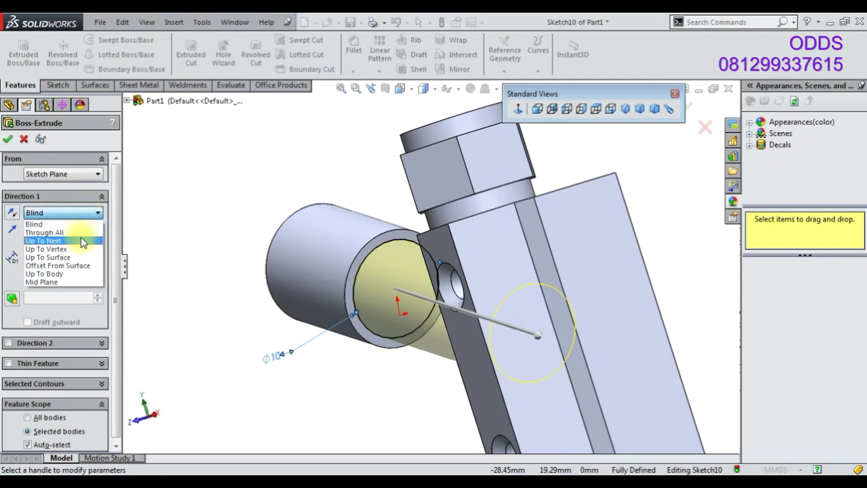
{"action": "left_click", "coordinate": [82, 241]}
{"action": "left_click", "coordinate": [9, 139]}
{"action": "mouse_move", "coordinate": [233, 269]}
{"action": "middle_mouse_down"}
{"action": "mouse_move", "coordinate": [384, 251]}
{"action": "mouse_move", "coordinate": [488, 257]}
{"action": "mouse_move", "coordinate": [507, 380]}
{"action": "mouse_move", "coordinate": [462, 376]}
{"action": "mouse_move", "coordinate": [411, 294]}
{"action": "mouse_move", "coordinate": [449, 248]}
{"action": "mouse_move", "coordinate": [354, 297]}
{"action": "mouse_move", "coordinate": [381, 304]}
{"action": "mouse_move", "coordinate": [389, 319]}
{"action": "mouse_move", "coordinate": [361, 350]}
{"action": "mouse_move", "coordinate": [356, 274]}
{"action": "middle_mouse_up"}
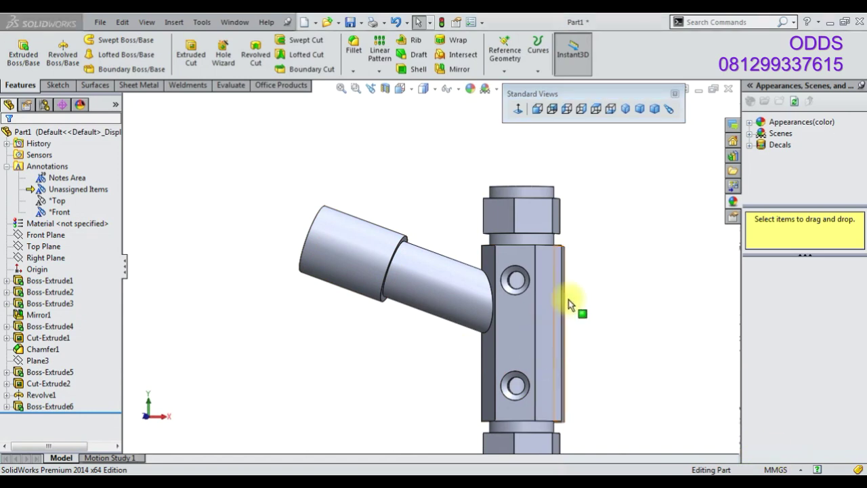
{"action": "left_click", "coordinate": [626, 110]}
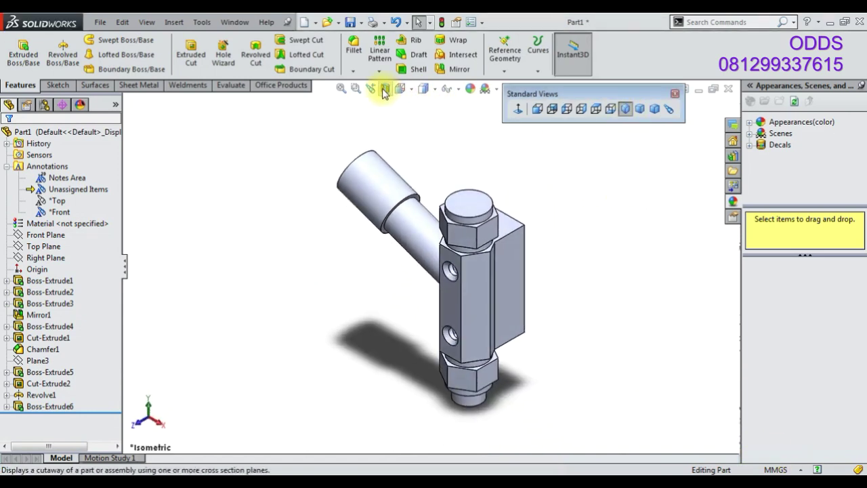
- Toggle a section view on and off, then view the Revolve1 plane Normal To
{"action": "left_click", "coordinate": [385, 93]}
{"action": "left_click", "coordinate": [685, 128]}
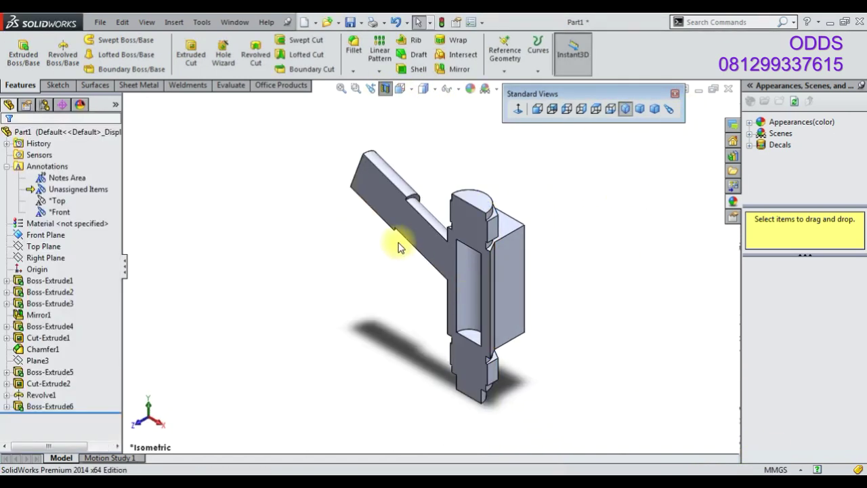
{"action": "left_click", "coordinate": [385, 90]}
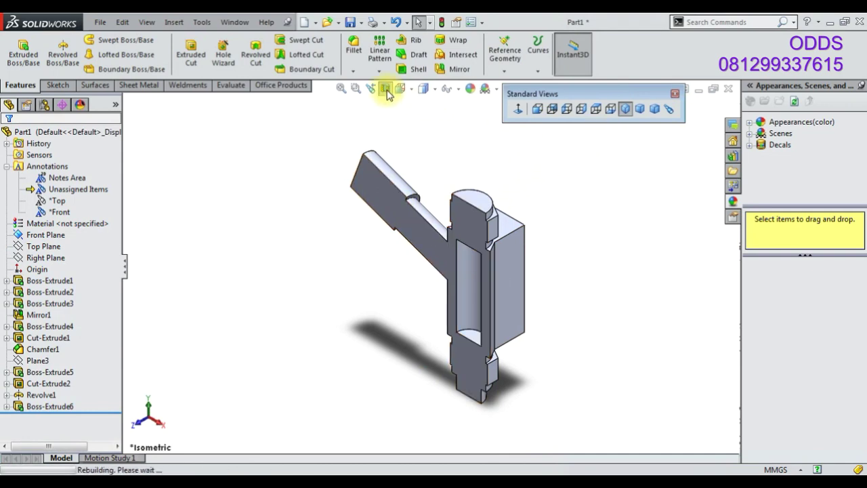
{"action": "middle_click_drag", "start_coordinate": [379, 203], "coordinate": [406, 258]}
{"action": "left_click", "coordinate": [430, 203]}
{"action": "left_click", "coordinate": [513, 184]}
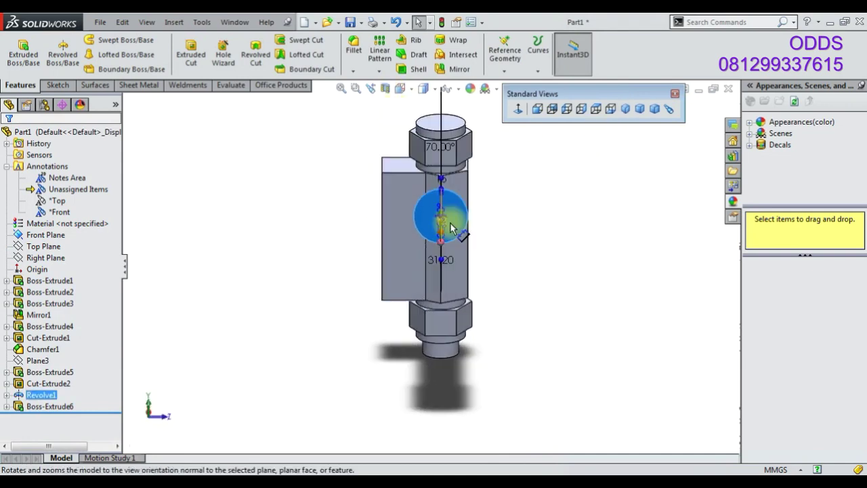
- Start Sketch11 with a vertical centreline running through the large circle
{"action": "left_click", "coordinate": [58, 85]}
{"action": "left_click", "coordinate": [17, 49]}
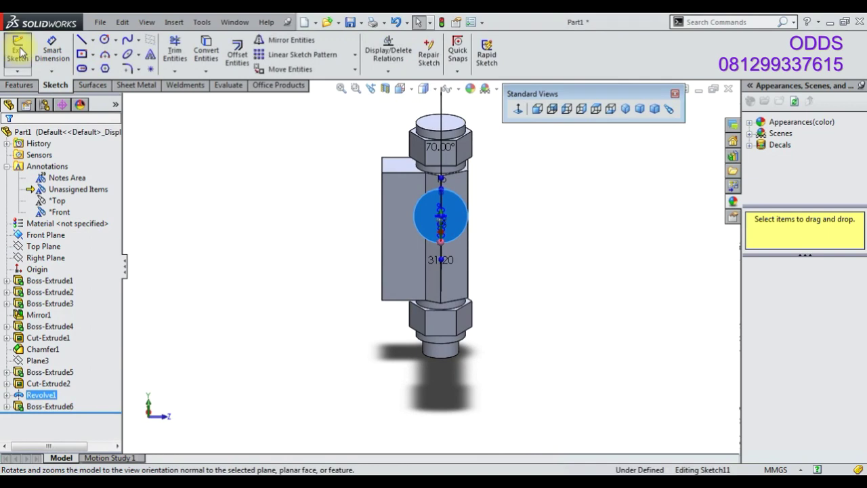
{"action": "left_click", "coordinate": [92, 40]}
{"action": "left_click", "coordinate": [100, 68]}
{"action": "scroll", "coordinate": [442, 182], "scroll_direction": "down", "scroll_amount": 2}
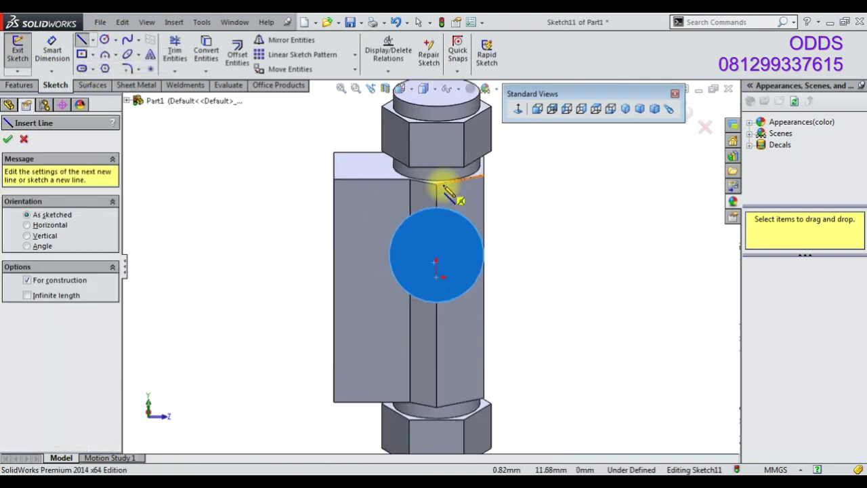
{"action": "scroll", "coordinate": [440, 177], "scroll_direction": "down", "scroll_amount": 2}
{"action": "left_click", "coordinate": [436, 159]}
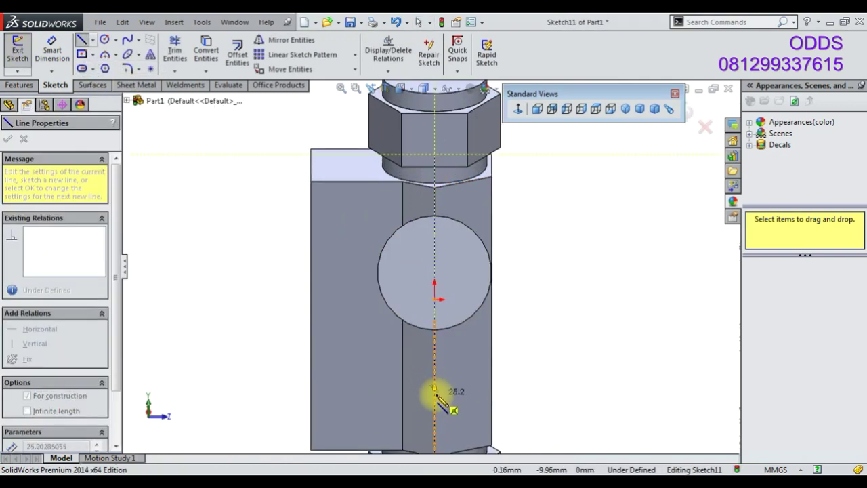
{"action": "left_click", "coordinate": [434, 406]}
- Draw a circle at each end of the centreline
{"action": "left_click", "coordinate": [105, 39]}
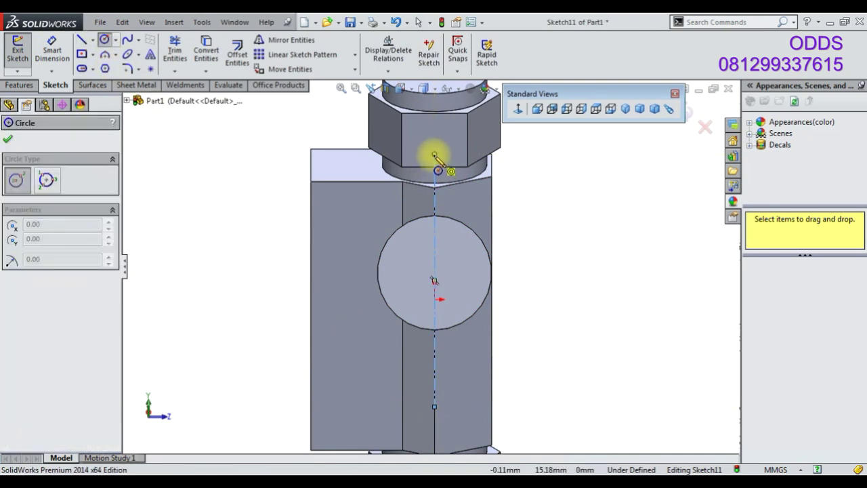
{"action": "left_click", "coordinate": [434, 167]}
{"action": "left_click", "coordinate": [424, 155]}
{"action": "left_click", "coordinate": [434, 407]}
{"action": "left_click", "coordinate": [450, 401]}
- Dimension both small circles to Ø3 mm
{"action": "left_click", "coordinate": [53, 49]}
{"action": "left_click", "coordinate": [449, 162]}
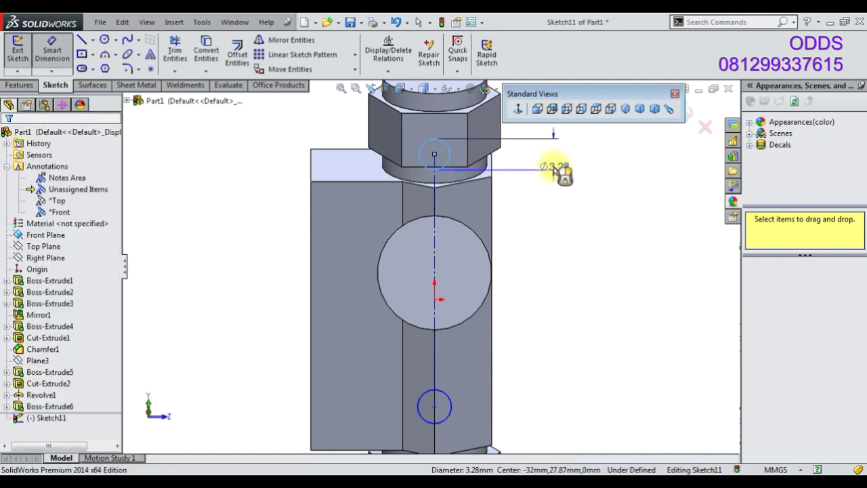
{"action": "left_click", "coordinate": [561, 175]}
{"action": "type", "text": "3"}
{"action": "key", "text": "Return"}
{"action": "left_click", "coordinate": [445, 416]}
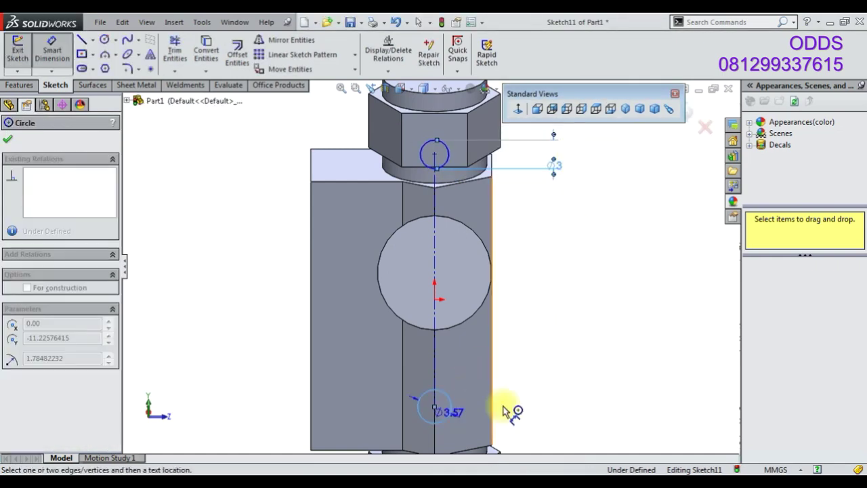
{"action": "left_click", "coordinate": [536, 414]}
{"action": "type", "text": "3"}
{"action": "key", "text": "Return"}
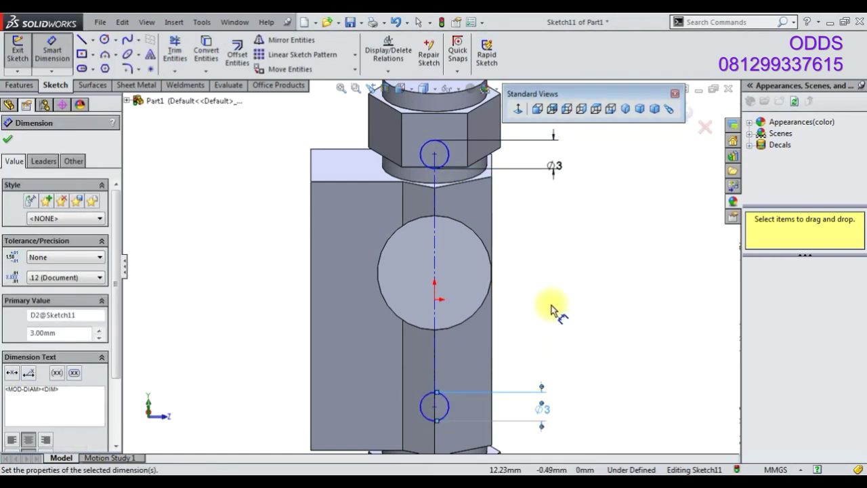
{"action": "key", "text": "Escape"}
{"action": "key", "text": "Escape"}
- Select the vertical centreline with the origin, then clear the selection
{"action": "left_click", "coordinate": [433, 330]}
{"action": "left_click", "coordinate": [434, 299], "text": "ctrl"}
{"action": "left_click", "coordinate": [523, 262]}
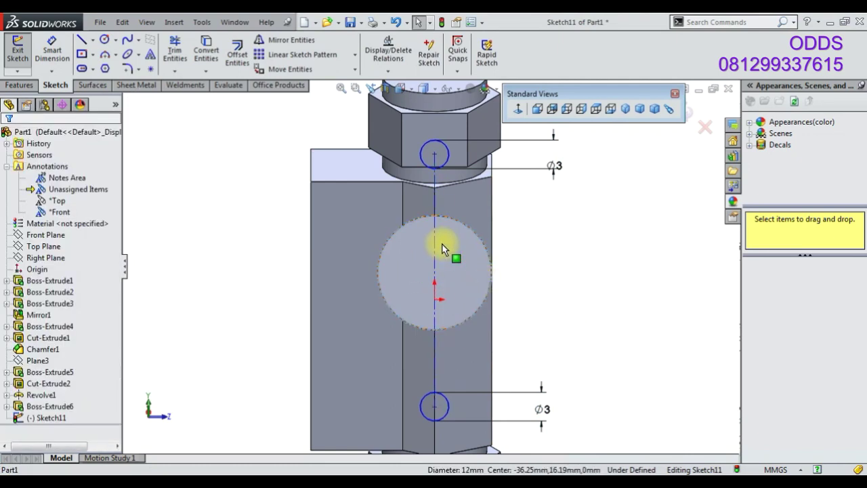
{"action": "left_click", "coordinate": [93, 40]}
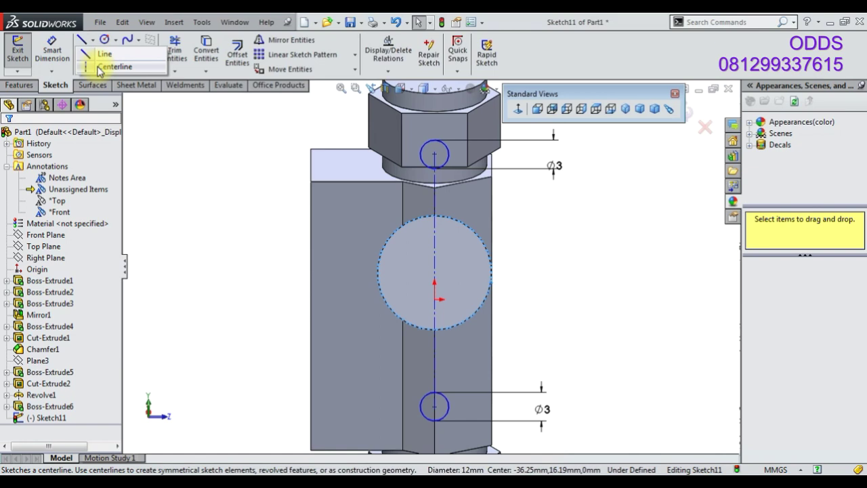
{"action": "left_click", "coordinate": [99, 67]}
- Dimension each Ø3 circle 10 mm from the large circle's centre, above and below
{"action": "left_click", "coordinate": [52, 51]}
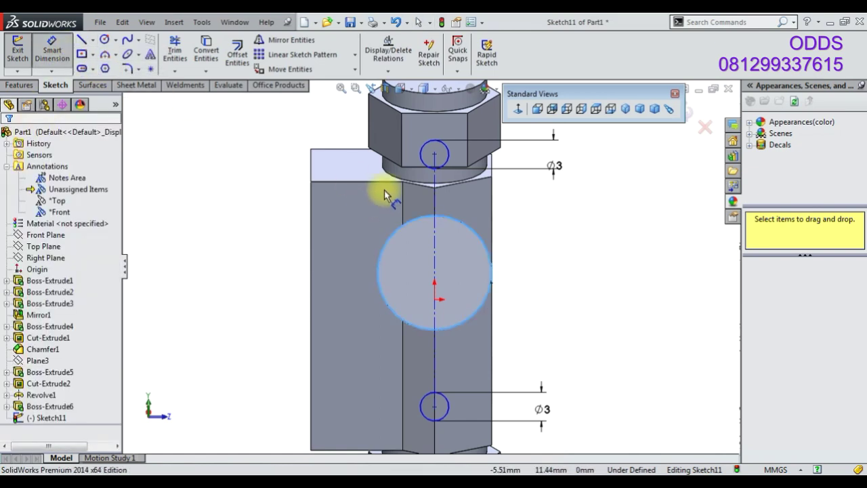
{"action": "left_click", "coordinate": [421, 160]}
{"action": "left_click", "coordinate": [396, 233]}
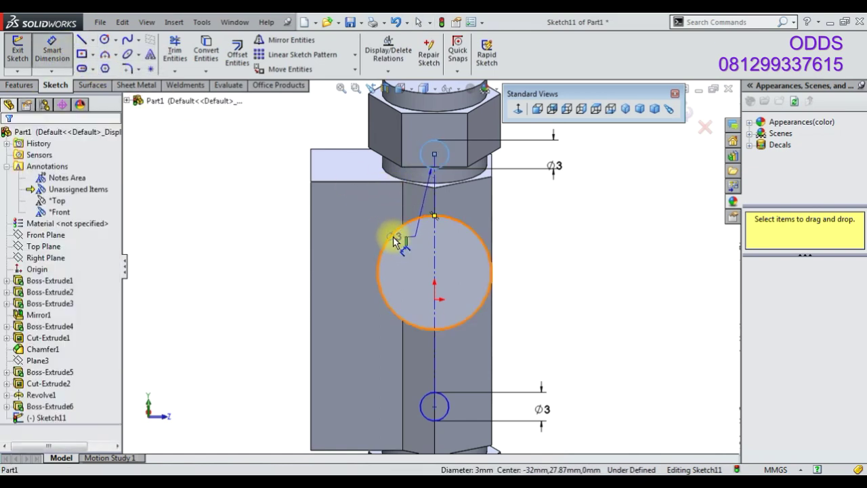
{"action": "left_click", "coordinate": [269, 229]}
{"action": "type", "text": "10"}
{"action": "key", "text": "Return"}
{"action": "left_click", "coordinate": [423, 404]}
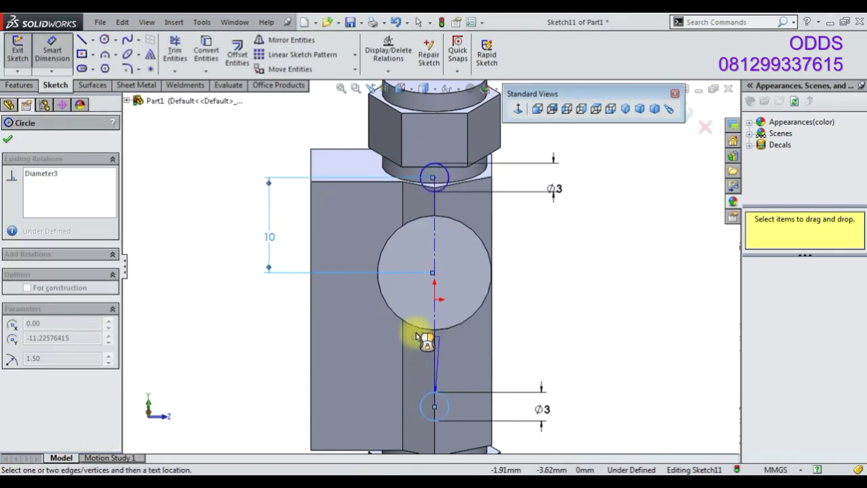
{"action": "left_click", "coordinate": [419, 328]}
{"action": "left_click", "coordinate": [265, 376]}
{"action": "type", "text": "10"}
{"action": "key", "text": "Return"}
- Orbit to check the sketch in 3D, then return to a normal view
{"action": "mouse_move", "coordinate": [373, 374]}
{"action": "middle_mouse_down"}
{"action": "mouse_move", "coordinate": [461, 277]}
{"action": "mouse_move", "coordinate": [434, 277]}
{"action": "mouse_move", "coordinate": [416, 291]}
{"action": "mouse_move", "coordinate": [492, 219]}
{"action": "middle_mouse_up"}
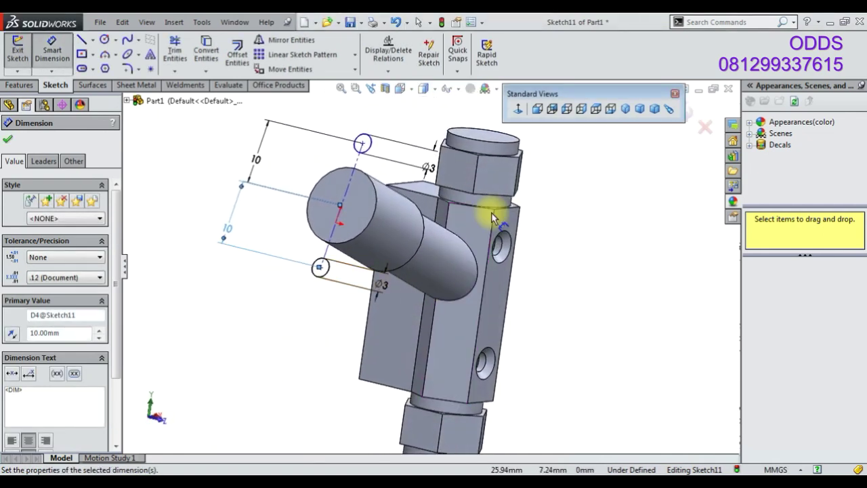
{"action": "left_click", "coordinate": [626, 110]}
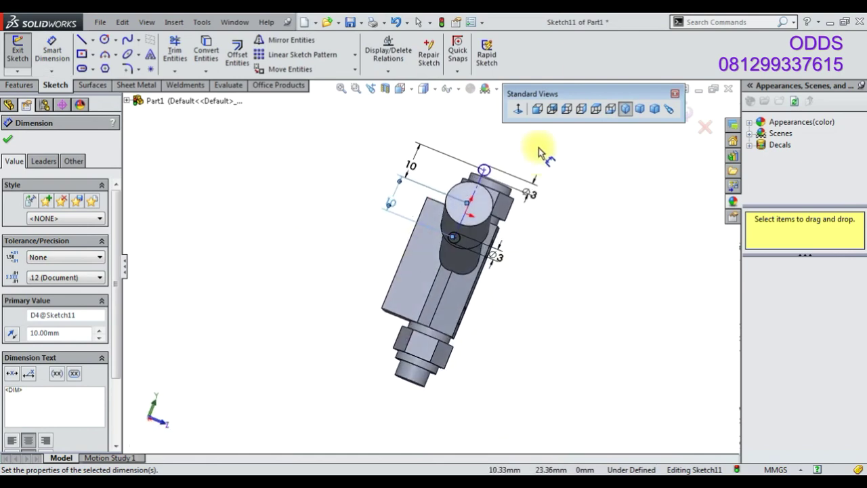
{"action": "left_click", "coordinate": [517, 108]}
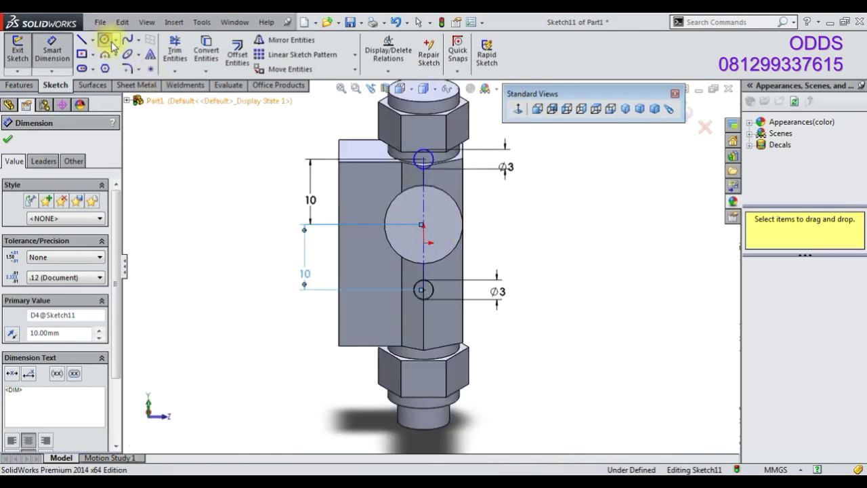
- Add larger concentric circles around both Ø3 holes, dimensioning the top one Ø5
{"action": "left_click", "coordinate": [112, 44]}
{"action": "scroll", "coordinate": [487, 133], "scroll_direction": "down", "scroll_amount": 3}
{"action": "left_click", "coordinate": [374, 177]}
{"action": "left_click", "coordinate": [387, 141]}
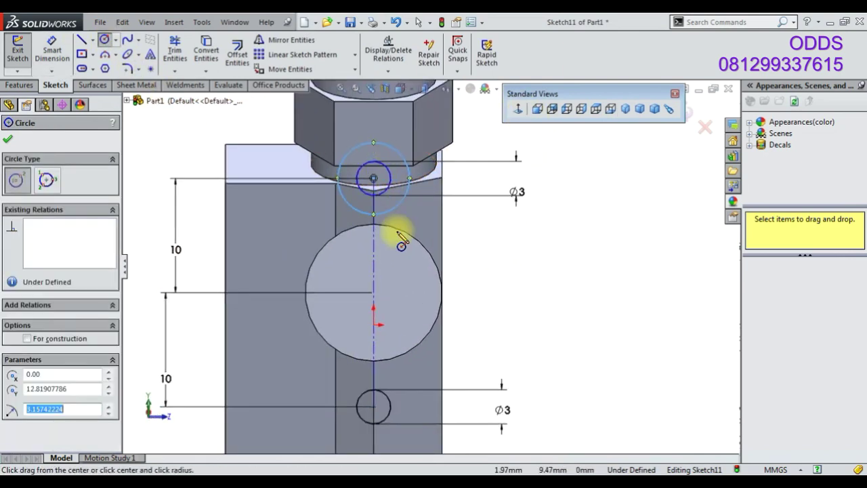
{"action": "left_click", "coordinate": [374, 406]}
{"action": "left_click", "coordinate": [406, 421]}
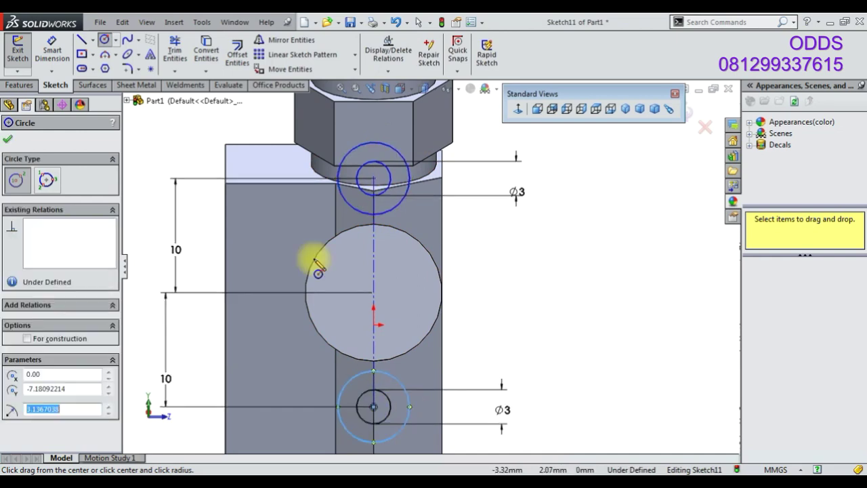
{"action": "left_click", "coordinate": [51, 51]}
{"action": "left_click", "coordinate": [341, 169]}
{"action": "left_click", "coordinate": [226, 131]}
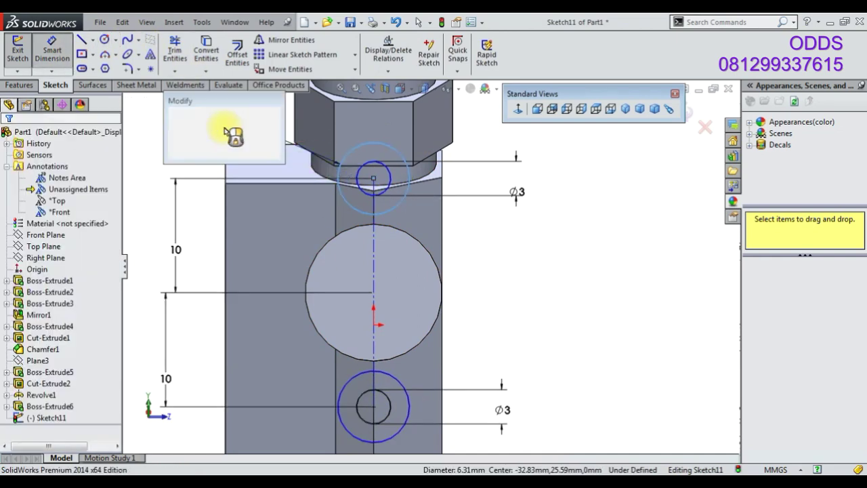
{"action": "type", "text": "5"}
{"action": "key", "text": "Return"}
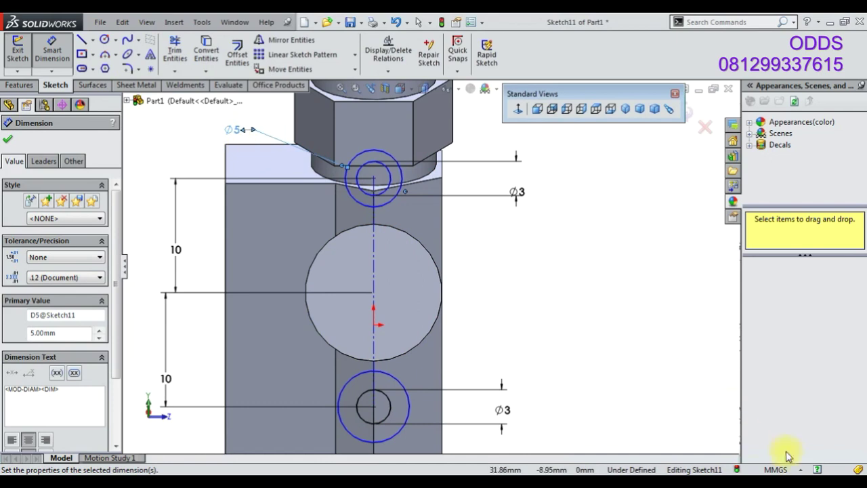
- Change both 10 mm hole spacings to 9 mm
{"action": "double_click", "coordinate": [177, 250]}
{"action": "type", "text": "9"}
{"action": "key", "text": "Return"}
{"action": "double_click", "coordinate": [168, 375]}
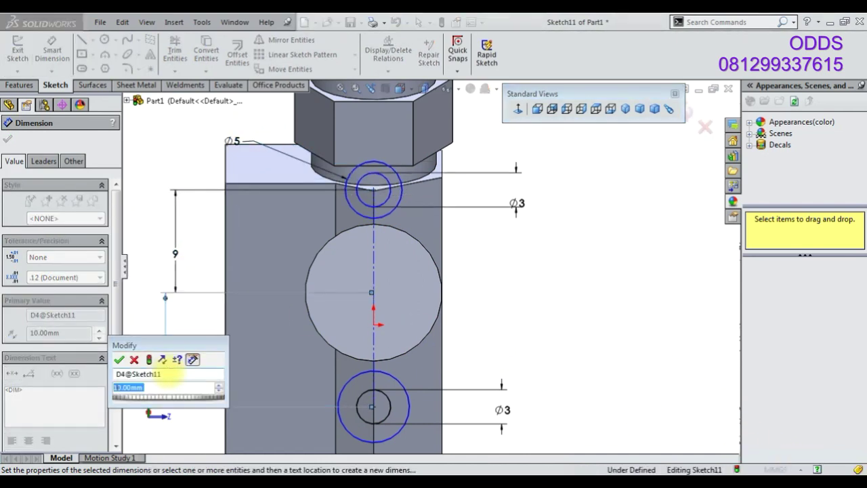
{"action": "type", "text": "9"}
{"action": "key", "text": "Return"}
- Set the outer upper circle to Ø6 and box-select the lower pair of circles
{"action": "left_click", "coordinate": [226, 129]}
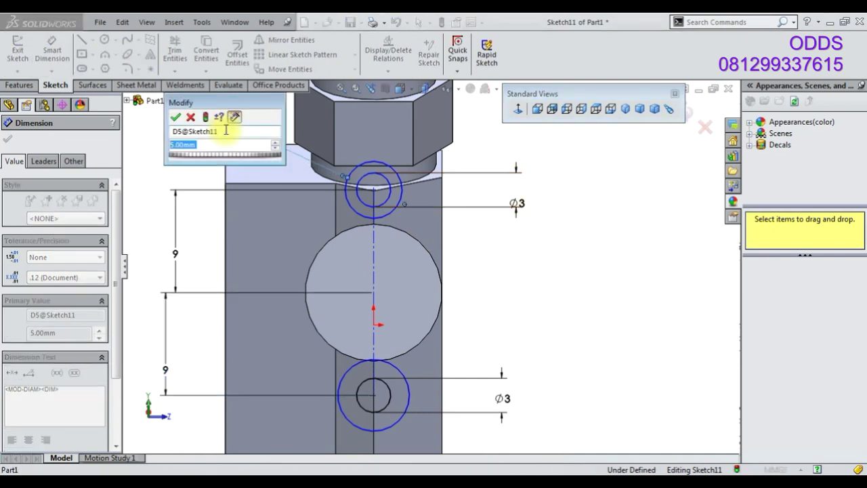
{"action": "type", "text": "6"}
{"action": "key", "text": "Return"}
{"action": "right_click", "coordinate": [208, 223]}
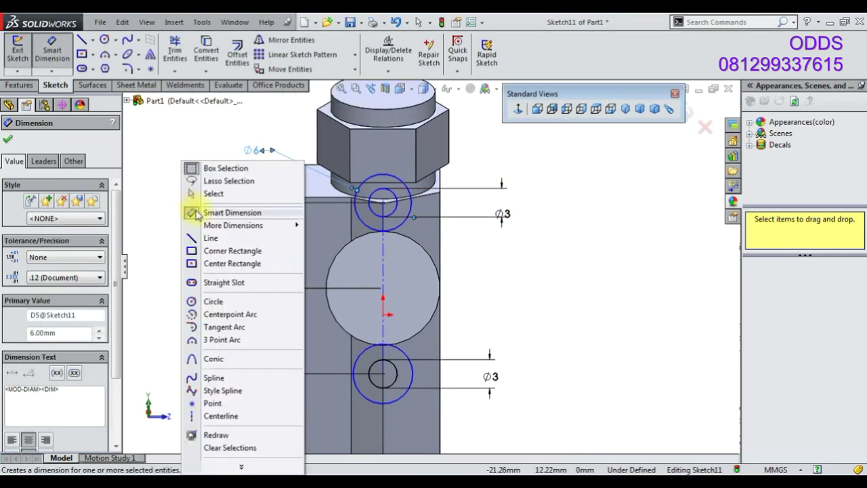
{"action": "left_click", "coordinate": [203, 194]}
{"action": "left_click_drag", "start_coordinate": [319, 325], "coordinate": [437, 422]}
- Delete the lower circles and the vertical centerline from Sketch11
{"action": "key", "text": "Delete"}
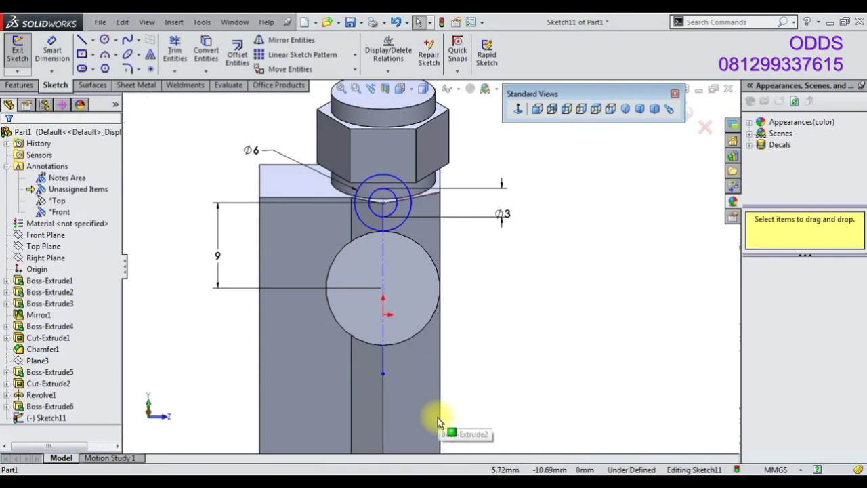
{"action": "left_click", "coordinate": [380, 365]}
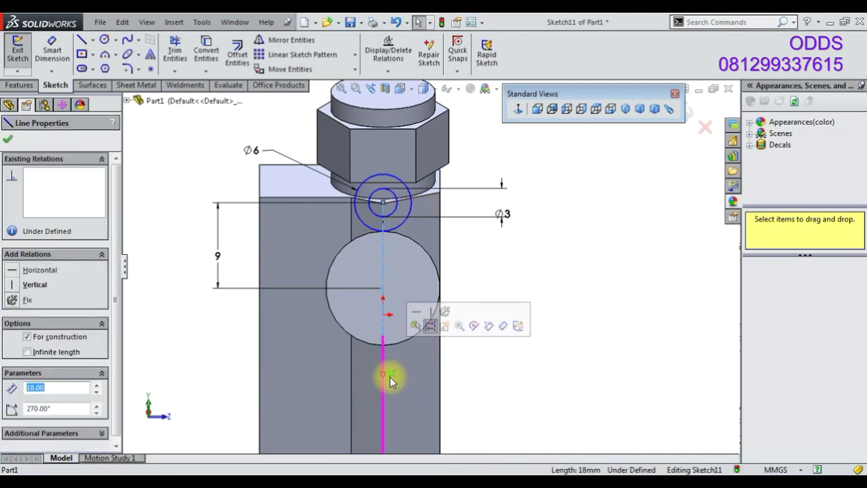
{"action": "key", "text": "Delete"}
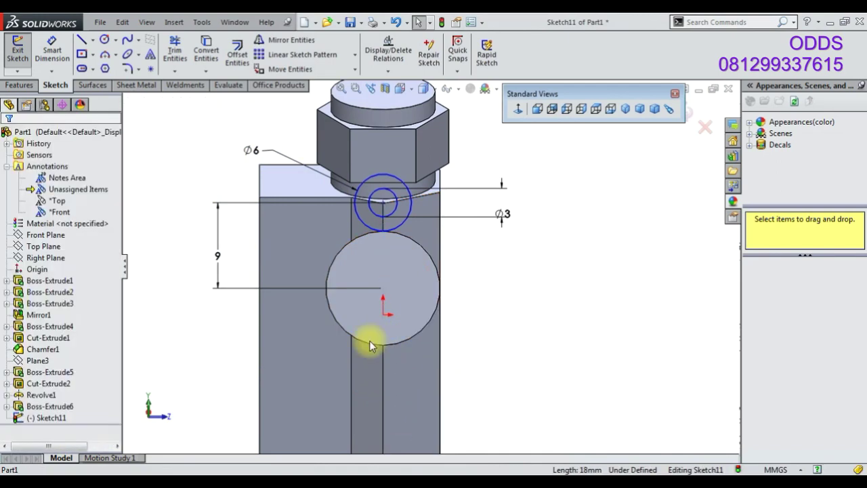
- Add vertical and horizontal construction lines at the circle centres and move the Ø6 dimension label up
{"action": "left_click", "coordinate": [92, 39]}
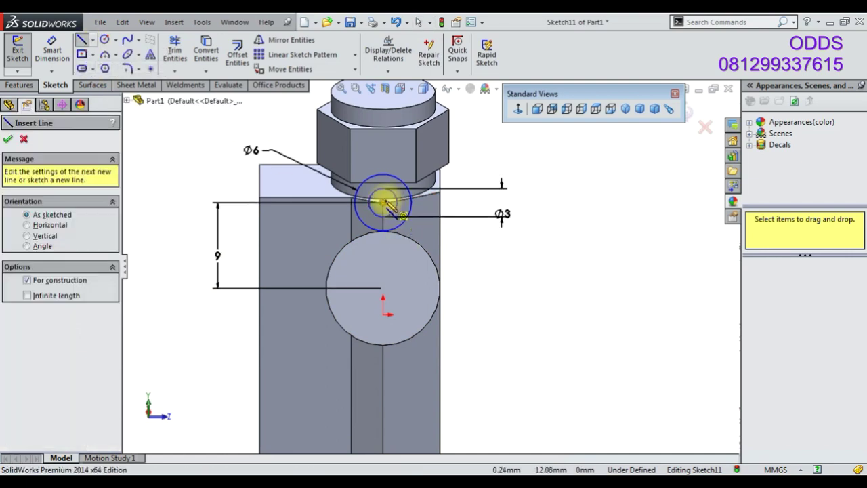
{"action": "left_click", "coordinate": [382, 202]}
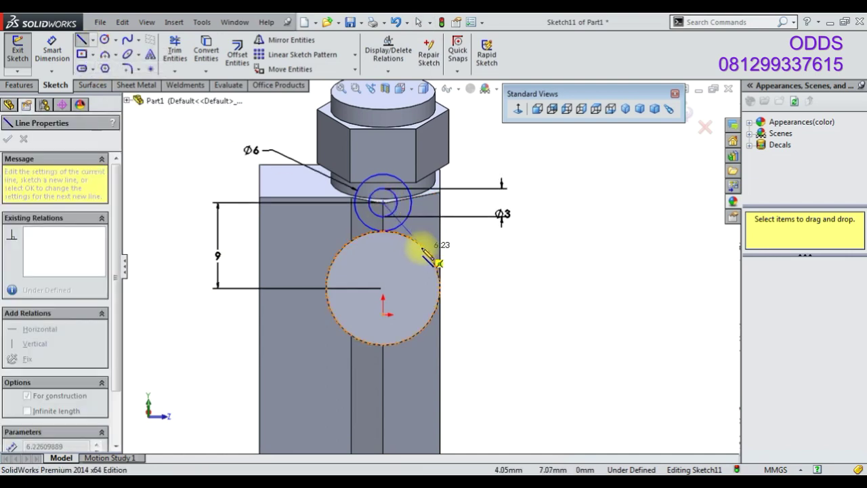
{"action": "left_click", "coordinate": [383, 288]}
{"action": "left_click", "coordinate": [439, 288]}
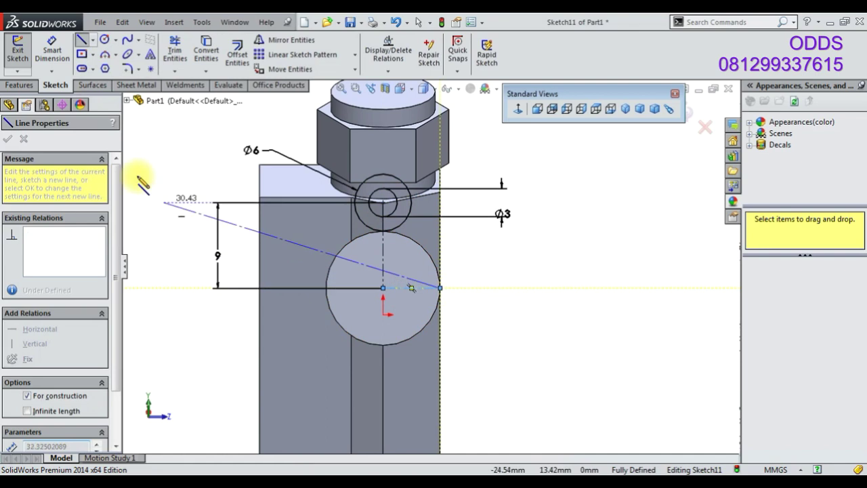
{"action": "left_click", "coordinate": [52, 48]}
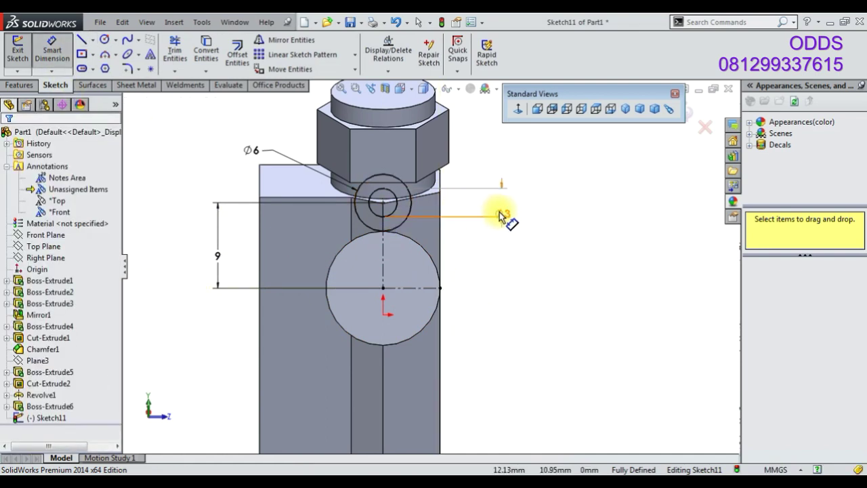
{"action": "left_click", "coordinate": [513, 205]}
{"action": "left_click_drag", "start_coordinate": [254, 150], "coordinate": [264, 139]}
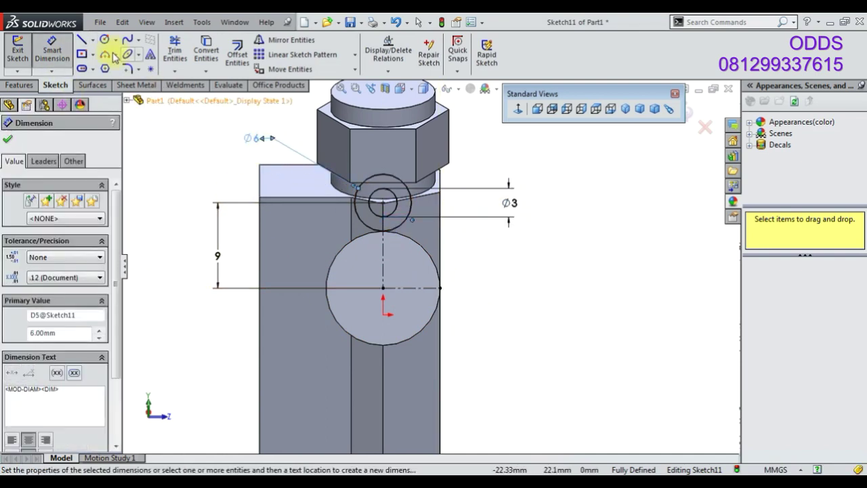
- Draw a slanted line down the left side of the arm
{"action": "left_click", "coordinate": [82, 40]}
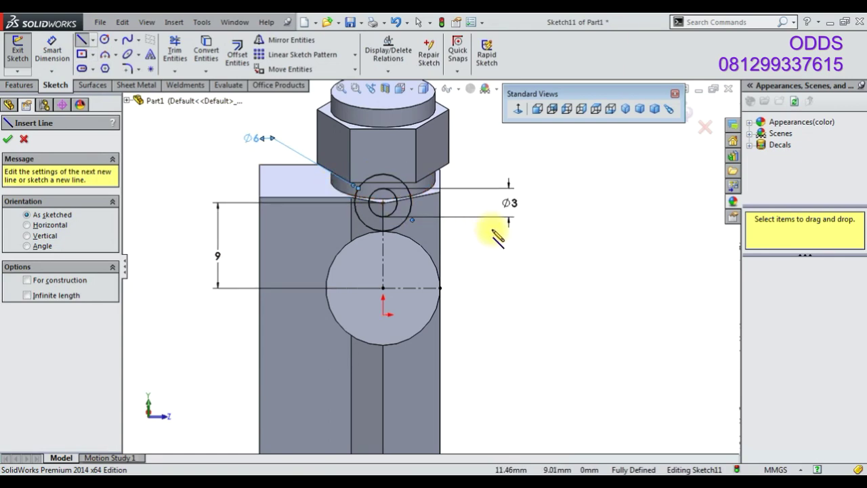
{"action": "left_click", "coordinate": [235, 171]}
{"action": "left_click", "coordinate": [195, 323]}
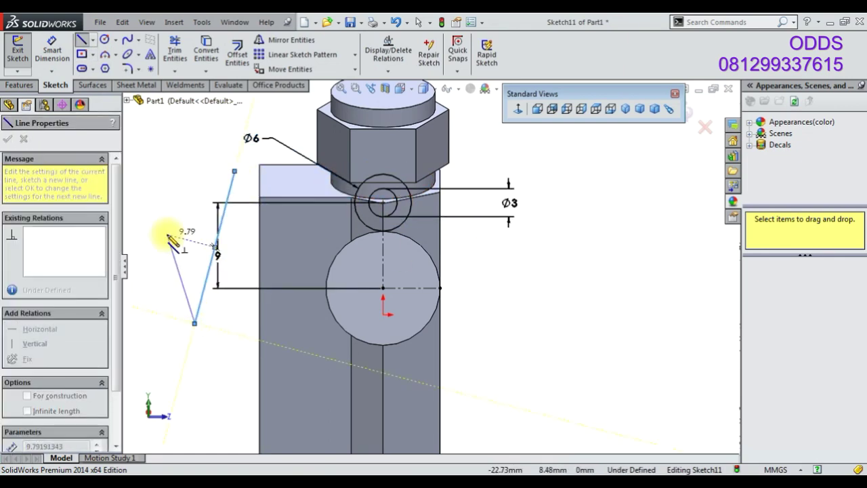
{"action": "key", "text": "Escape"}
- Draw a circle centred on the origin and dimension it to Ø15
{"action": "left_click", "coordinate": [104, 40]}
{"action": "left_click", "coordinate": [382, 288]}
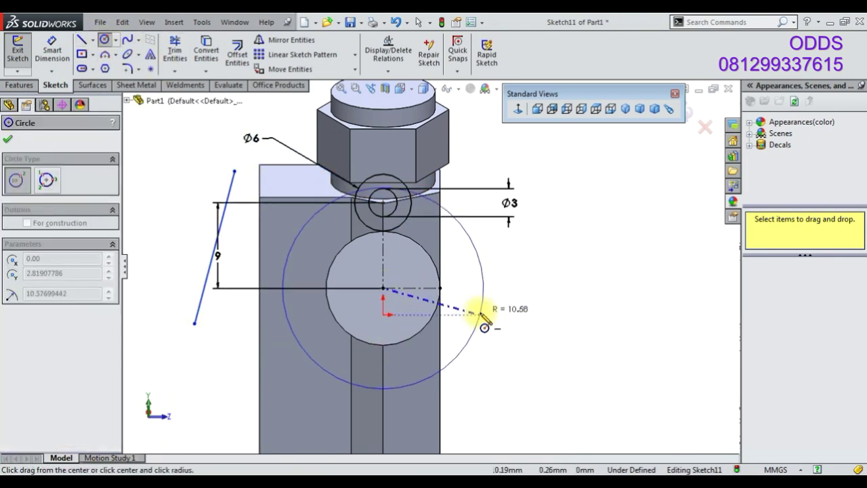
{"action": "left_click", "coordinate": [483, 316]}
{"action": "left_click", "coordinate": [51, 51]}
{"action": "left_click", "coordinate": [475, 324]}
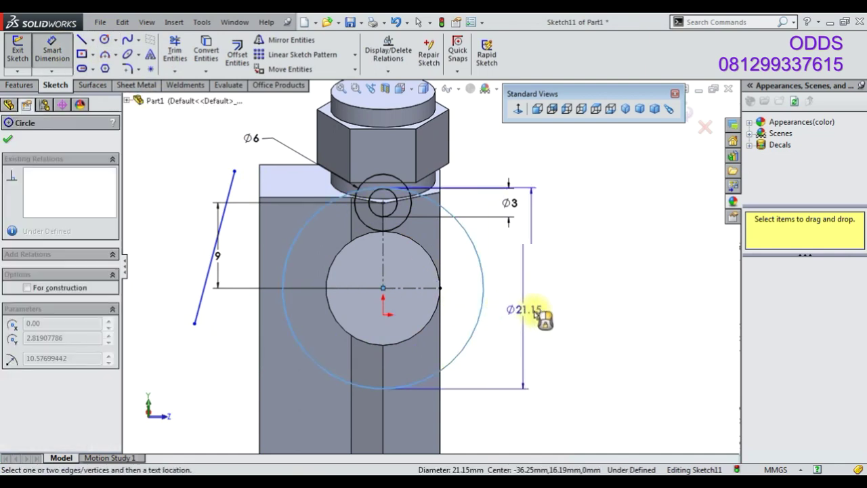
{"action": "left_click", "coordinate": [540, 314]}
{"action": "type", "text": "15"}
{"action": "key", "text": "Return"}
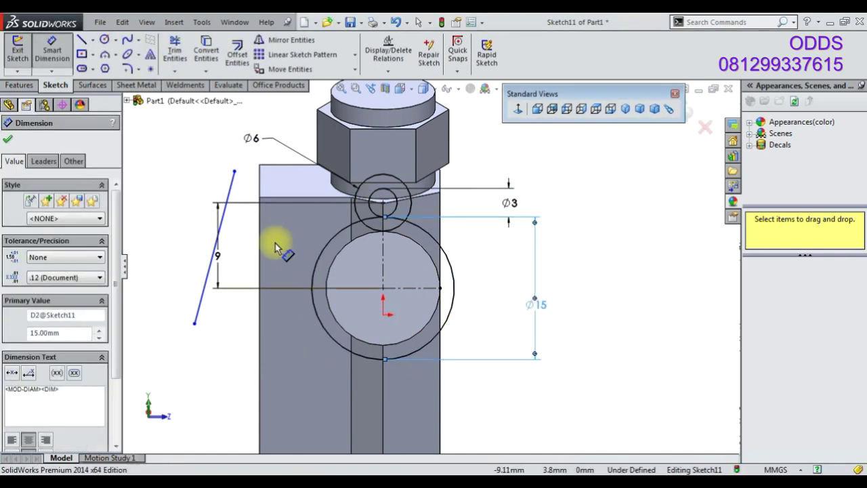
{"action": "key", "text": "Escape"}
- Make the slanted line tangent to both the outer upper circle and the Ø15 circle
{"action": "left_click", "coordinate": [235, 186]}
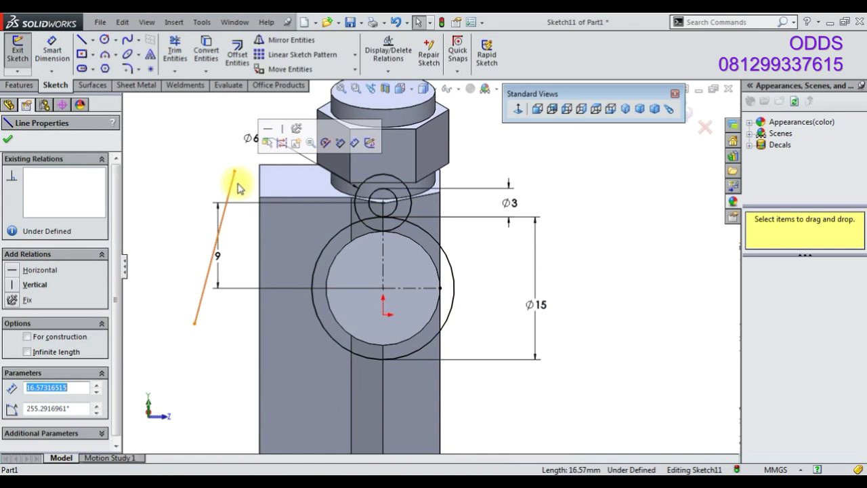
{"action": "left_click", "coordinate": [359, 205], "text": "ctrl"}
{"action": "left_click", "coordinate": [389, 143]}
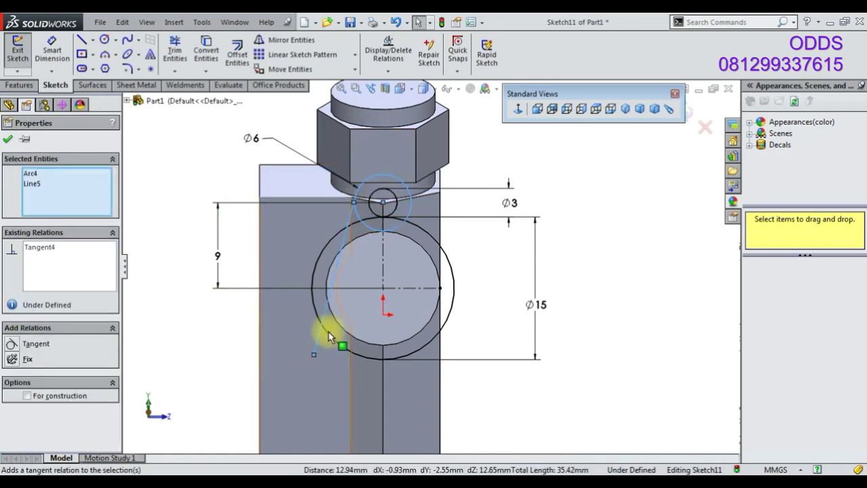
{"action": "mouse_move", "coordinate": [310, 357]}
{"action": "left_mouse_down"}
{"action": "mouse_move", "coordinate": [223, 300]}
{"action": "mouse_move", "coordinate": [211, 314]}
{"action": "left_mouse_up"}
{"action": "left_click", "coordinate": [302, 235]}
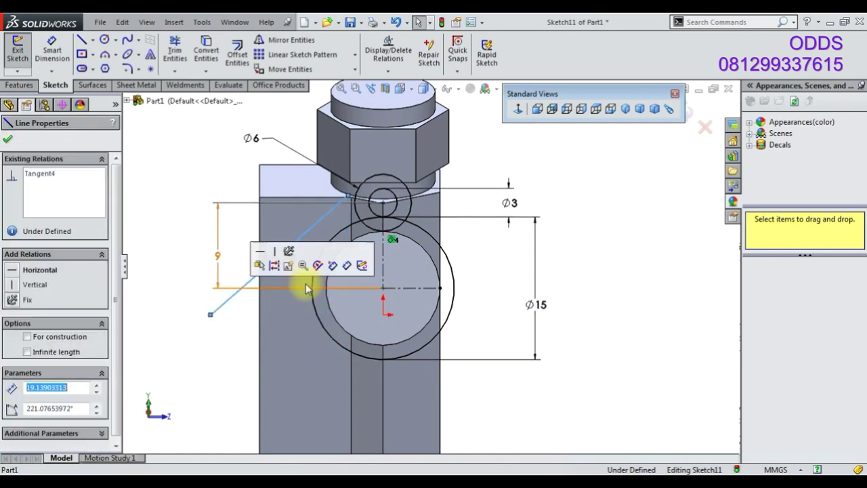
{"action": "left_click", "coordinate": [313, 279], "text": "ctrl"}
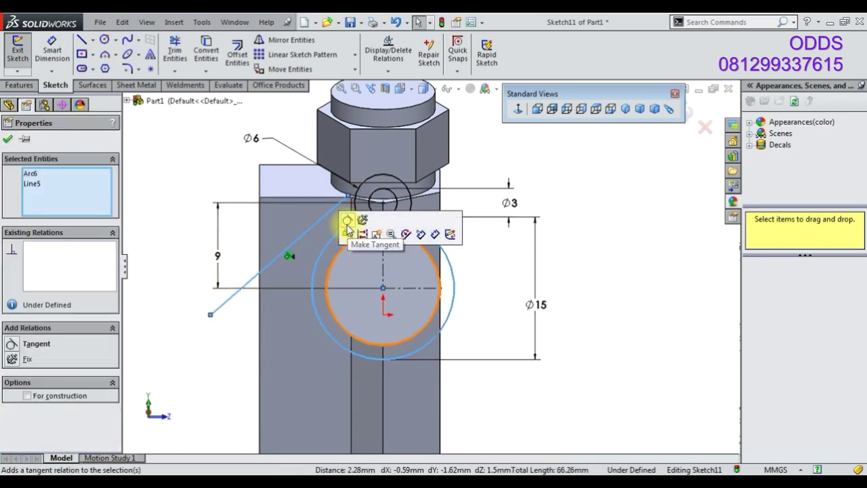
{"action": "left_click", "coordinate": [350, 228]}
- Extend the tangent line and power-trim the overlapping Ø6 and Ø15 circle arcs into one outline
{"action": "left_click", "coordinate": [182, 68]}
{"action": "scroll", "coordinate": [274, 342], "scroll_direction": "down", "scroll_amount": 2}
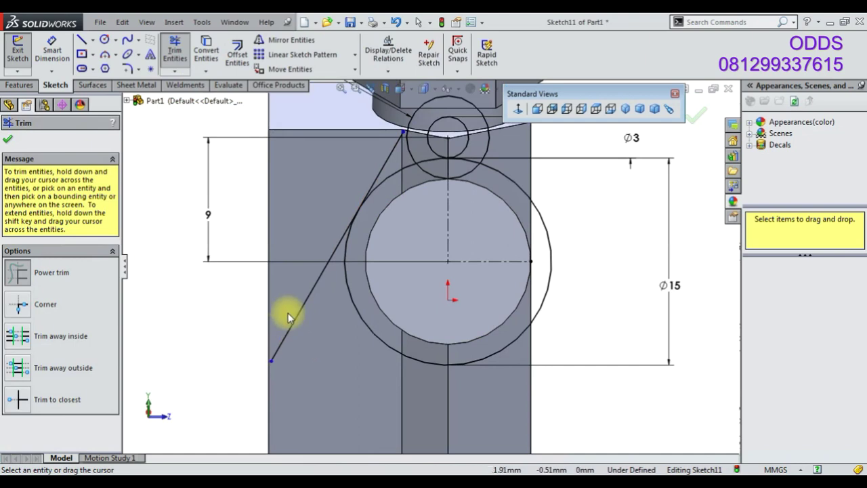
{"action": "scroll", "coordinate": [418, 180], "scroll_direction": "down", "scroll_amount": 3}
{"action": "scroll", "coordinate": [443, 192], "scroll_direction": "up", "scroll_amount": 1}
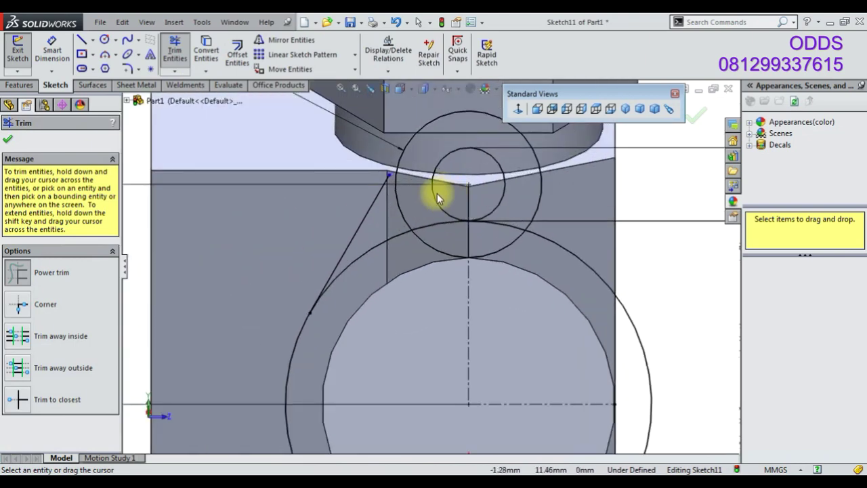
{"action": "scroll", "coordinate": [404, 202], "scroll_direction": "down", "scroll_amount": 1}
{"action": "left_click", "coordinate": [394, 195]}
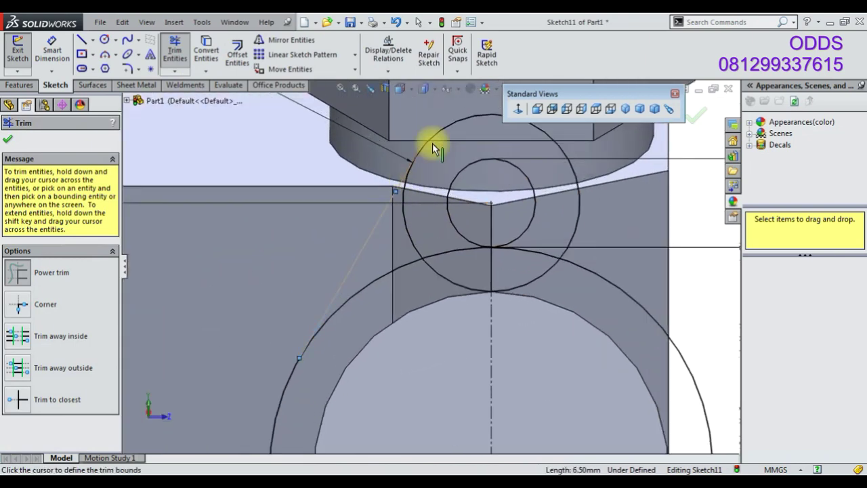
{"action": "left_click", "coordinate": [449, 100]}
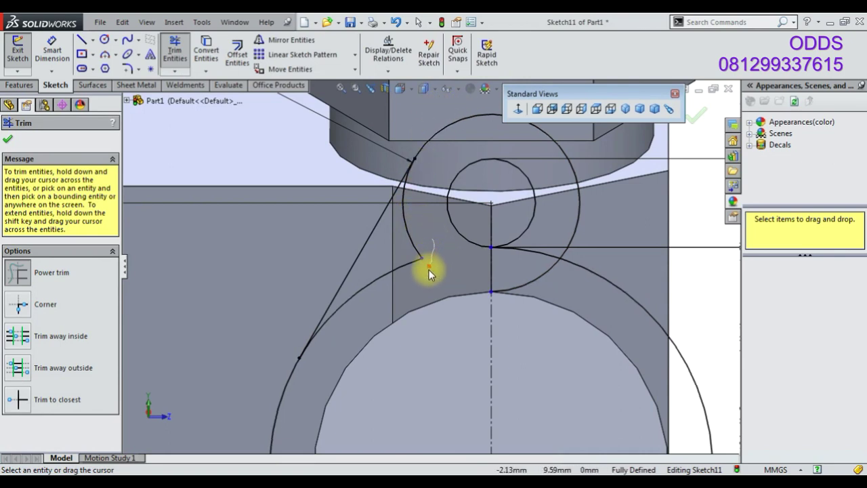
{"action": "left_click_drag", "start_coordinate": [412, 248], "coordinate": [414, 250]}
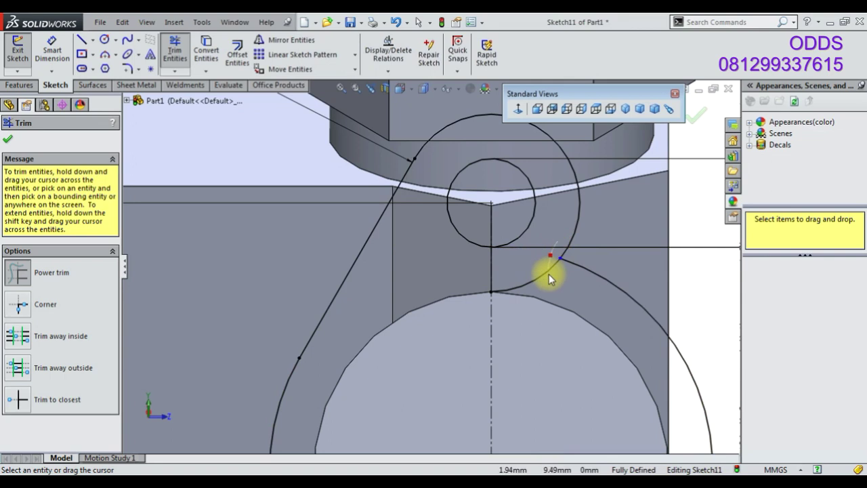
{"action": "scroll", "coordinate": [551, 279], "scroll_direction": "up", "scroll_amount": 3}
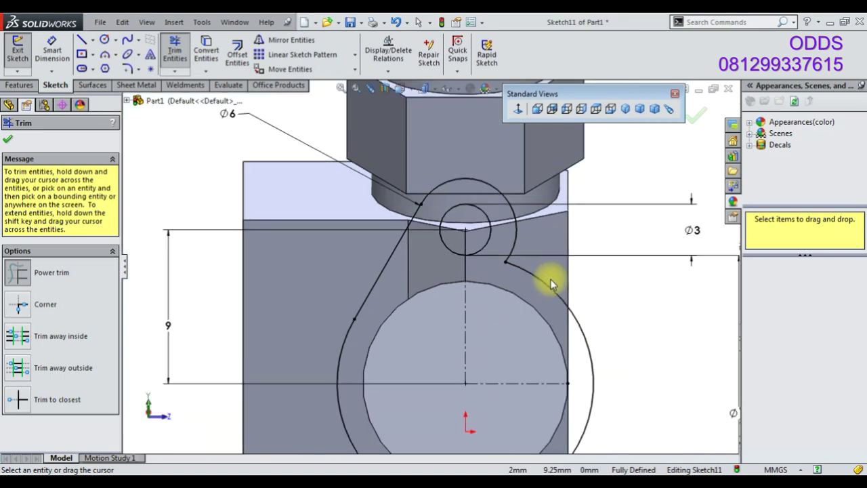
{"action": "scroll", "coordinate": [523, 300], "scroll_direction": "up", "scroll_amount": 3}
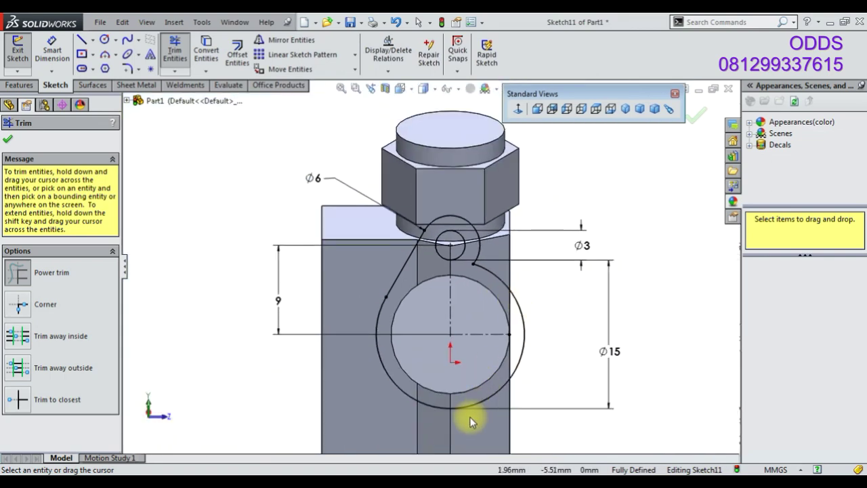
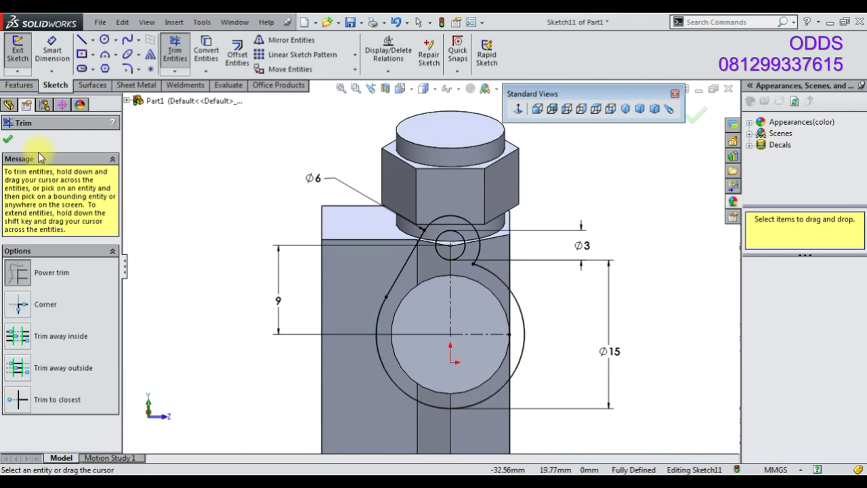
- Mirror the diagonal flange line about the vertical centerline
{"action": "left_click", "coordinate": [8, 138]}
{"action": "left_click", "coordinate": [291, 40]}
{"action": "left_click", "coordinate": [396, 281]}
{"action": "left_click", "coordinate": [92, 306]}
{"action": "left_click", "coordinate": [450, 303]}
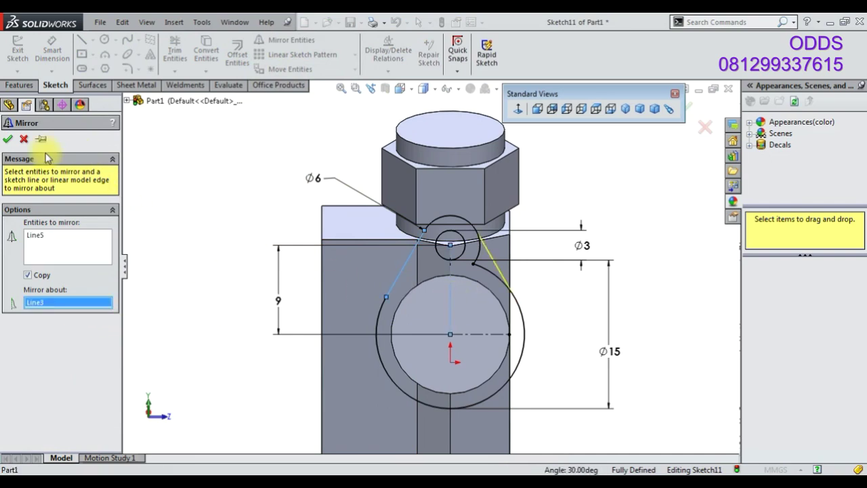
{"action": "left_click", "coordinate": [7, 138]}
- Trim away the overlapping sketch segments left by the first mirror
{"action": "left_click", "coordinate": [174, 49]}
{"action": "scroll", "coordinate": [496, 282], "scroll_direction": "down", "scroll_amount": 3}
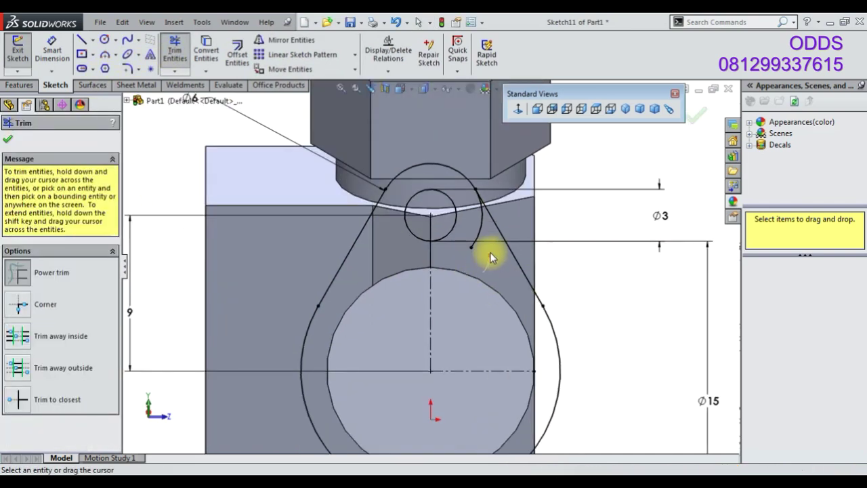
{"action": "scroll", "coordinate": [485, 291], "scroll_direction": "up", "scroll_amount": 2}
{"action": "scroll", "coordinate": [484, 290], "scroll_direction": "up", "scroll_amount": 1}
{"action": "scroll", "coordinate": [482, 298], "scroll_direction": "up", "scroll_amount": 1}
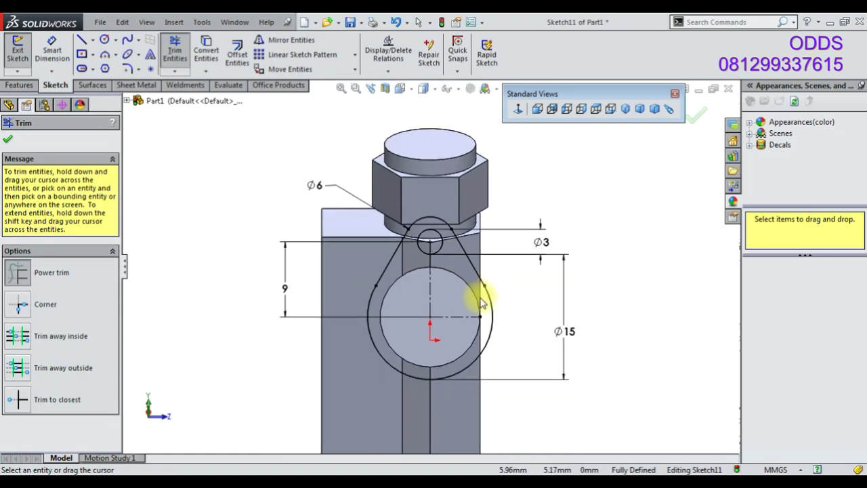
{"action": "left_click", "coordinate": [7, 138]}
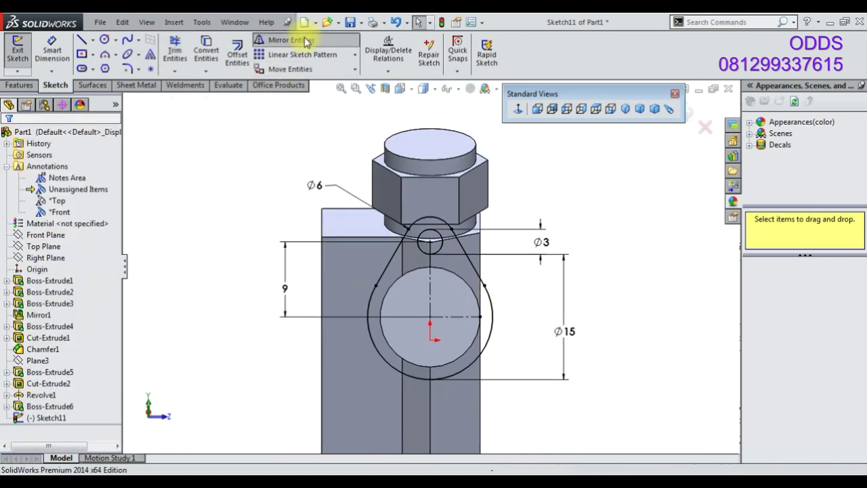
- Mirror the upper lobe outline and small hole about the horizontal centerline
{"action": "left_click", "coordinate": [291, 40]}
{"action": "left_click_drag", "start_coordinate": [329, 161], "coordinate": [505, 303]}
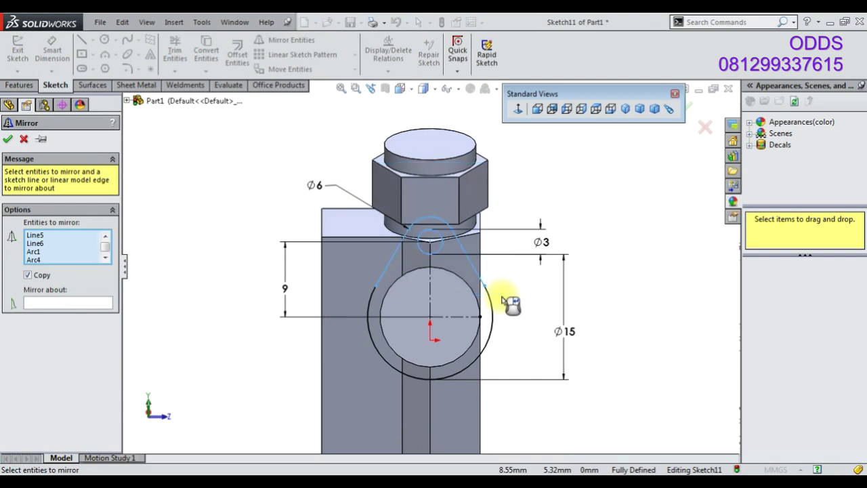
{"action": "left_click", "coordinate": [459, 316]}
{"action": "left_click", "coordinate": [689, 112]}
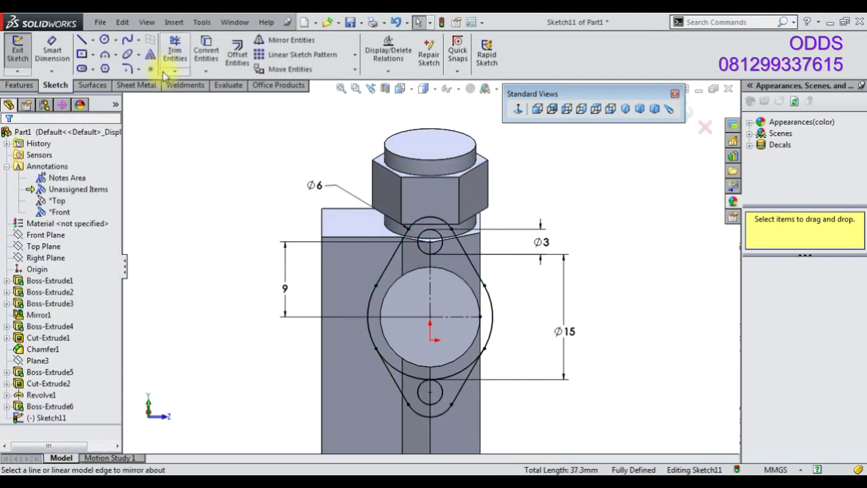
- Trim the mirrored lower lobe and fit the whole part in view
{"action": "left_click", "coordinate": [175, 51]}
{"action": "scroll", "coordinate": [422, 369], "scroll_direction": "down", "scroll_amount": 2}
{"action": "scroll", "coordinate": [438, 376], "scroll_direction": "down", "scroll_amount": 3}
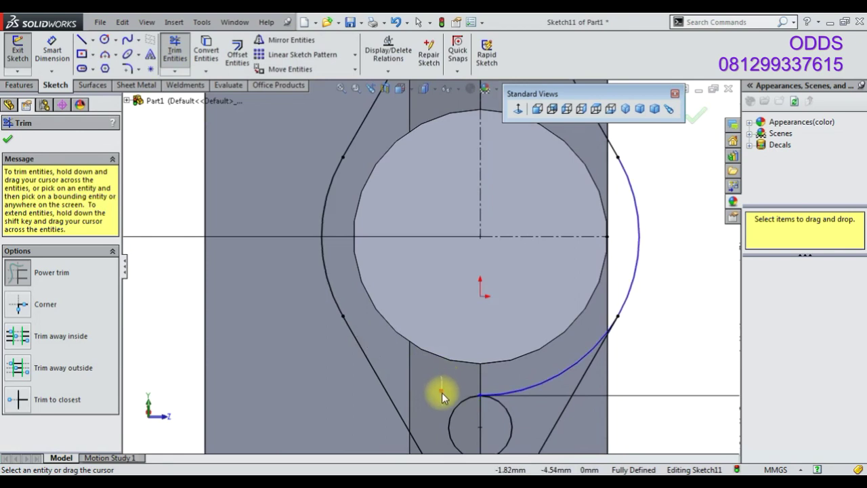
{"action": "key", "text": "f"}
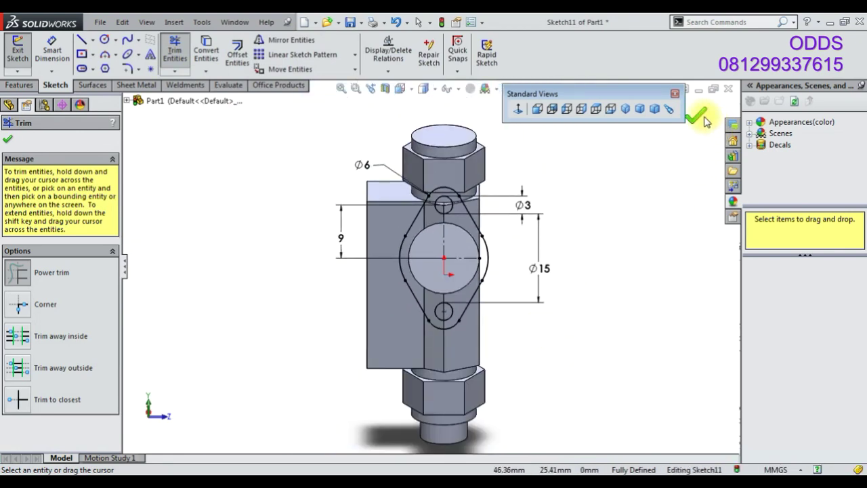
{"action": "left_click", "coordinate": [698, 113]}
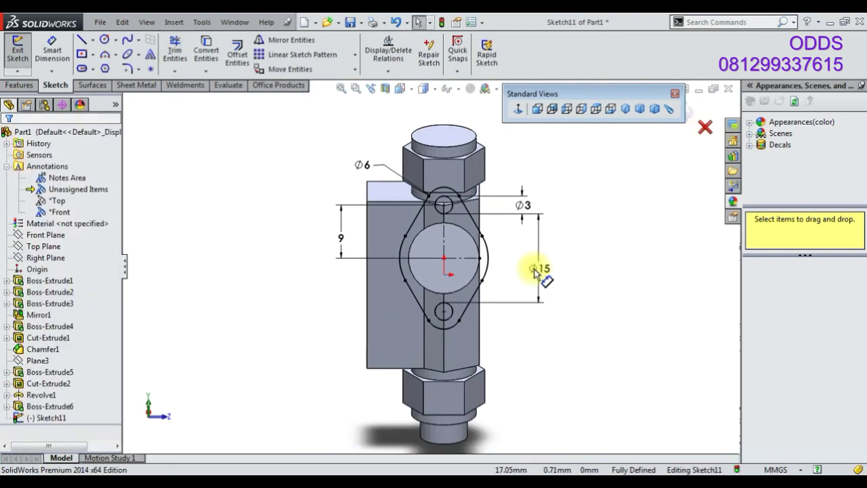
{"action": "left_click", "coordinate": [31, 87]}
- Extrude the flange sketch 3 mm, reversed back toward the tube
{"action": "left_click", "coordinate": [23, 54]}
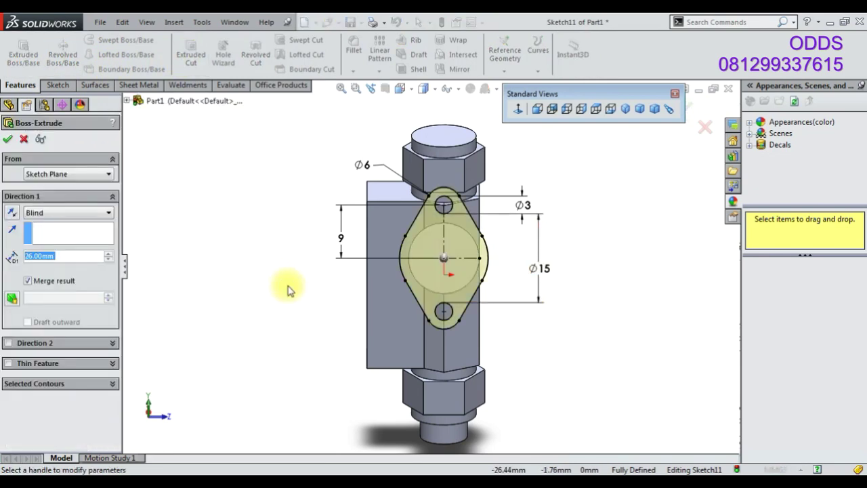
{"action": "type", "text": "3"}
{"action": "key", "text": "Return"}
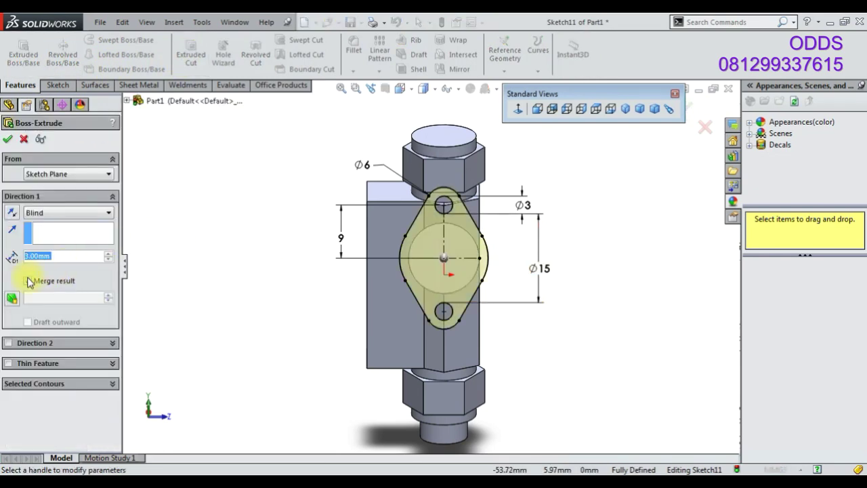
{"action": "mouse_move", "coordinate": [312, 285]}
{"action": "middle_mouse_down"}
{"action": "mouse_move", "coordinate": [319, 219]}
{"action": "mouse_move", "coordinate": [69, 191]}
{"action": "middle_mouse_up"}
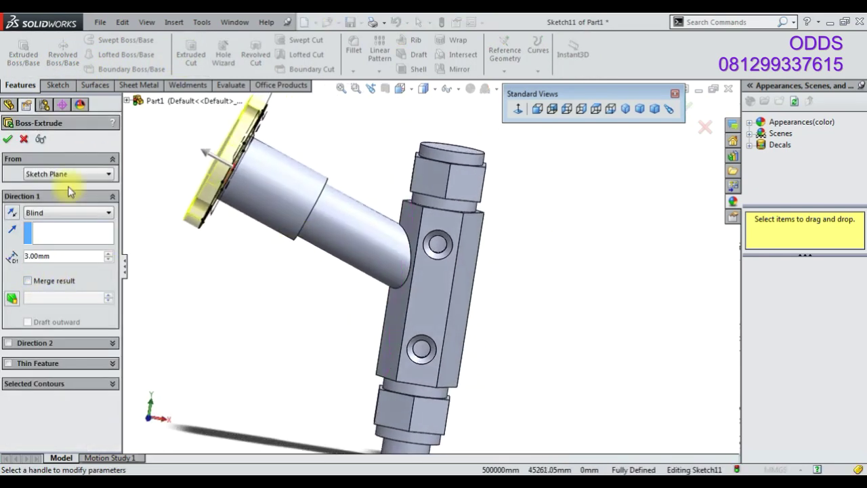
{"action": "left_click", "coordinate": [12, 214]}
{"action": "left_click", "coordinate": [7, 139]}
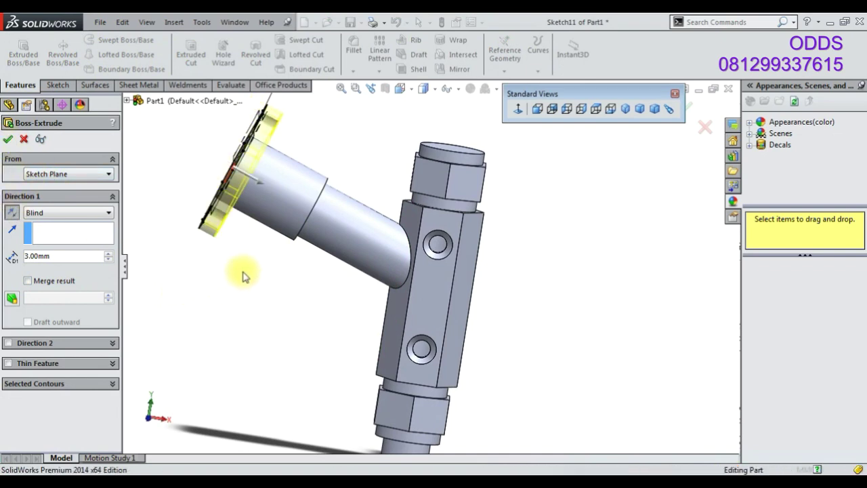
- Create a reference plane offset 1.5 mm from the flange face
{"action": "mouse_move", "coordinate": [326, 150]}
{"action": "middle_mouse_down"}
{"action": "mouse_move", "coordinate": [339, 222]}
{"action": "mouse_move", "coordinate": [241, 197]}
{"action": "middle_mouse_up"}
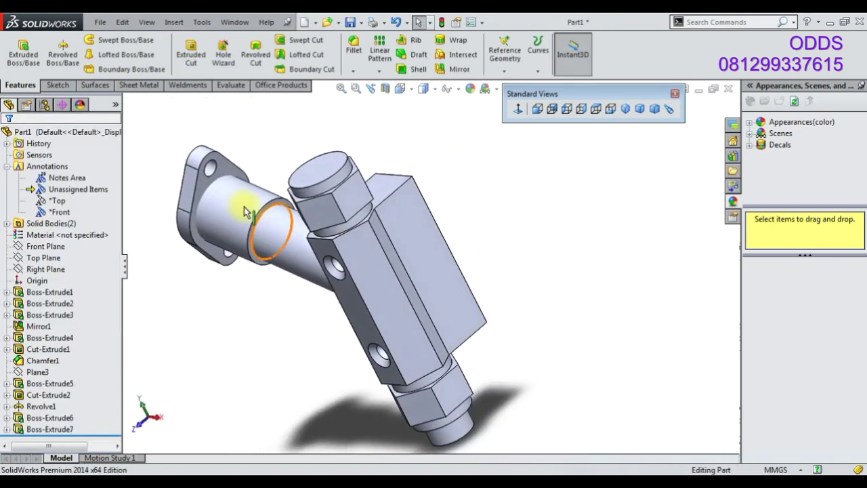
{"action": "left_click", "coordinate": [203, 186]}
{"action": "left_click", "coordinate": [494, 63]}
{"action": "left_click", "coordinate": [507, 81]}
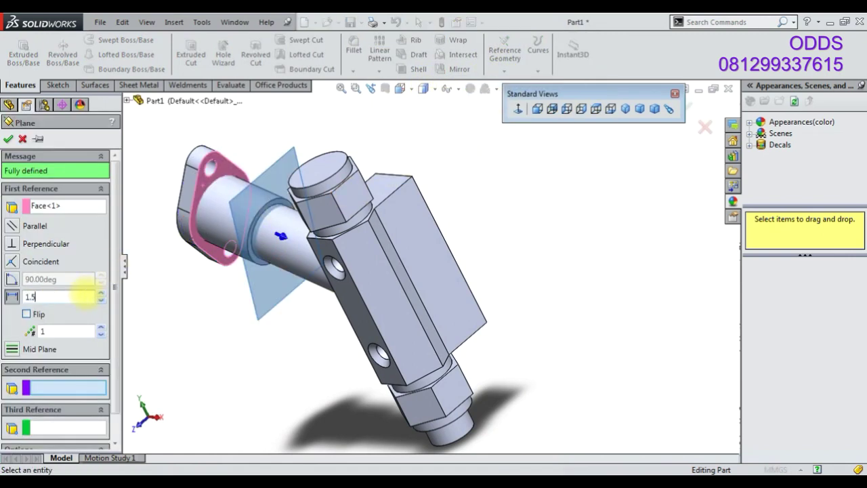
{"action": "key", "text": "Return"}
{"action": "left_click", "coordinate": [8, 139]}
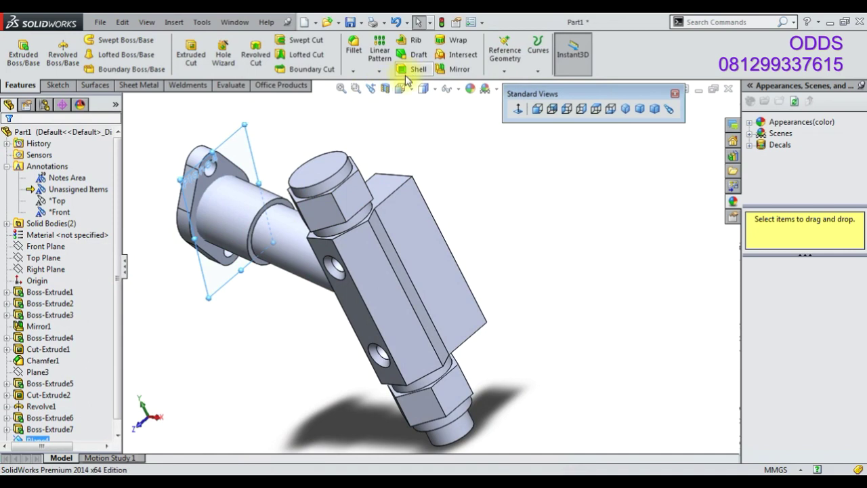
- Delete the new reference plane and select the Boss-Extrude6 tube feature
{"action": "left_click", "coordinate": [379, 71]}
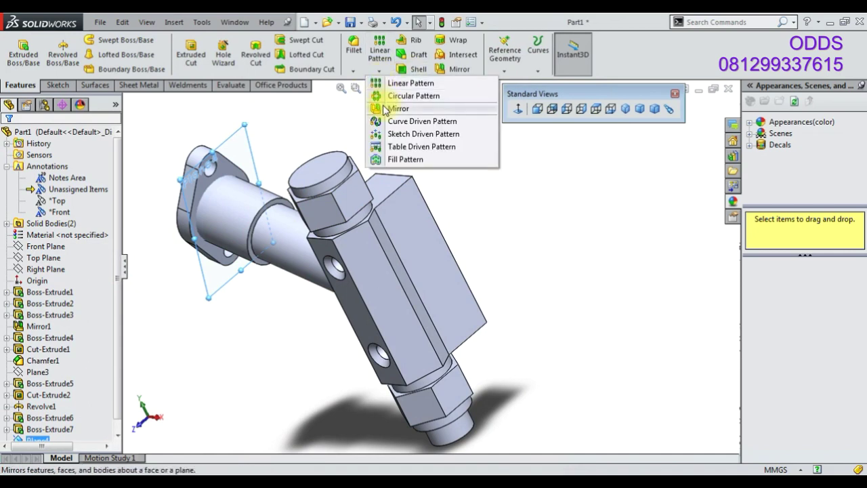
{"action": "right_click", "coordinate": [34, 439]}
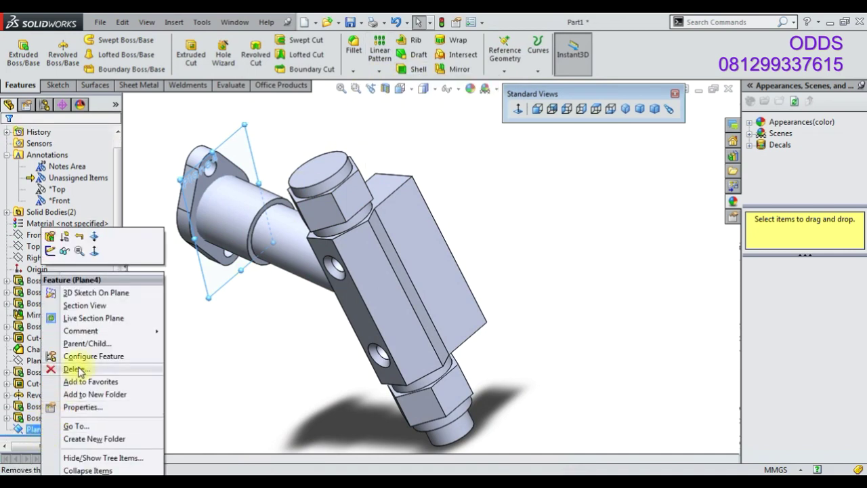
{"action": "left_click", "coordinate": [73, 369]}
{"action": "left_click", "coordinate": [51, 429]}
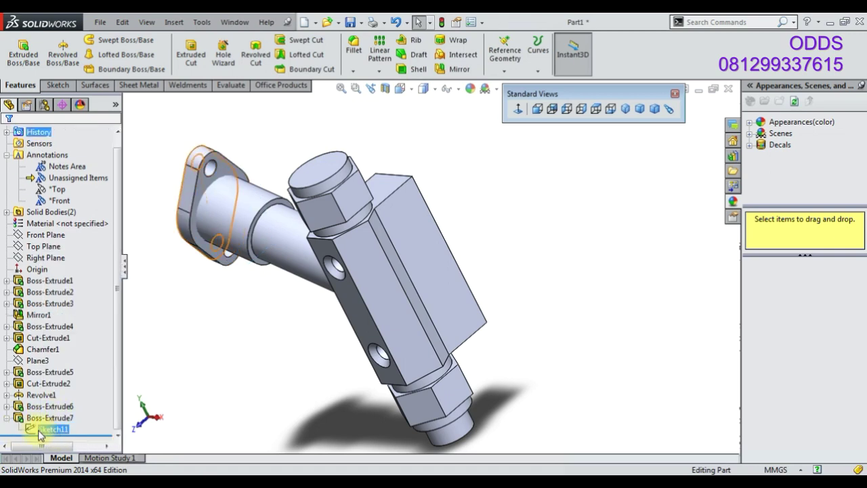
{"action": "left_click", "coordinate": [33, 408]}
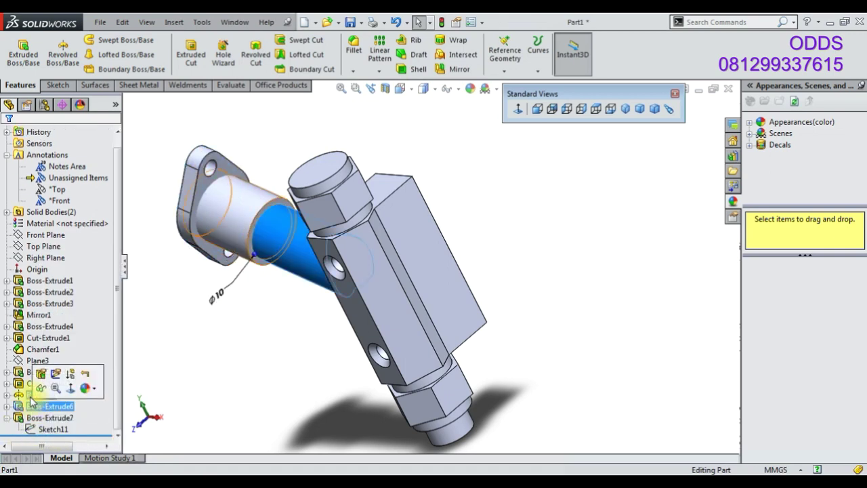
- Expand the revolve to show Sketch9's axis line, then reorient the model
{"action": "left_click", "coordinate": [6, 395]}
{"action": "left_click", "coordinate": [41, 406]}
{"action": "right_click", "coordinate": [40, 406]}
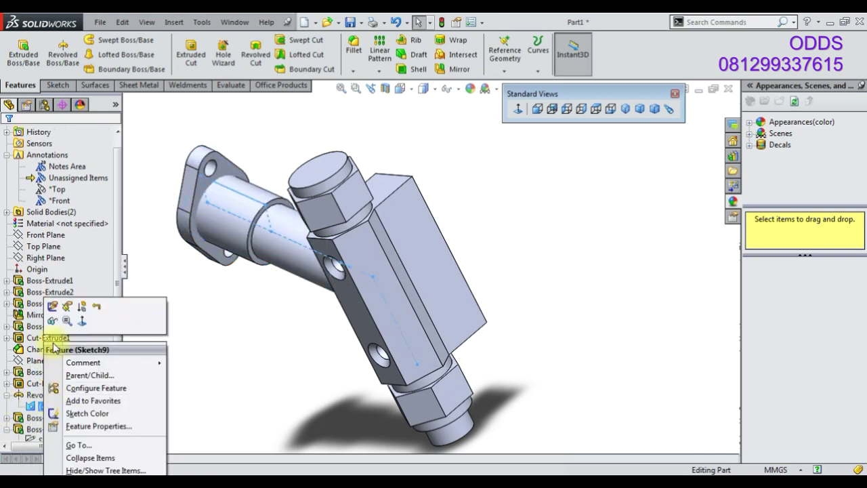
{"action": "left_click", "coordinate": [59, 327]}
{"action": "middle_click_drag", "start_coordinate": [212, 232], "coordinate": [355, 194]}
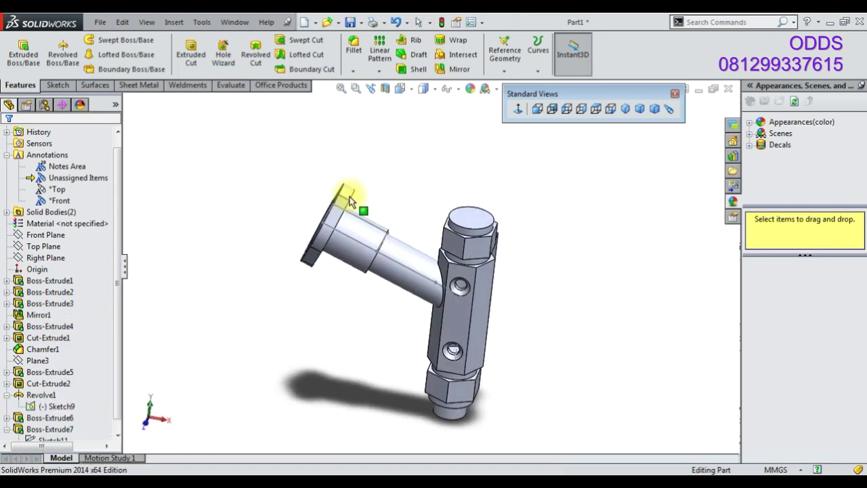
- Linear-pattern the Boss-Extrude7 flange body along Sketch9's axis, 2 instances at 6 mm spacing
{"action": "left_click", "coordinate": [381, 70]}
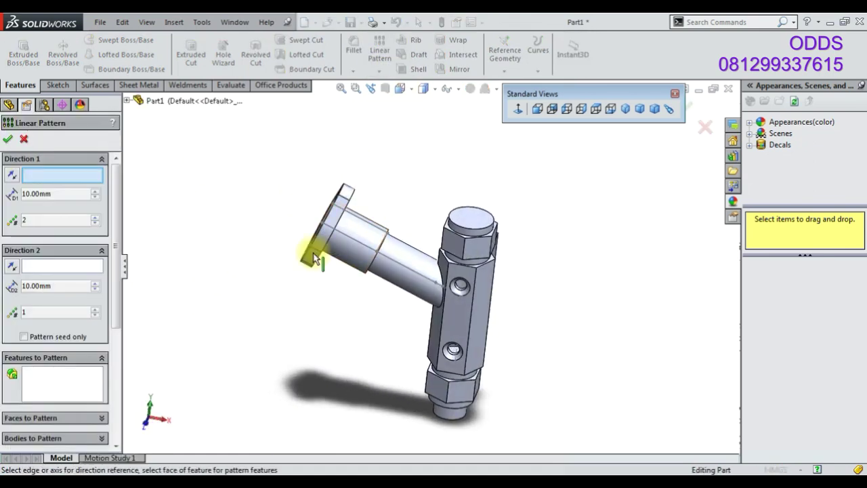
{"action": "left_click", "coordinate": [361, 246]}
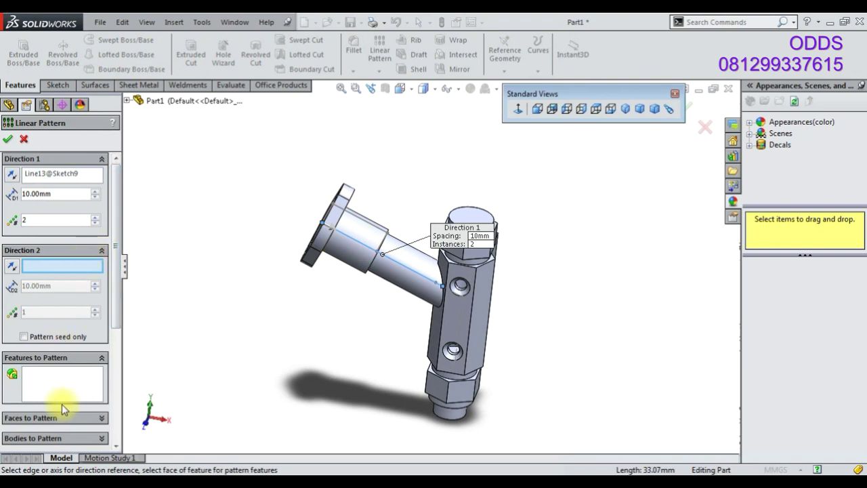
{"action": "scroll", "coordinate": [94, 437], "scroll_direction": "down", "scroll_amount": 3}
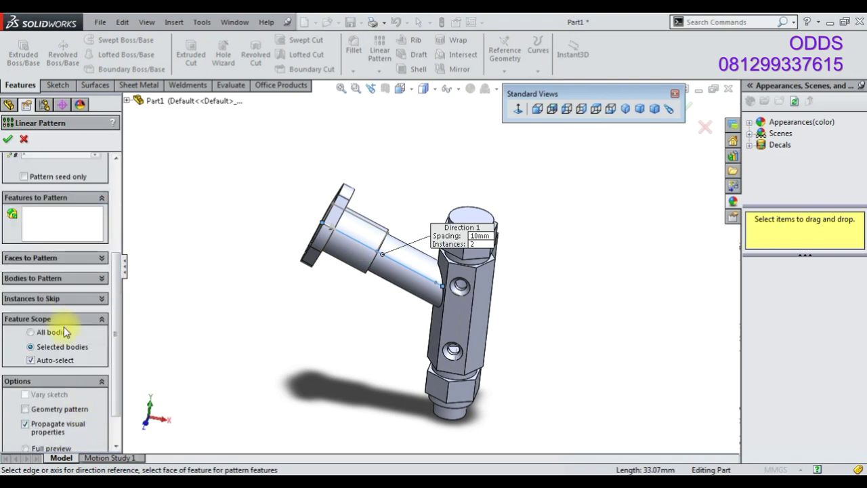
{"action": "left_click", "coordinate": [57, 279]}
{"action": "left_click", "coordinate": [313, 254]}
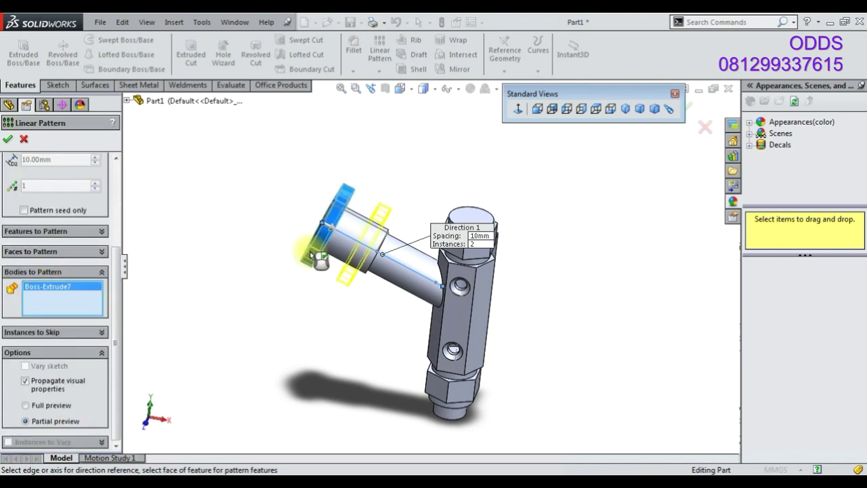
{"action": "scroll", "coordinate": [95, 227], "scroll_direction": "up", "scroll_amount": 3}
{"action": "type", "text": "3"}
{"action": "key", "text": "Return"}
{"action": "scroll", "coordinate": [337, 261], "scroll_direction": "down", "scroll_amount": 5}
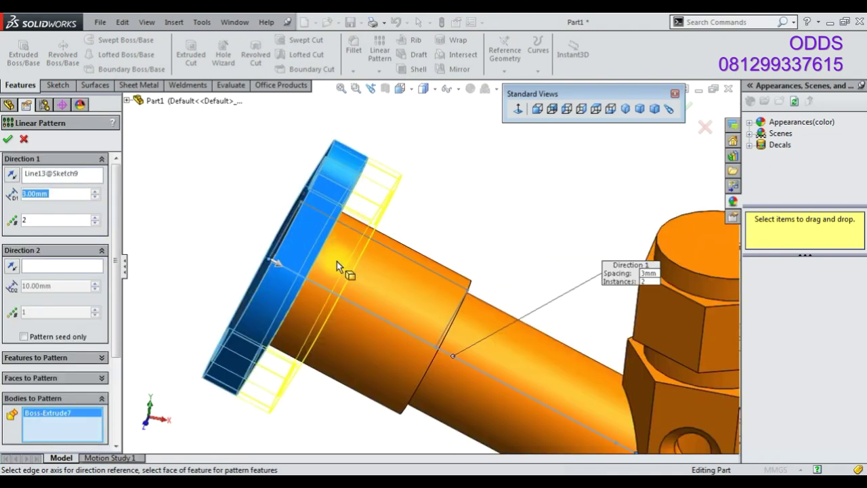
{"action": "type", "text": "6"}
{"action": "key", "text": "Return"}
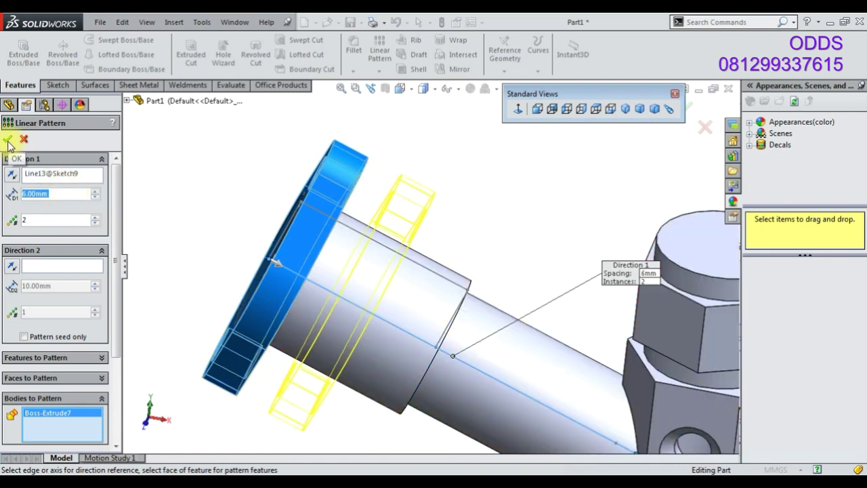
{"action": "left_click", "coordinate": [8, 141]}
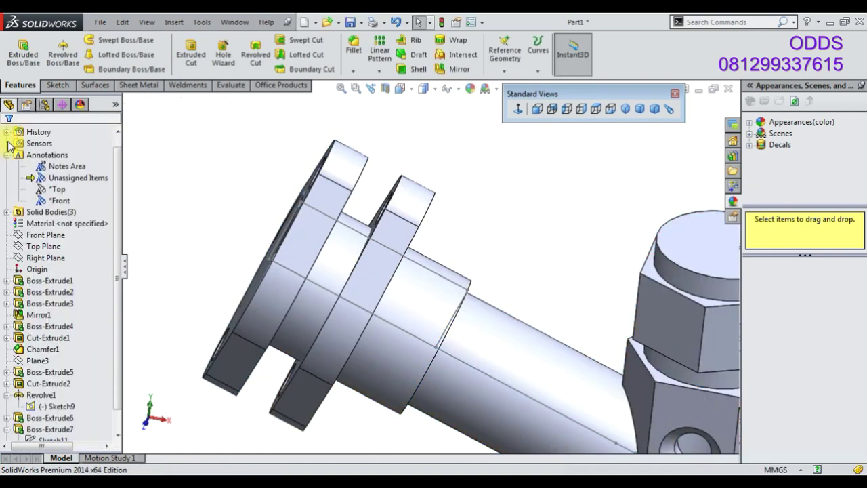
- Select LPattern1, then orbit to a side-on view and deselect it
{"action": "scroll", "coordinate": [51, 429], "scroll_direction": "down", "scroll_amount": 1}
{"action": "left_click", "coordinate": [51, 429]}
{"action": "mouse_move", "coordinate": [368, 319]}
{"action": "middle_mouse_down"}
{"action": "mouse_move", "coordinate": [426, 252]}
{"action": "mouse_move", "coordinate": [399, 285]}
{"action": "mouse_move", "coordinate": [422, 210]}
{"action": "middle_mouse_up"}
{"action": "left_click", "coordinate": [422, 210]}
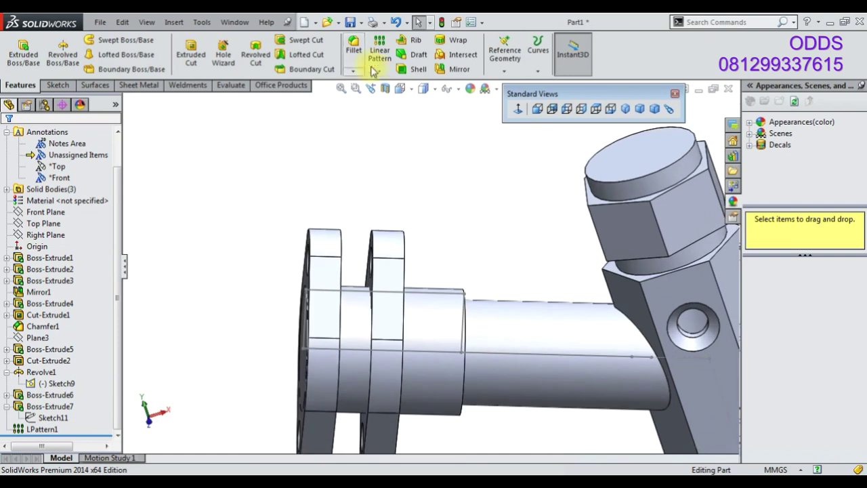
- Place two tolerance dimensions on the flange and cylinder edge
{"action": "left_click", "coordinate": [57, 85]}
{"action": "left_click", "coordinate": [60, 54]}
{"action": "mouse_move", "coordinate": [358, 282]}
{"action": "middle_mouse_down"}
{"action": "mouse_move", "coordinate": [328, 279]}
{"action": "mouse_move", "coordinate": [369, 232]}
{"action": "mouse_move", "coordinate": [347, 252]}
{"action": "middle_mouse_up"}
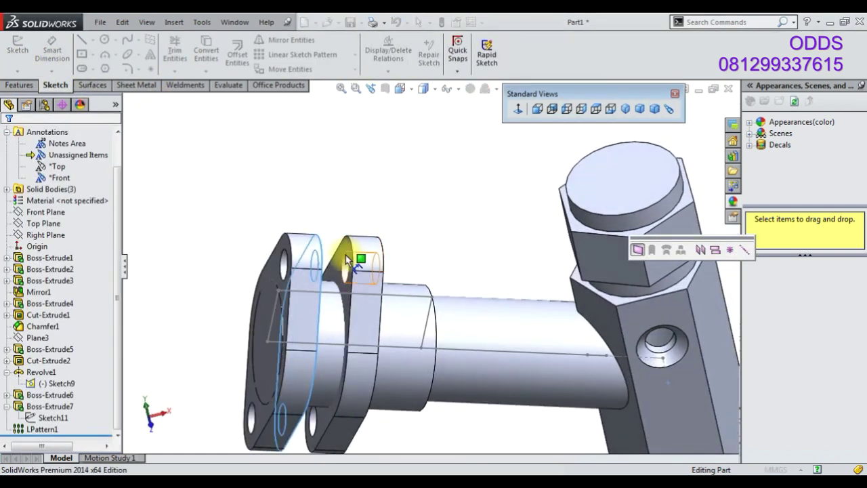
{"action": "left_click", "coordinate": [342, 204]}
{"action": "middle_click_drag", "start_coordinate": [436, 237], "coordinate": [381, 242]}
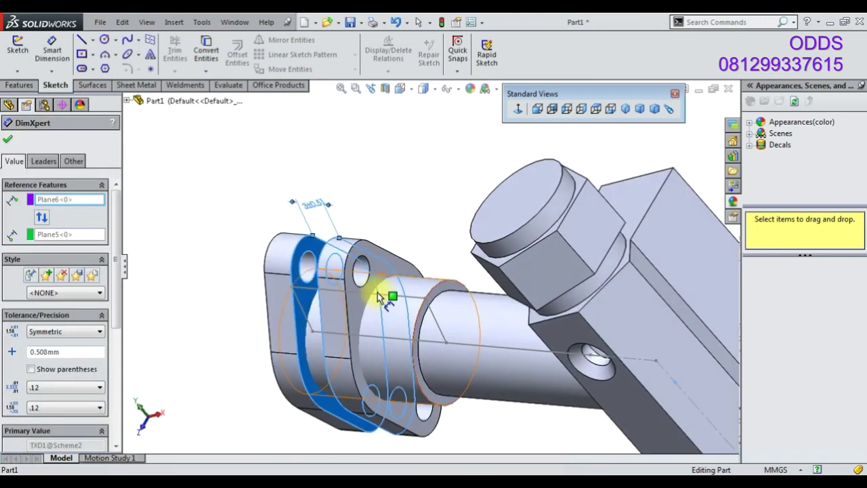
{"action": "left_click", "coordinate": [442, 291]}
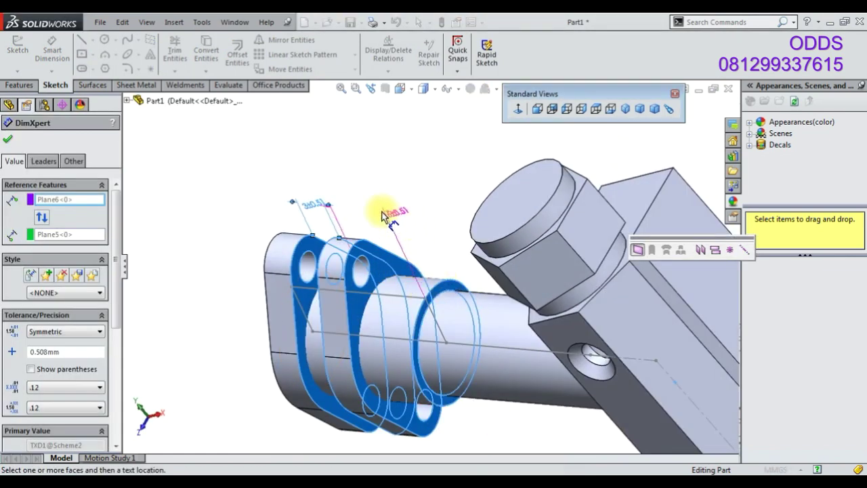
{"action": "left_click", "coordinate": [383, 215]}
{"action": "middle_click_drag", "start_coordinate": [400, 257], "coordinate": [427, 232]}
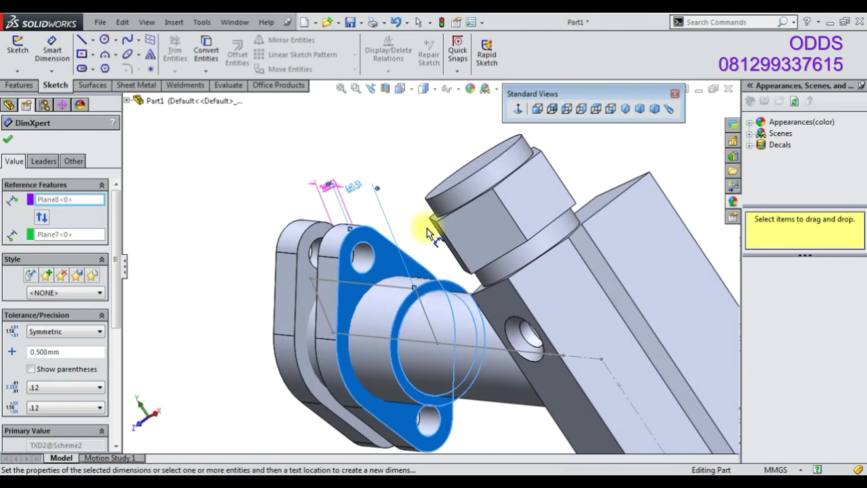
{"action": "right_click", "coordinate": [403, 130]}
{"action": "left_click", "coordinate": [427, 147]}
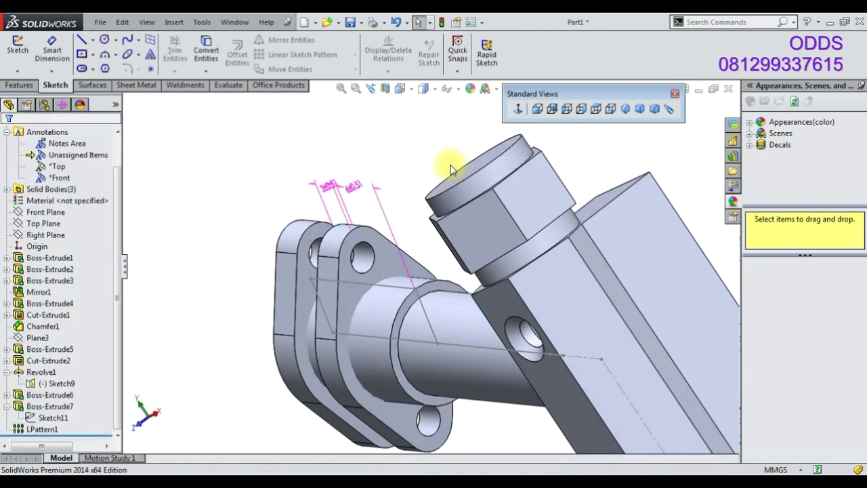
- Switch to isometric view and delete both leftover tolerance dimensions
{"action": "left_click", "coordinate": [626, 108]}
{"action": "scroll", "coordinate": [433, 187], "scroll_direction": "down", "scroll_amount": 5}
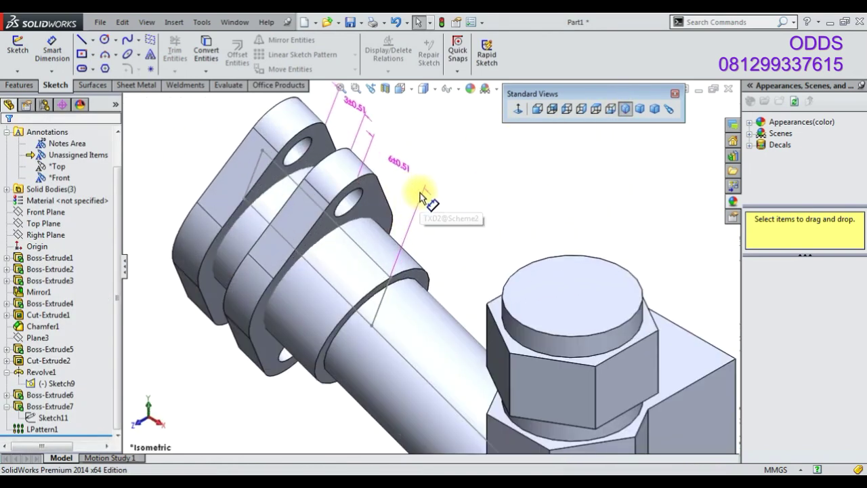
{"action": "left_click", "coordinate": [351, 108]}
{"action": "key", "text": "Delete"}
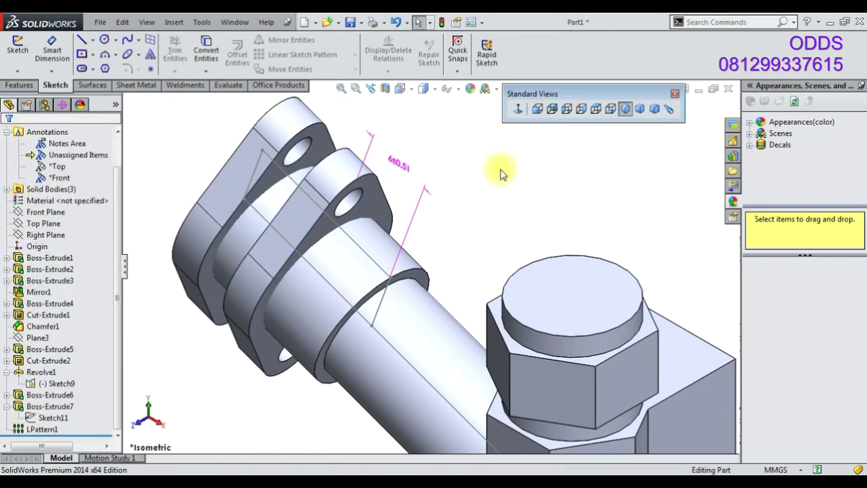
{"action": "left_click", "coordinate": [406, 173]}
{"action": "key", "text": "Delete"}
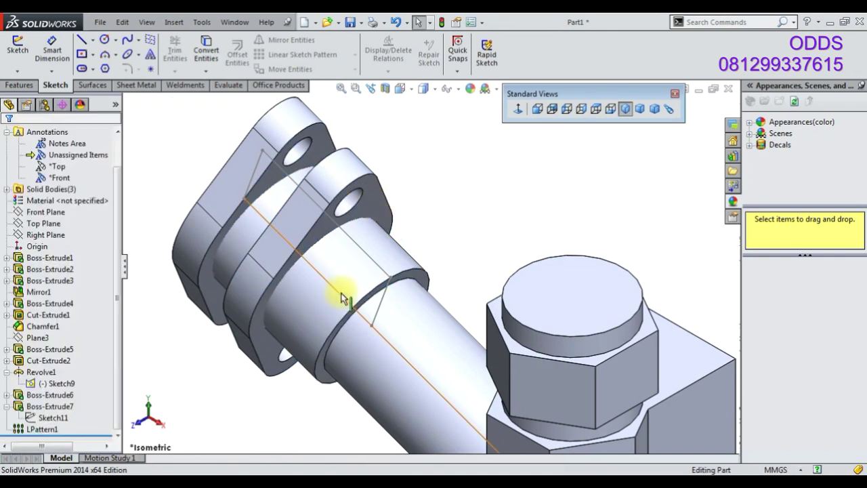
- Start a new sketch on the flange's outer face
{"action": "left_click", "coordinate": [376, 267]}
{"action": "scroll", "coordinate": [490, 354], "scroll_direction": "up", "scroll_amount": 5}
{"action": "mouse_move", "coordinate": [490, 355]}
{"action": "middle_mouse_down"}
{"action": "mouse_move", "coordinate": [486, 323]}
{"action": "mouse_move", "coordinate": [567, 315]}
{"action": "middle_mouse_up"}
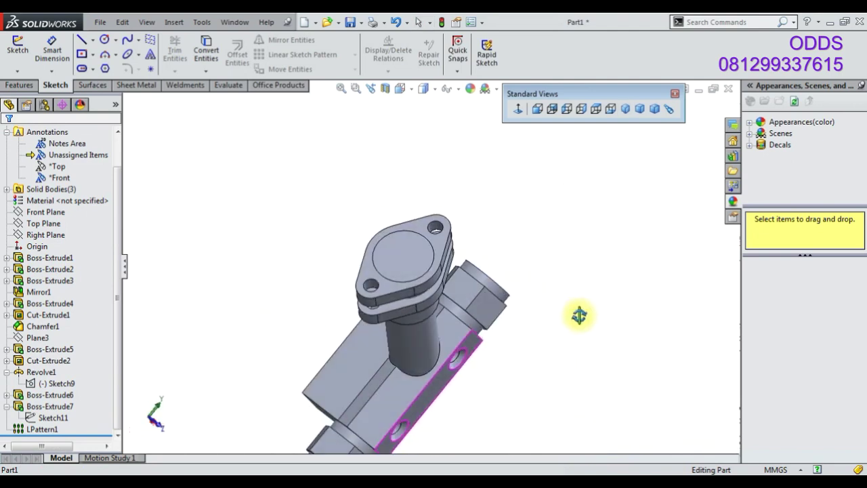
{"action": "left_click", "coordinate": [386, 260]}
{"action": "left_click", "coordinate": [428, 213]}
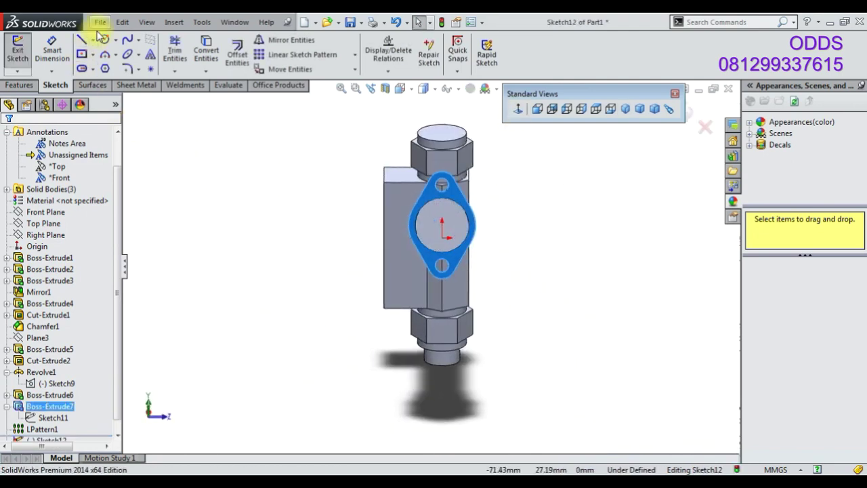
- Draw a circle at the flange centre and dimension it to Ø5 mm
{"action": "left_click", "coordinate": [104, 39]}
{"action": "scroll", "coordinate": [418, 255], "scroll_direction": "down", "scroll_amount": 3}
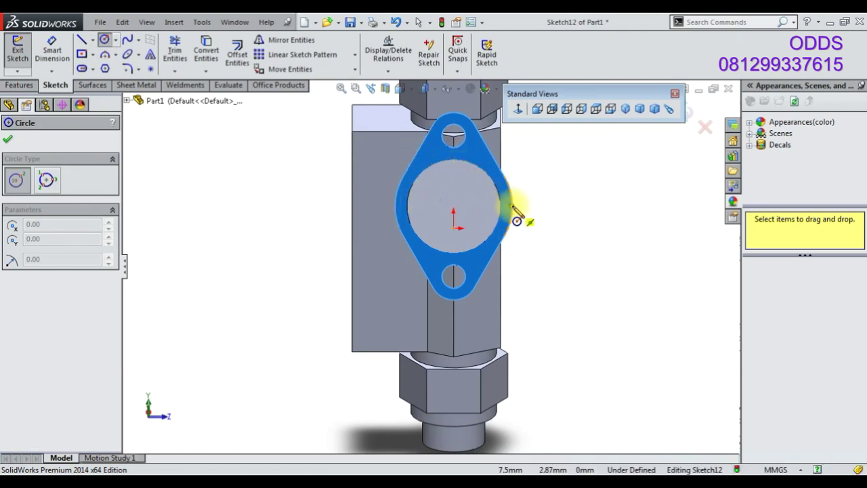
{"action": "left_click", "coordinate": [454, 207]}
{"action": "left_click", "coordinate": [470, 207]}
{"action": "left_click", "coordinate": [52, 51]}
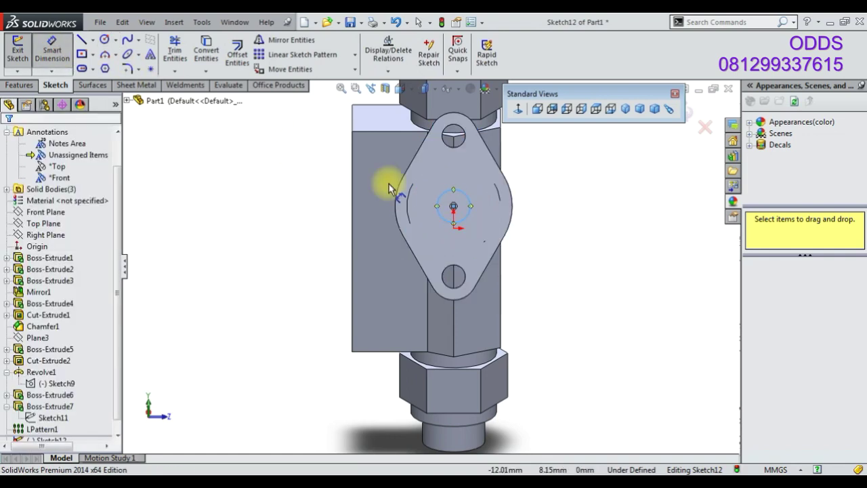
{"action": "left_click", "coordinate": [447, 218]}
{"action": "left_click", "coordinate": [291, 223]}
{"action": "type", "text": "5"}
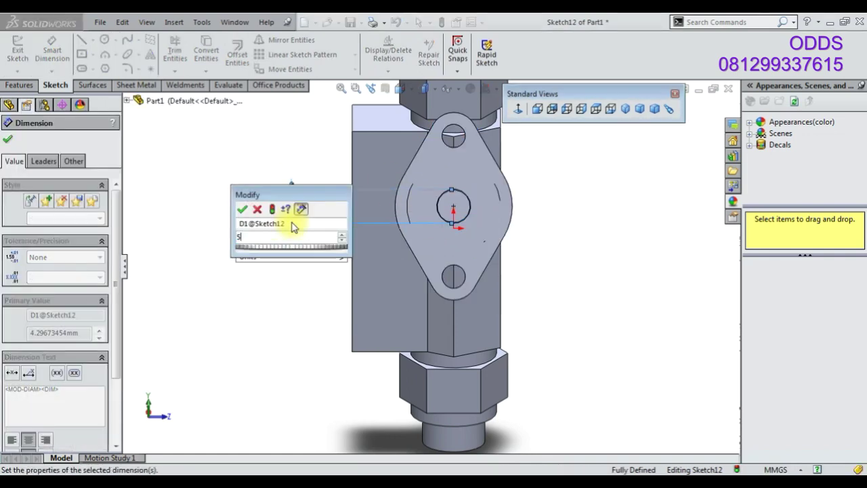
{"action": "key", "text": "Return"}
- Cut-extrude the Ø5 circle blind to a final depth of 38 mm
{"action": "left_click", "coordinate": [19, 85]}
{"action": "left_click", "coordinate": [191, 55]}
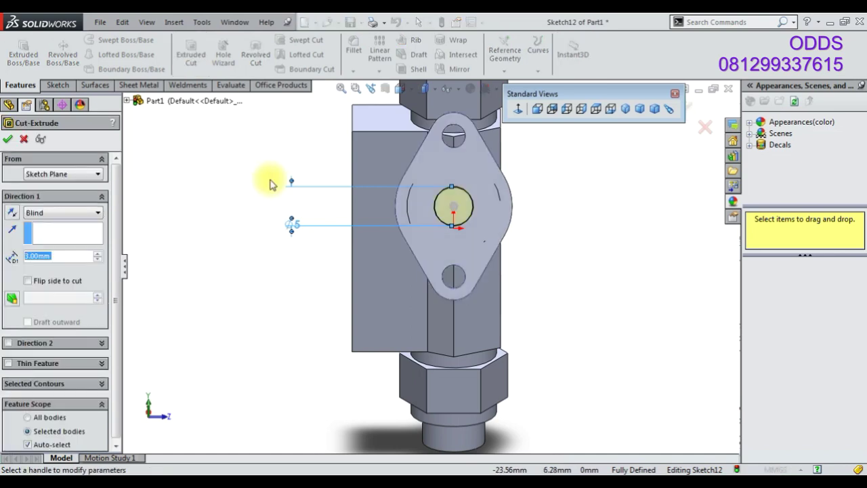
{"action": "left_click", "coordinate": [82, 255]}
{"action": "type", "text": "33"}
{"action": "key", "text": "Return"}
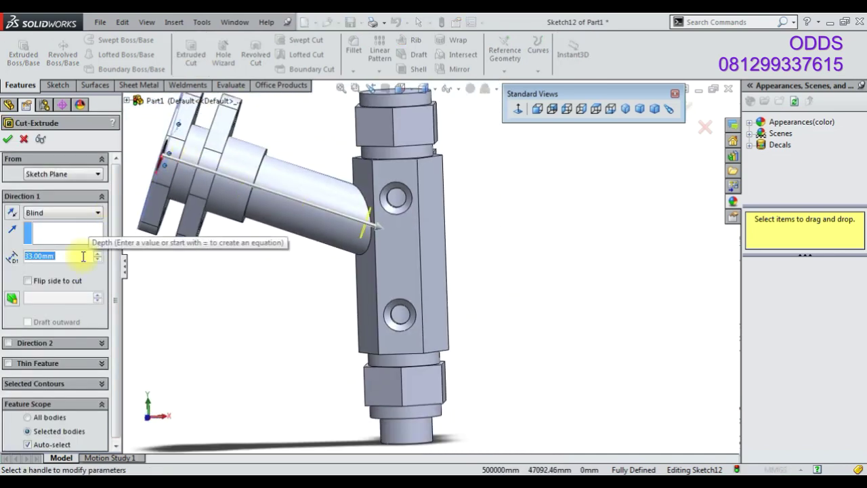
{"action": "type", "text": "25"}
{"action": "key", "text": "Return"}
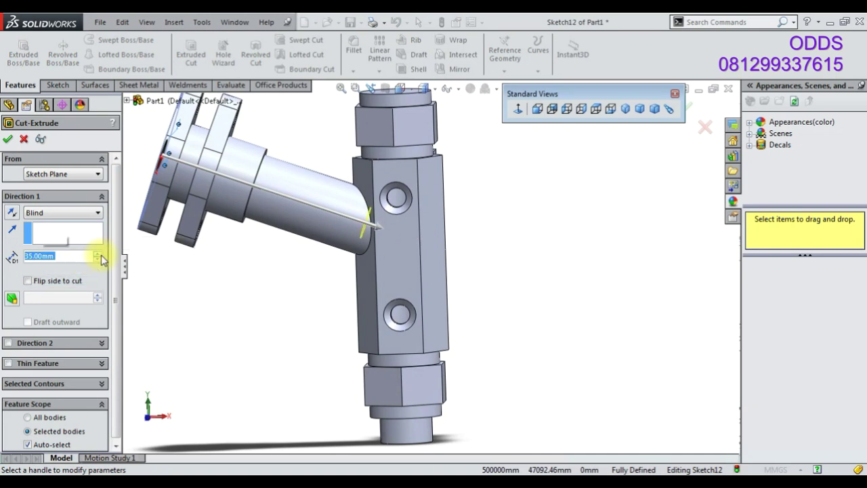
{"action": "type", "text": "40"}
{"action": "key", "text": "Return"}
{"action": "type", "text": "38"}
{"action": "key", "text": "Return"}
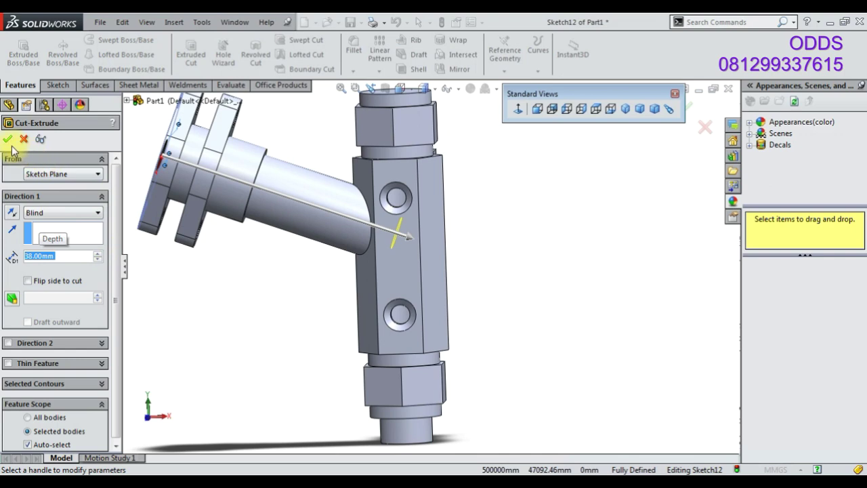
{"action": "left_click", "coordinate": [8, 141]}
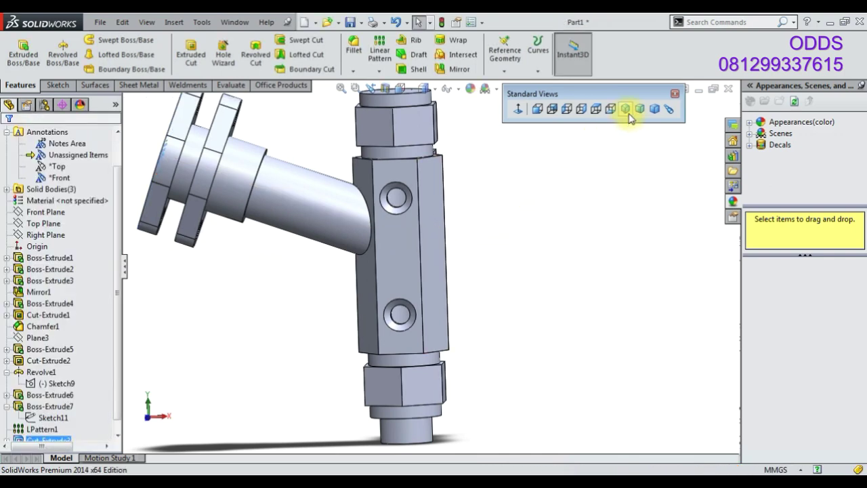
- Inspect the bore with a section view in isometric orientation
{"action": "left_click", "coordinate": [625, 109]}
{"action": "left_click", "coordinate": [385, 89]}
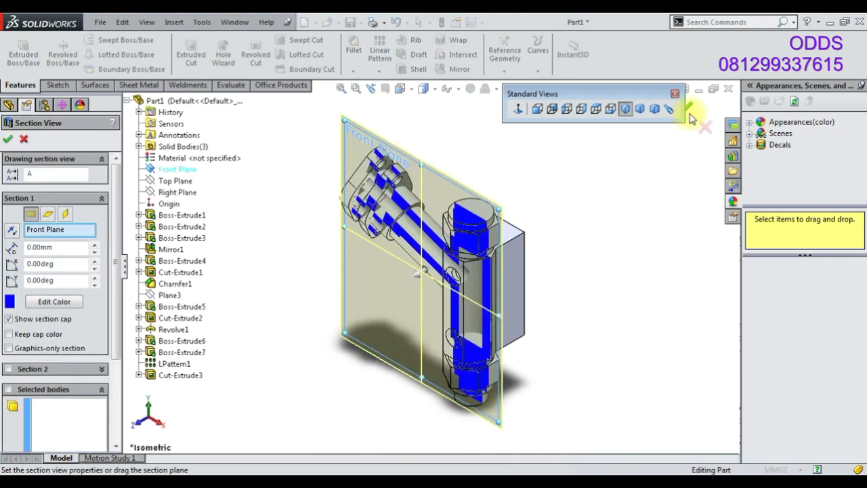
{"action": "left_click", "coordinate": [689, 112]}
{"action": "scroll", "coordinate": [464, 241], "scroll_direction": "down", "scroll_amount": 5}
{"action": "scroll", "coordinate": [474, 251], "scroll_direction": "down", "scroll_amount": 3}
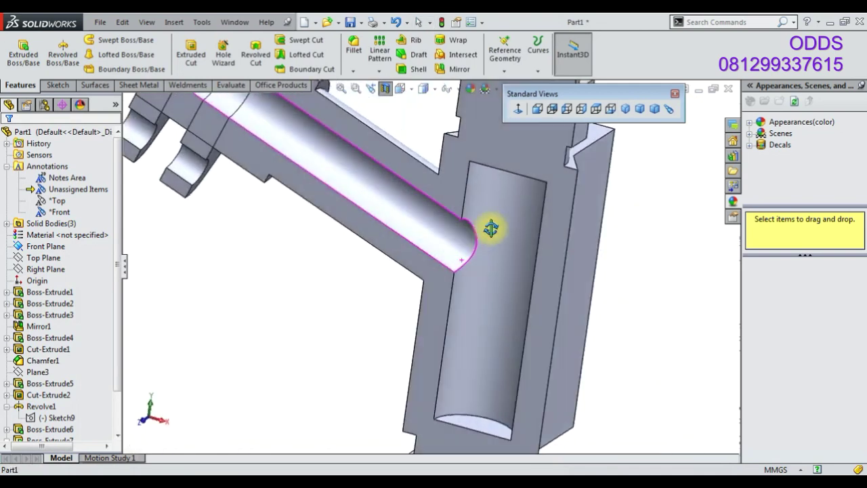
{"action": "scroll", "coordinate": [491, 229], "scroll_direction": "up", "scroll_amount": 2}
{"action": "scroll", "coordinate": [491, 229], "scroll_direction": "up", "scroll_amount": 2}
{"action": "scroll", "coordinate": [491, 229], "scroll_direction": "up", "scroll_amount": 3}
{"action": "mouse_move", "coordinate": [503, 258]}
{"action": "middle_mouse_down"}
{"action": "mouse_move", "coordinate": [539, 226]}
{"action": "mouse_move", "coordinate": [459, 257]}
{"action": "mouse_move", "coordinate": [470, 264]}
{"action": "middle_mouse_up"}
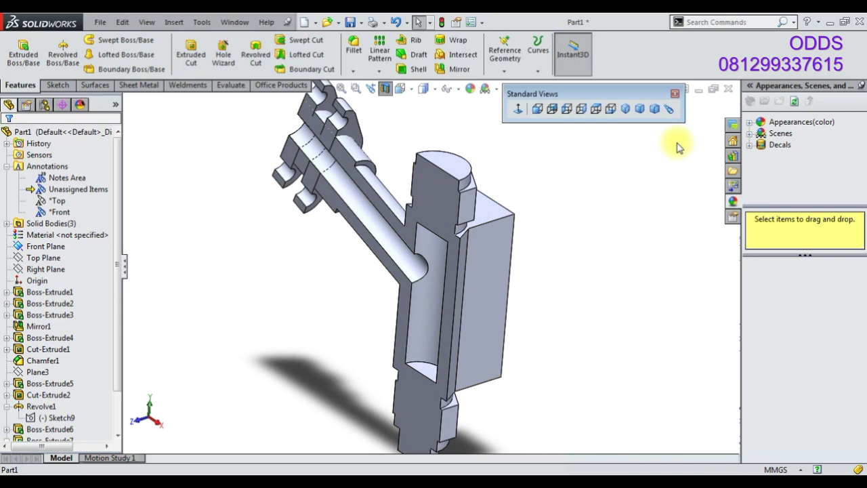
- Section the model along Right Plane, inspect it, then turn the section off
{"action": "left_click", "coordinate": [385, 88]}
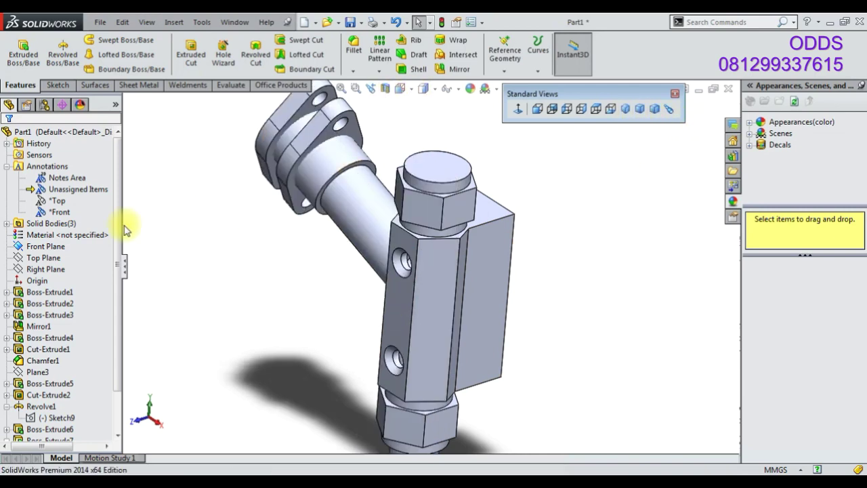
{"action": "left_click", "coordinate": [74, 269]}
{"action": "left_click", "coordinate": [385, 88]}
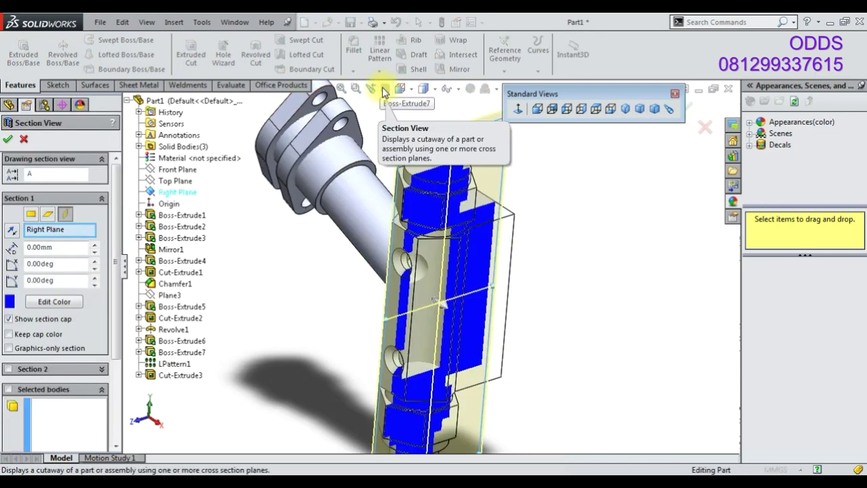
{"action": "left_click", "coordinate": [8, 139]}
{"action": "mouse_move", "coordinate": [294, 290]}
{"action": "middle_mouse_down"}
{"action": "mouse_move", "coordinate": [434, 271]}
{"action": "mouse_move", "coordinate": [400, 264]}
{"action": "mouse_move", "coordinate": [459, 257]}
{"action": "mouse_move", "coordinate": [488, 271]}
{"action": "mouse_move", "coordinate": [403, 277]}
{"action": "mouse_move", "coordinate": [489, 260]}
{"action": "middle_mouse_up"}
{"action": "left_click", "coordinate": [625, 108]}
{"action": "left_click", "coordinate": [385, 88]}
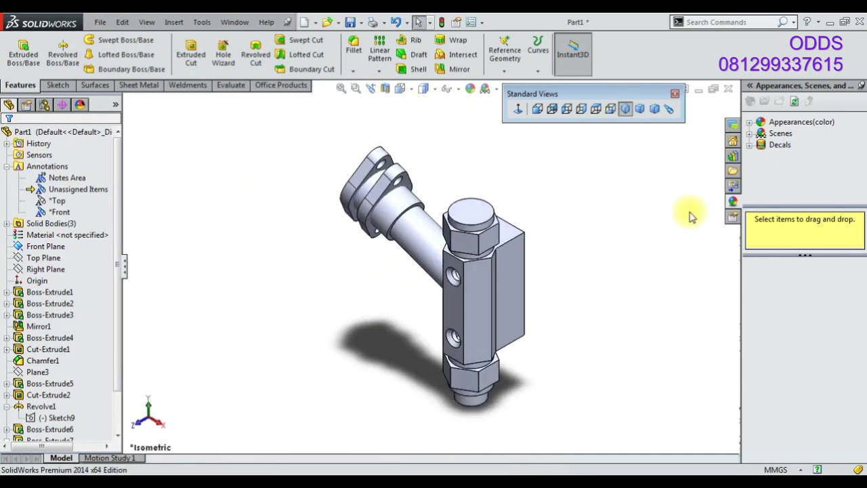
- Apply the polished brass metal appearance to the whole part
{"action": "left_click", "coordinate": [783, 145]}
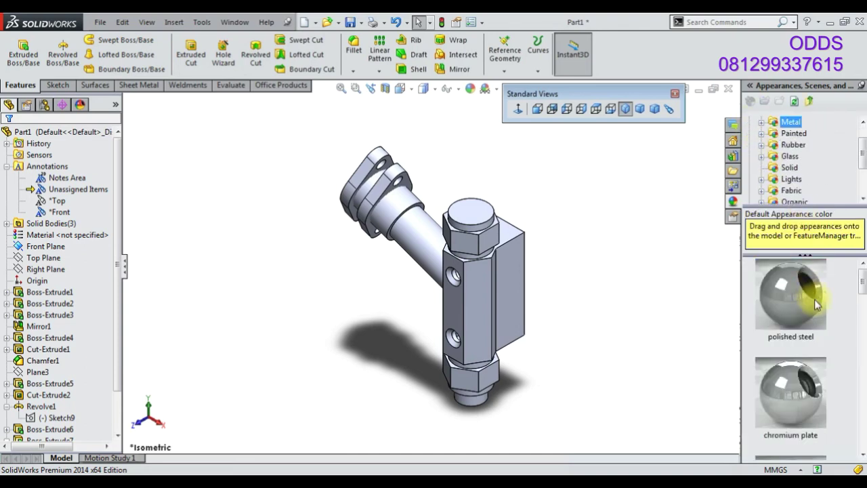
{"action": "scroll", "coordinate": [796, 342], "scroll_direction": "down", "scroll_amount": 2}
{"action": "double_click", "coordinate": [804, 272]}
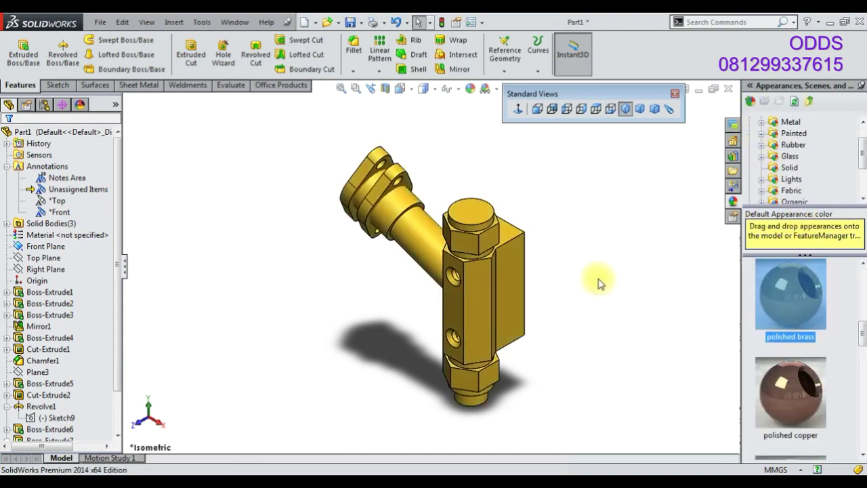
{"action": "scroll", "coordinate": [599, 283], "scroll_direction": "up", "scroll_amount": 1}
{"action": "scroll", "coordinate": [803, 447], "scroll_direction": "down", "scroll_amount": 1}
- View the nut's circular end face straight on
{"action": "mouse_move", "coordinate": [495, 405]}
{"action": "middle_mouse_down"}
{"action": "mouse_move", "coordinate": [407, 294]}
{"action": "mouse_move", "coordinate": [382, 298]}
{"action": "middle_mouse_up"}
{"action": "left_click", "coordinate": [381, 298]}
{"action": "left_click", "coordinate": [470, 257]}
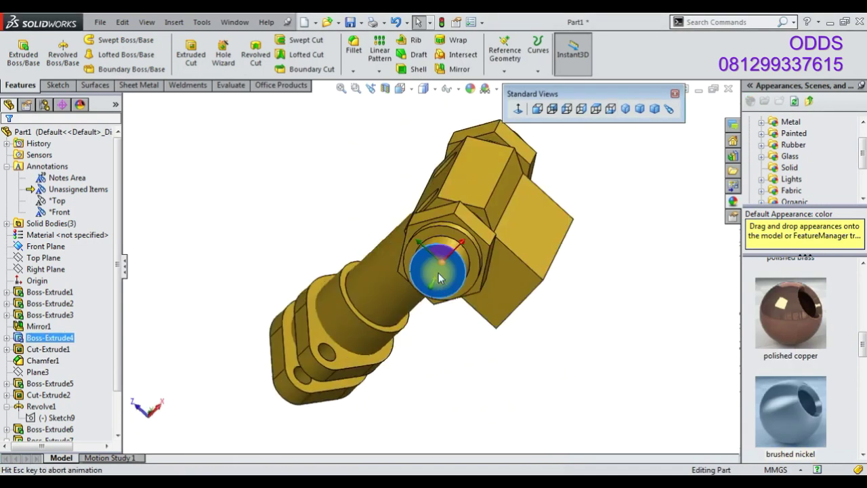
{"action": "left_click", "coordinate": [56, 86]}
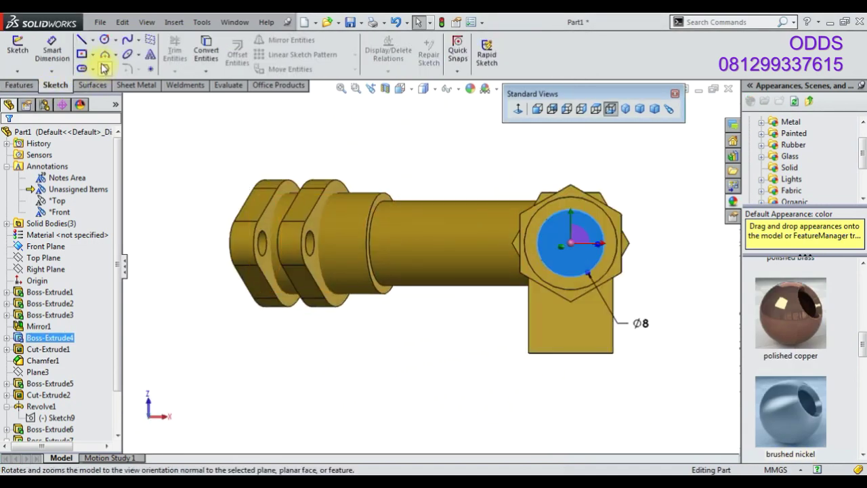
- Draw a circle centred on the hex body's end face and dimension it Ø5 mm
{"action": "left_click", "coordinate": [104, 40]}
{"action": "left_click", "coordinate": [571, 243]}
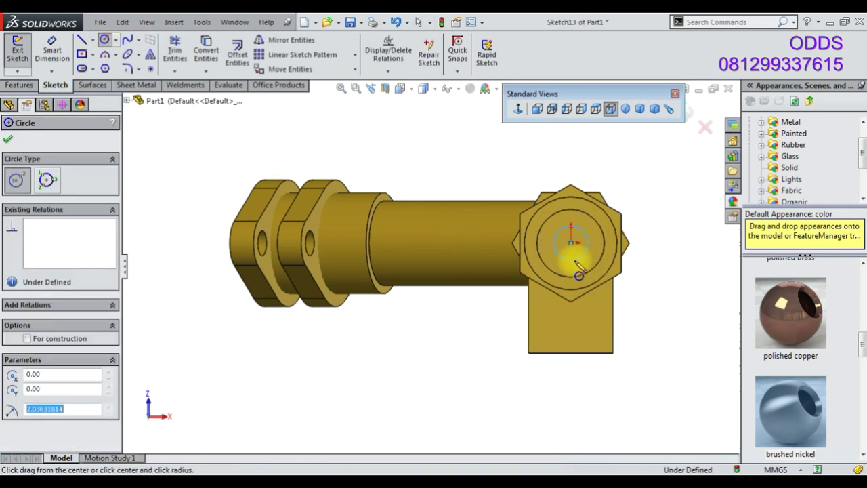
{"action": "left_click", "coordinate": [51, 50]}
{"action": "left_click", "coordinate": [559, 229]}
{"action": "left_click", "coordinate": [662, 257]}
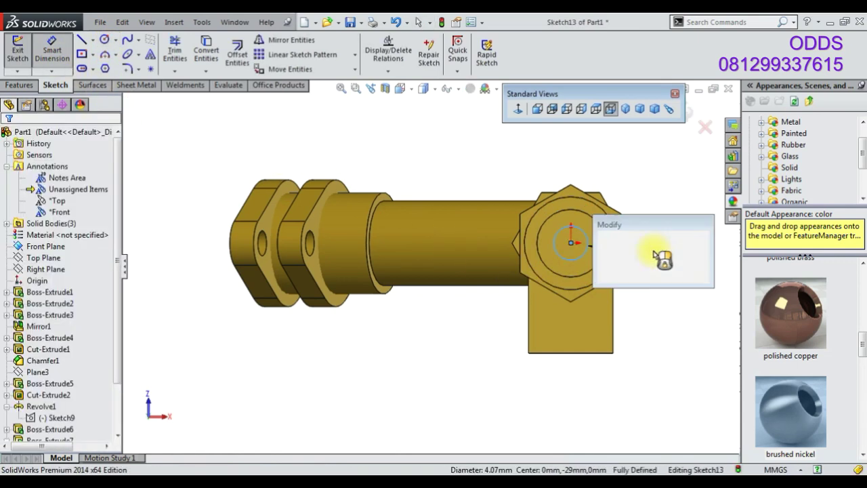
{"action": "type", "text": "6"}
{"action": "key", "text": "Return"}
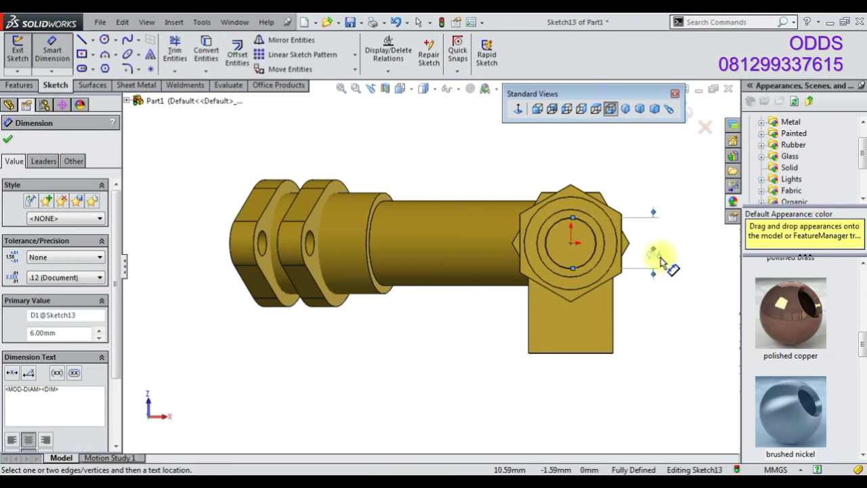
{"action": "double_click", "coordinate": [660, 259]}
{"action": "type", "text": "5"}
{"action": "key", "text": "Return"}
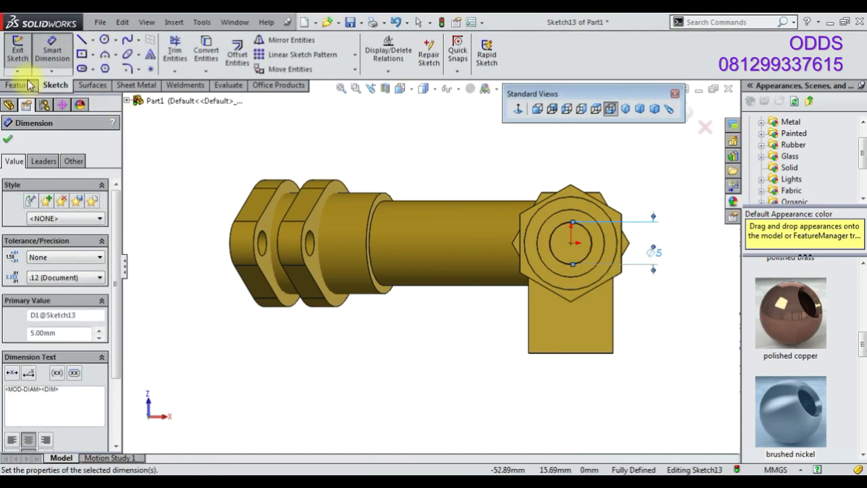
- Extrude the Ø5 circle 30 mm into a pin
{"action": "left_click", "coordinate": [30, 85]}
{"action": "left_click", "coordinate": [23, 57]}
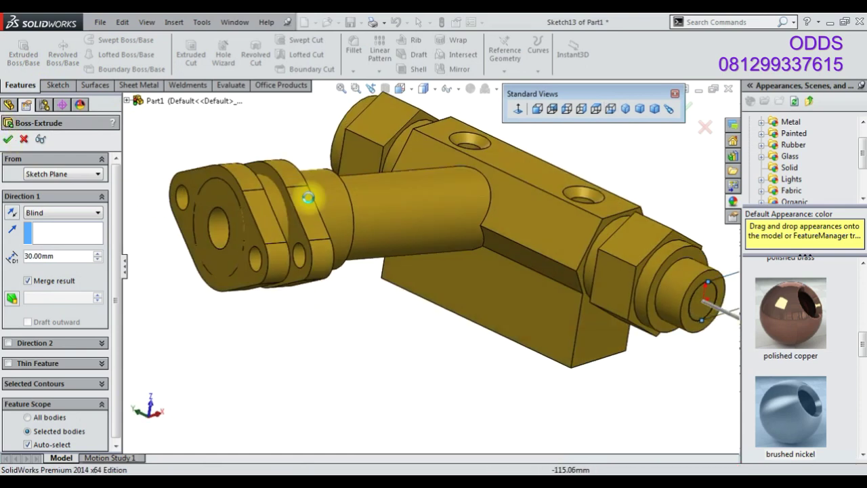
{"action": "key", "text": "Return"}
{"action": "scroll", "coordinate": [576, 315], "scroll_direction": "down", "scroll_amount": 3}
- Sketch a Ø4 mm circle on the pin's end face
{"action": "scroll", "coordinate": [528, 290], "scroll_direction": "down", "scroll_amount": 2}
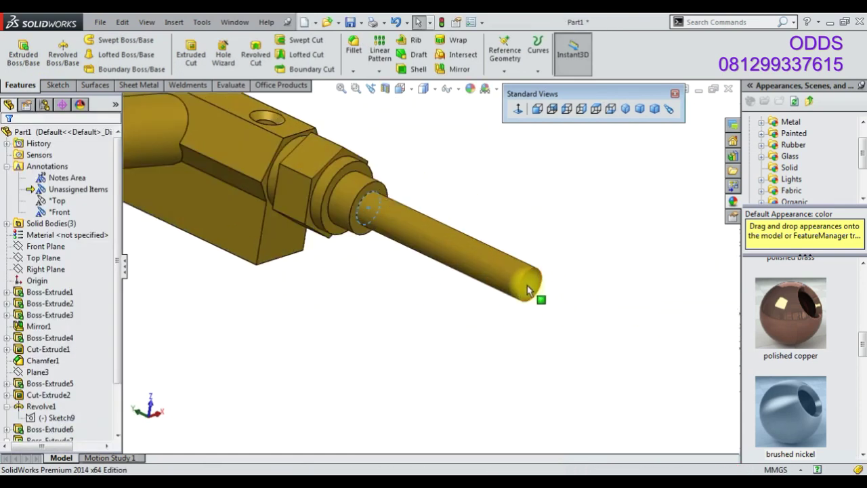
{"action": "left_click", "coordinate": [528, 290]}
{"action": "left_click", "coordinate": [573, 256]}
{"action": "left_click", "coordinate": [105, 40]}
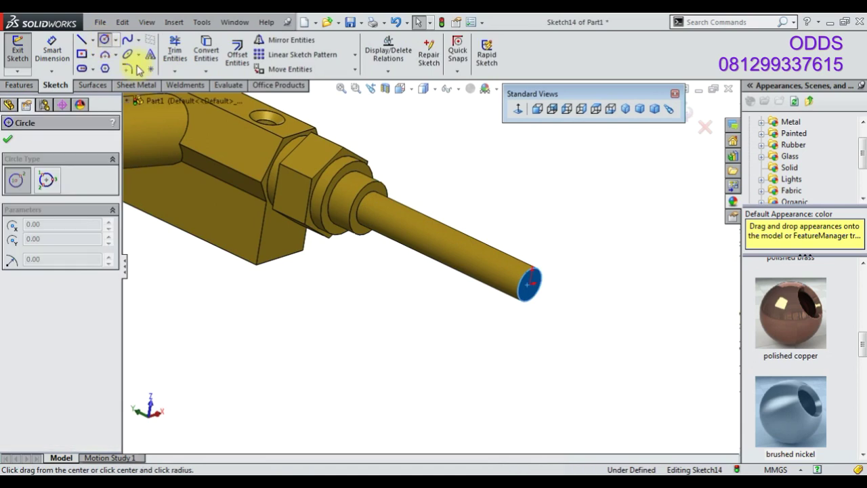
{"action": "scroll", "coordinate": [618, 319], "scroll_direction": "down", "scroll_amount": 4}
{"action": "left_click", "coordinate": [390, 231]}
{"action": "left_click", "coordinate": [399, 239]}
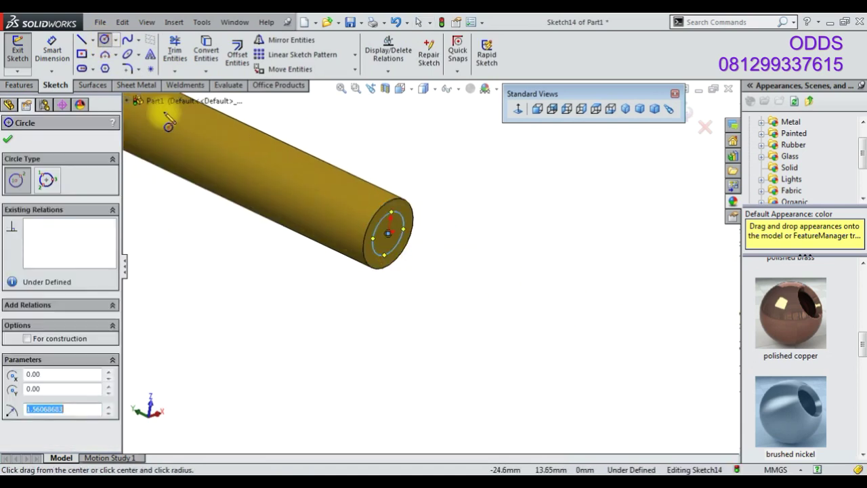
{"action": "left_click", "coordinate": [52, 50]}
{"action": "left_click", "coordinate": [404, 217]}
{"action": "left_click", "coordinate": [444, 234]}
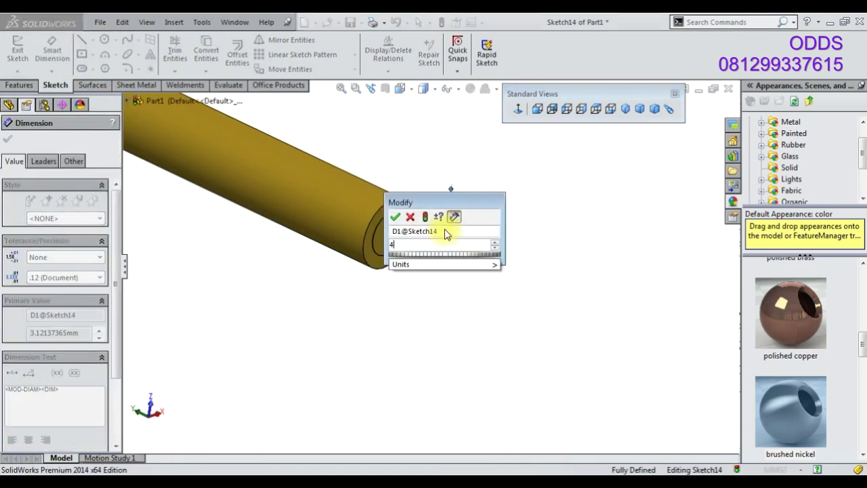
{"action": "type", "text": "4"}
{"action": "key", "text": "Return"}
- Cut the Ø4 circle into the pin as a 45 mm deep bore
{"action": "scroll", "coordinate": [443, 237], "scroll_direction": "up", "scroll_amount": 1}
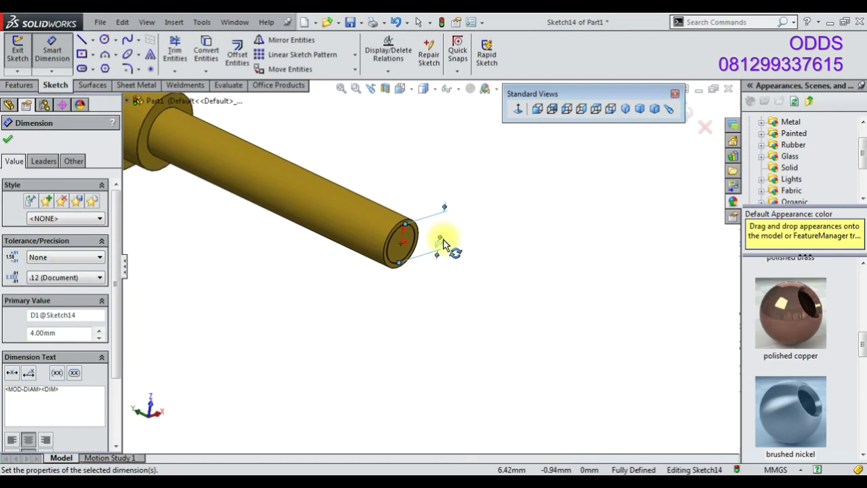
{"action": "left_click", "coordinate": [30, 84]}
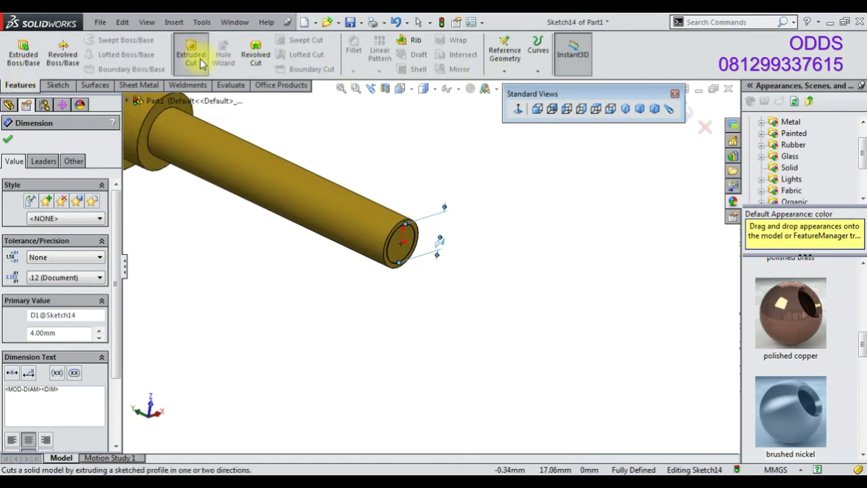
{"action": "left_click", "coordinate": [192, 49]}
{"action": "left_click", "coordinate": [624, 109]}
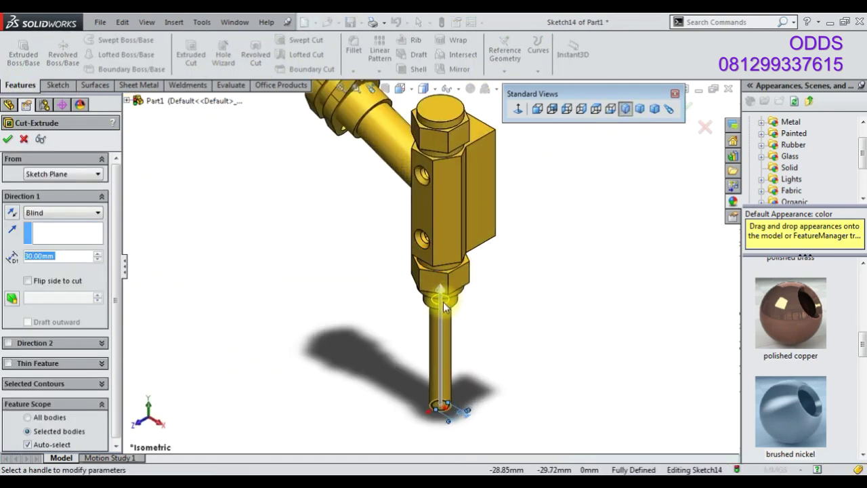
{"action": "mouse_move", "coordinate": [459, 315]}
{"action": "middle_mouse_down"}
{"action": "mouse_move", "coordinate": [465, 194]}
{"action": "mouse_move", "coordinate": [447, 263]}
{"action": "mouse_move", "coordinate": [484, 271]}
{"action": "mouse_move", "coordinate": [437, 296]}
{"action": "middle_mouse_up"}
{"action": "left_click", "coordinate": [450, 292]}
{"action": "left_click", "coordinate": [287, 226]}
{"action": "left_click", "coordinate": [8, 139]}
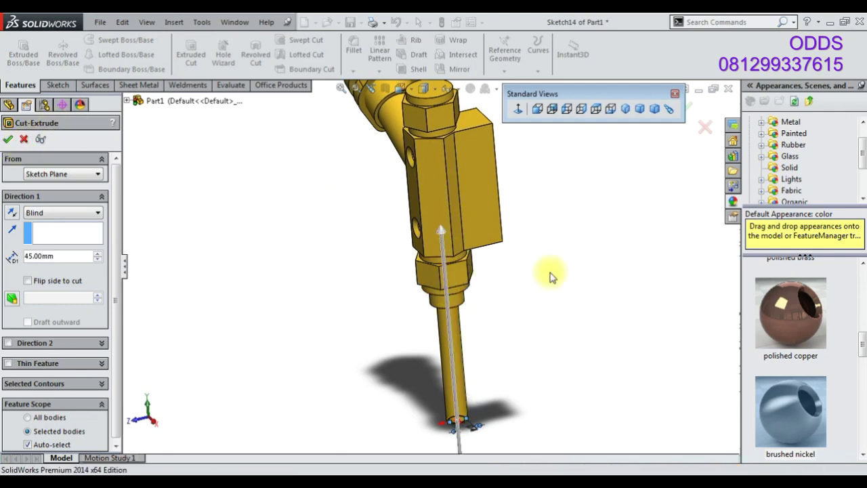
- Apply a polished copper appearance to the pin feature
{"action": "left_click", "coordinate": [57, 418]}
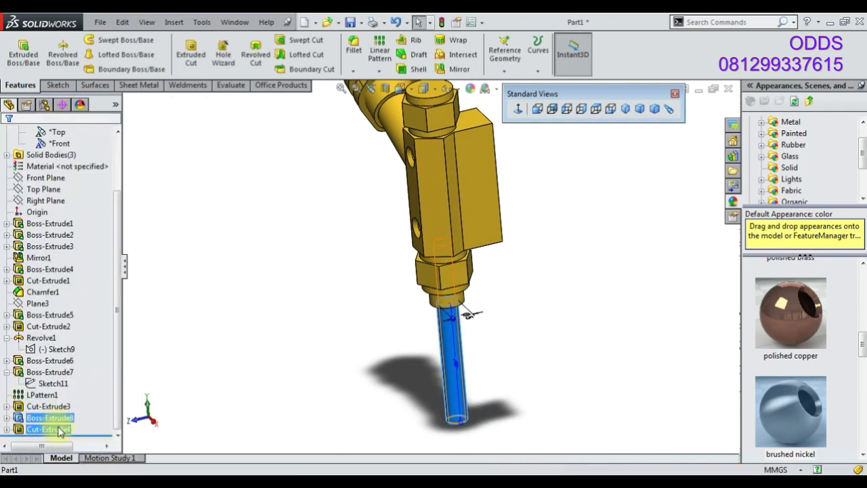
{"action": "left_click", "coordinate": [791, 313]}
{"action": "left_click", "coordinate": [581, 108]}
- Start a new sketch on the Front Plane in isometric view
{"action": "left_click", "coordinate": [59, 91]}
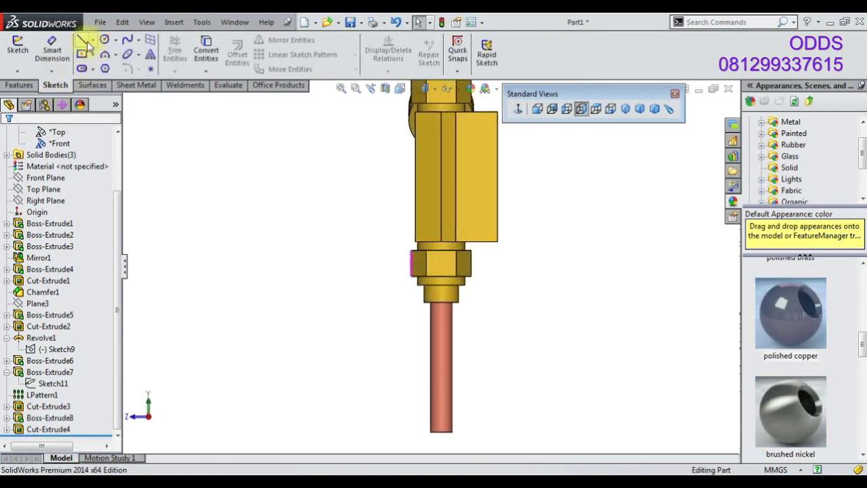
{"action": "left_click", "coordinate": [81, 40]}
{"action": "left_click", "coordinate": [8, 138]}
{"action": "left_click", "coordinate": [45, 200]}
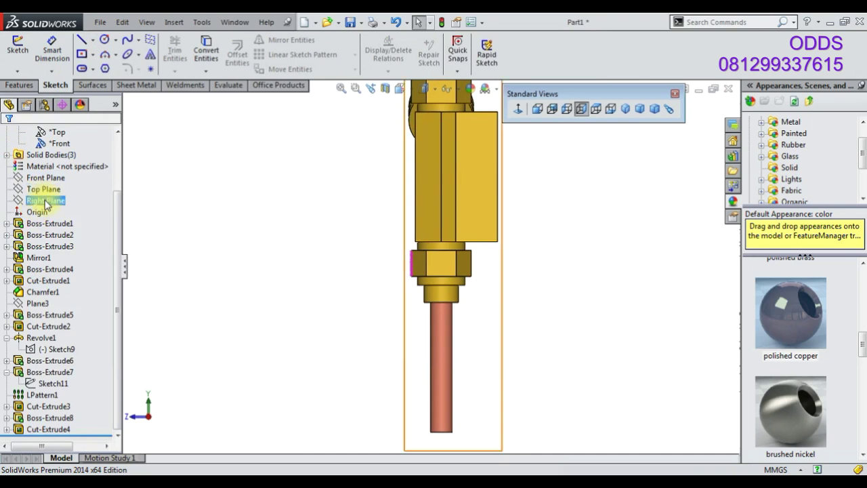
{"action": "left_click", "coordinate": [625, 108]}
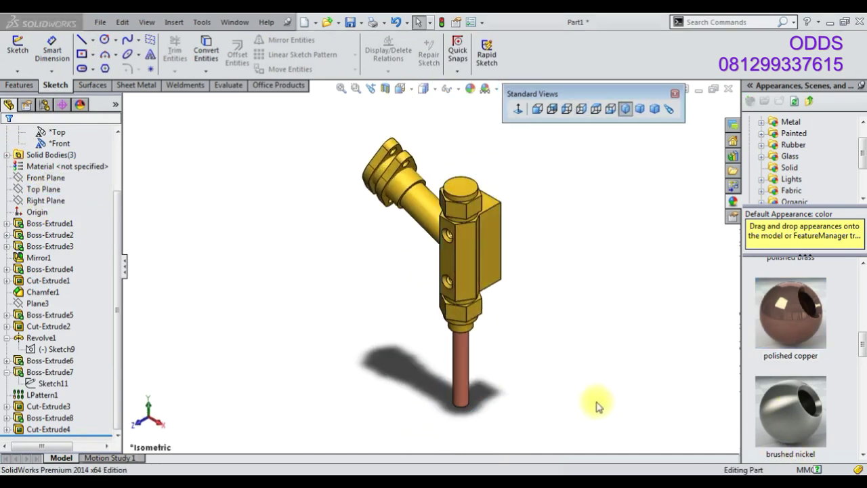
{"action": "left_click", "coordinate": [45, 178]}
{"action": "right_click", "coordinate": [46, 177]}
{"action": "left_click", "coordinate": [51, 164]}
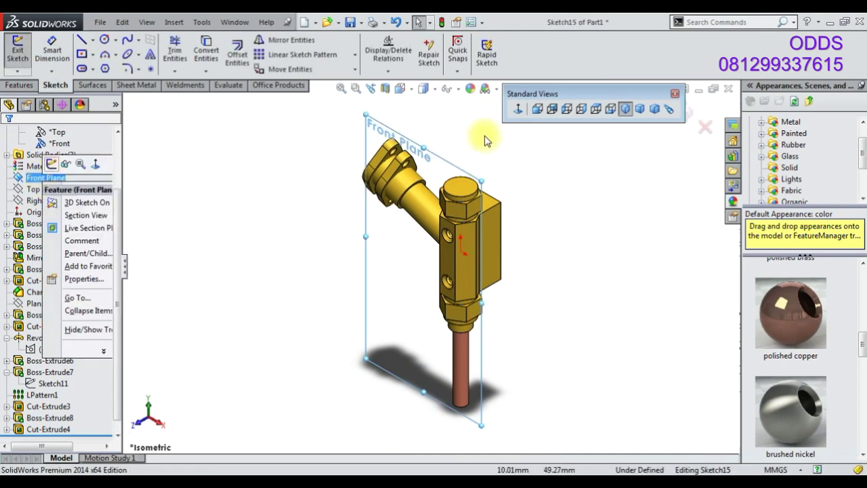
{"action": "left_click", "coordinate": [82, 40]}
{"action": "scroll", "coordinate": [496, 439], "scroll_direction": "down", "scroll_amount": 3}
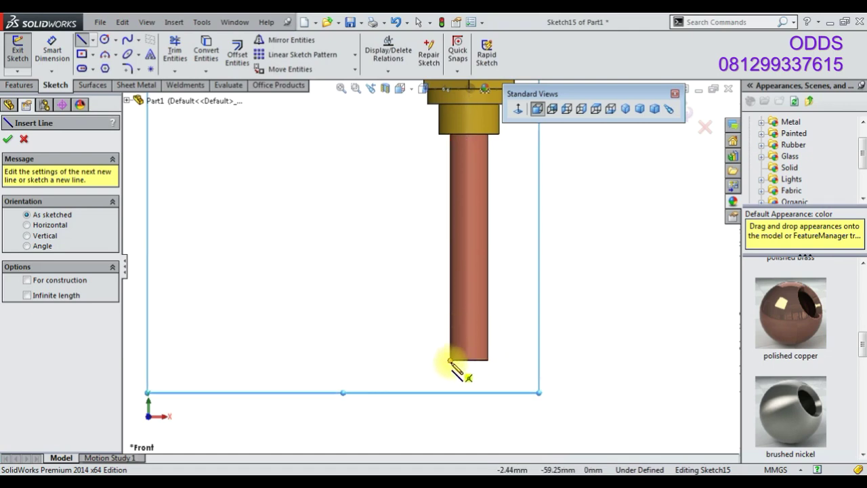
- Draw a diagonal line across the pin's bottom, angled 45° to its bottom edge
{"action": "left_click", "coordinate": [450, 360]}
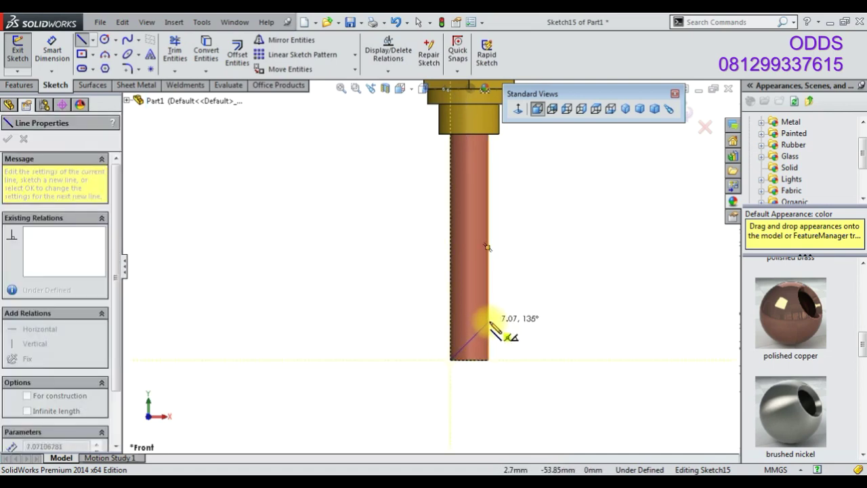
{"action": "left_click", "coordinate": [488, 323]}
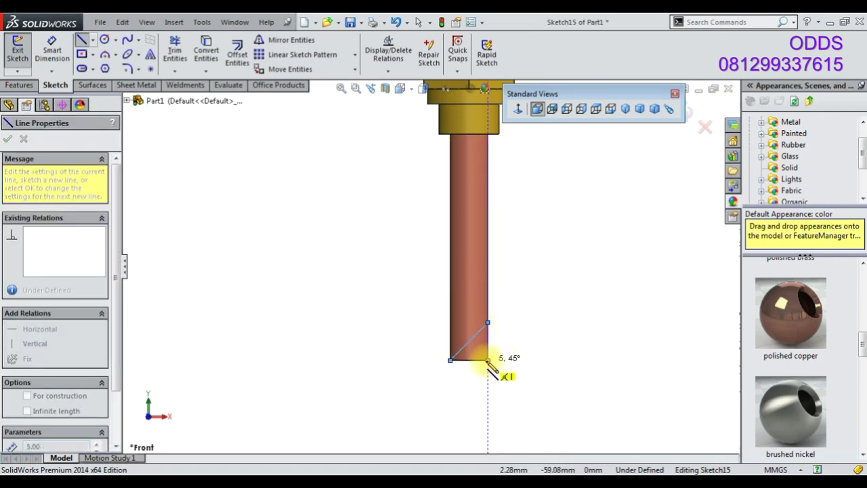
{"action": "key", "text": "Escape"}
{"action": "key", "text": "Escape"}
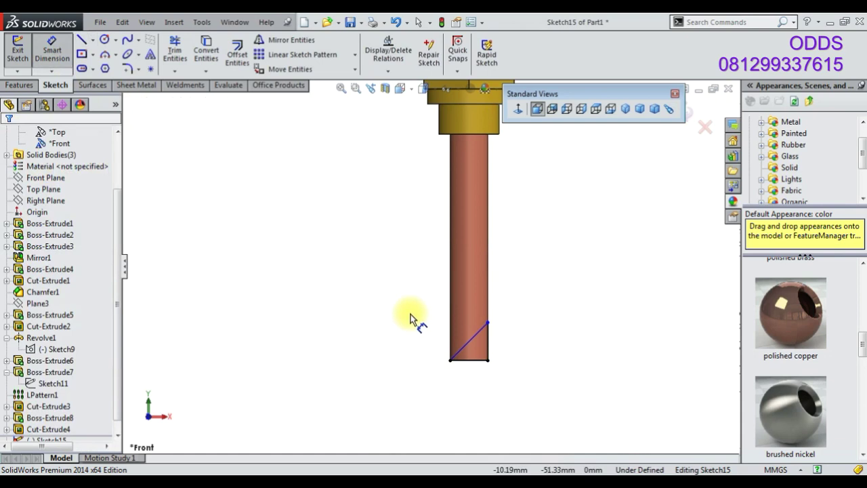
{"action": "scroll", "coordinate": [434, 338], "scroll_direction": "down", "scroll_amount": 3}
{"action": "left_click", "coordinate": [437, 325]}
{"action": "left_click", "coordinate": [452, 349]}
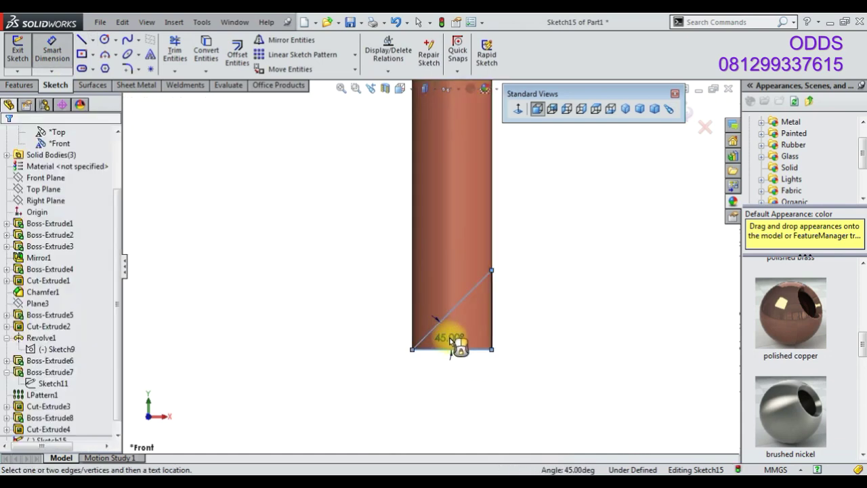
{"action": "left_click", "coordinate": [451, 340]}
{"action": "type", "text": "30"}
{"action": "key", "text": "Return"}
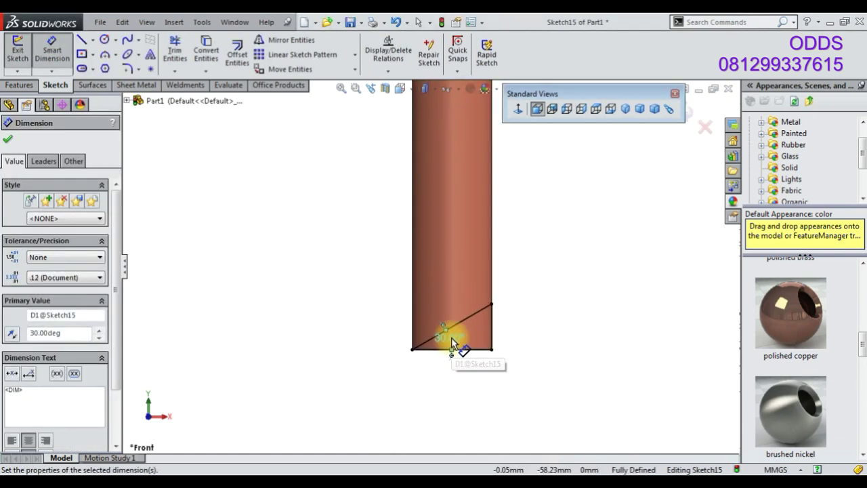
{"action": "double_click", "coordinate": [452, 337]}
{"action": "type", "text": "45"}
{"action": "key", "text": "Return"}
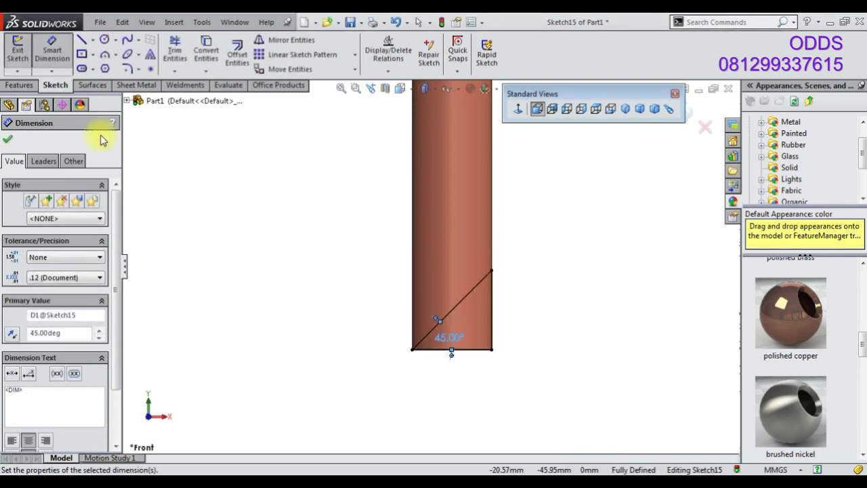
- Extruded Cut along the diagonal line with Through All - Both
{"action": "left_click", "coordinate": [19, 85]}
{"action": "left_click", "coordinate": [191, 54]}
{"action": "left_click", "coordinate": [73, 213]}
{"action": "left_click", "coordinate": [55, 240]}
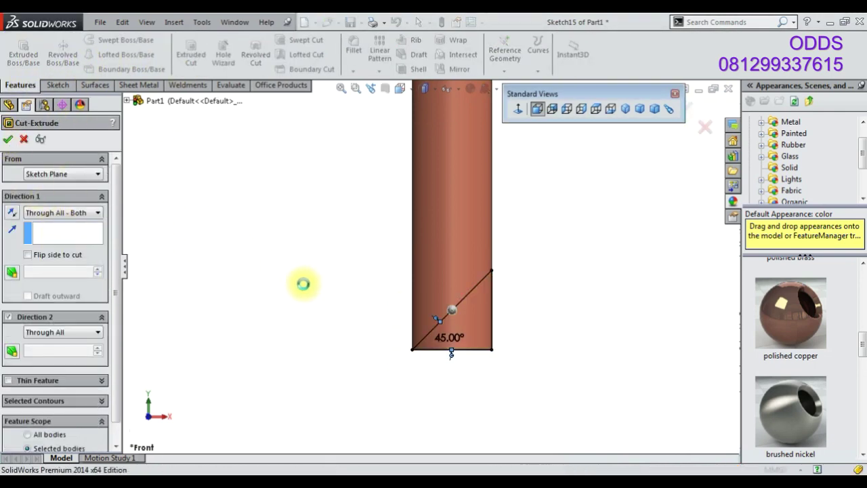
{"action": "key", "text": "Return"}
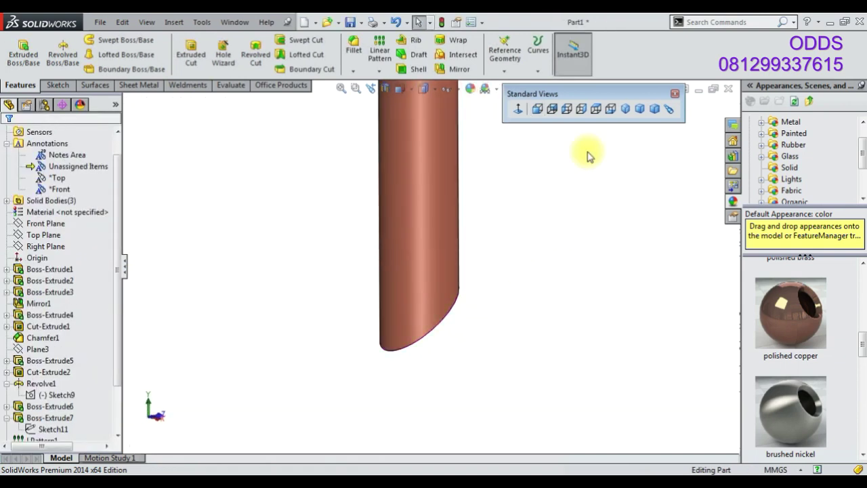
- Save the part as 42 PMP HOUSING
{"action": "left_click", "coordinate": [625, 112]}
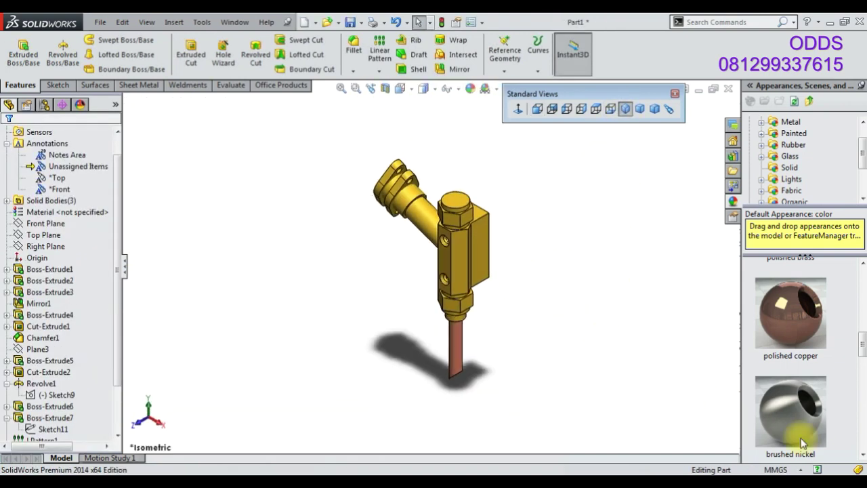
{"action": "left_click", "coordinate": [349, 23]}
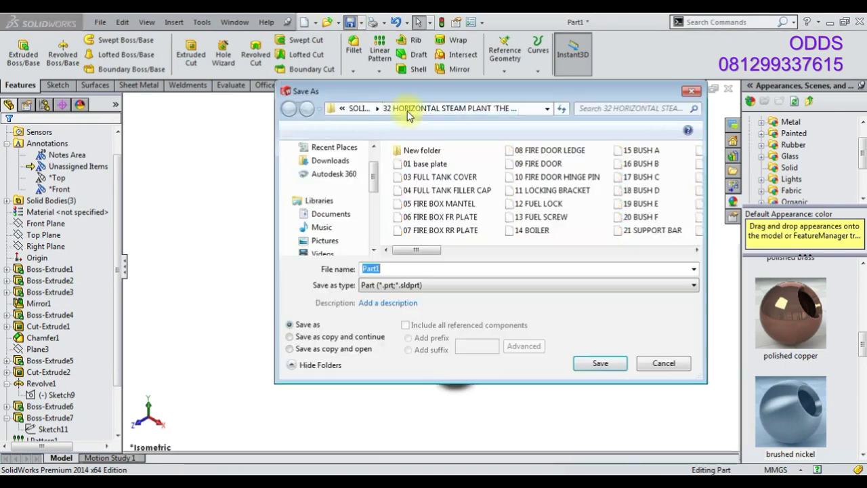
{"action": "type", "text": "42 PMP HOUSING"}
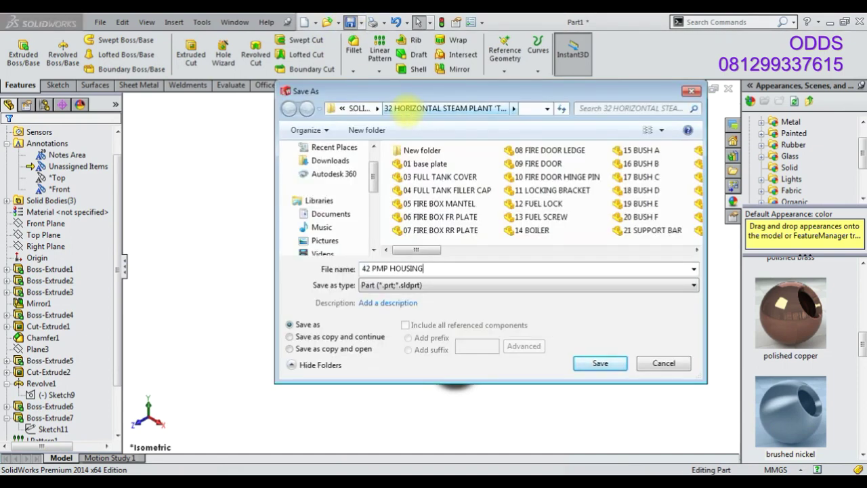
{"action": "left_click", "coordinate": [679, 251]}
{"action": "left_click", "coordinate": [600, 363]}
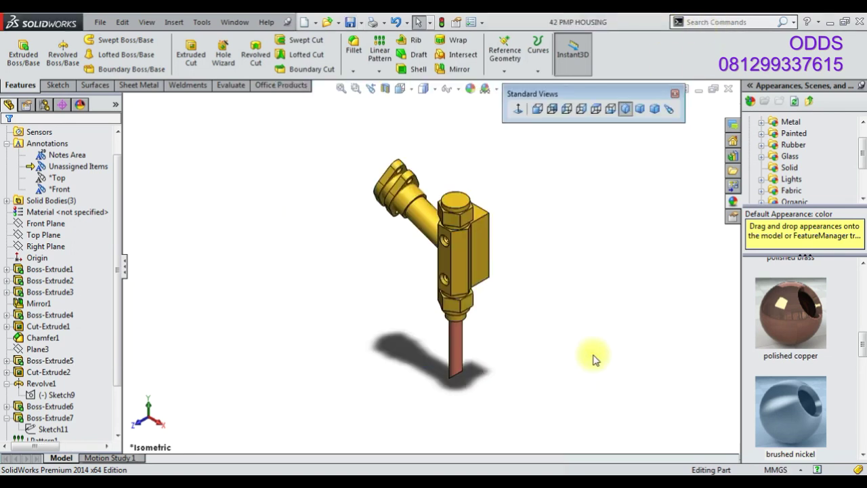
- Create a new part with a plain white scene and start a sketch on its Front Plane
{"action": "left_click", "coordinate": [305, 22]}
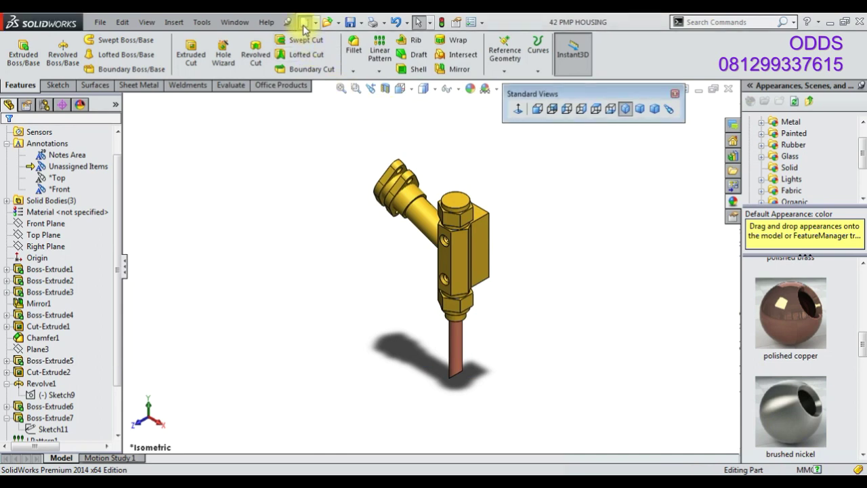
{"action": "left_click", "coordinate": [453, 407]}
{"action": "left_click", "coordinate": [486, 89]}
{"action": "left_click", "coordinate": [521, 116]}
{"action": "right_click", "coordinate": [45, 189]}
{"action": "left_click", "coordinate": [38, 170]}
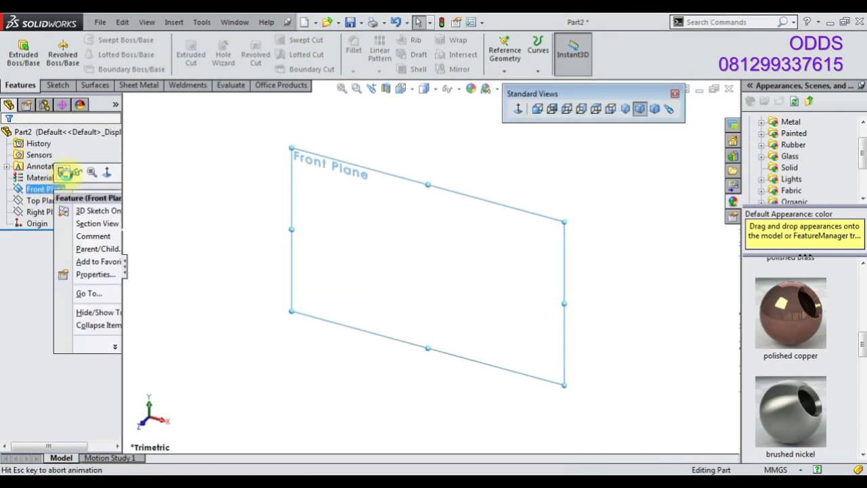
{"action": "left_click", "coordinate": [92, 39]}
{"action": "left_click", "coordinate": [109, 64]}
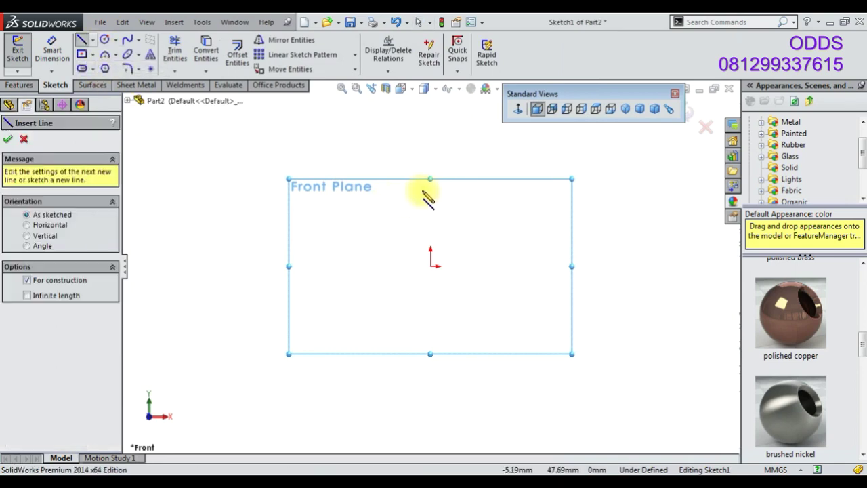
- Draw a horizontal centreline from the origin to the left
{"action": "left_click", "coordinate": [431, 189]}
{"action": "left_click", "coordinate": [430, 266]}
{"action": "left_click", "coordinate": [353, 267]}
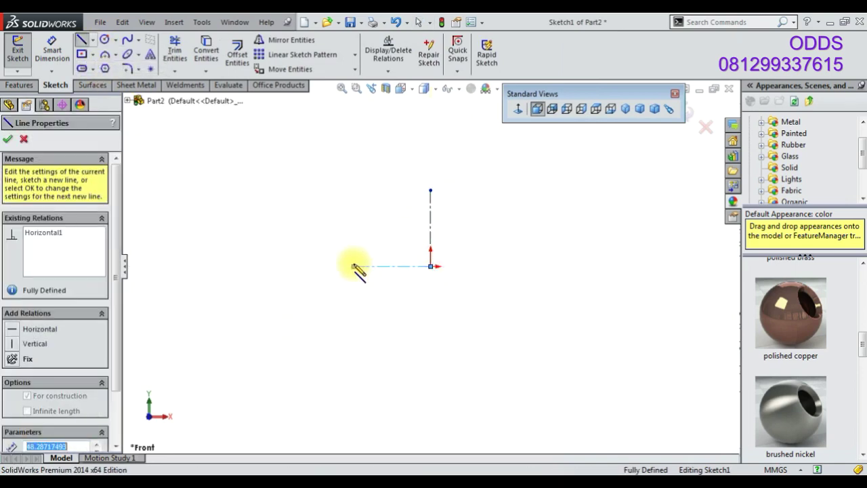
- Add circles at the left and top centreline ends plus a larger concentric left circle
{"action": "left_click", "coordinate": [105, 39]}
{"action": "left_click", "coordinate": [360, 282]}
{"action": "left_click", "coordinate": [430, 190]}
{"action": "left_click", "coordinate": [440, 201]}
{"action": "right_click", "coordinate": [203, 128]}
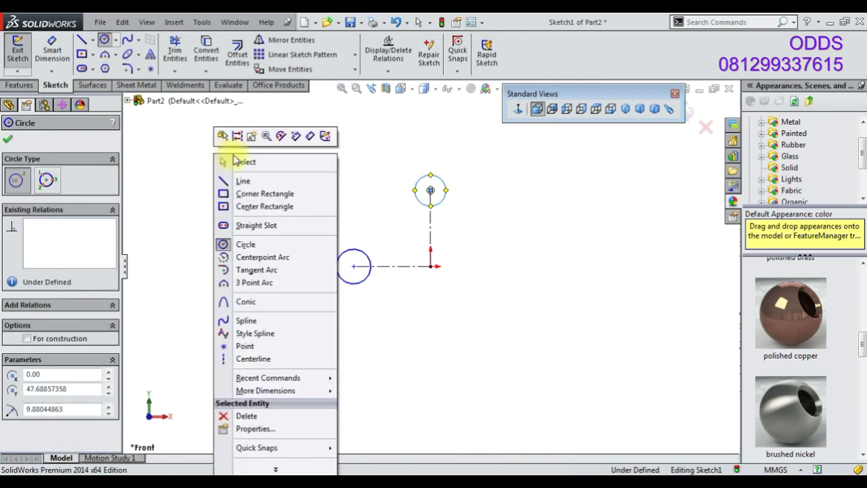
{"action": "left_click", "coordinate": [353, 267]}
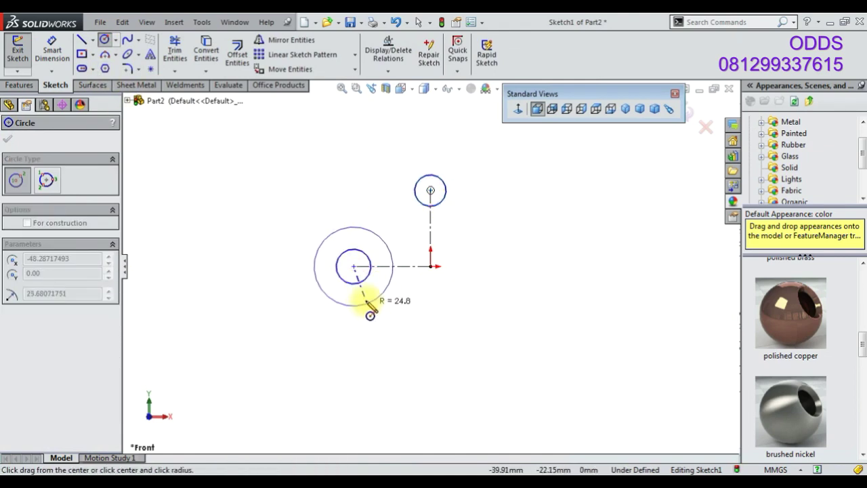
{"action": "left_click", "coordinate": [366, 298]}
{"action": "left_click", "coordinate": [84, 55]}
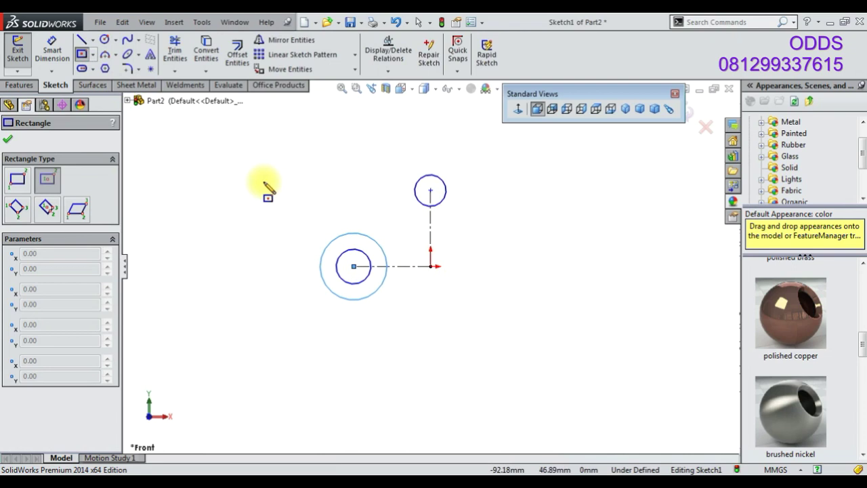
- Draw corner rectangles around the concentric left circles and the small top circle
{"action": "right_click", "coordinate": [162, 131]}
{"action": "left_click", "coordinate": [92, 54]}
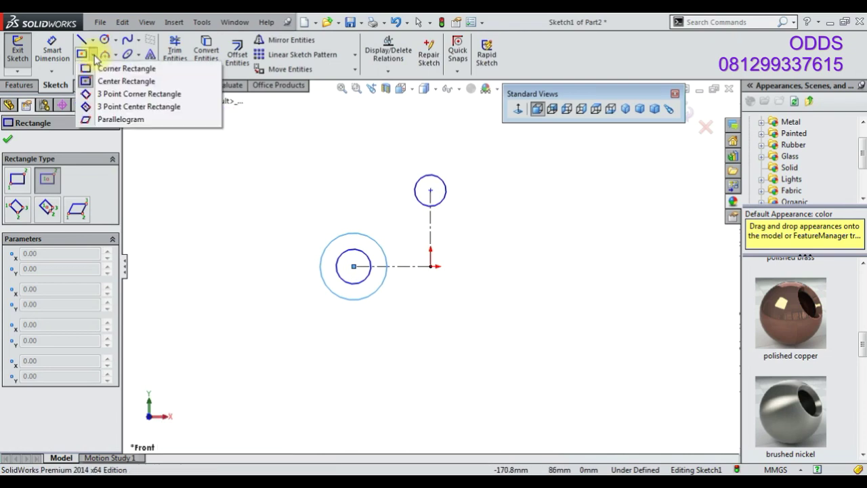
{"action": "left_click", "coordinate": [112, 66]}
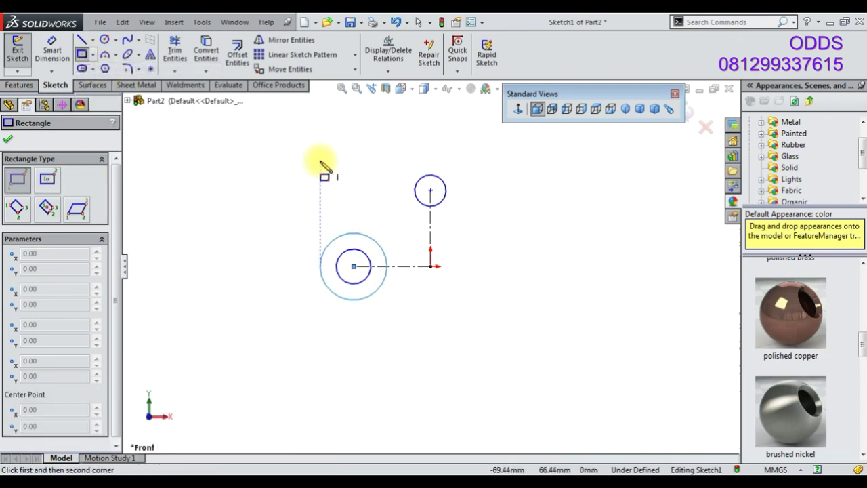
{"action": "left_click", "coordinate": [302, 224]}
{"action": "left_click", "coordinate": [399, 311]}
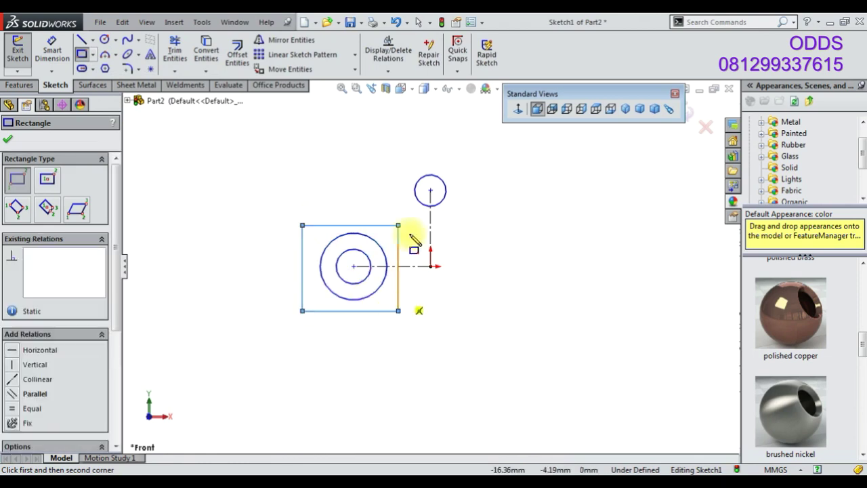
{"action": "left_click", "coordinate": [466, 218]}
{"action": "key", "text": "Escape"}
{"action": "left_click", "coordinate": [54, 51]}
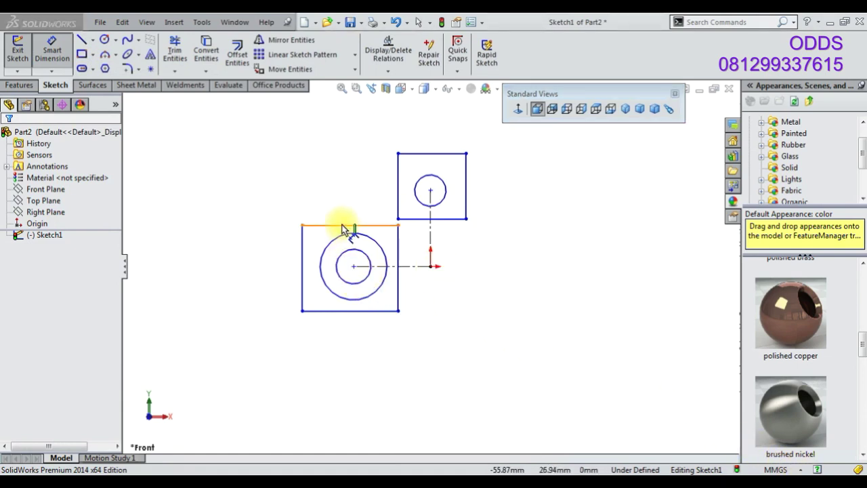
- Delete all four edges of the left rectangle
{"action": "key", "text": "Escape"}
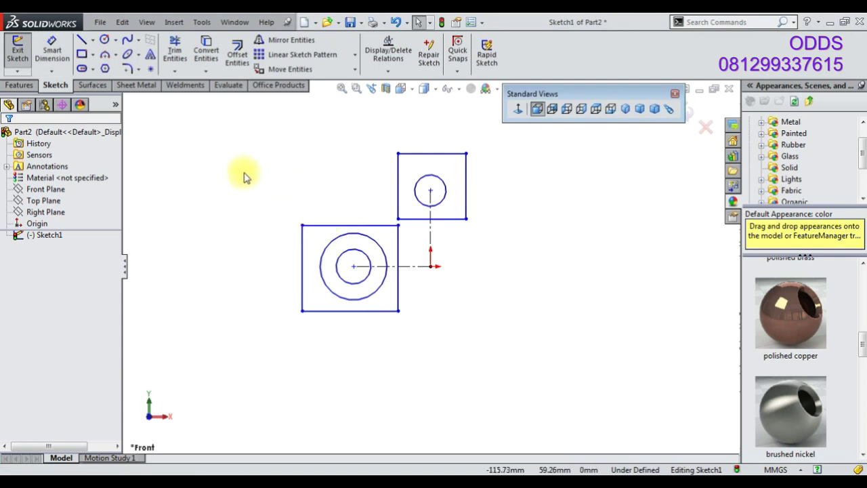
{"action": "left_click", "coordinate": [321, 227]}
{"action": "key", "text": "Delete"}
{"action": "left_click", "coordinate": [303, 251]}
{"action": "key", "text": "Delete"}
{"action": "left_click", "coordinate": [354, 311]}
{"action": "key", "text": "Delete"}
{"action": "left_click", "coordinate": [398, 296]}
{"action": "key", "text": "Delete"}
- Dimension the outer left circle Ø11, the inner left circle Ø4 and the top circle Ø4
{"action": "left_click", "coordinate": [52, 50]}
{"action": "left_click", "coordinate": [320, 277]}
{"action": "left_click", "coordinate": [303, 288]}
{"action": "type", "text": "11"}
{"action": "key", "text": "Return"}
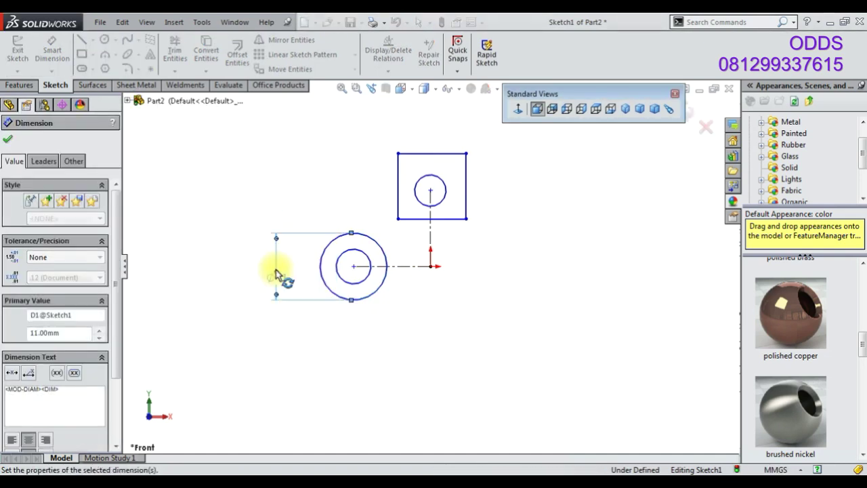
{"action": "left_click", "coordinate": [372, 264]}
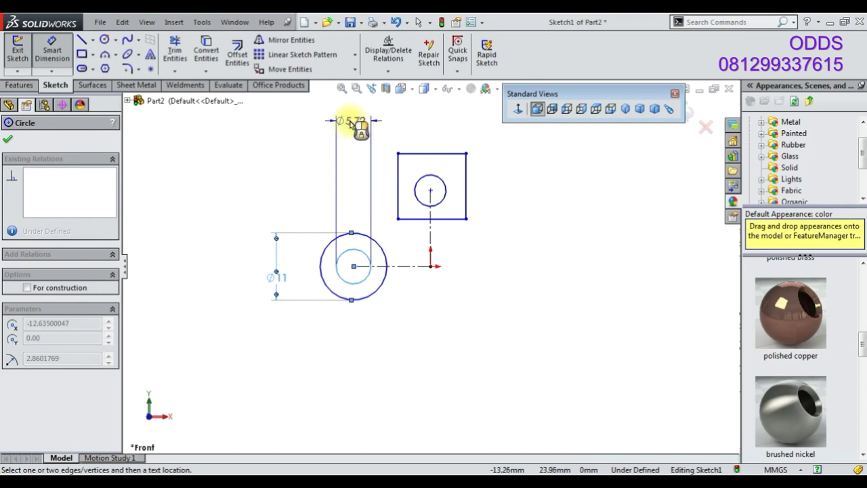
{"action": "left_click", "coordinate": [354, 123]}
{"action": "type", "text": "4"}
{"action": "key", "text": "Return"}
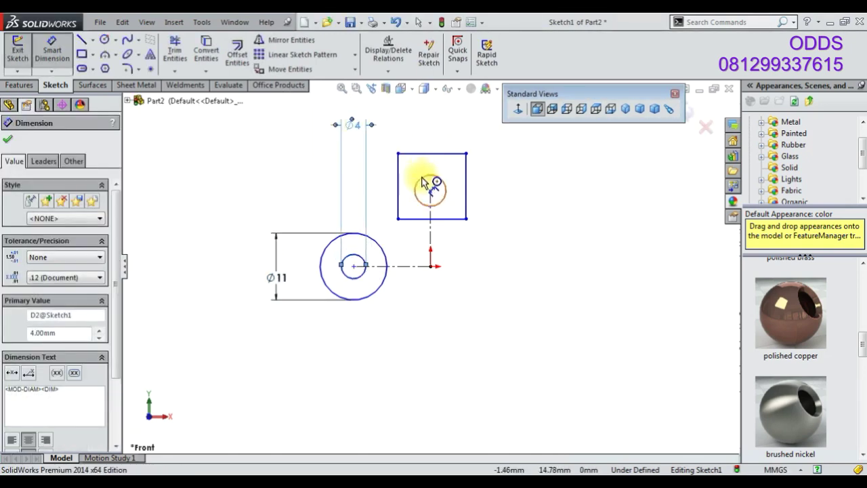
{"action": "left_click", "coordinate": [421, 183]}
{"action": "left_click", "coordinate": [437, 119]}
{"action": "type", "text": "4"}
{"action": "key", "text": "Return"}
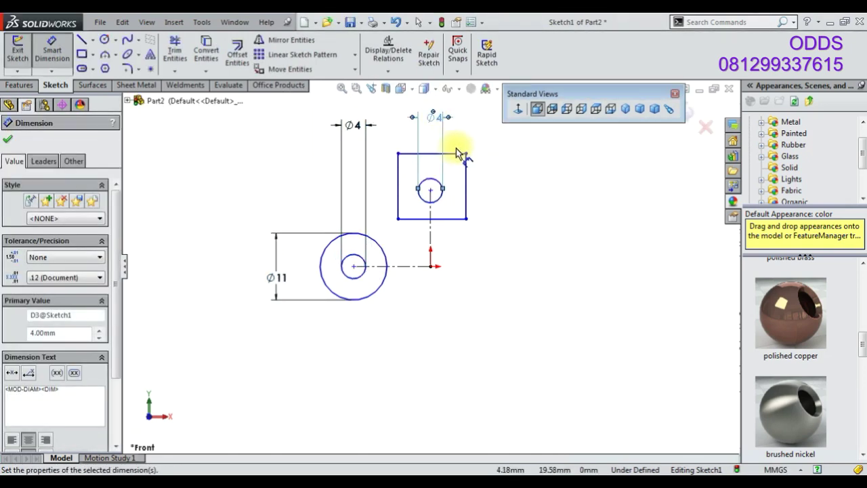
{"action": "key", "text": "Escape"}
- Make the top square's four sides equal and dimension its width 11
{"action": "left_click", "coordinate": [420, 156]}
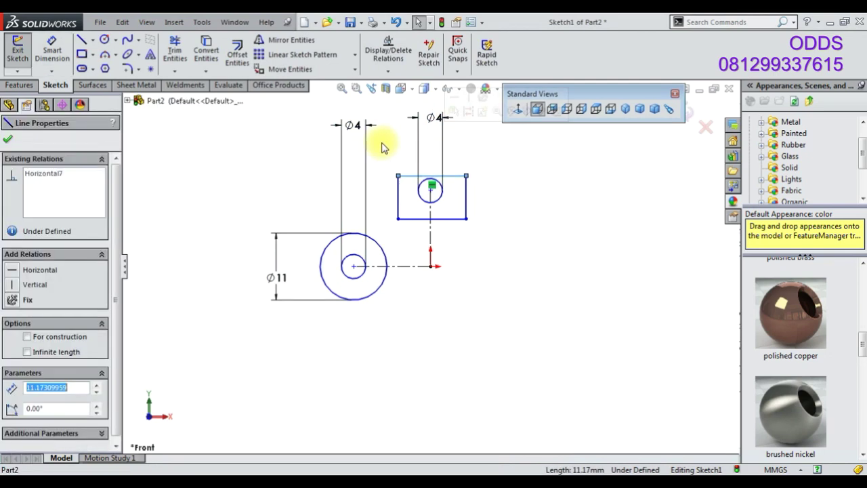
{"action": "left_click_drag", "start_coordinate": [382, 139], "coordinate": [491, 231]}
{"action": "left_click", "coordinate": [439, 188], "text": "ctrl"}
{"action": "left_click", "coordinate": [536, 148]}
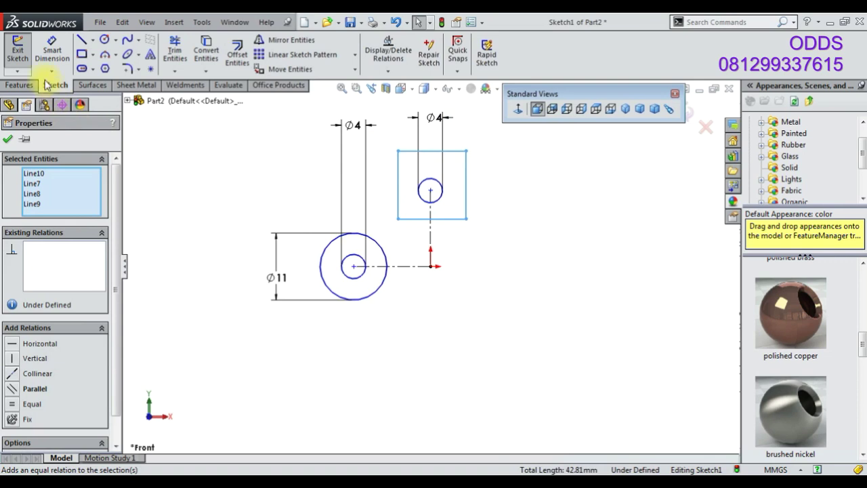
{"action": "left_click", "coordinate": [52, 53]}
{"action": "left_click", "coordinate": [437, 150]}
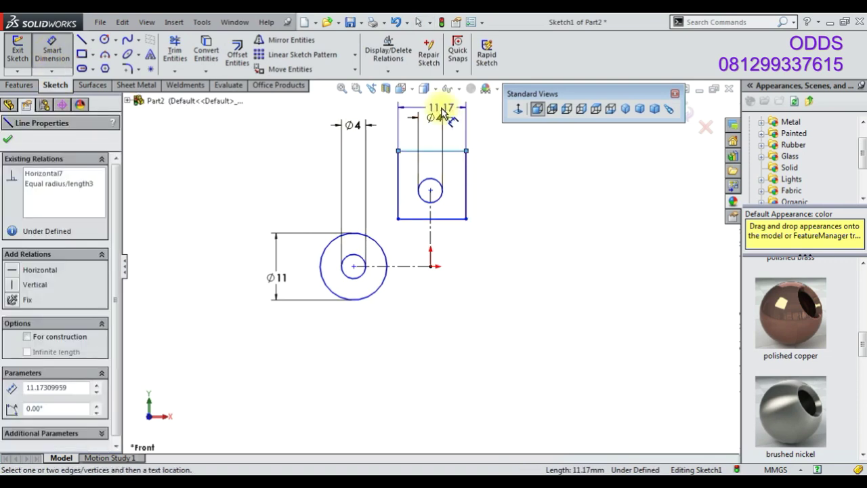
{"action": "left_click", "coordinate": [439, 107]}
{"action": "type", "text": "11"}
{"action": "key", "text": "Return"}
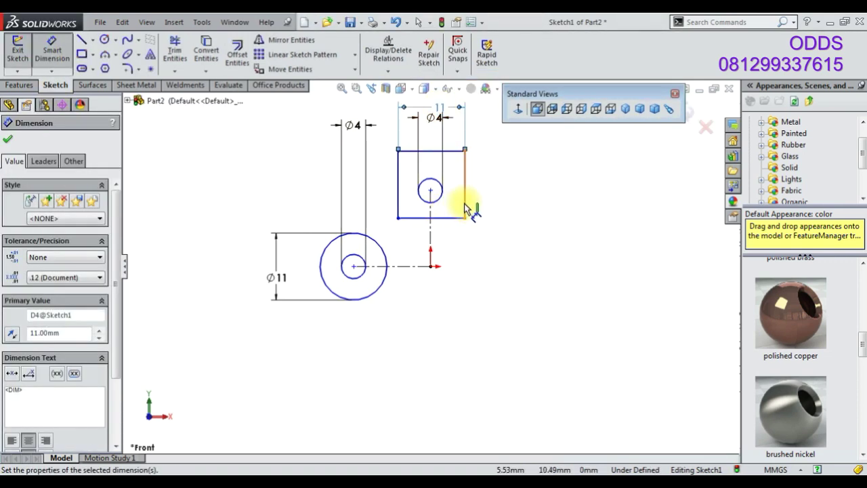
- Dimension the top hole 5.5 from the square's right and top edges
{"action": "left_click", "coordinate": [464, 203]}
{"action": "left_click", "coordinate": [453, 237]}
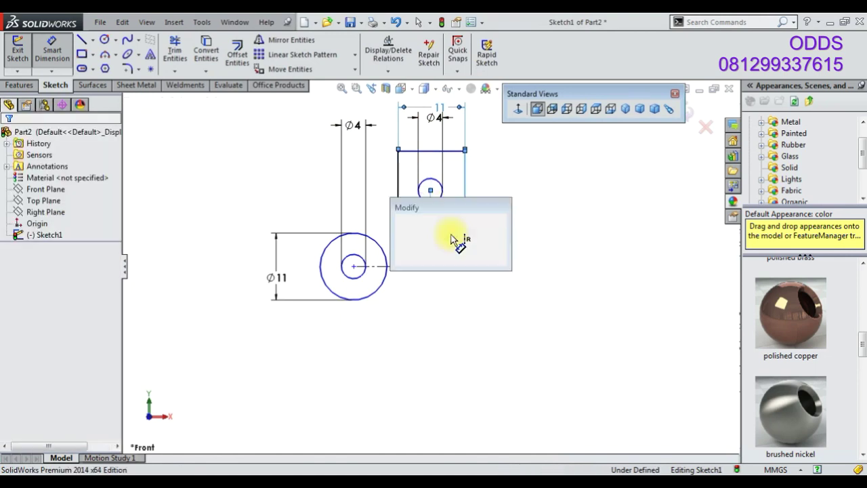
{"action": "type", "text": "5.5"}
{"action": "key", "text": "Return"}
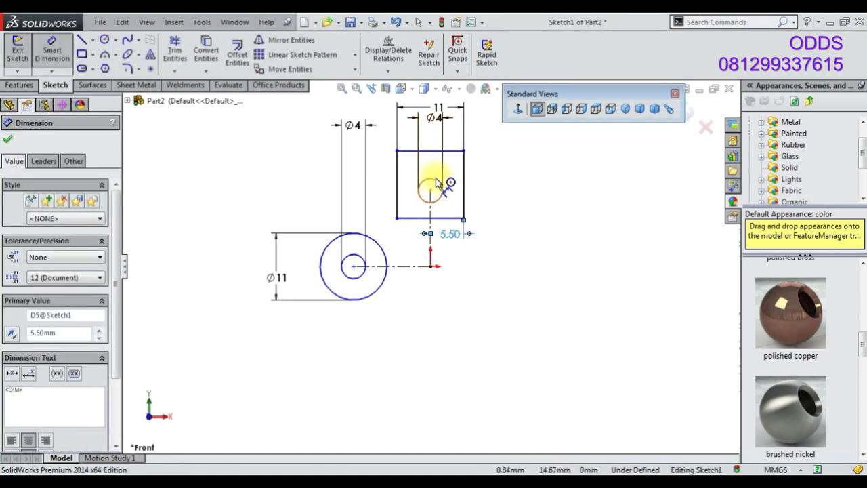
{"action": "left_click", "coordinate": [437, 183]}
{"action": "left_click", "coordinate": [441, 150]}
{"action": "left_click", "coordinate": [508, 149]}
{"action": "type", "text": "5."}
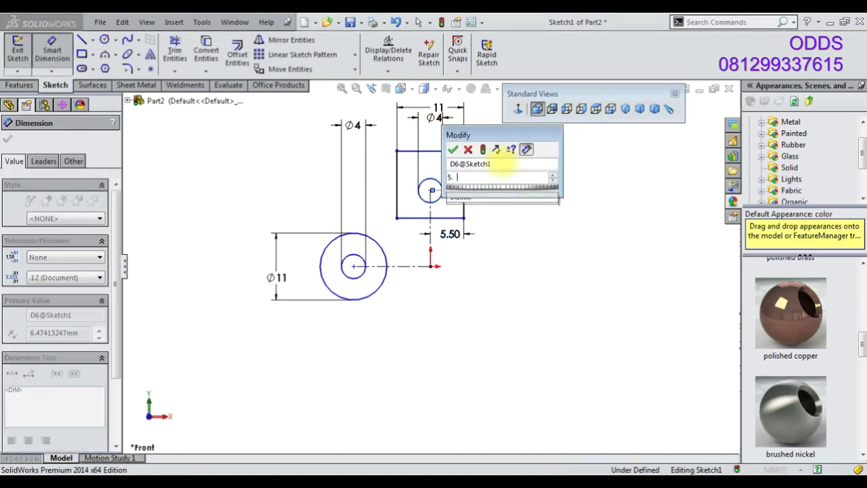
{"action": "type", "text": "5"}
{"action": "key", "text": "Return"}
{"action": "key", "text": "Escape"}
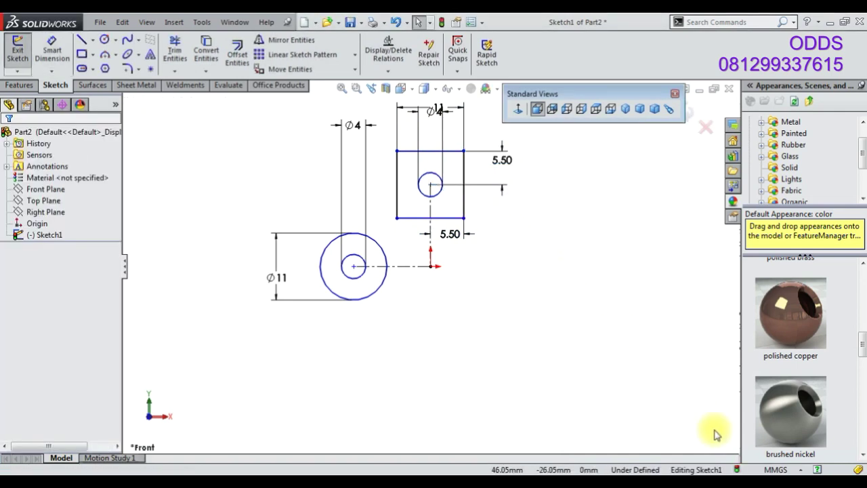
- Dimension the vertical centreline at 9 mm and the hole's horizontal offset at 9 mm
{"action": "scroll", "coordinate": [474, 294], "scroll_direction": "up", "scroll_amount": 2}
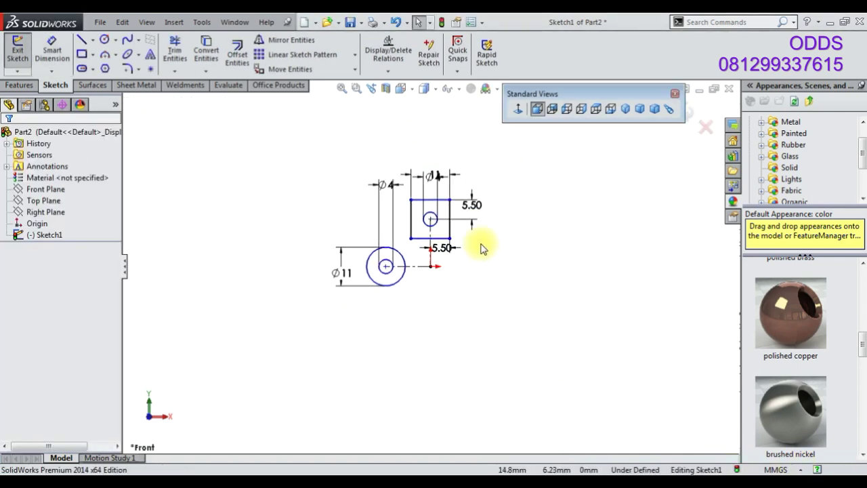
{"action": "scroll", "coordinate": [477, 244], "scroll_direction": "down", "scroll_amount": 1}
{"action": "left_click", "coordinate": [63, 49]}
{"action": "left_click", "coordinate": [405, 227]}
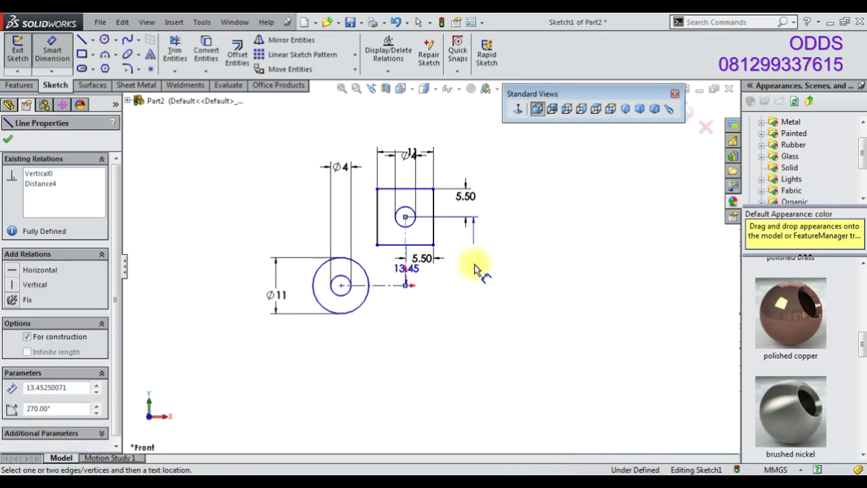
{"action": "left_click", "coordinate": [478, 266]}
{"action": "type", "text": "9"}
{"action": "key", "text": "Return"}
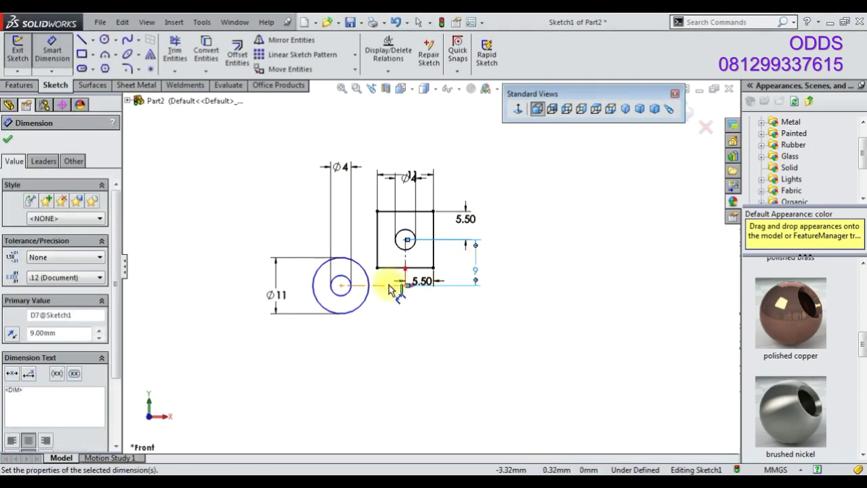
{"action": "left_click", "coordinate": [390, 285]}
{"action": "left_click", "coordinate": [369, 330]}
{"action": "type", "text": "9"}
{"action": "key", "text": "Return"}
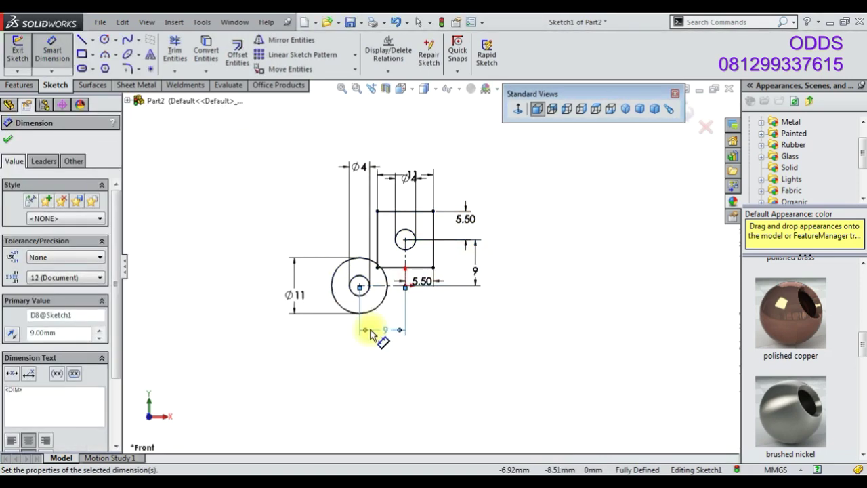
- Replace the 5.50 vertical dimension with a 3 mm hole-to-top-edge distance
{"action": "left_click", "coordinate": [466, 226]}
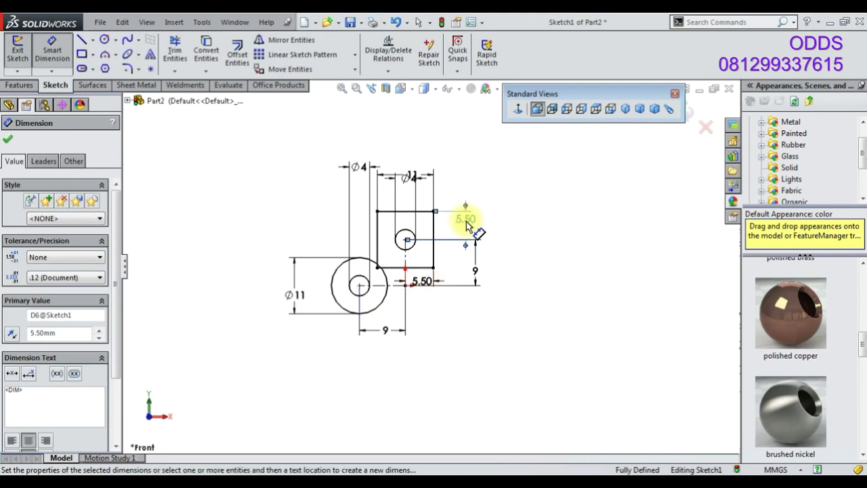
{"action": "key", "text": "Delete"}
{"action": "left_click", "coordinate": [406, 238]}
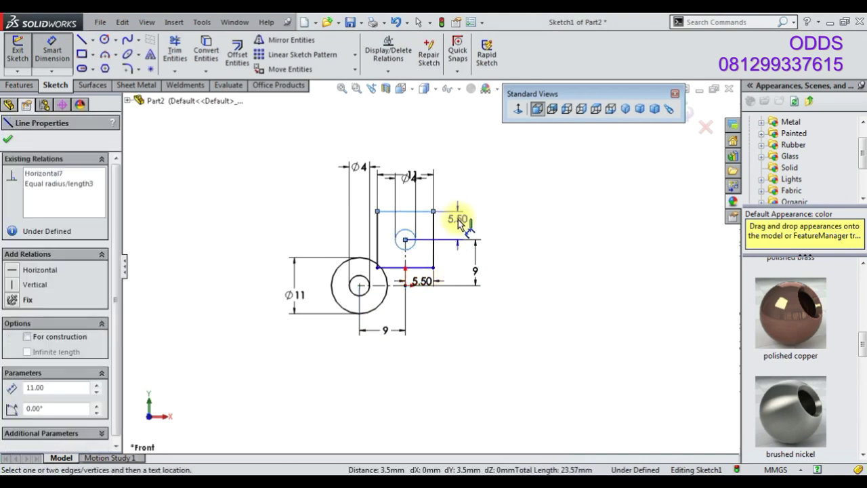
{"action": "left_click", "coordinate": [457, 224]}
{"action": "type", "text": "3"}
{"action": "key", "text": "Return"}
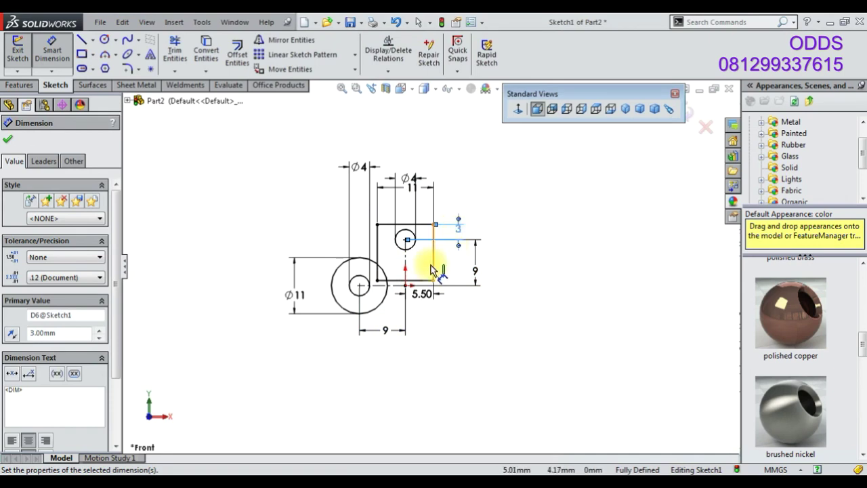
{"action": "scroll", "coordinate": [429, 268], "scroll_direction": "down", "scroll_amount": 2}
{"action": "scroll", "coordinate": [437, 265], "scroll_direction": "up", "scroll_amount": 1}
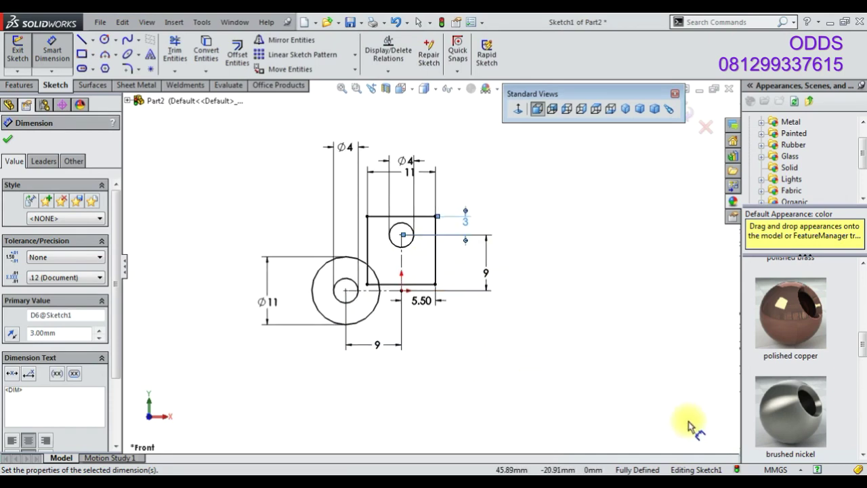
- Draw a short line from the large circle's top to the square's left edge
{"action": "left_click", "coordinate": [82, 44]}
{"action": "scroll", "coordinate": [277, 244], "scroll_direction": "down", "scroll_amount": 2}
{"action": "left_click", "coordinate": [377, 262]}
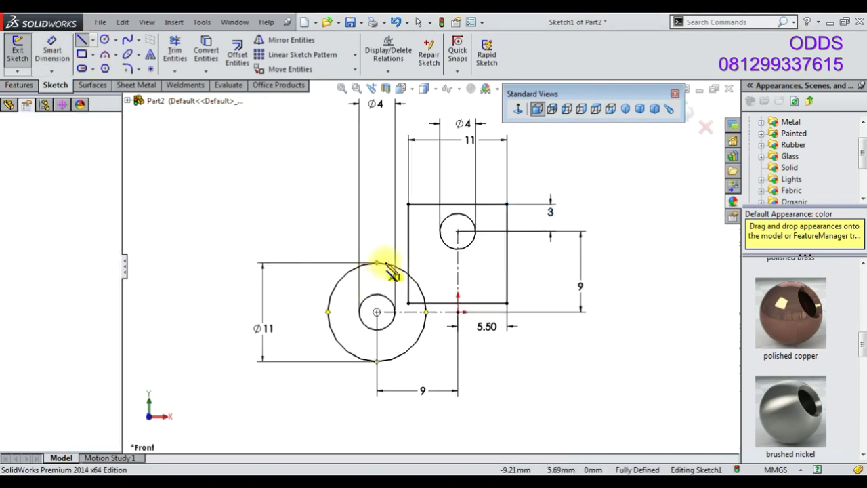
{"action": "left_click", "coordinate": [408, 262]}
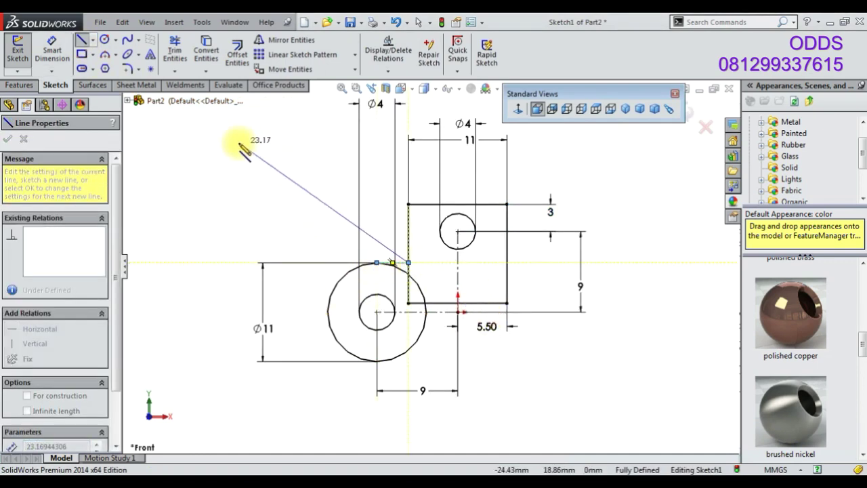
{"action": "key", "text": "Escape"}
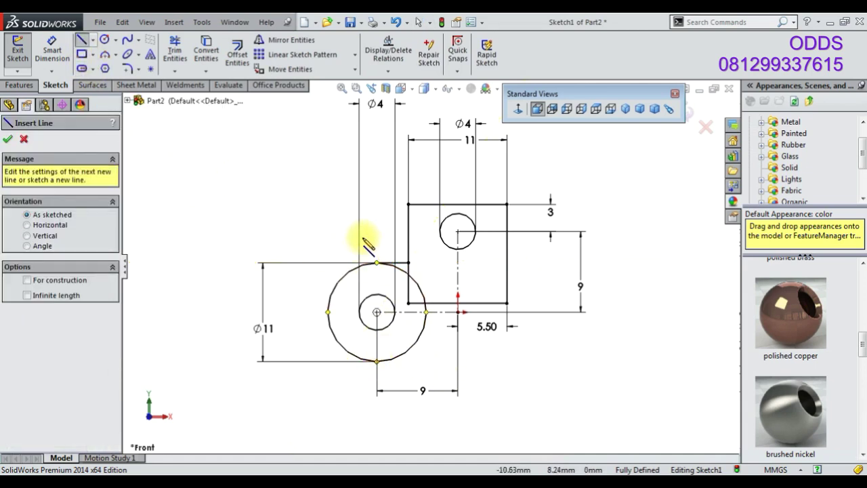
{"action": "key", "text": "Escape"}
{"action": "scroll", "coordinate": [407, 264], "scroll_direction": "down", "scroll_amount": 2}
- Draw a horizontal centerline from the circle centre to its left quadrant
{"action": "left_click", "coordinate": [174, 51]}
{"action": "scroll", "coordinate": [400, 349], "scroll_direction": "down", "scroll_amount": 1}
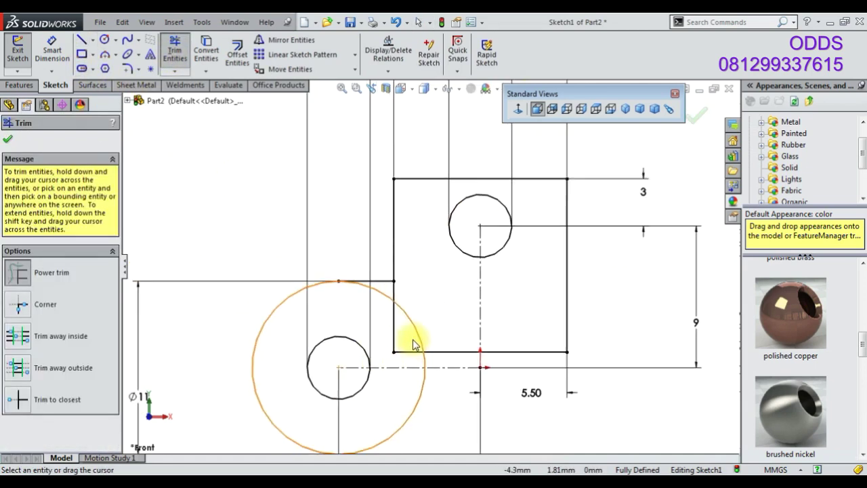
{"action": "left_click", "coordinate": [92, 41]}
{"action": "left_click", "coordinate": [115, 63]}
{"action": "left_click", "coordinate": [338, 368]}
{"action": "left_click", "coordinate": [252, 368]}
{"action": "right_click", "coordinate": [184, 216]}
{"action": "left_click", "coordinate": [194, 173]}
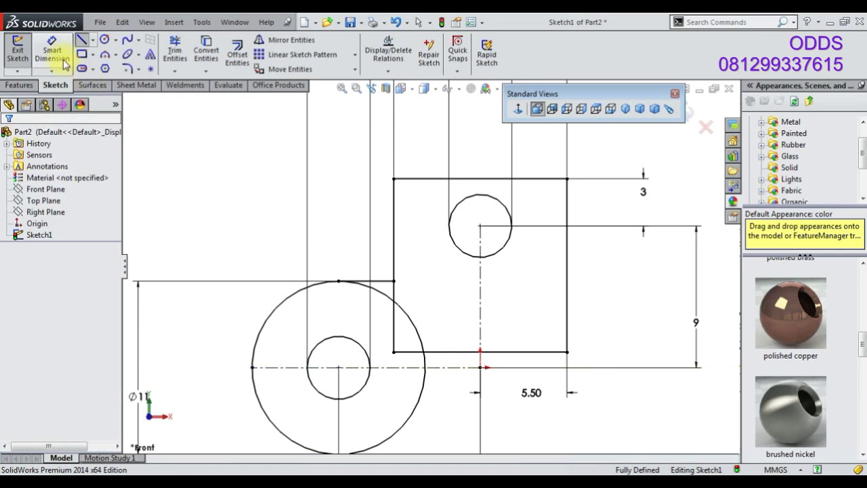
- Power-trim the overlapping circle and square segments into one continuous outline
{"action": "left_click", "coordinate": [66, 61]}
{"action": "scroll", "coordinate": [432, 264], "scroll_direction": "up", "scroll_amount": 3}
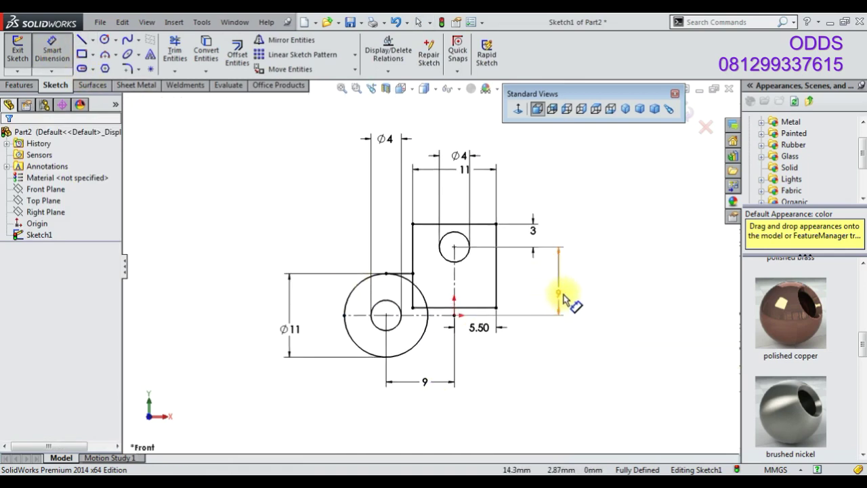
{"action": "left_click", "coordinate": [174, 51]}
{"action": "scroll", "coordinate": [358, 204], "scroll_direction": "down", "scroll_amount": 2}
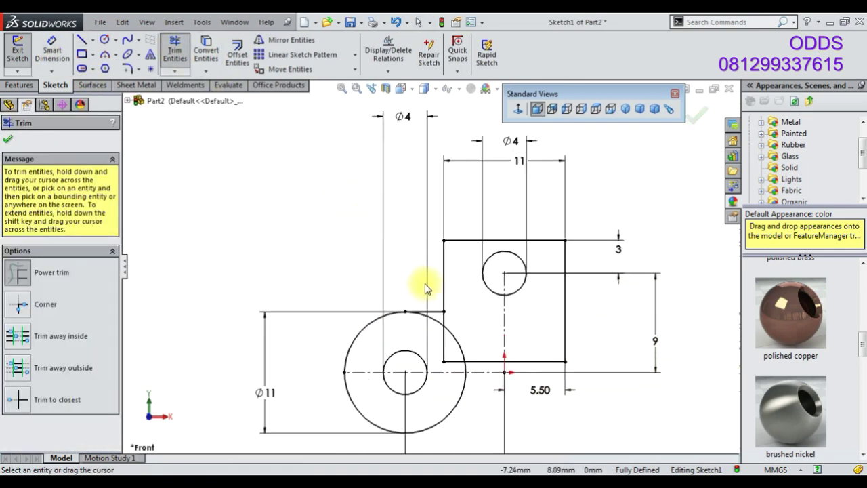
{"action": "scroll", "coordinate": [425, 284], "scroll_direction": "down", "scroll_amount": 2}
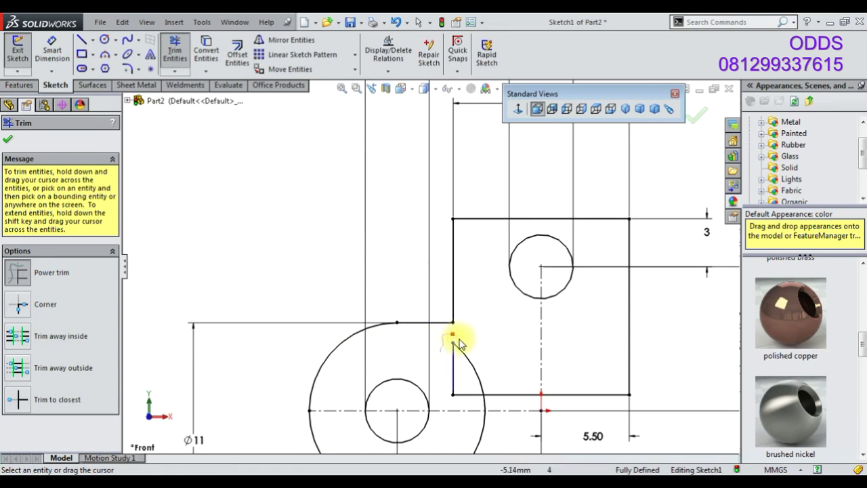
{"action": "scroll", "coordinate": [460, 373], "scroll_direction": "up", "scroll_amount": 2}
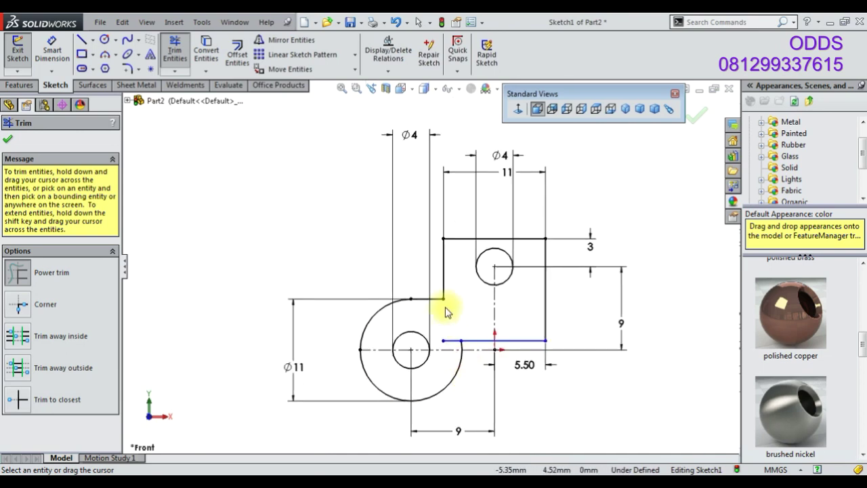
{"action": "scroll", "coordinate": [446, 311], "scroll_direction": "down", "scroll_amount": 1}
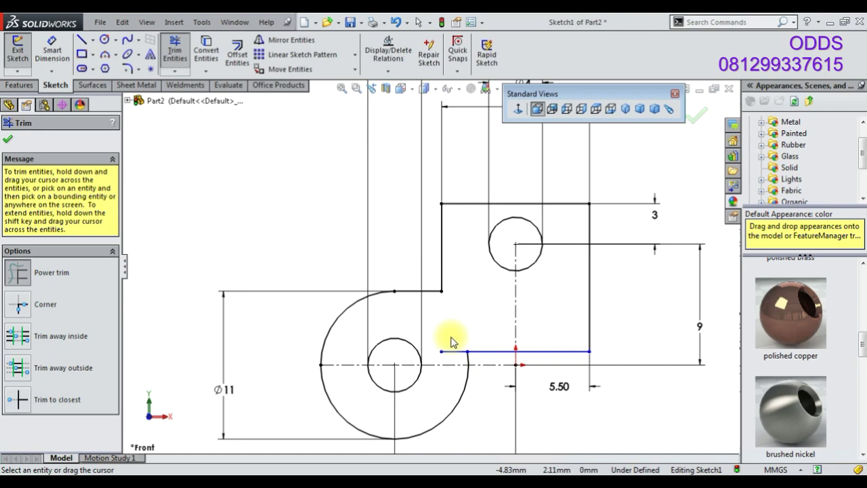
{"action": "scroll", "coordinate": [451, 342], "scroll_direction": "up", "scroll_amount": 1}
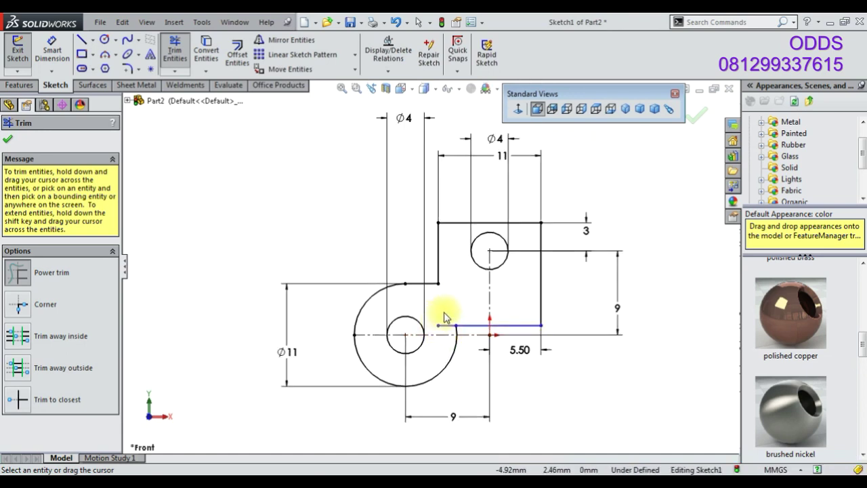
{"action": "right_click", "coordinate": [420, 294]}
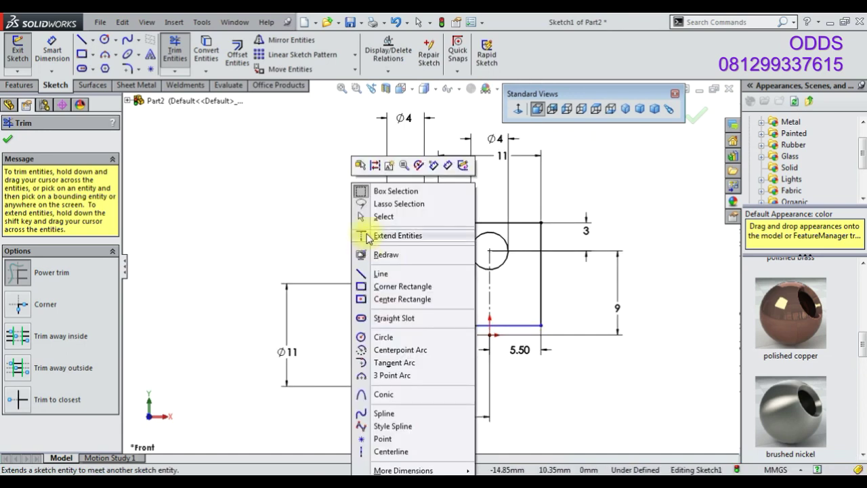
{"action": "left_click", "coordinate": [369, 215]}
{"action": "scroll", "coordinate": [367, 248], "scroll_direction": "up", "scroll_amount": 1}
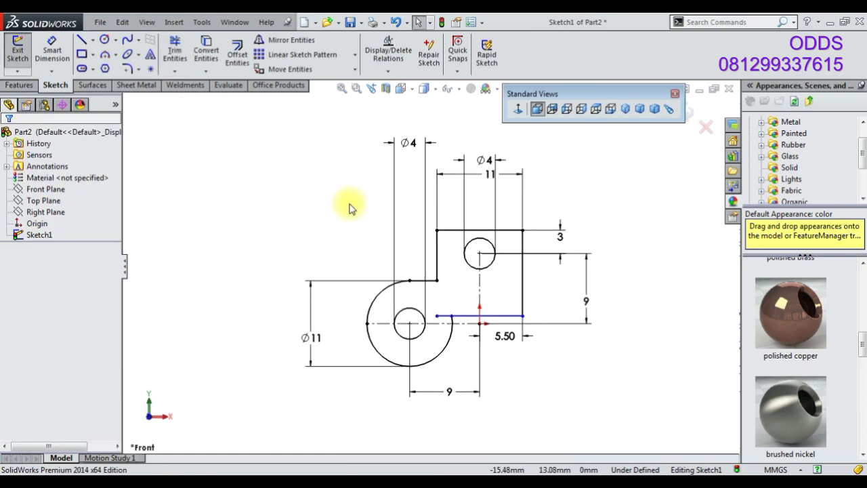
- Mirror the left rounded end's arcs and line to the right about the vertical centerline
{"action": "left_click", "coordinate": [285, 39]}
{"action": "left_click_drag", "start_coordinate": [346, 254], "coordinate": [467, 386]}
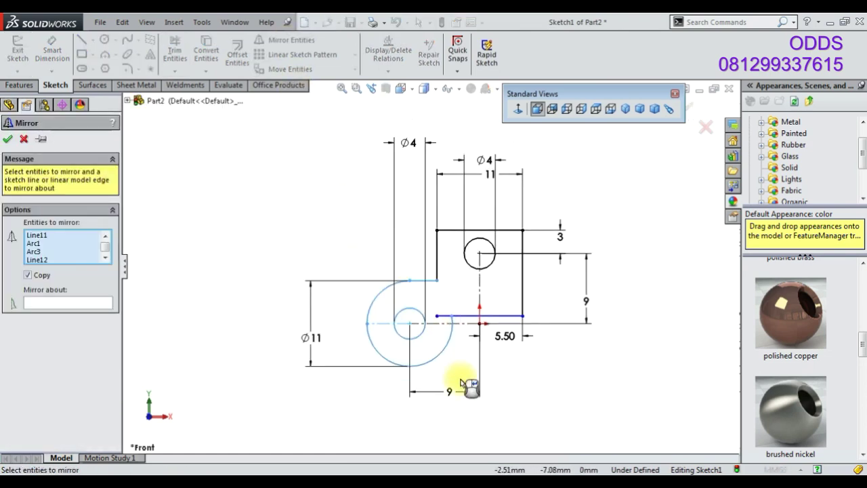
{"action": "left_click", "coordinate": [480, 295]}
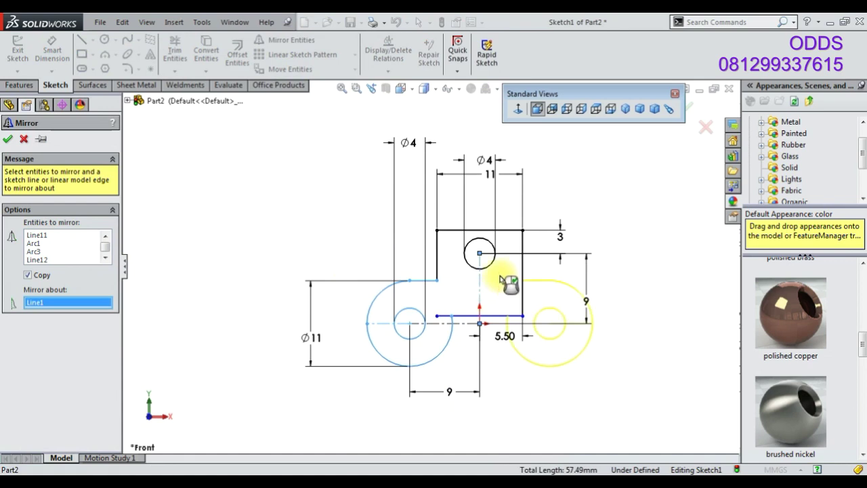
{"action": "left_click", "coordinate": [688, 106]}
- Mirror the top tab and its hole downward about the horizontal centerline
{"action": "left_click_drag", "start_coordinate": [515, 254], "coordinate": [533, 304]}
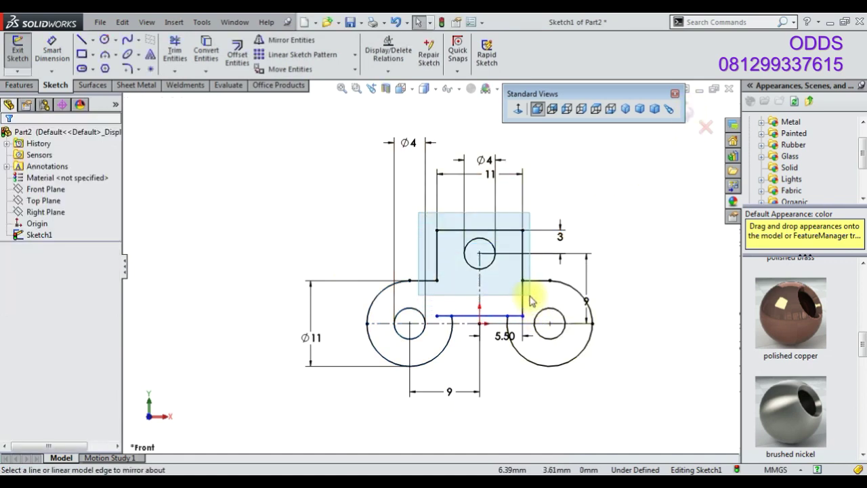
{"action": "left_click_drag", "start_coordinate": [532, 301], "coordinate": [531, 300]}
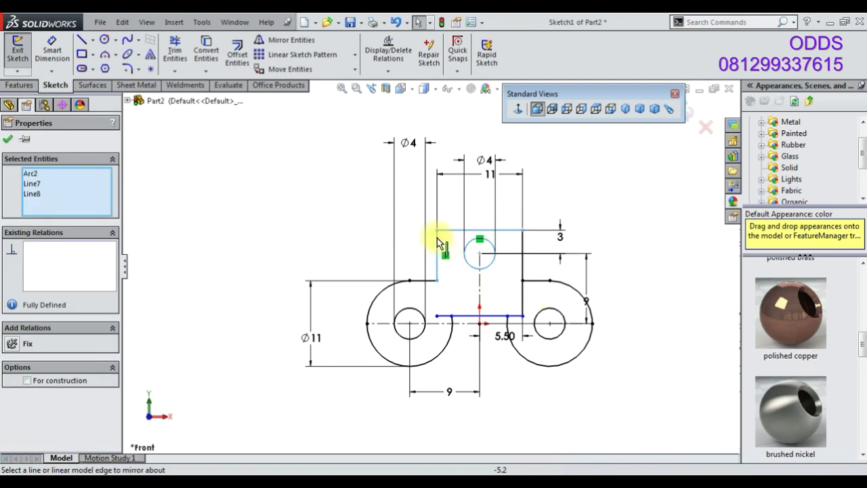
{"action": "left_click_drag", "start_coordinate": [377, 204], "coordinate": [569, 305]}
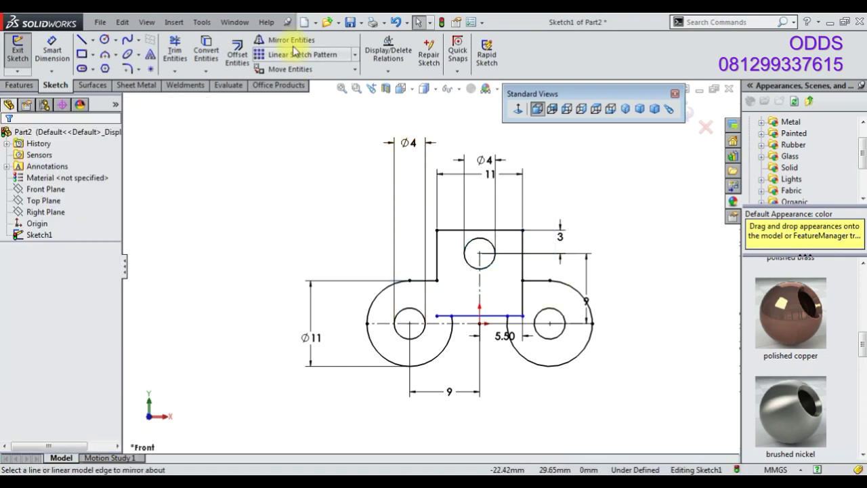
{"action": "left_click", "coordinate": [284, 39]}
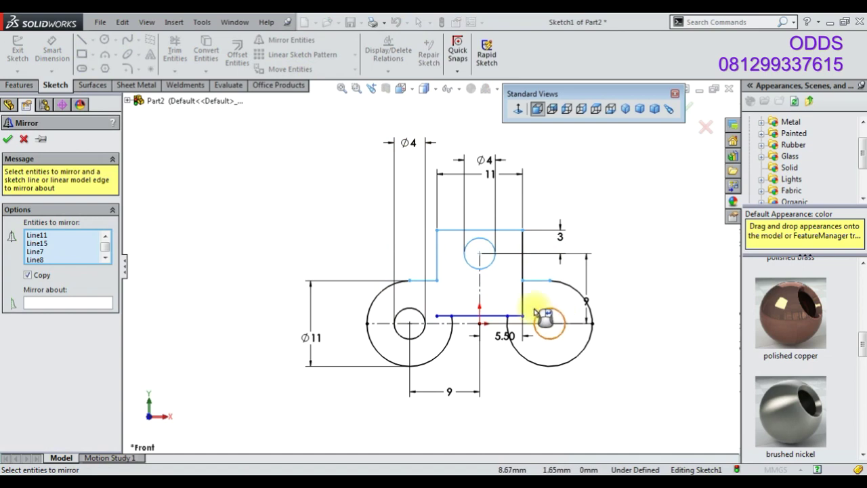
{"action": "left_click", "coordinate": [85, 304]}
{"action": "left_click", "coordinate": [465, 325]}
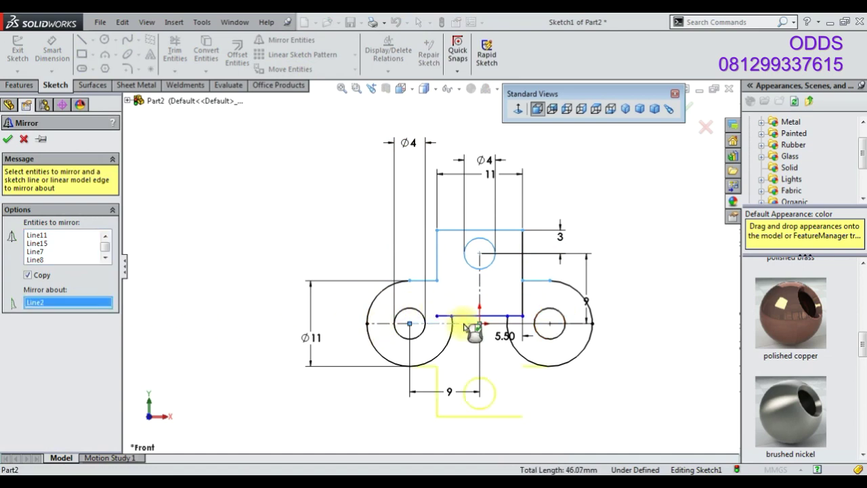
{"action": "left_click", "coordinate": [8, 147]}
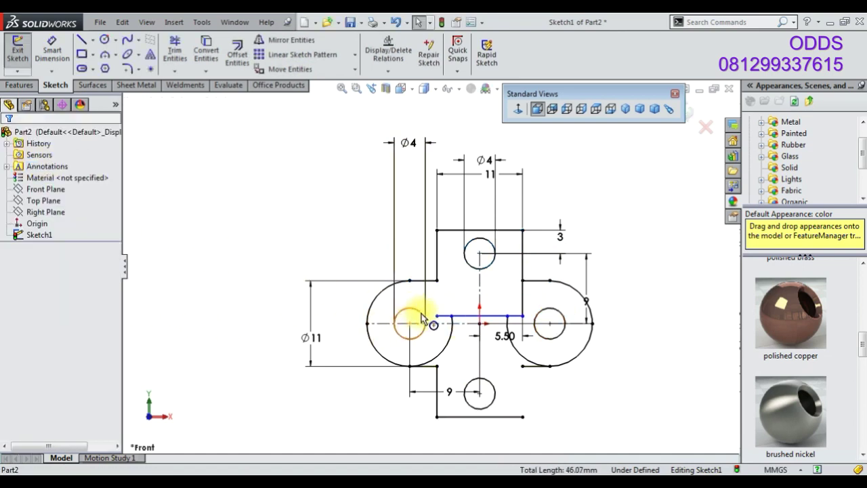
{"action": "left_click", "coordinate": [499, 316]}
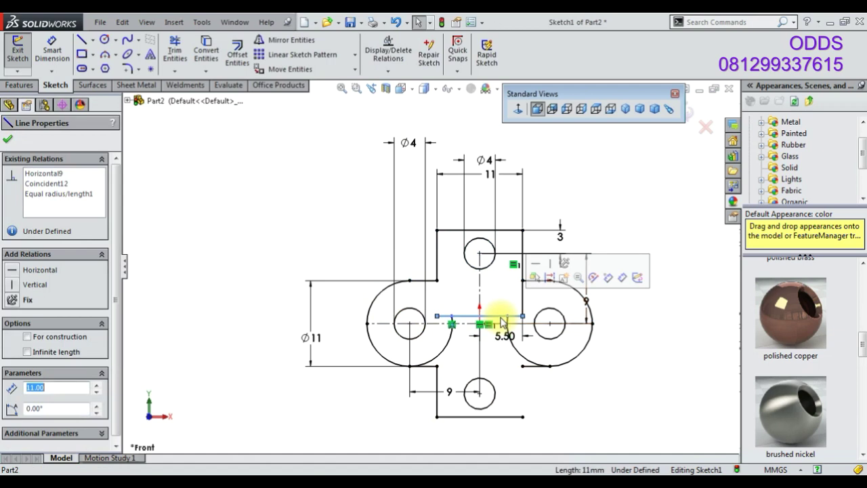
- Power-trim the leftover right-side interior lines and move the 5.50 dimension aside
{"action": "left_click", "coordinate": [174, 51]}
{"action": "scroll", "coordinate": [485, 327], "scroll_direction": "down", "scroll_amount": 2}
{"action": "scroll", "coordinate": [489, 329], "scroll_direction": "down", "scroll_amount": 1}
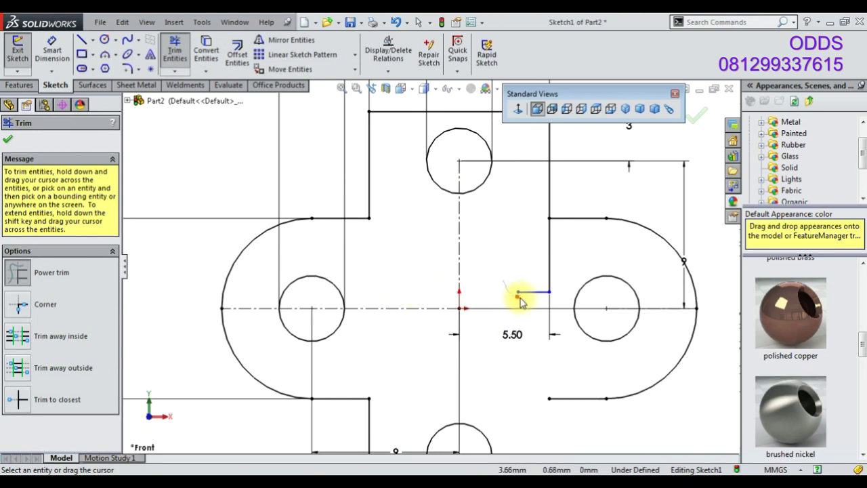
{"action": "scroll", "coordinate": [531, 296], "scroll_direction": "up", "scroll_amount": 2}
{"action": "left_click_drag", "start_coordinate": [515, 282], "coordinate": [527, 440], "text": "shift"}
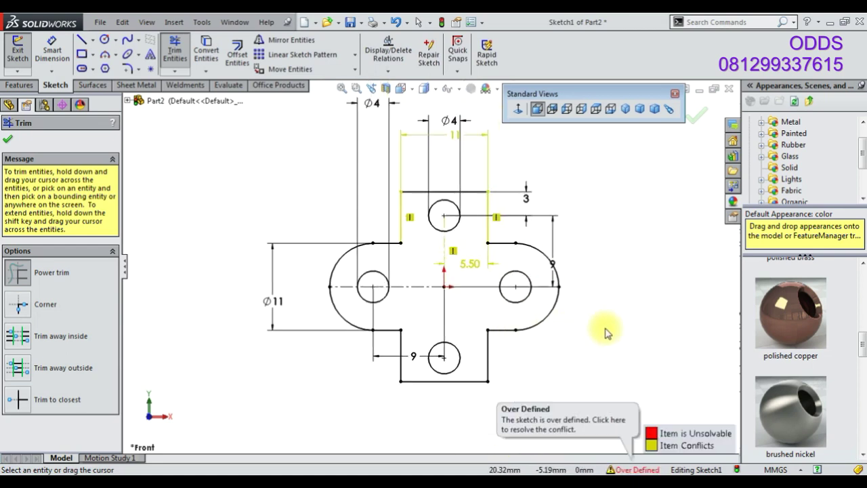
{"action": "scroll", "coordinate": [502, 234], "scroll_direction": "down", "scroll_amount": 2}
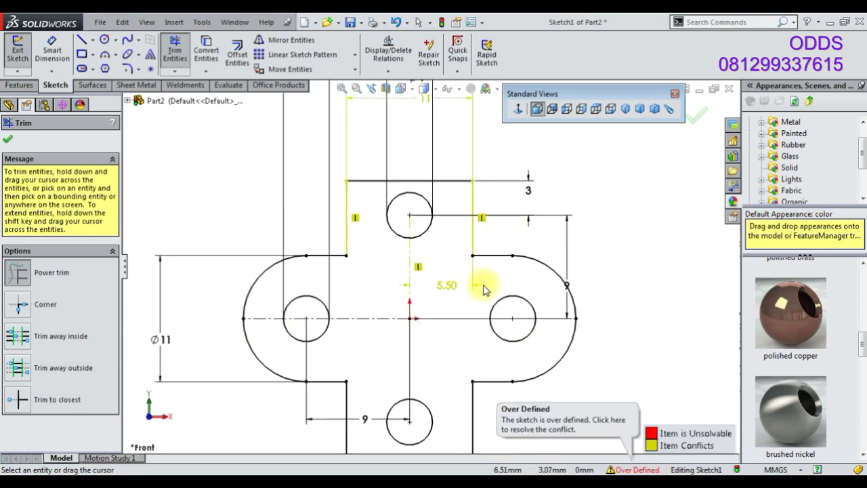
{"action": "scroll", "coordinate": [473, 275], "scroll_direction": "up", "scroll_amount": 1}
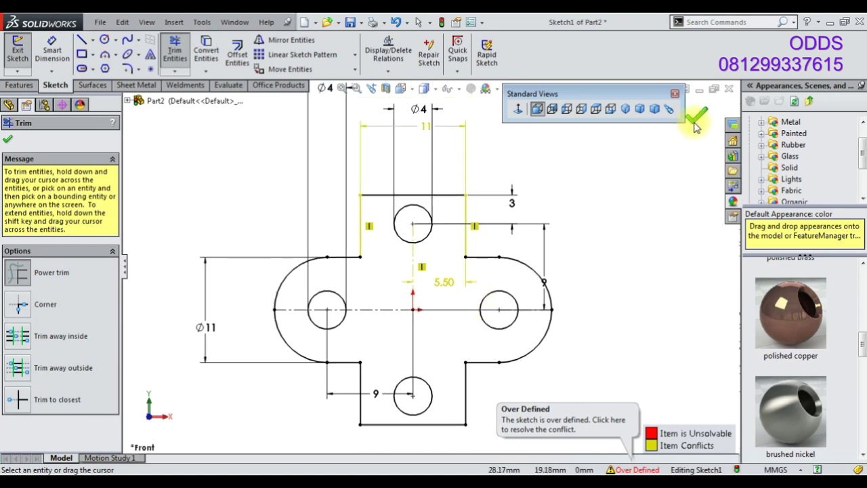
{"action": "left_click", "coordinate": [695, 123]}
{"action": "left_click_drag", "start_coordinate": [444, 282], "coordinate": [468, 187]}
{"action": "key", "text": "t"}
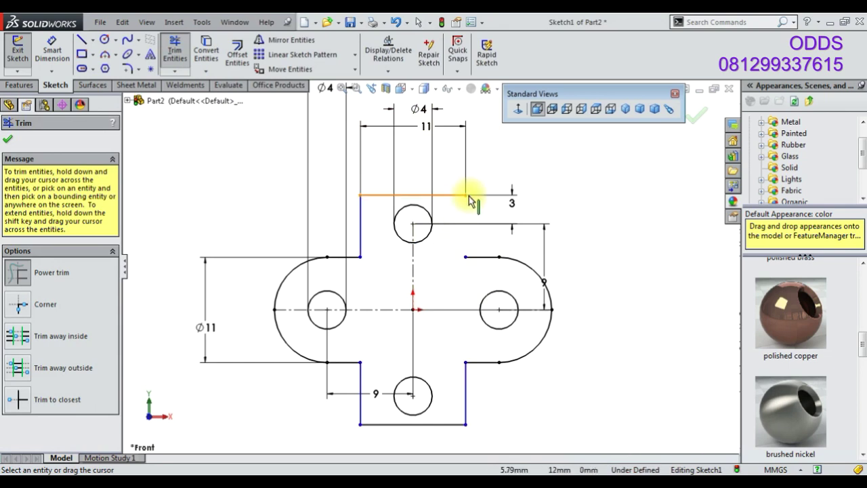
- Draw a vertical line at the right notch to close the outline gap
{"action": "left_click", "coordinate": [86, 43]}
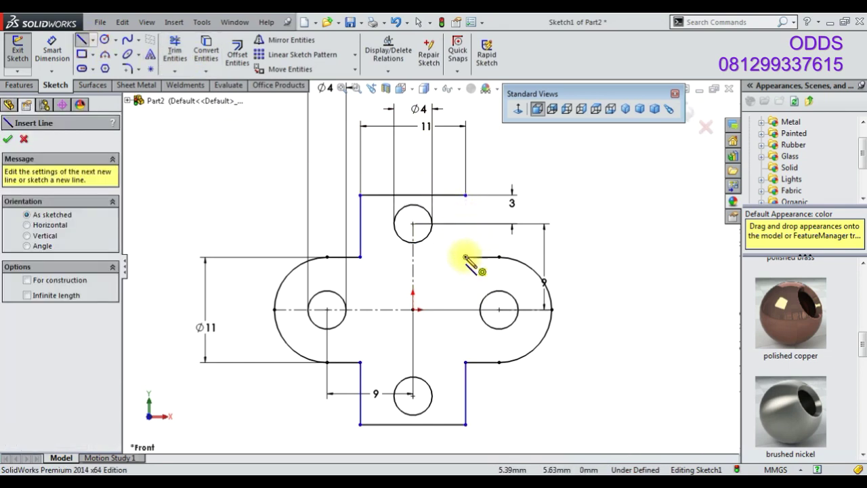
{"action": "left_click", "coordinate": [466, 256]}
{"action": "left_click", "coordinate": [466, 195]}
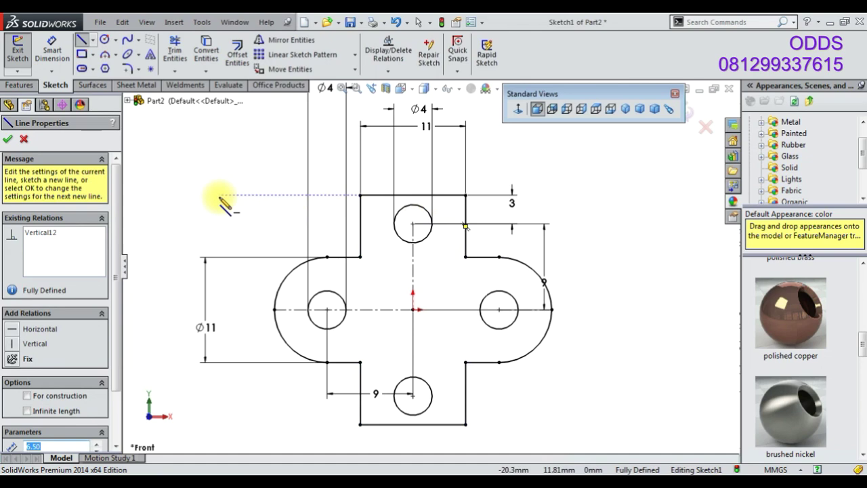
{"action": "right_click", "coordinate": [224, 198]}
{"action": "left_click", "coordinate": [246, 205]}
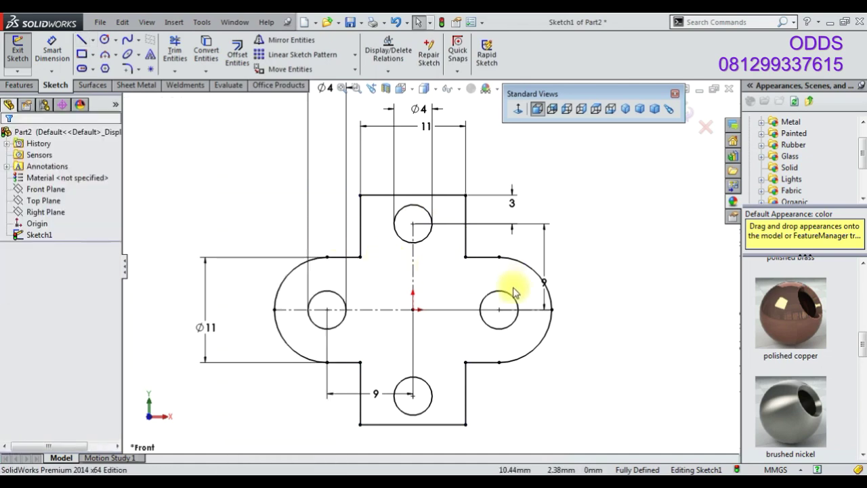
{"action": "left_click", "coordinate": [342, 258]}
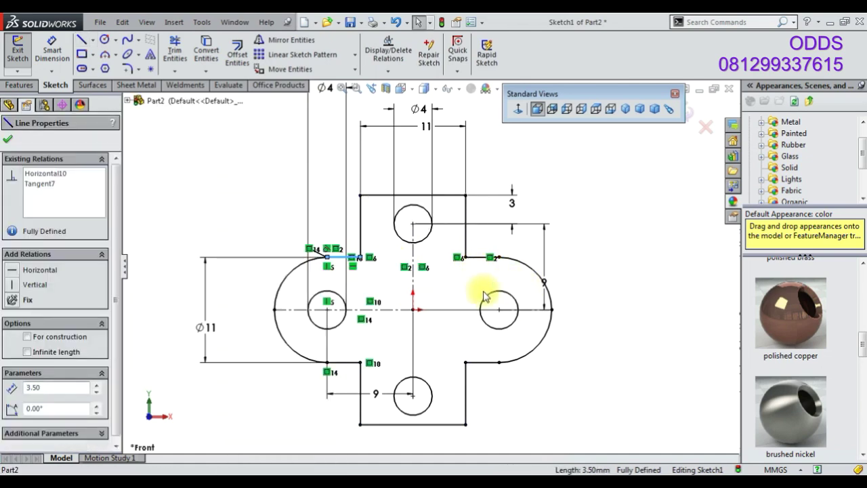
{"action": "left_click", "coordinate": [477, 289]}
{"action": "key", "text": "z"}
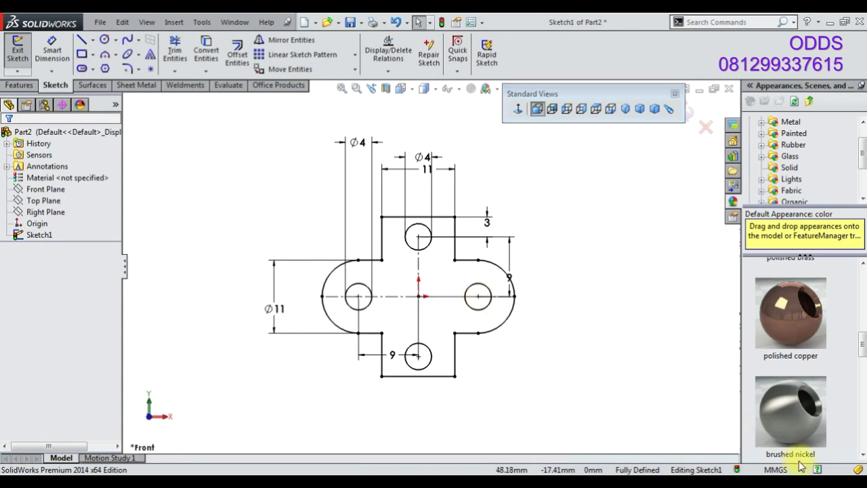
- Change the top hole's diameter from Ø4 to Ø3
{"action": "double_click", "coordinate": [423, 158]}
{"action": "type", "text": "3"}
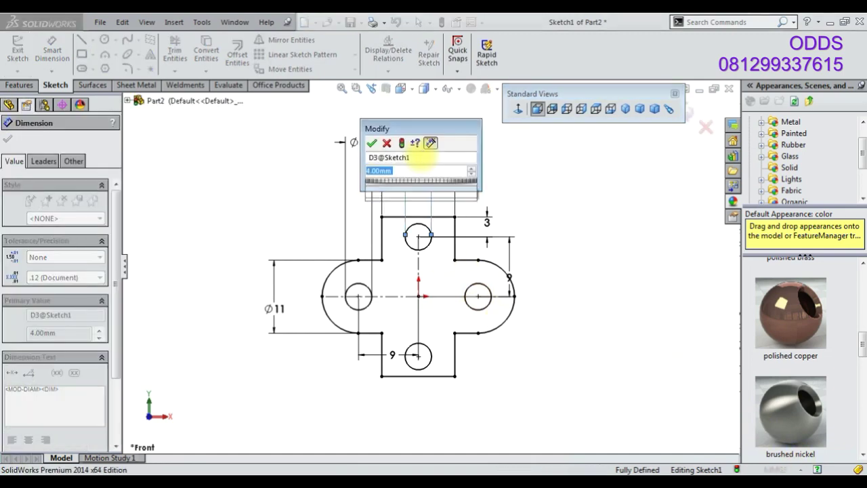
{"action": "key", "text": "Return"}
- Move the 11 dimension up, the vertical 9 right and the bottom 9 down, clear of the outline
{"action": "left_click_drag", "start_coordinate": [434, 179], "coordinate": [442, 139]}
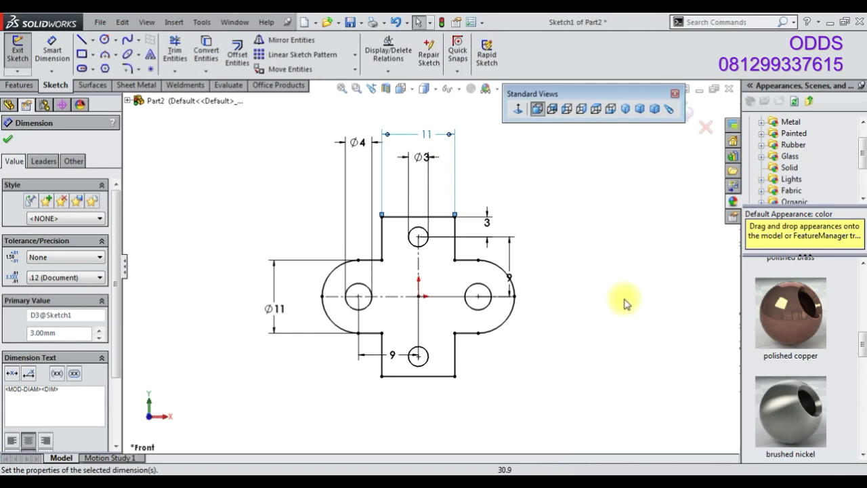
{"action": "left_click", "coordinate": [677, 300]}
{"action": "left_click_drag", "start_coordinate": [522, 274], "coordinate": [550, 272]}
{"action": "left_click_drag", "start_coordinate": [370, 355], "coordinate": [386, 392]}
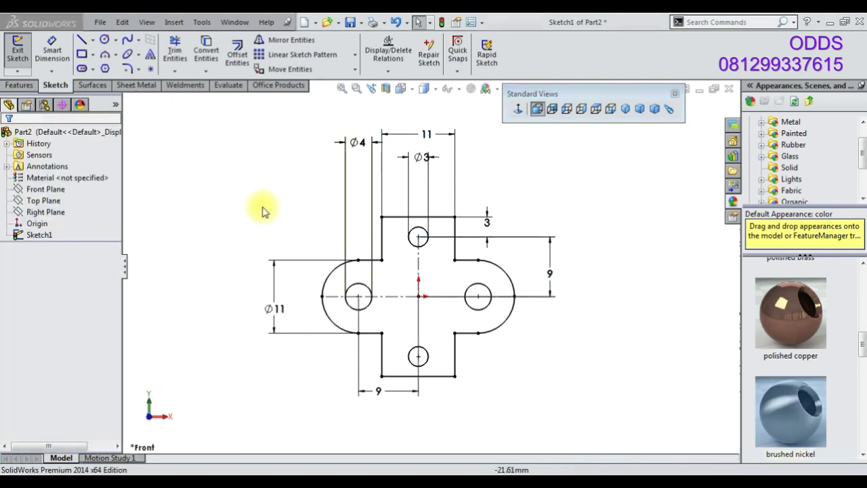
- Extrude the cross-shaped sketch 10 mm and apply the polished brass appearance
{"action": "left_click", "coordinate": [26, 86]}
{"action": "left_click", "coordinate": [25, 55]}
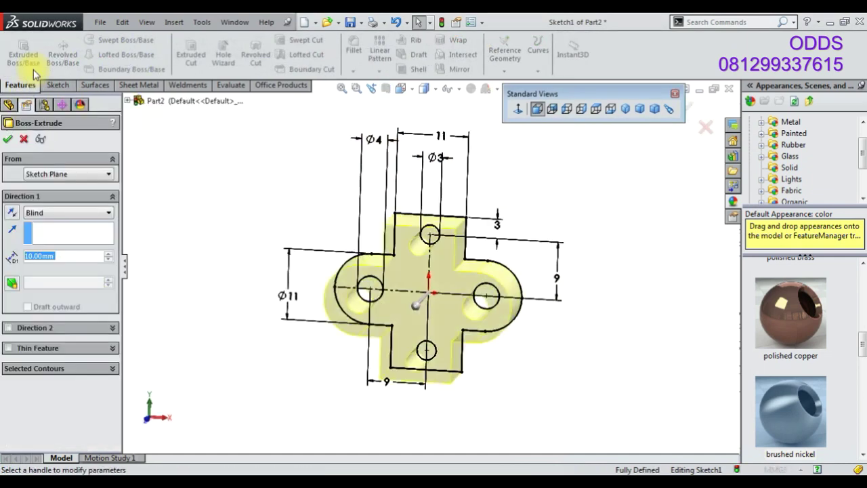
{"action": "left_click", "coordinate": [8, 139]}
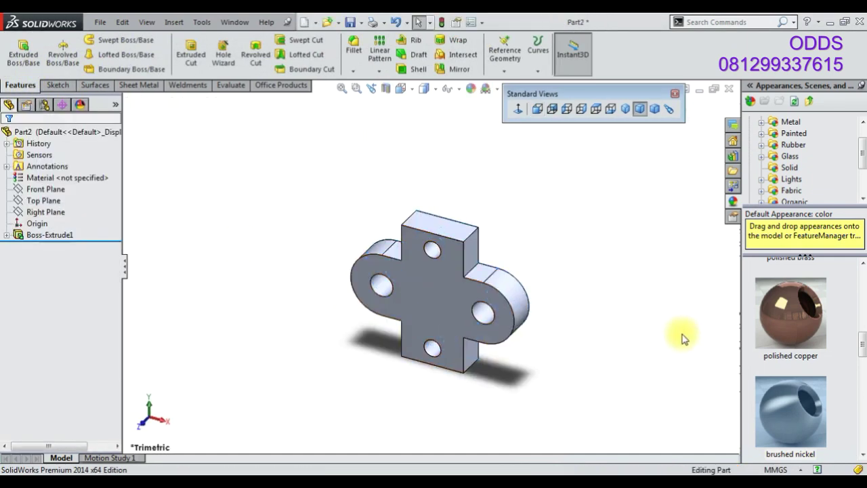
{"action": "scroll", "coordinate": [813, 335], "scroll_direction": "up", "scroll_amount": 3}
{"action": "double_click", "coordinate": [802, 336]}
{"action": "scroll", "coordinate": [800, 465], "scroll_direction": "down", "scroll_amount": 1}
- Set up a fillet on two corner edges plus their connected edge loop
{"action": "left_click", "coordinate": [353, 48]}
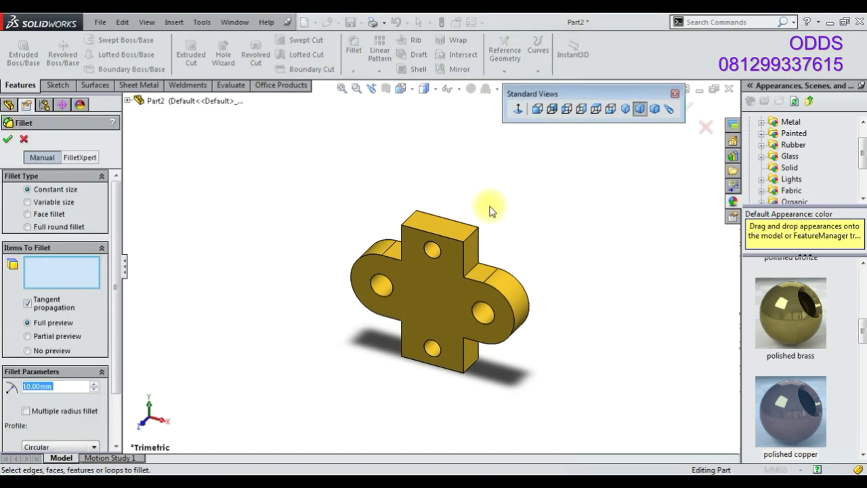
{"action": "type", "text": "5"}
{"action": "left_click", "coordinate": [473, 235]}
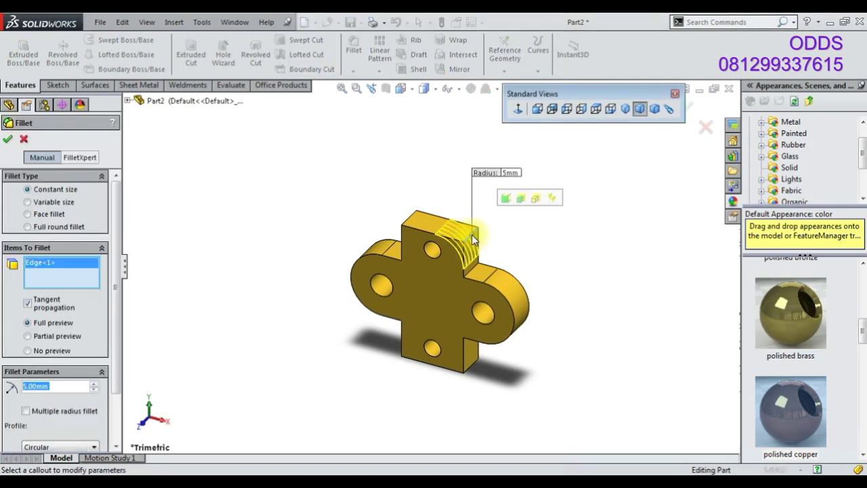
{"action": "left_click", "coordinate": [409, 219]}
{"action": "left_click", "coordinate": [443, 183]}
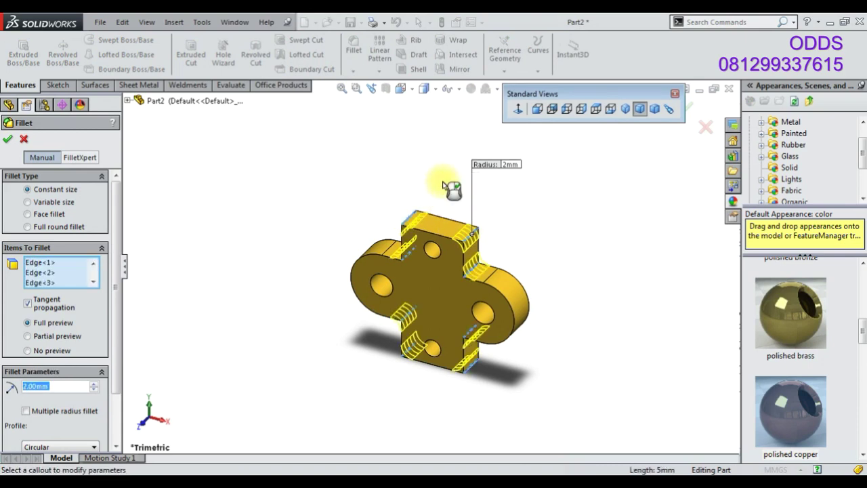
{"action": "middle_click_drag", "start_coordinate": [506, 271], "coordinate": [542, 248]}
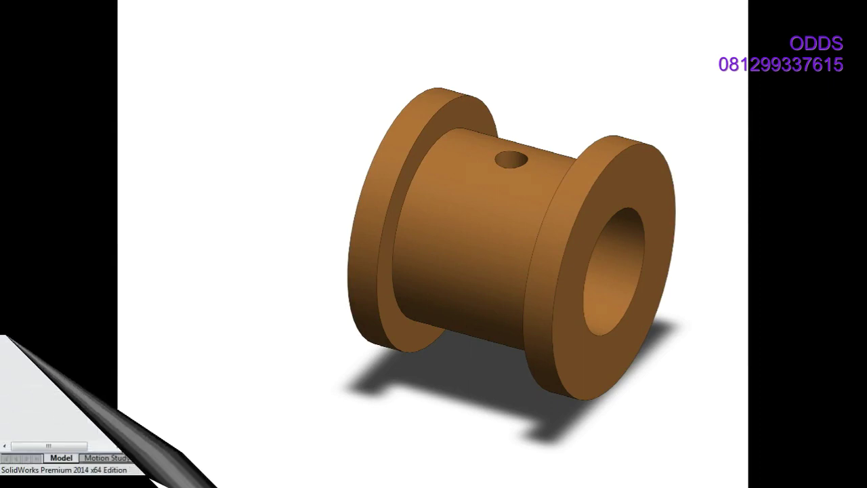
- Open a new sketch on Part3's Top Plane
{"action": "right_click", "coordinate": [48, 200]}
{"action": "left_click", "coordinate": [71, 181]}
{"action": "left_click", "coordinate": [93, 54]}
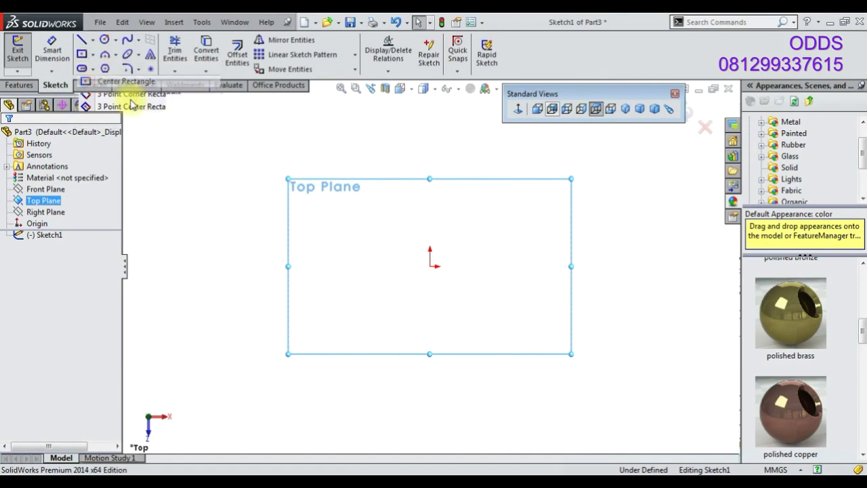
- Draw a centre rectangle at the origin with a horizontal centerline between its edge midpoints
{"action": "left_click", "coordinate": [126, 80]}
{"action": "left_click", "coordinate": [429, 266]}
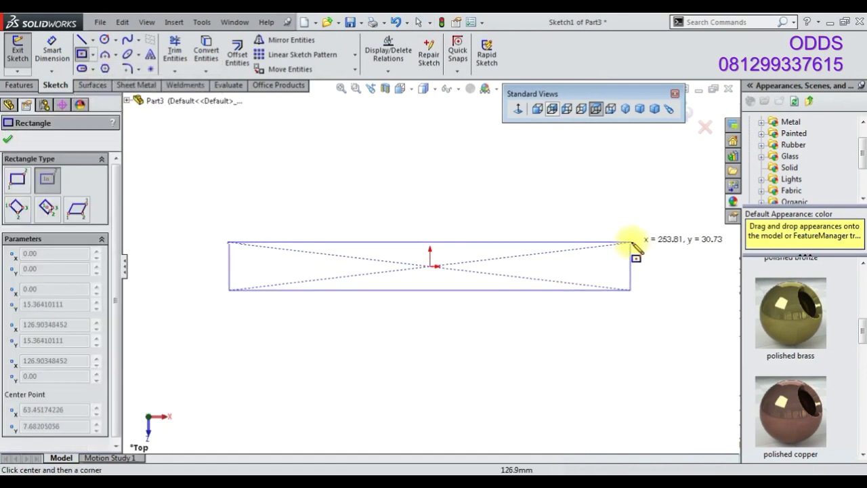
{"action": "left_click", "coordinate": [662, 284]}
{"action": "left_click", "coordinate": [93, 41]}
{"action": "left_click", "coordinate": [112, 64]}
{"action": "left_click", "coordinate": [198, 266]}
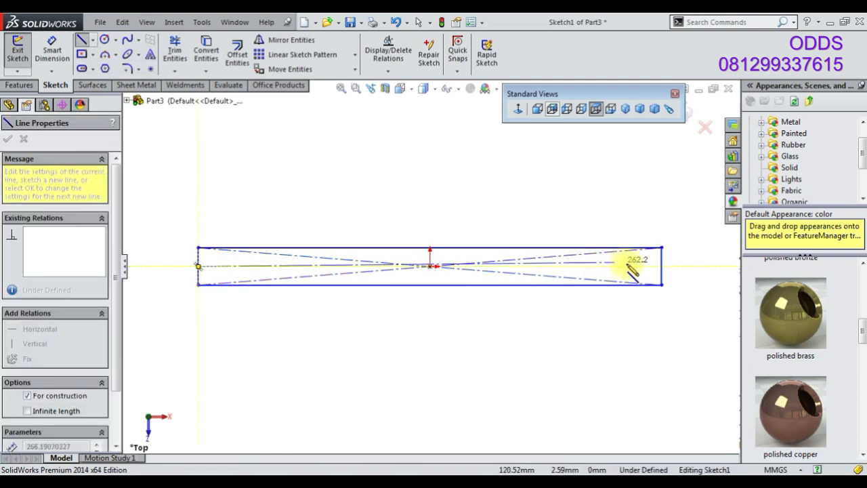
{"action": "left_click", "coordinate": [662, 265]}
- Place seven circles in a row along the horizontal centerline
{"action": "left_click", "coordinate": [104, 39]}
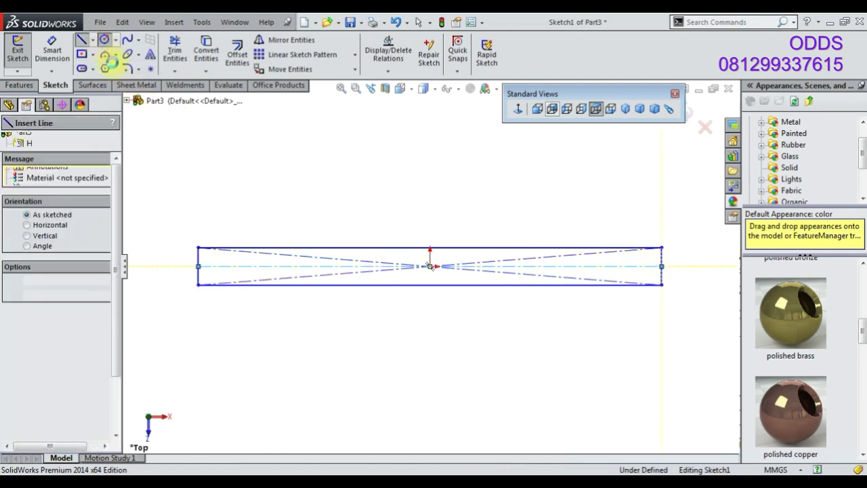
{"action": "scroll", "coordinate": [196, 250], "scroll_direction": "down", "scroll_amount": 2}
{"action": "left_click", "coordinate": [236, 278]}
{"action": "left_click", "coordinate": [245, 285]}
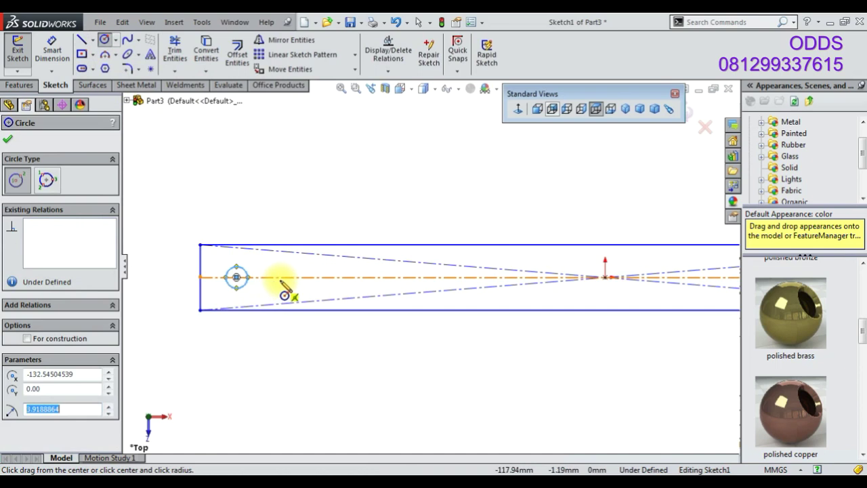
{"action": "left_click", "coordinate": [283, 277]}
{"action": "left_click", "coordinate": [292, 285]}
{"action": "left_click", "coordinate": [335, 277]}
{"action": "left_click", "coordinate": [346, 288]}
{"action": "left_click", "coordinate": [395, 277]}
{"action": "left_click", "coordinate": [408, 291]}
{"action": "left_click", "coordinate": [435, 277]}
{"action": "left_click", "coordinate": [440, 281]}
{"action": "left_click", "coordinate": [468, 277]}
{"action": "left_click", "coordinate": [475, 284]}
{"action": "left_click", "coordinate": [499, 277]}
{"action": "left_click", "coordinate": [507, 283]}
{"action": "right_click", "coordinate": [221, 129]}
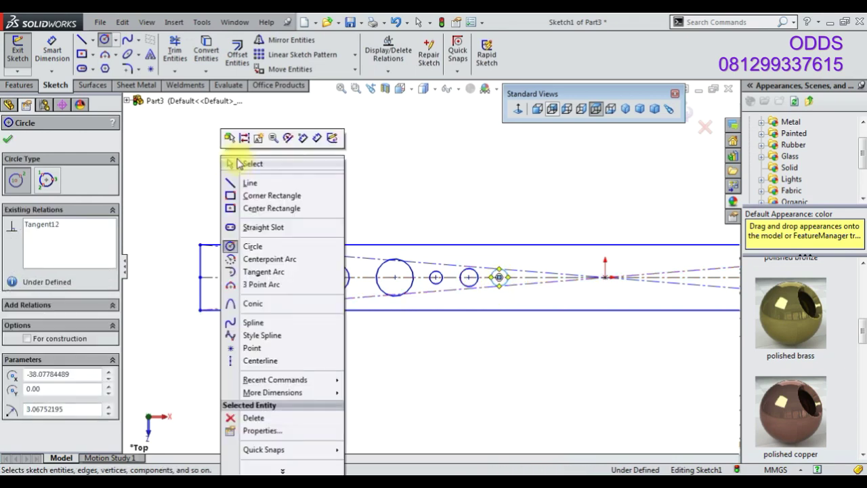
{"action": "left_click", "coordinate": [242, 163]}
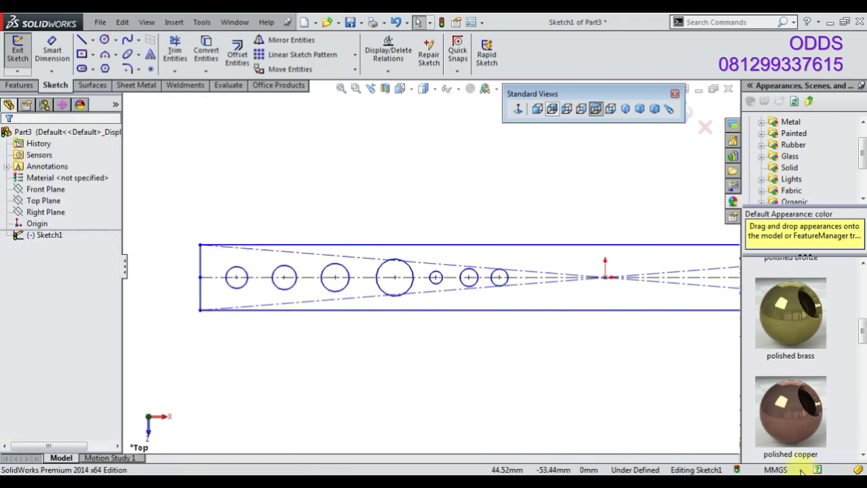
- Add Equal relations to the four left circles and to the three right circles
{"action": "left_click_drag", "start_coordinate": [219, 299], "coordinate": [425, 249]}
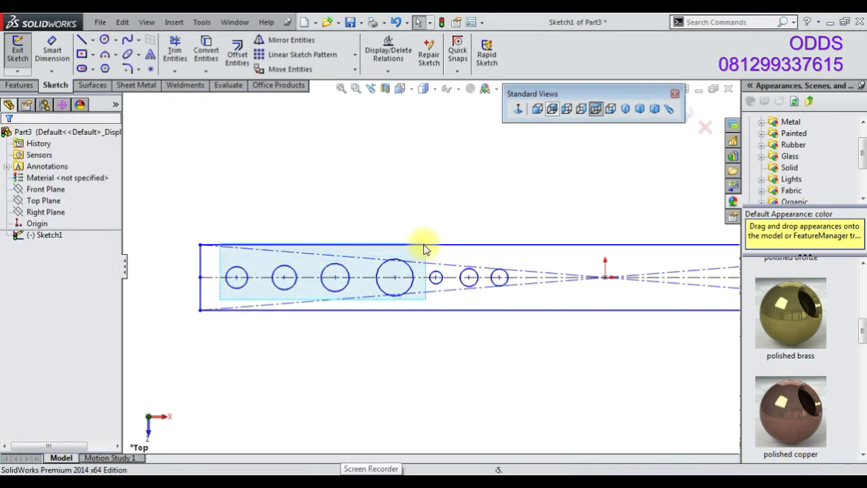
{"action": "left_click", "coordinate": [470, 203]}
{"action": "left_click_drag", "start_coordinate": [425, 253], "coordinate": [521, 300]}
{"action": "left_click", "coordinate": [580, 248]}
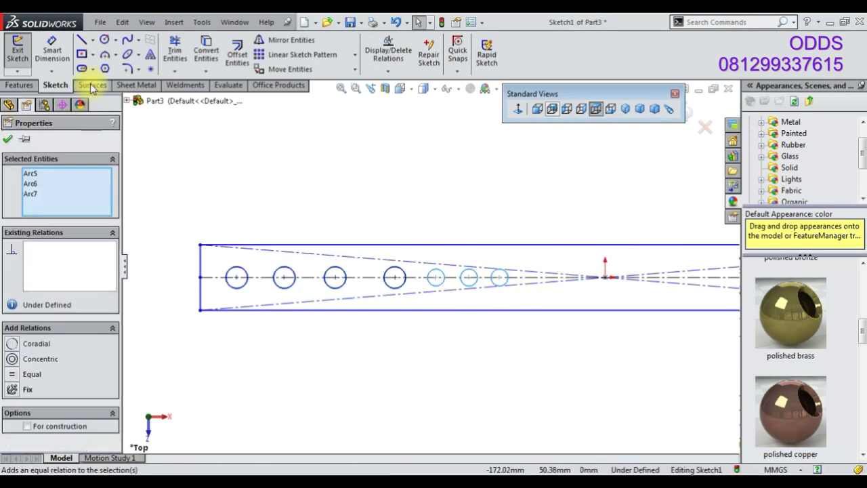
- Dimension the first circle at Ø4 and the last circle at Ø5
{"action": "left_click", "coordinate": [52, 52]}
{"action": "left_click", "coordinate": [229, 270]}
{"action": "left_click", "coordinate": [242, 212]}
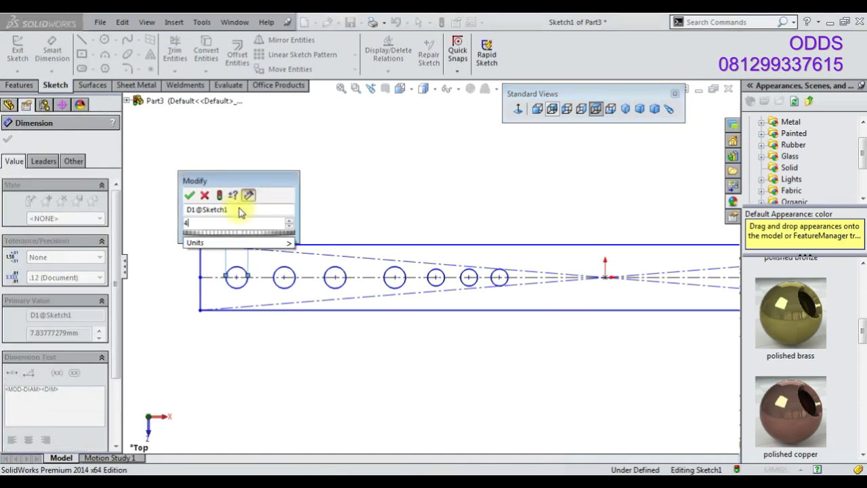
{"action": "key", "text": "Return"}
{"action": "left_click", "coordinate": [490, 277]}
{"action": "left_click", "coordinate": [505, 218]}
{"action": "type", "text": "5"}
{"action": "key", "text": "Return"}
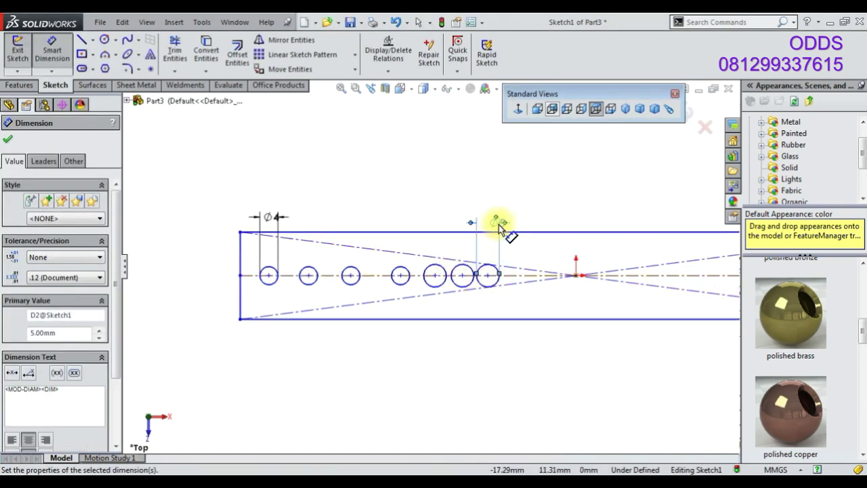
{"action": "scroll", "coordinate": [495, 293], "scroll_direction": "up", "scroll_amount": 1}
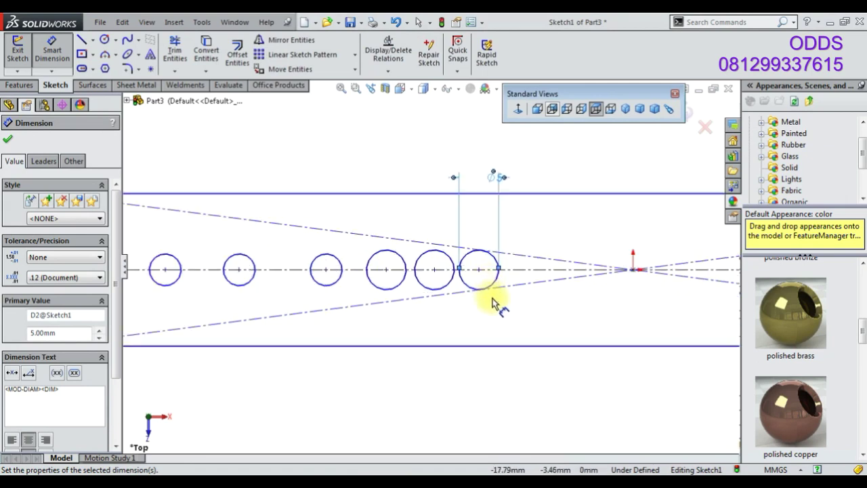
{"action": "key", "text": "Escape"}
- Shift one circle slightly left along the centerline
{"action": "scroll", "coordinate": [477, 284], "scroll_direction": "up", "scroll_amount": 1}
{"action": "left_click", "coordinate": [501, 271]}
{"action": "left_click_drag", "start_coordinate": [501, 271], "coordinate": [480, 271]}
{"action": "scroll", "coordinate": [480, 271], "scroll_direction": "down", "scroll_amount": 2}
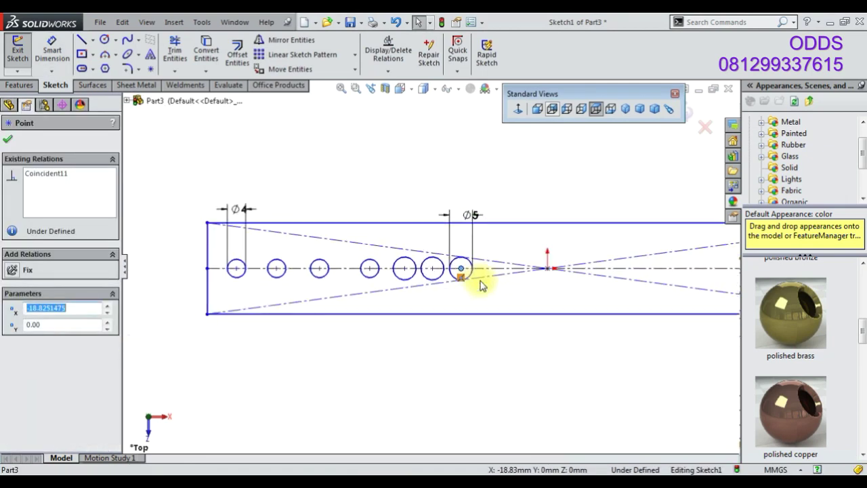
- Dimension the rectangle's left edge to a height of 14 mm
{"action": "left_click", "coordinate": [462, 192]}
{"action": "scroll", "coordinate": [434, 268], "scroll_direction": "down", "scroll_amount": 1}
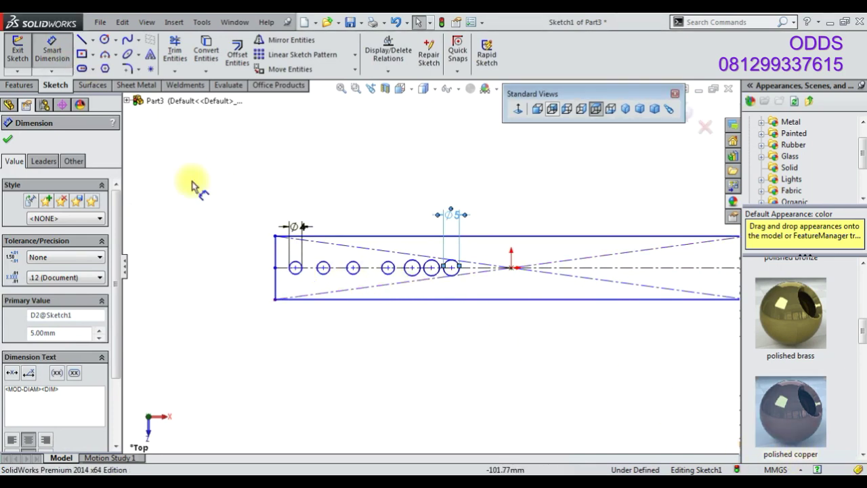
{"action": "left_click", "coordinate": [274, 258]}
{"action": "left_click", "coordinate": [246, 278]}
{"action": "type", "text": "14"}
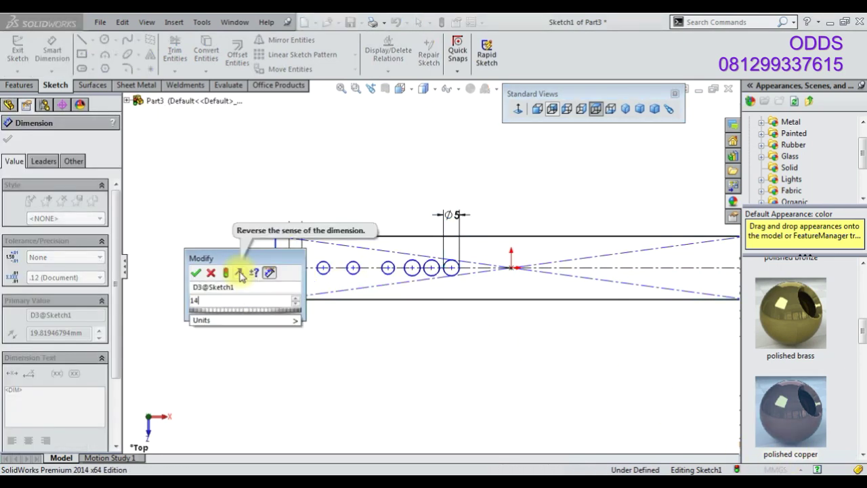
{"action": "key", "text": "Return"}
{"action": "right_click", "coordinate": [366, 162]}
- Drag circle centres along the centerline, placing the Ø5 holes right of the origin
{"action": "left_click", "coordinate": [395, 403]}
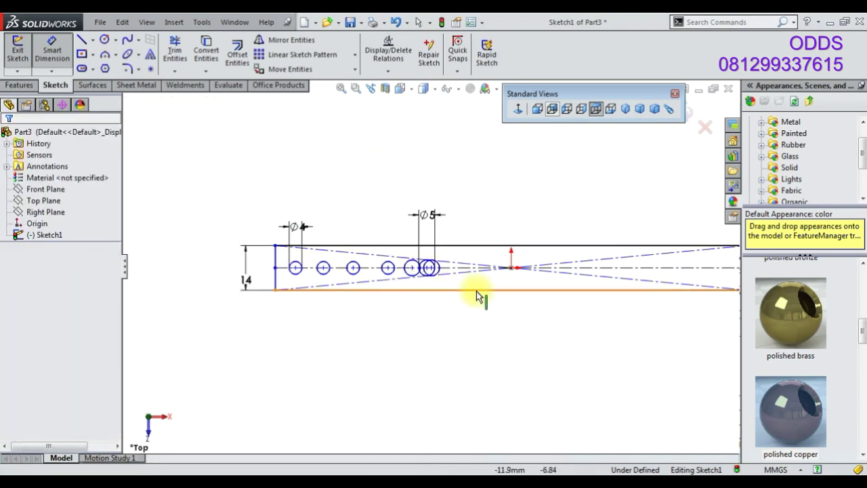
{"action": "key", "text": "f"}
{"action": "left_click", "coordinate": [576, 240]}
{"action": "left_click", "coordinate": [619, 239]}
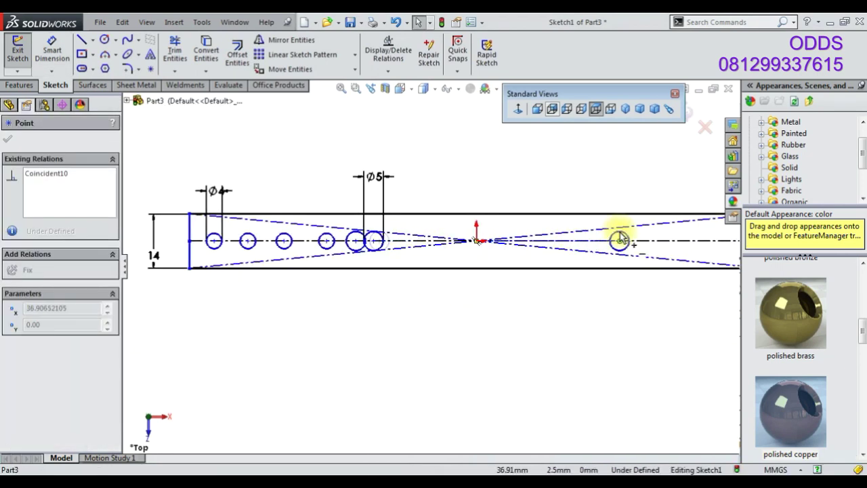
{"action": "left_click", "coordinate": [658, 240]}
{"action": "scroll", "coordinate": [571, 257], "scroll_direction": "up", "scroll_amount": 2}
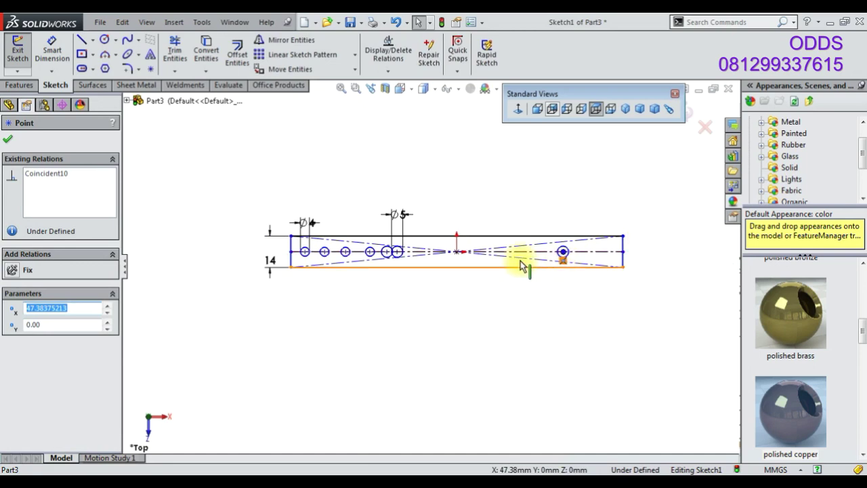
{"action": "scroll", "coordinate": [417, 260], "scroll_direction": "down", "scroll_amount": 3}
{"action": "left_click_drag", "start_coordinate": [381, 266], "coordinate": [571, 278]}
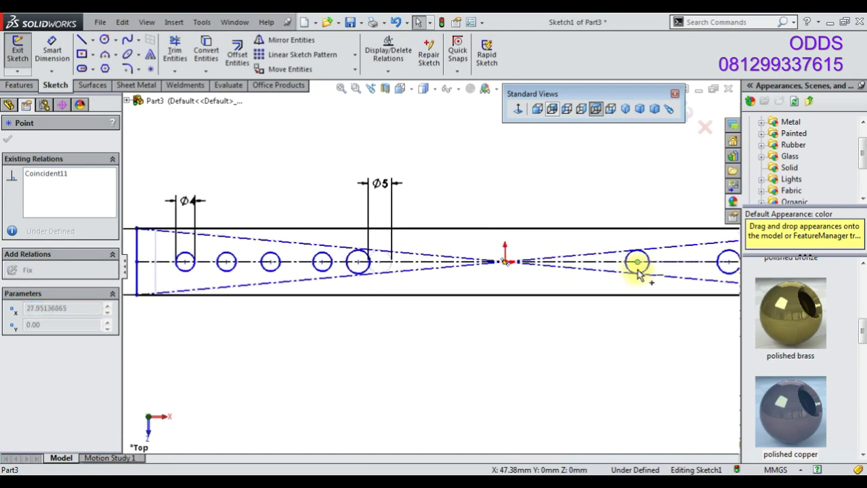
{"action": "left_click_drag", "start_coordinate": [572, 278], "coordinate": [649, 264]}
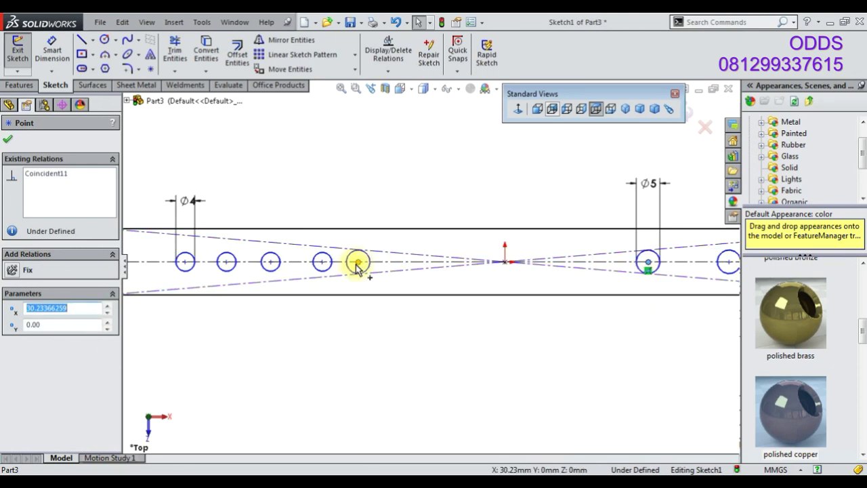
{"action": "left_click_drag", "start_coordinate": [356, 266], "coordinate": [395, 262]}
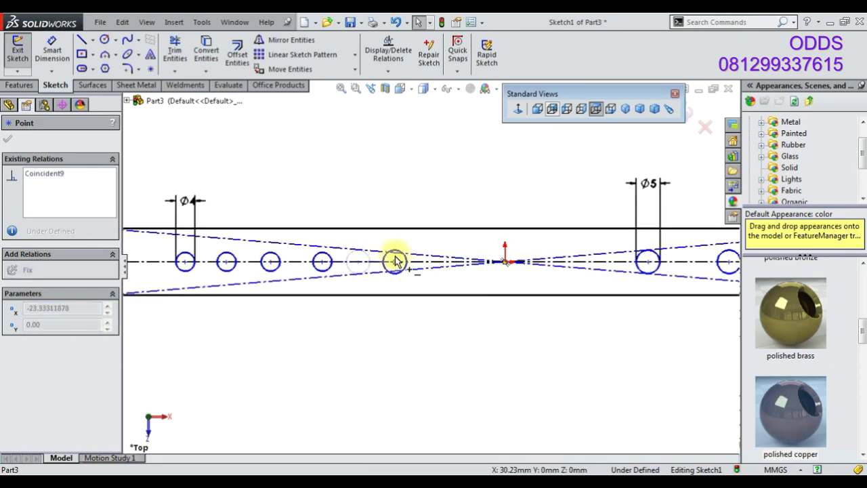
{"action": "left_click", "coordinate": [353, 361]}
- Place the leftmost hole 6 mm from the rectangle's left edge
{"action": "key", "text": "f"}
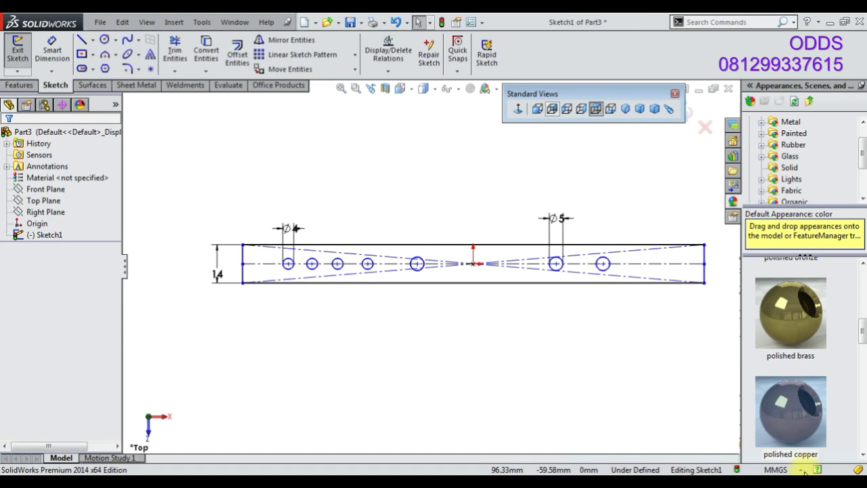
{"action": "scroll", "coordinate": [285, 284], "scroll_direction": "down", "scroll_amount": 2}
{"action": "left_click", "coordinate": [300, 262]}
{"action": "left_click", "coordinate": [242, 271]}
{"action": "left_click", "coordinate": [274, 312]}
{"action": "type", "text": "6"}
{"action": "key", "text": "Return"}
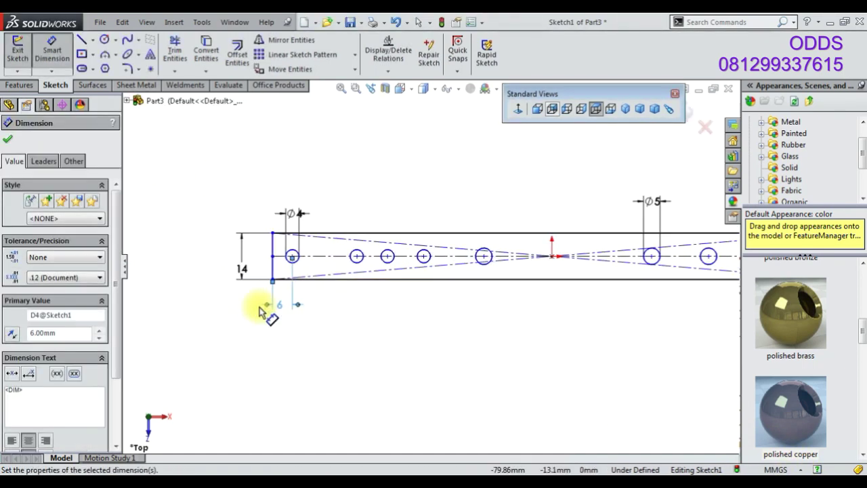
- Set the next two hole spacings to 14 mm and 15 mm
{"action": "scroll", "coordinate": [371, 324], "scroll_direction": "up", "scroll_amount": 2}
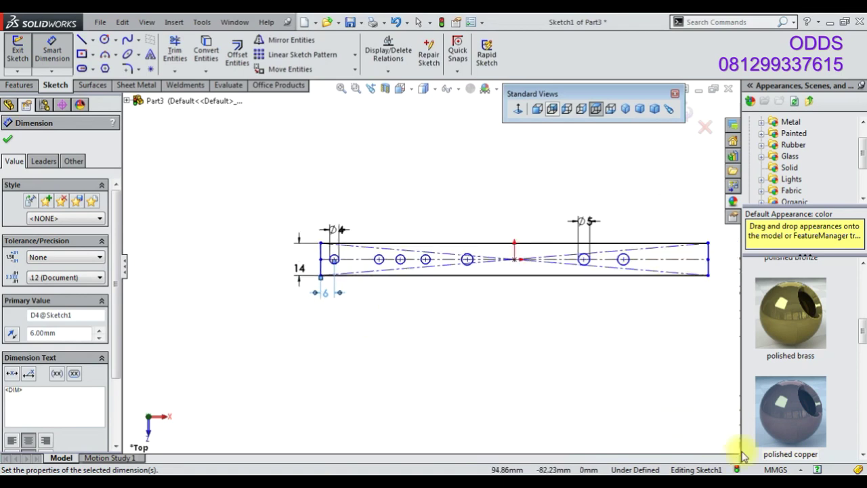
{"action": "scroll", "coordinate": [382, 278], "scroll_direction": "down", "scroll_amount": 2}
{"action": "left_click", "coordinate": [388, 249]}
{"action": "left_click", "coordinate": [314, 249]}
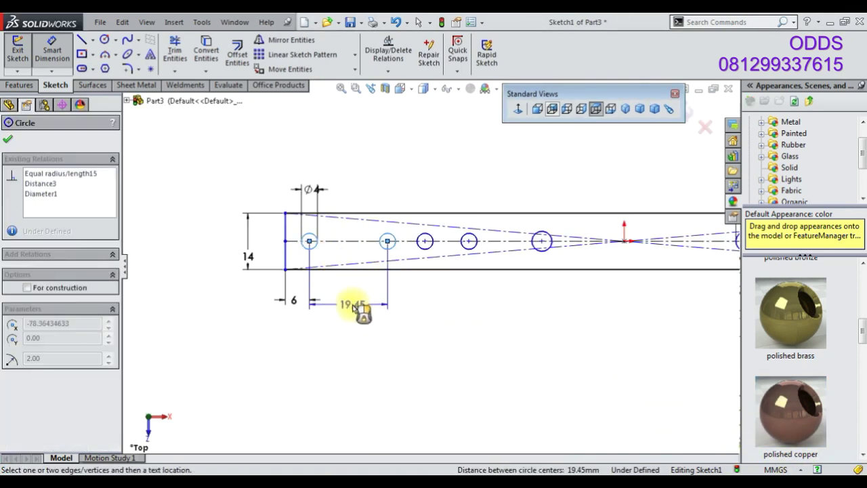
{"action": "left_click", "coordinate": [352, 304]}
{"action": "type", "text": "14"}
{"action": "key", "text": "Return"}
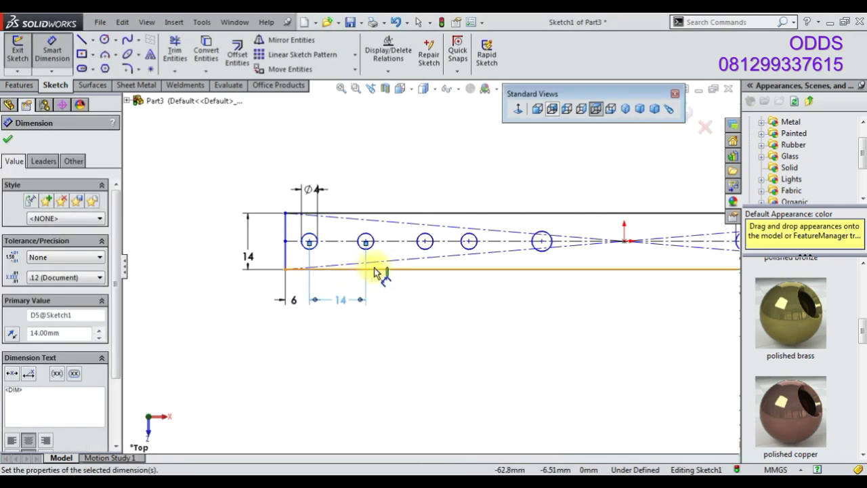
{"action": "left_click", "coordinate": [374, 244]}
{"action": "scroll", "coordinate": [420, 264], "scroll_direction": "up", "scroll_amount": 2}
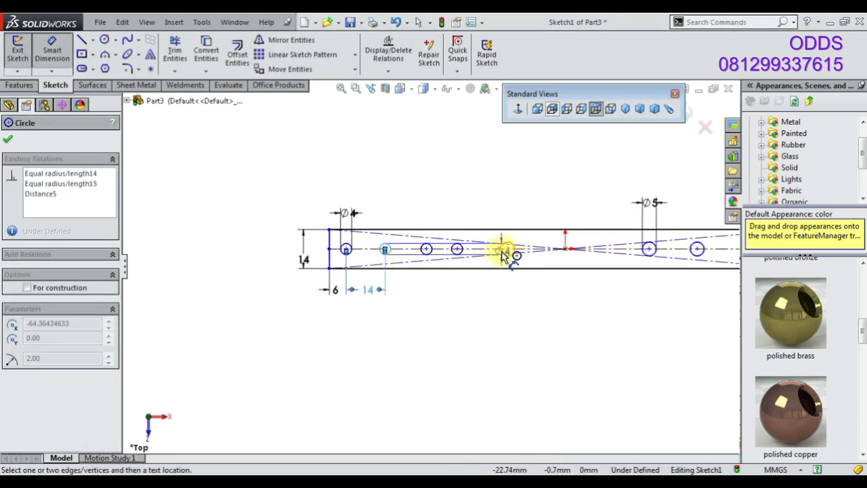
{"action": "left_click", "coordinate": [505, 252]}
{"action": "left_click", "coordinate": [440, 299]}
{"action": "type", "text": "15"}
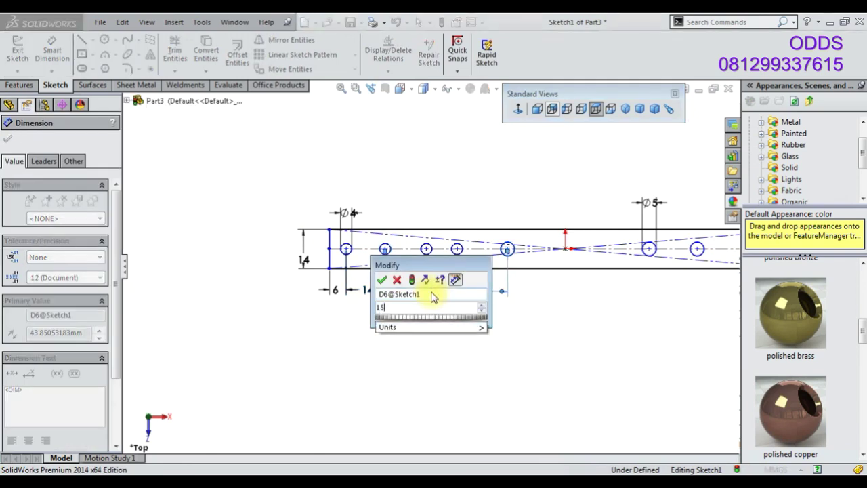
{"action": "key", "text": "Return"}
- Drag one hole circle toward the right-hand holes
{"action": "scroll", "coordinate": [436, 296], "scroll_direction": "down", "scroll_amount": 2}
{"action": "right_click", "coordinate": [436, 297]}
{"action": "left_click", "coordinate": [465, 195]}
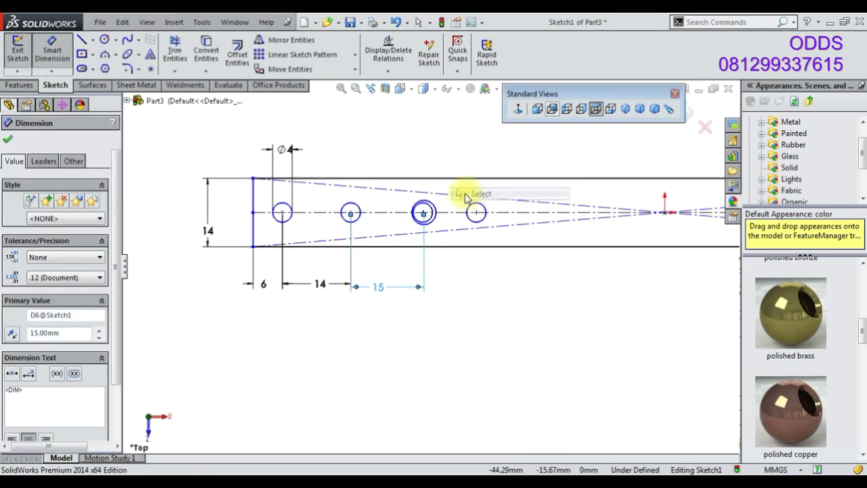
{"action": "scroll", "coordinate": [461, 193], "scroll_direction": "down", "scroll_amount": 2}
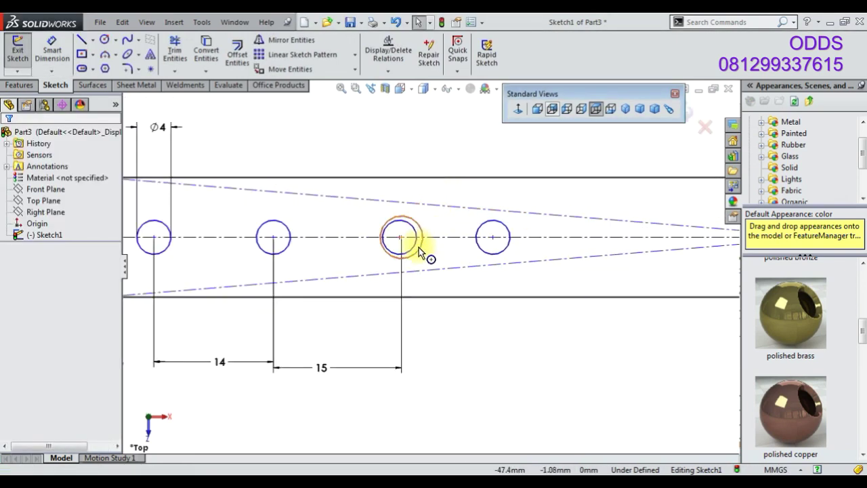
{"action": "left_click", "coordinate": [419, 250]}
{"action": "scroll", "coordinate": [440, 254], "scroll_direction": "down", "scroll_amount": 1}
{"action": "scroll", "coordinate": [406, 240], "scroll_direction": "down", "scroll_amount": 2}
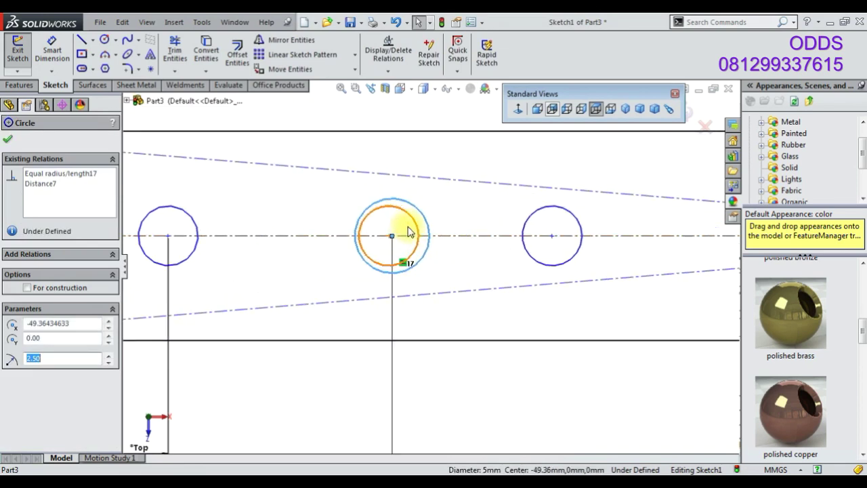
{"action": "left_click_drag", "start_coordinate": [391, 237], "coordinate": [665, 257]}
{"action": "scroll", "coordinate": [532, 393], "scroll_direction": "up", "scroll_amount": 3}
{"action": "scroll", "coordinate": [526, 372], "scroll_direction": "up", "scroll_amount": 1}
{"action": "scroll", "coordinate": [542, 334], "scroll_direction": "up", "scroll_amount": 1}
{"action": "left_click", "coordinate": [542, 334]}
{"action": "scroll", "coordinate": [542, 334], "scroll_direction": "up", "scroll_amount": 1}
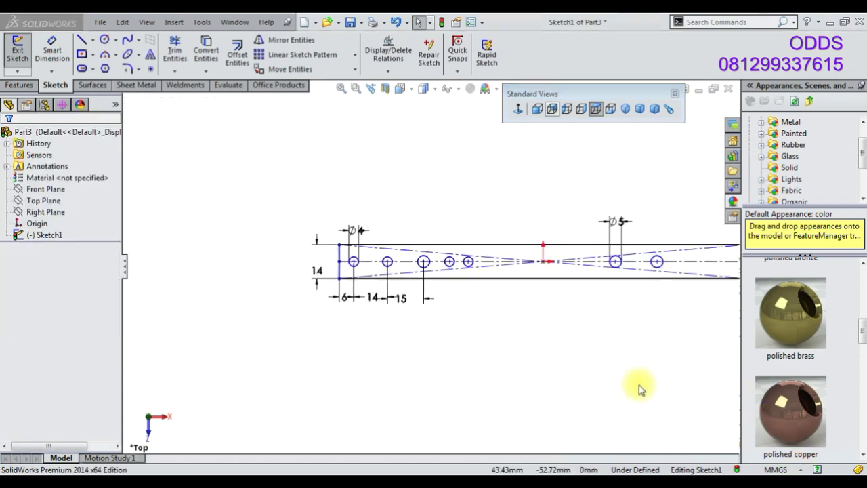
- Dimension a 45 mm spacing to the hole near the origin
{"action": "left_click", "coordinate": [52, 49]}
{"action": "scroll", "coordinate": [482, 237], "scroll_direction": "down", "scroll_amount": 3}
{"action": "scroll", "coordinate": [671, 303], "scroll_direction": "up", "scroll_amount": 1}
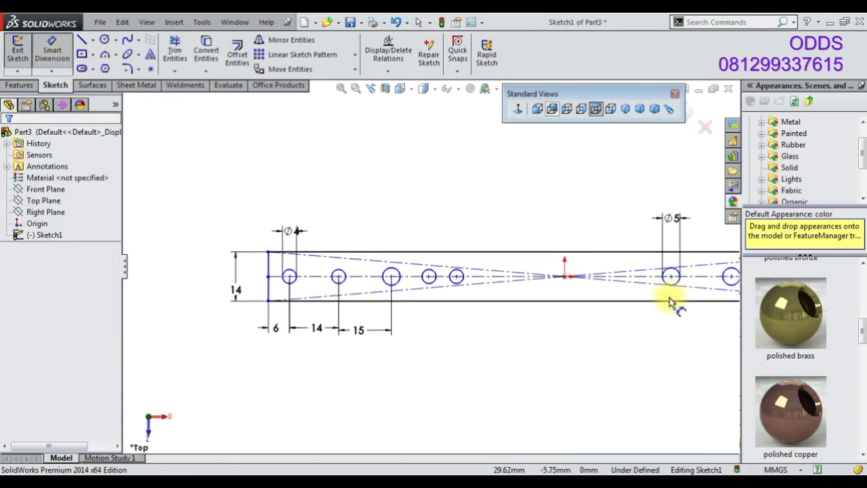
{"action": "left_click", "coordinate": [725, 282]}
{"action": "left_click", "coordinate": [398, 283]}
{"action": "left_click", "coordinate": [447, 337]}
{"action": "type", "text": "45"}
{"action": "key", "text": "Return"}
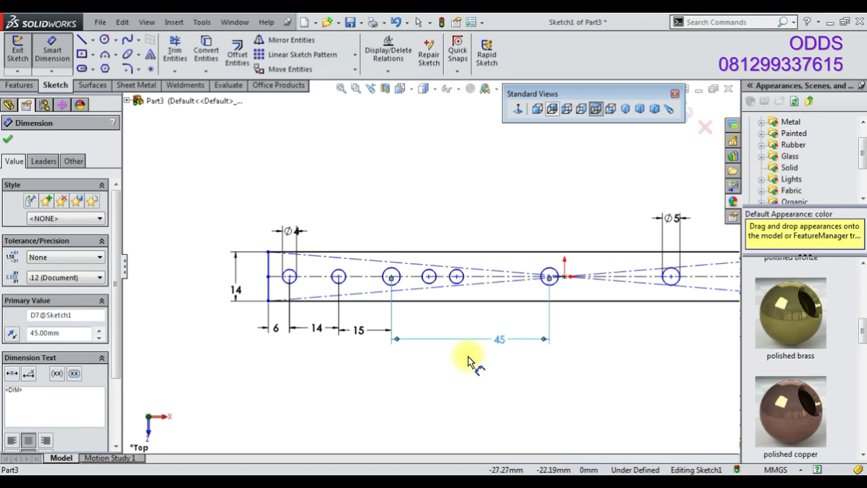
{"action": "scroll", "coordinate": [576, 349], "scroll_direction": "up", "scroll_amount": 1}
- Drag two holes rightward along the bar toward its right end
{"action": "right_click", "coordinate": [461, 342]}
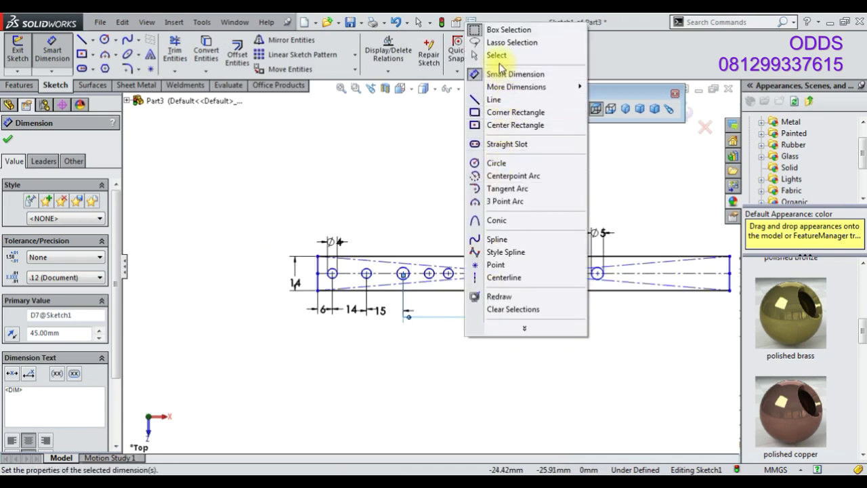
{"action": "left_click", "coordinate": [495, 55]}
{"action": "left_click_drag", "start_coordinate": [419, 256], "coordinate": [466, 285]}
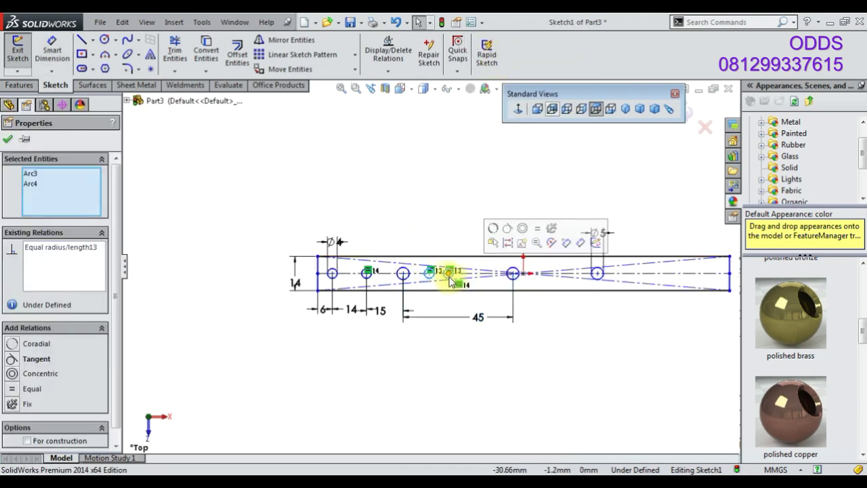
{"action": "left_click", "coordinate": [491, 274]}
{"action": "left_click", "coordinate": [624, 282]}
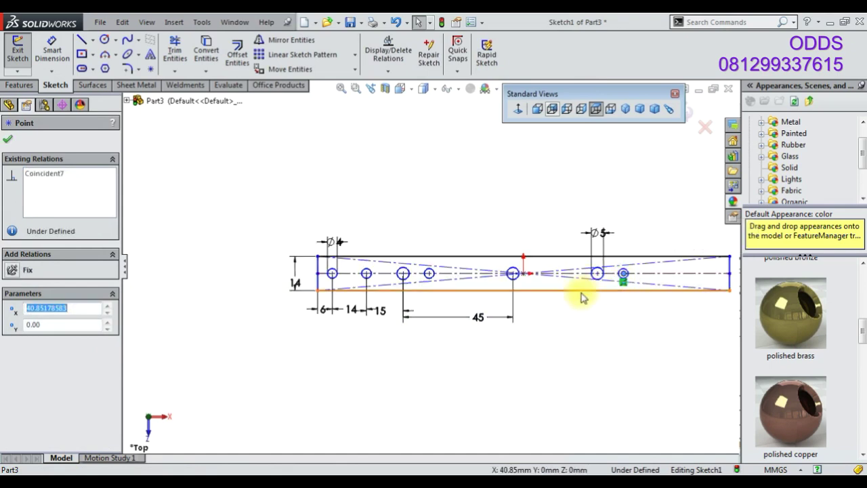
{"action": "left_click_drag", "start_coordinate": [433, 276], "coordinate": [515, 278]}
{"action": "left_click_drag", "start_coordinate": [579, 278], "coordinate": [667, 275]}
- Set hole spacings of 38 mm and 52 mm
{"action": "left_click", "coordinate": [52, 51]}
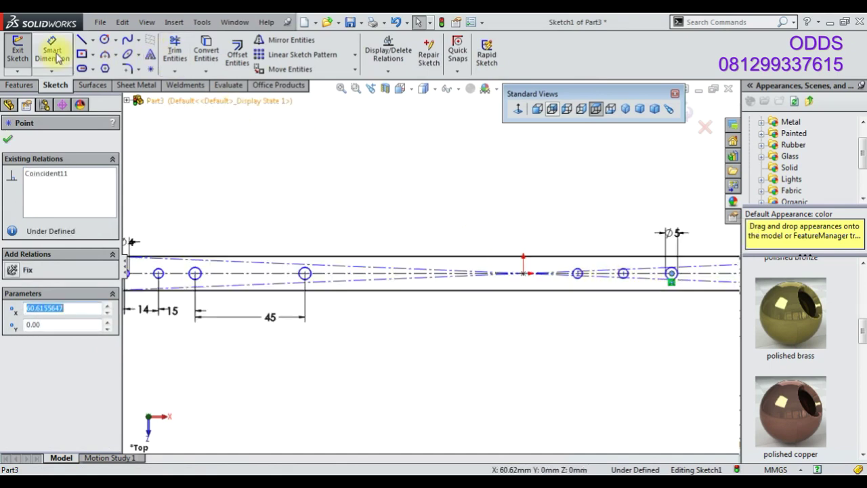
{"action": "left_click", "coordinate": [529, 276]}
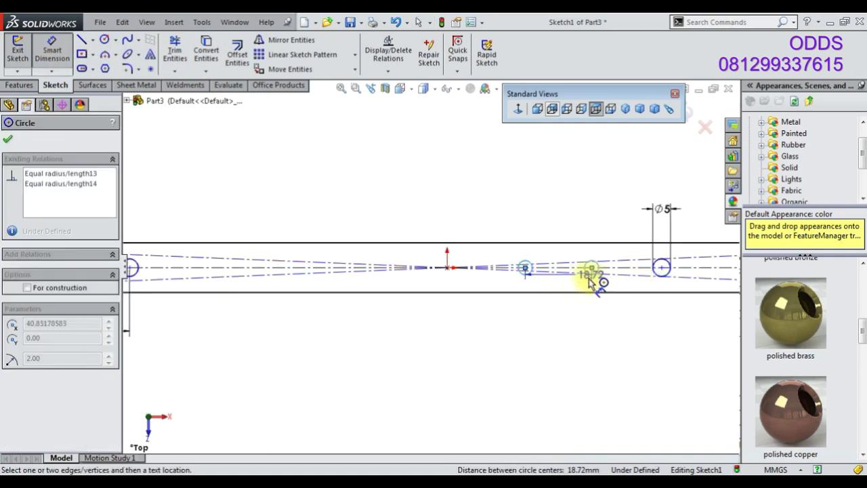
{"action": "left_click", "coordinate": [552, 331]}
{"action": "type", "text": "38"}
{"action": "key", "text": "Return"}
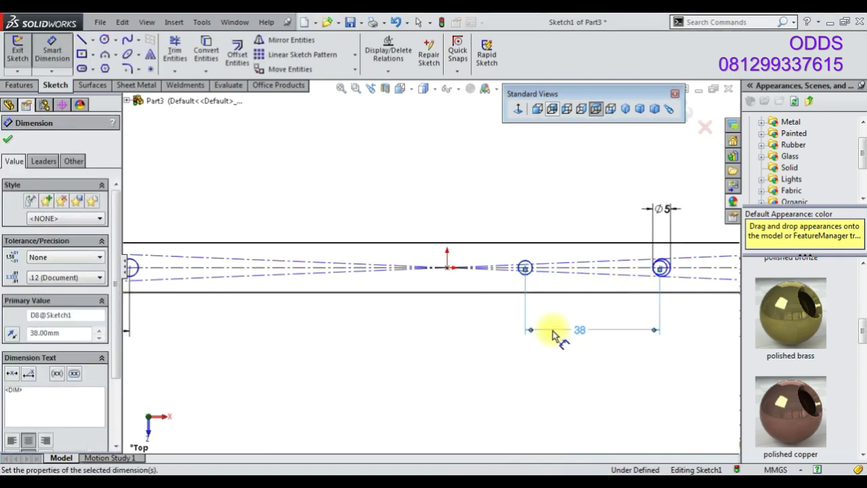
{"action": "left_click", "coordinate": [523, 270]}
{"action": "scroll", "coordinate": [457, 291], "scroll_direction": "up", "scroll_amount": 1}
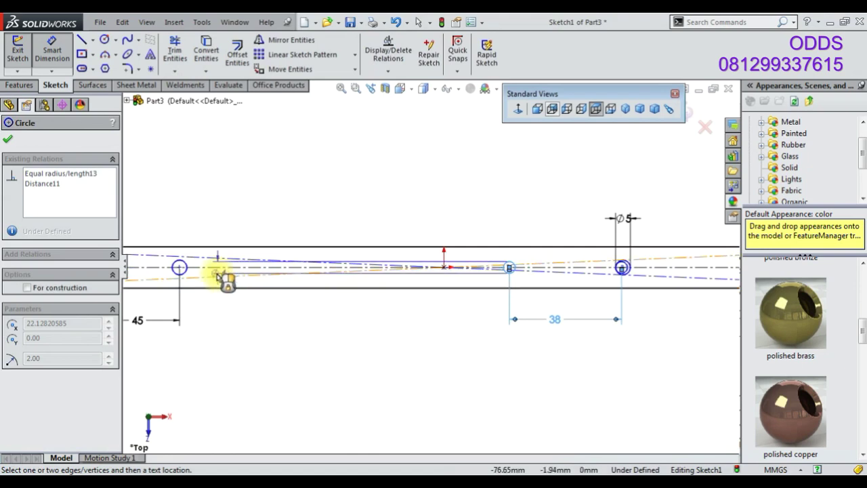
{"action": "left_click", "coordinate": [180, 269]}
{"action": "left_click", "coordinate": [269, 323]}
{"action": "type", "text": "52"}
{"action": "key", "text": "Return"}
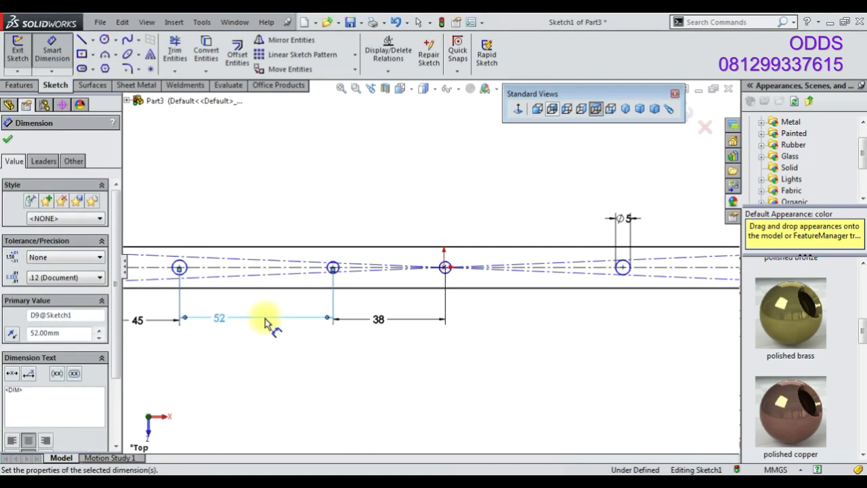
- Set the spacing between the right-hand and middle holes to 15 mm
{"action": "scroll", "coordinate": [598, 325], "scroll_direction": "up", "scroll_amount": 1}
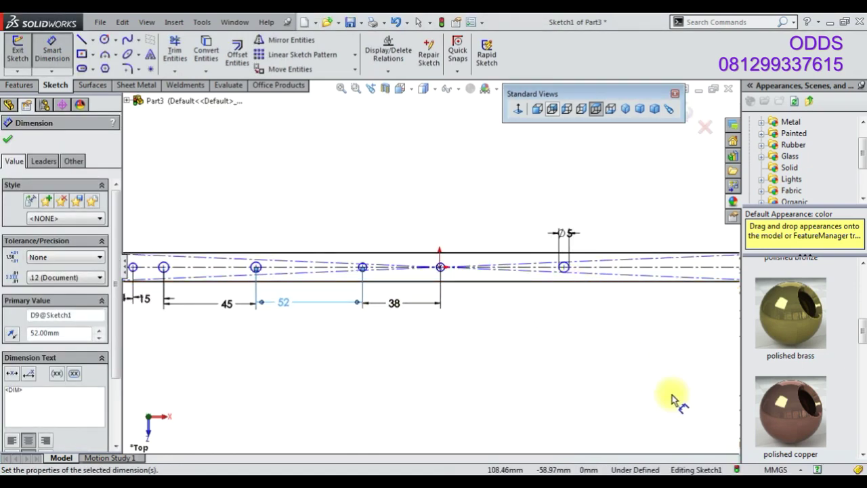
{"action": "left_click", "coordinate": [566, 271]}
{"action": "left_click", "coordinate": [443, 269]}
{"action": "scroll", "coordinate": [467, 298], "scroll_direction": "down", "scroll_amount": 3}
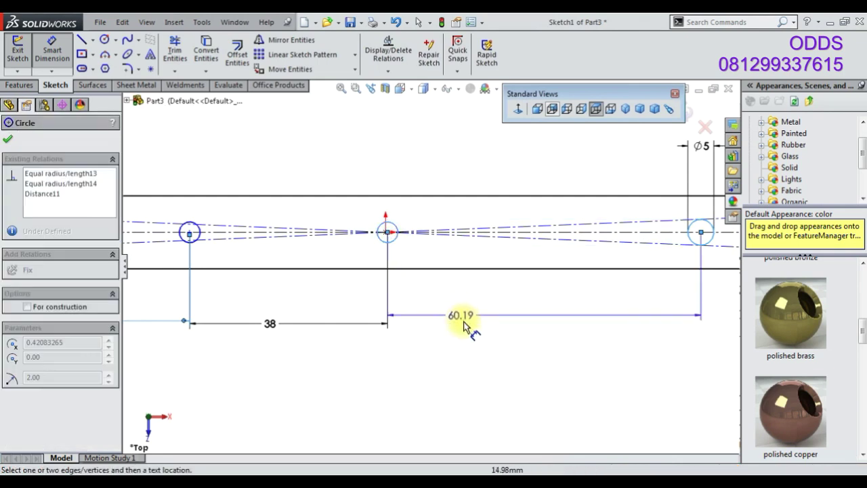
{"action": "left_click", "coordinate": [467, 331]}
{"action": "type", "text": "15"}
{"action": "key", "text": "Return"}
- Dismiss the driven-dimension prompt and delete the extra 87.54 dimension
{"action": "scroll", "coordinate": [629, 310], "scroll_direction": "up", "scroll_amount": 4}
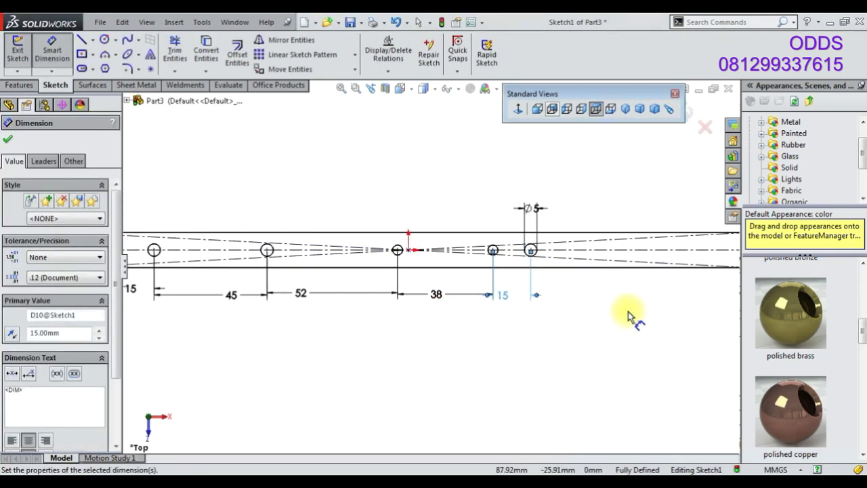
{"action": "scroll", "coordinate": [542, 271], "scroll_direction": "up", "scroll_amount": 2}
{"action": "left_click", "coordinate": [652, 256]}
{"action": "scroll", "coordinate": [643, 261], "scroll_direction": "down", "scroll_amount": 2}
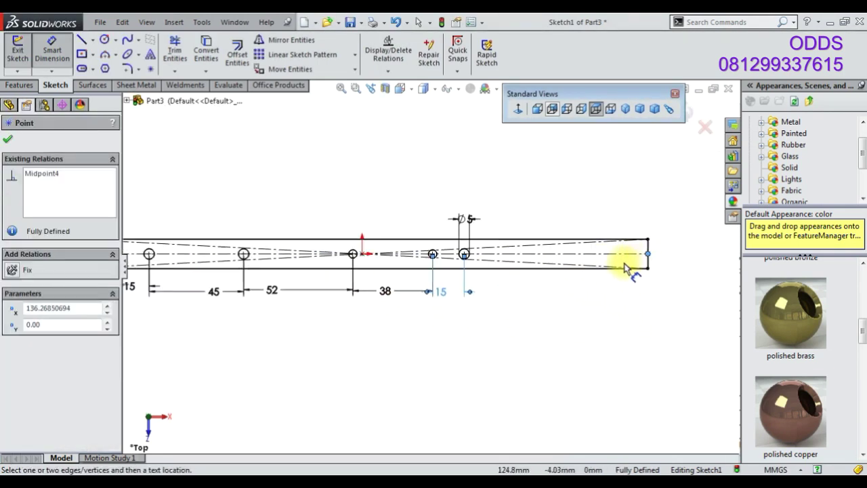
{"action": "scroll", "coordinate": [629, 262], "scroll_direction": "down", "scroll_amount": 3}
{"action": "left_click", "coordinate": [287, 253]}
{"action": "left_click", "coordinate": [414, 326]}
{"action": "key", "text": "Return"}
{"action": "key", "text": "Delete"}
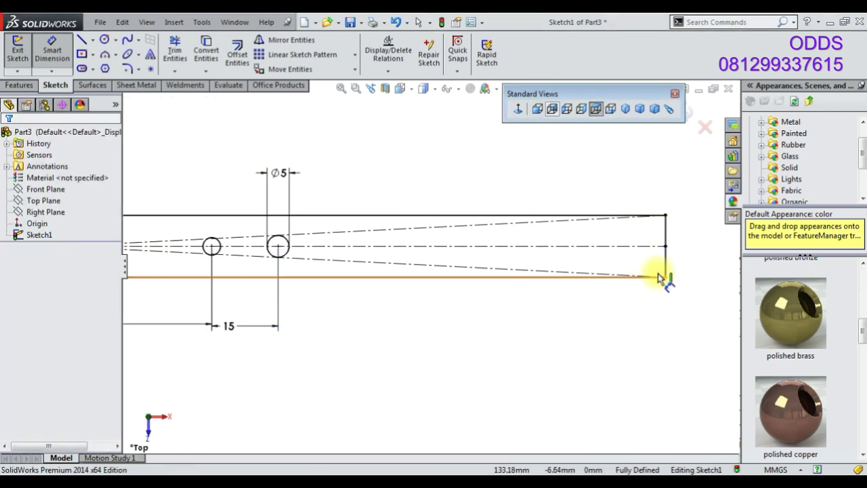
- Select the midpoint and line of the bar's right end
{"action": "left_click", "coordinate": [666, 247]}
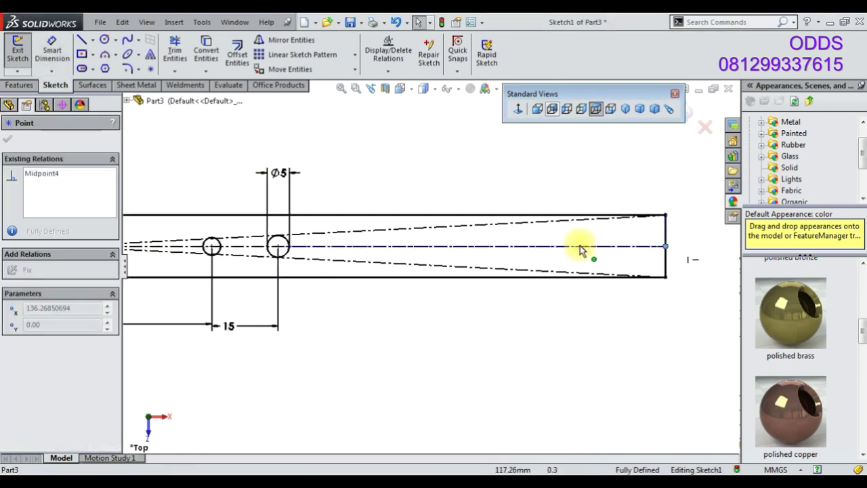
{"action": "left_click", "coordinate": [667, 263]}
{"action": "scroll", "coordinate": [589, 284], "scroll_direction": "up", "scroll_amount": 2}
{"action": "scroll", "coordinate": [514, 298], "scroll_direction": "up", "scroll_amount": 2}
{"action": "scroll", "coordinate": [461, 298], "scroll_direction": "up", "scroll_amount": 1}
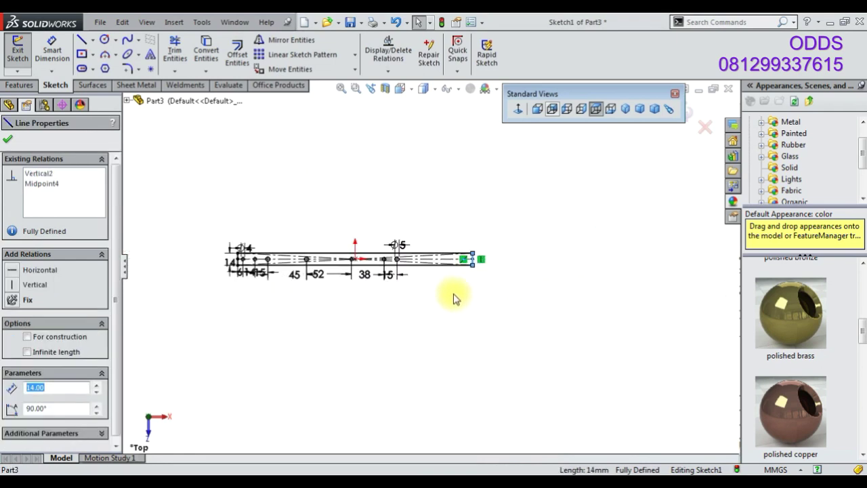
{"action": "scroll", "coordinate": [454, 298], "scroll_direction": "down", "scroll_amount": 2}
{"action": "scroll", "coordinate": [428, 260], "scroll_direction": "down", "scroll_amount": 1}
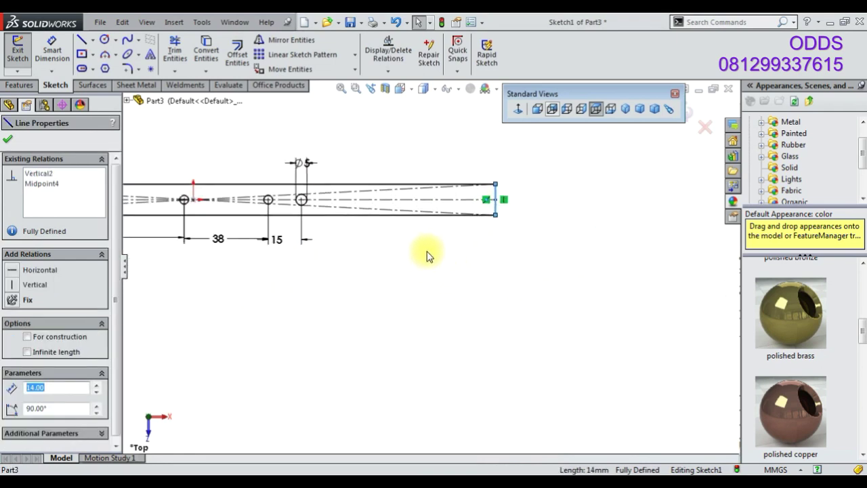
- Start and cancel a trim, then select the bar's right end in the bed plate sketch
{"action": "left_click", "coordinate": [163, 57]}
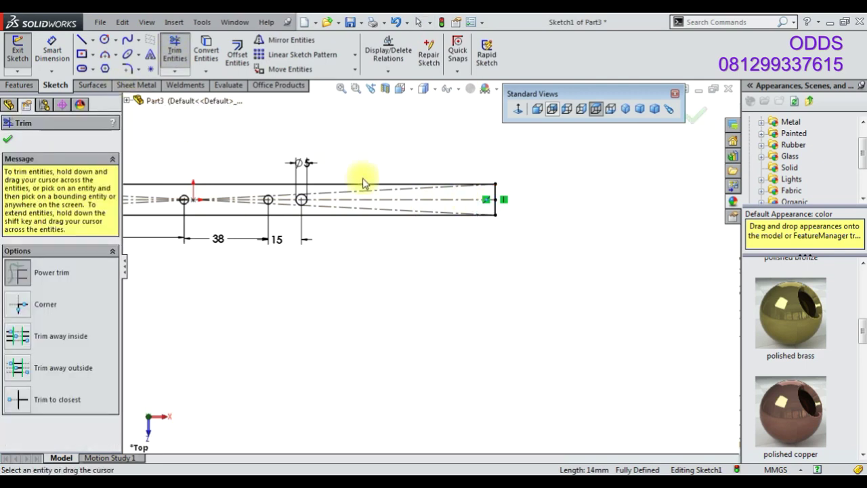
{"action": "left_click", "coordinate": [8, 138]}
{"action": "left_click", "coordinate": [495, 209]}
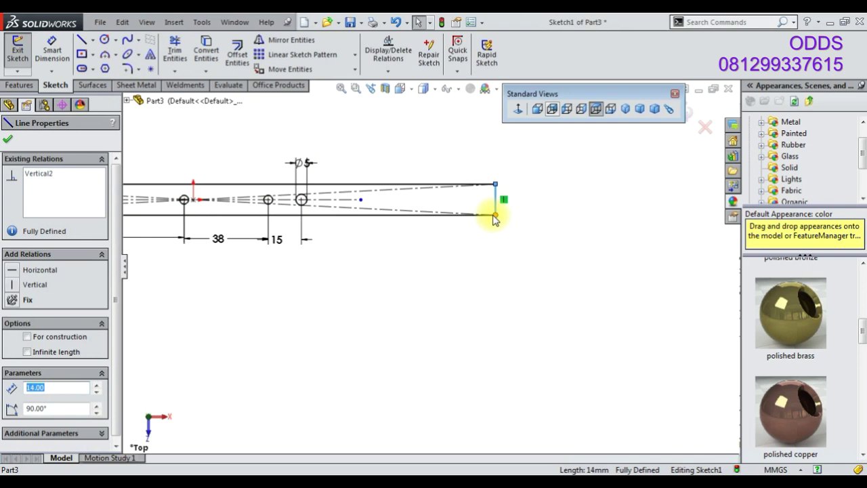
{"action": "left_click", "coordinate": [495, 217]}
{"action": "scroll", "coordinate": [187, 188], "scroll_direction": "up", "scroll_amount": 2}
{"action": "scroll", "coordinate": [387, 228], "scroll_direction": "down", "scroll_amount": 4}
{"action": "scroll", "coordinate": [417, 306], "scroll_direction": "down", "scroll_amount": 3}
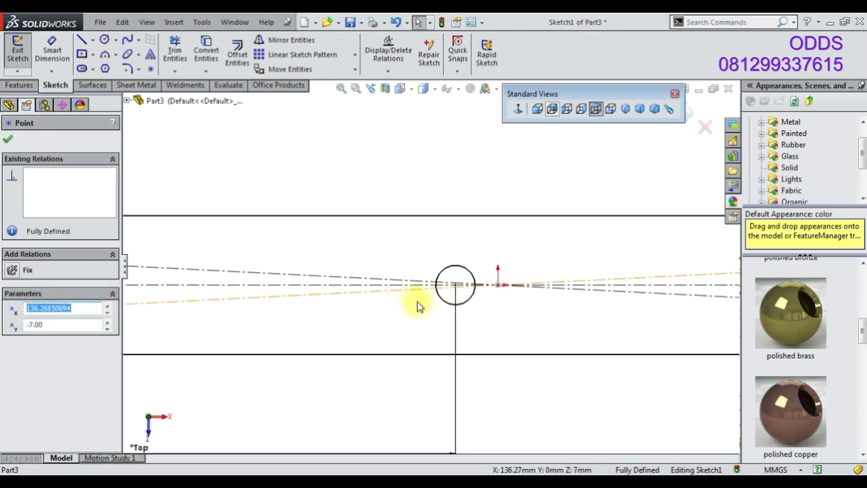
{"action": "scroll", "coordinate": [420, 305], "scroll_direction": "down", "scroll_amount": 2}
- Delete the rightmost hole's 15 mm spacing dimension
{"action": "left_click", "coordinate": [473, 270]}
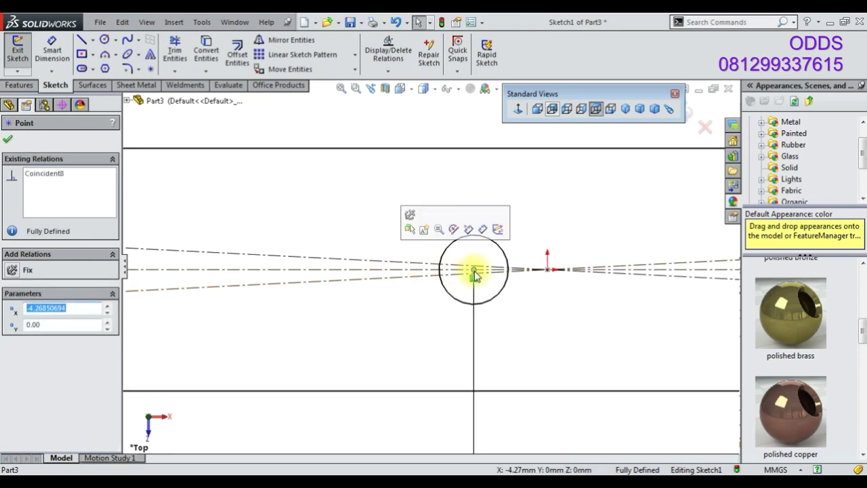
{"action": "scroll", "coordinate": [513, 294], "scroll_direction": "up", "scroll_amount": 5}
{"action": "scroll", "coordinate": [596, 278], "scroll_direction": "down", "scroll_amount": 2}
{"action": "left_click", "coordinate": [507, 344]}
{"action": "key", "text": "Delete"}
{"action": "left_click", "coordinate": [584, 264]}
- Delete the rightmost Ø5 hole circle and select the midpoint of the bar's right end
{"action": "scroll", "coordinate": [583, 264], "scroll_direction": "up", "scroll_amount": 1}
{"action": "left_click", "coordinate": [552, 266]}
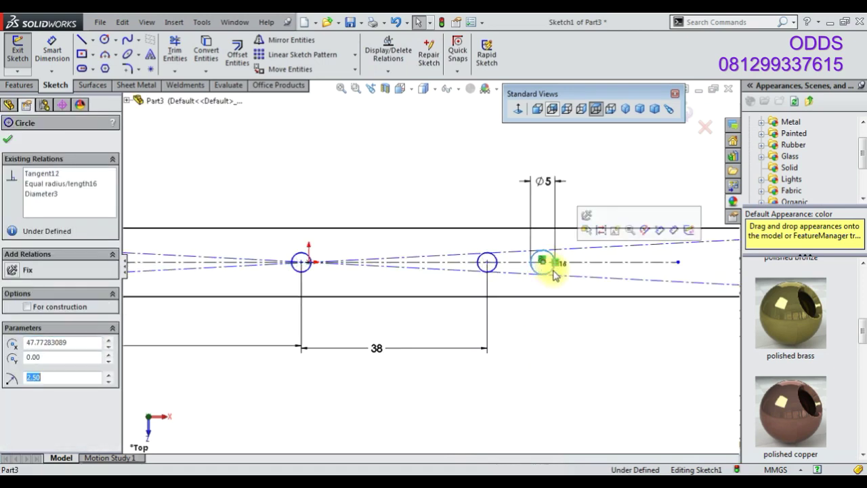
{"action": "key", "text": "Delete"}
{"action": "scroll", "coordinate": [576, 274], "scroll_direction": "up", "scroll_amount": 1}
{"action": "scroll", "coordinate": [589, 281], "scroll_direction": "up", "scroll_amount": 1}
{"action": "scroll", "coordinate": [596, 276], "scroll_direction": "up", "scroll_amount": 2}
{"action": "left_click", "coordinate": [585, 269]}
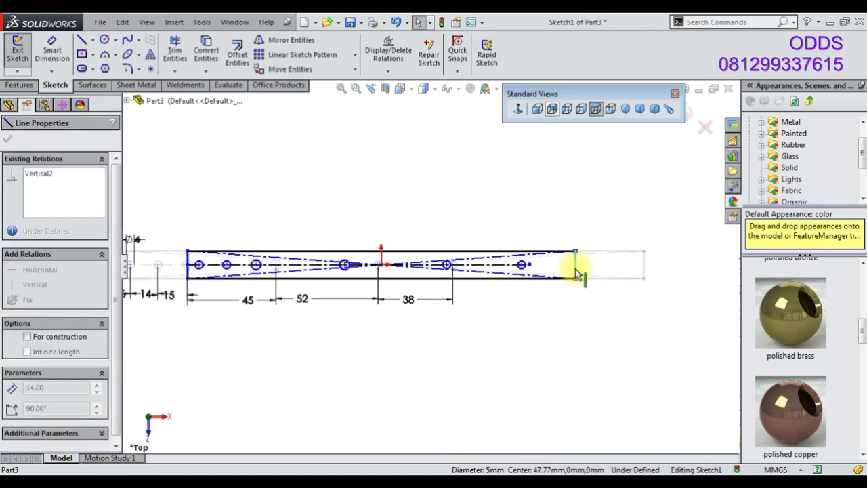
{"action": "left_click", "coordinate": [587, 265]}
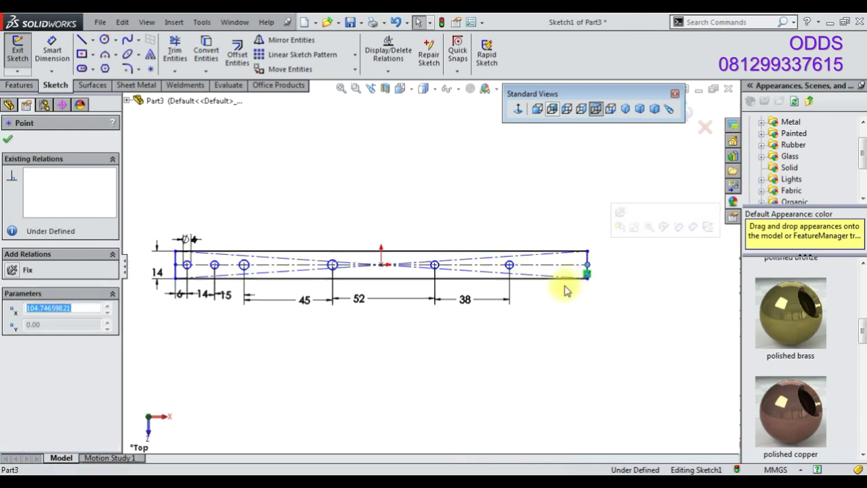
{"action": "left_click", "coordinate": [105, 40]}
{"action": "scroll", "coordinate": [517, 282], "scroll_direction": "down", "scroll_amount": 2}
- Draw a new hole circle near the right end and space it 15 mm from its neighbour
{"action": "scroll", "coordinate": [592, 368], "scroll_direction": "up", "scroll_amount": 1}
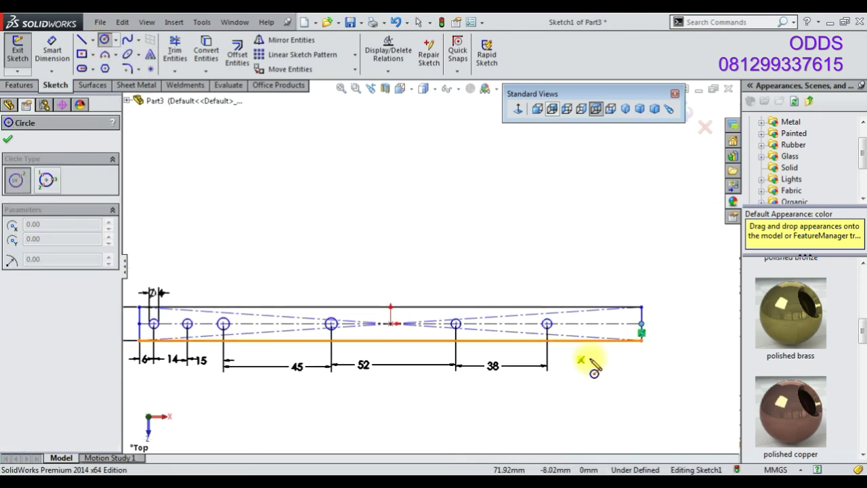
{"action": "left_click", "coordinate": [593, 324]}
{"action": "left_click", "coordinate": [600, 327]}
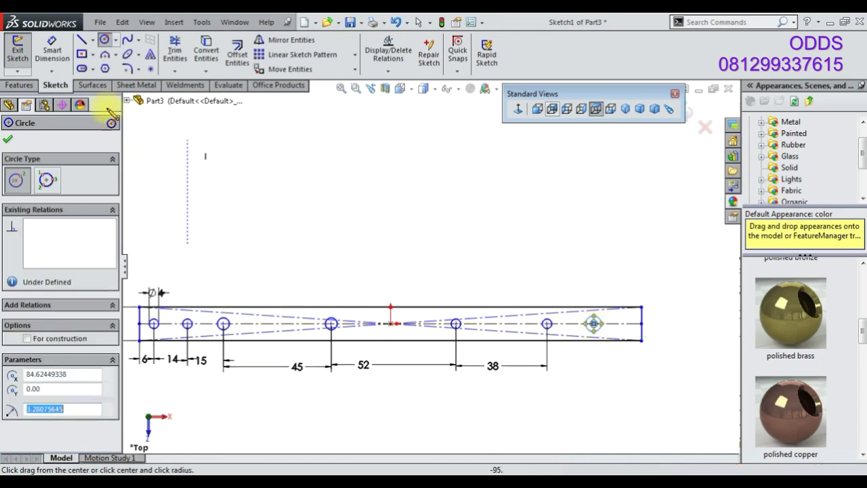
{"action": "key", "text": "d"}
{"action": "left_click", "coordinate": [596, 325]}
{"action": "left_click", "coordinate": [549, 324]}
{"action": "left_click", "coordinate": [566, 292]}
{"action": "type", "text": "15"}
{"action": "key", "text": "Return"}
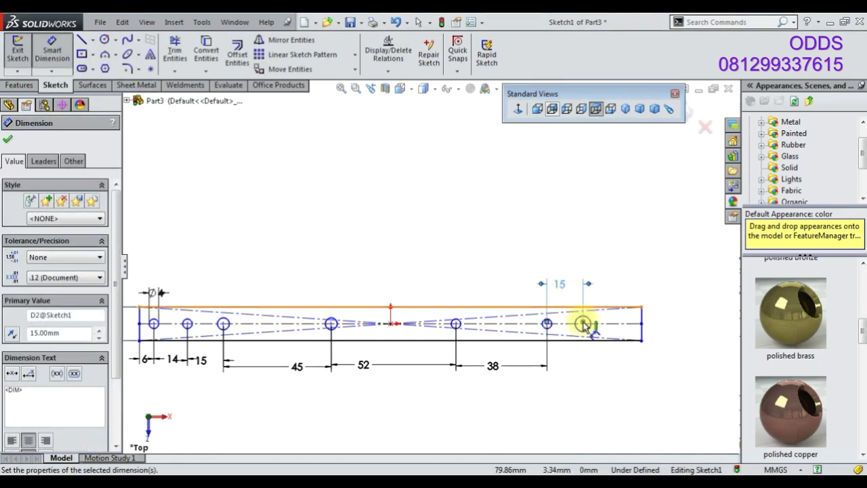
- Dimension the new hole 6 mm from the bar's right end with a Ø5 diameter
{"action": "left_click", "coordinate": [587, 330]}
{"action": "left_click", "coordinate": [641, 332]}
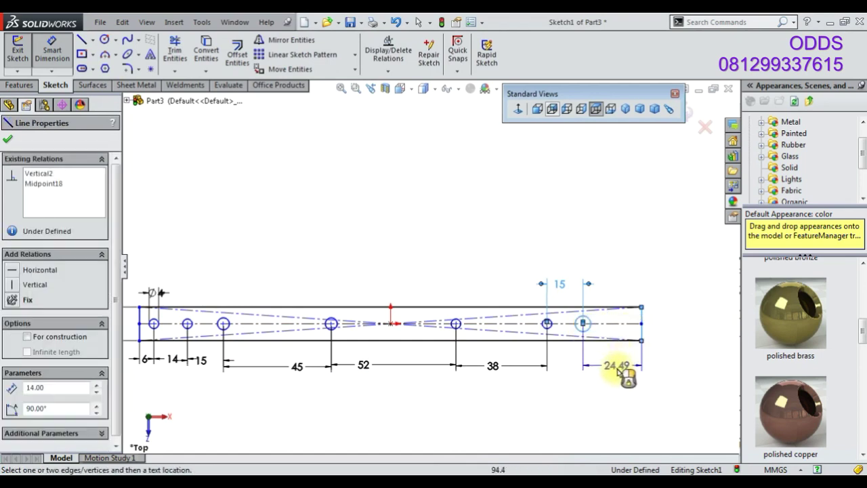
{"action": "left_click", "coordinate": [623, 372]}
{"action": "type", "text": "6"}
{"action": "key", "text": "Return"}
{"action": "scroll", "coordinate": [586, 367], "scroll_direction": "down", "scroll_amount": 5}
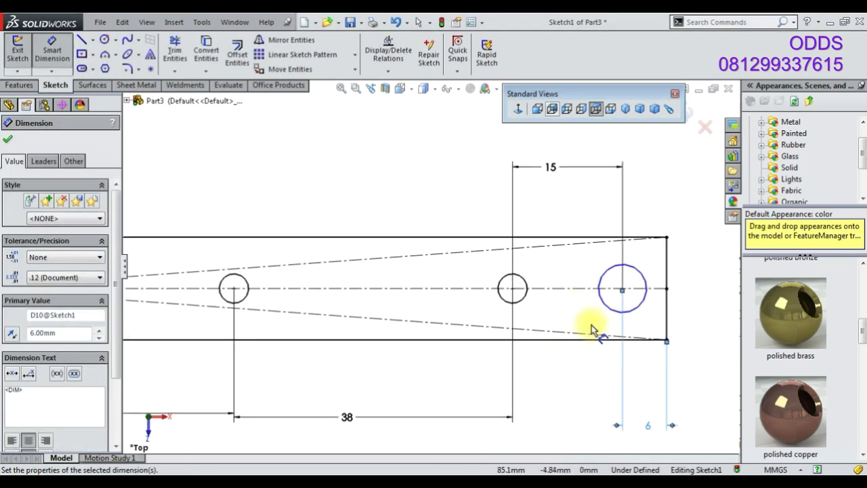
{"action": "left_click", "coordinate": [605, 311]}
{"action": "left_click", "coordinate": [654, 298]}
{"action": "type", "text": "5"}
{"action": "key", "text": "Return"}
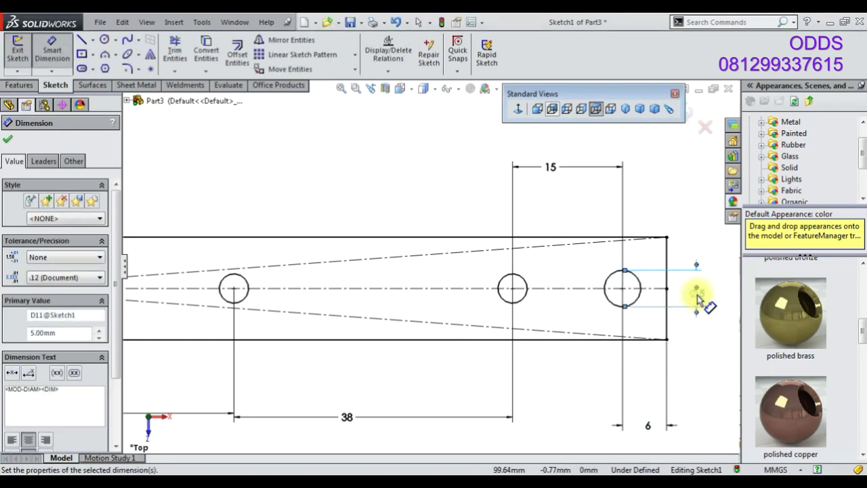
- Add Ø5 diameters to two other holes, accepting one as a driven dimension
{"action": "scroll", "coordinate": [430, 267], "scroll_direction": "up", "scroll_amount": 5}
{"action": "scroll", "coordinate": [284, 280], "scroll_direction": "up", "scroll_amount": 2}
{"action": "scroll", "coordinate": [240, 275], "scroll_direction": "down", "scroll_amount": 4}
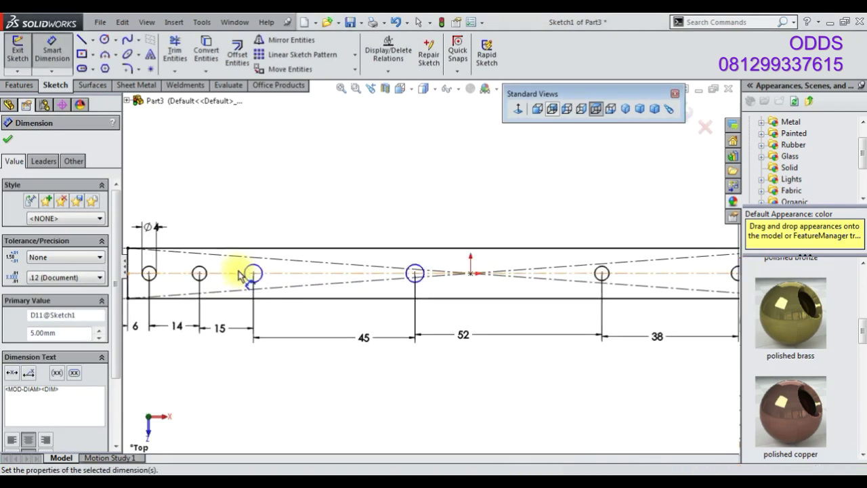
{"action": "left_click", "coordinate": [253, 272]}
{"action": "left_click", "coordinate": [264, 218]}
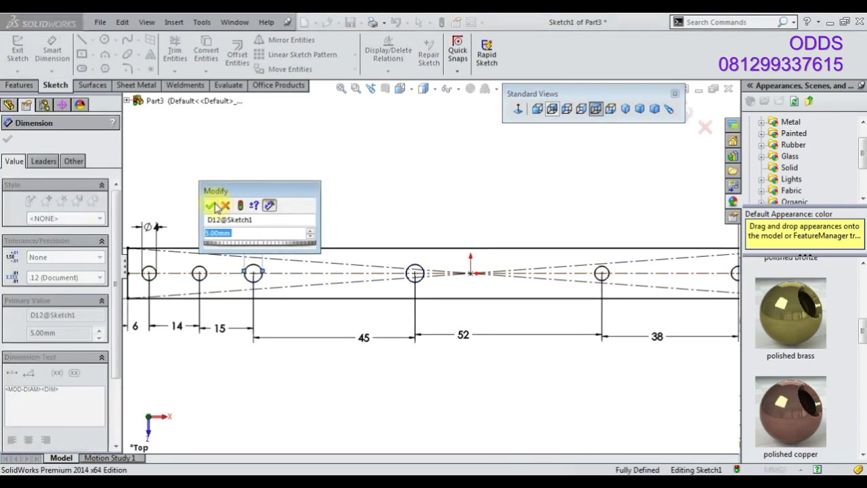
{"action": "key", "text": "Return"}
{"action": "left_click", "coordinate": [415, 272]}
{"action": "left_click", "coordinate": [410, 233]}
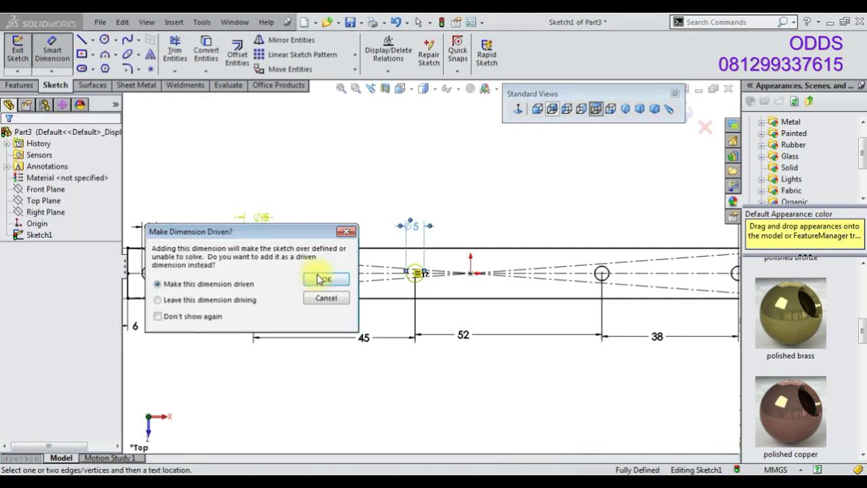
{"action": "left_click", "coordinate": [323, 275]}
{"action": "scroll", "coordinate": [427, 271], "scroll_direction": "up", "scroll_amount": 3}
{"action": "key", "text": "Escape"}
{"action": "key", "text": "z"}
{"action": "right_click", "coordinate": [437, 347]}
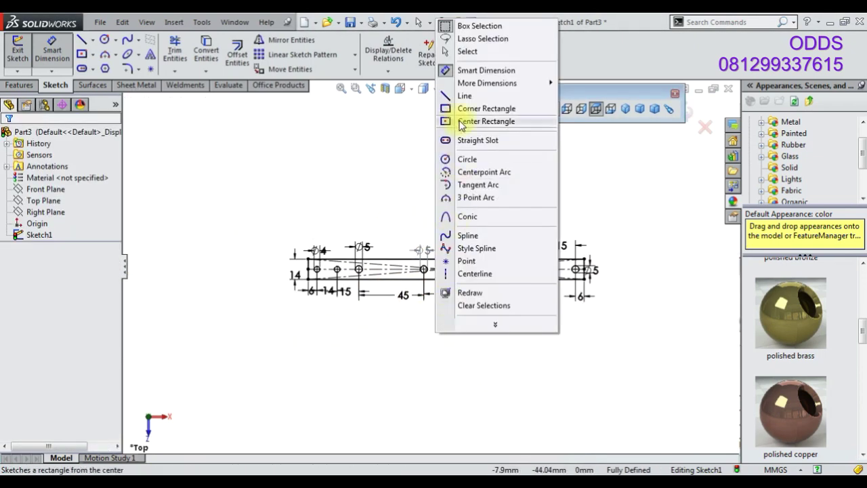
{"action": "key", "text": "Escape"}
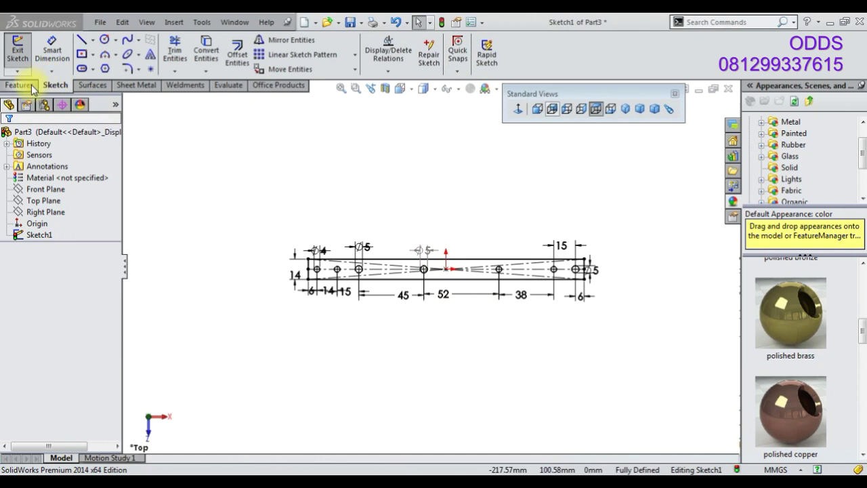
- Extrude the bed plate sketch 5 mm and apply the chromium plate appearance
{"action": "left_click", "coordinate": [32, 90]}
{"action": "left_click", "coordinate": [21, 61]}
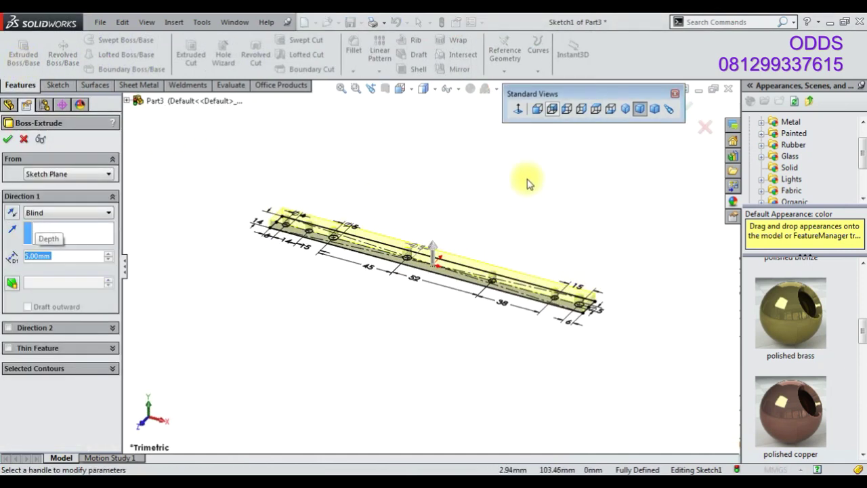
{"action": "scroll", "coordinate": [813, 305], "scroll_direction": "up", "scroll_amount": 3}
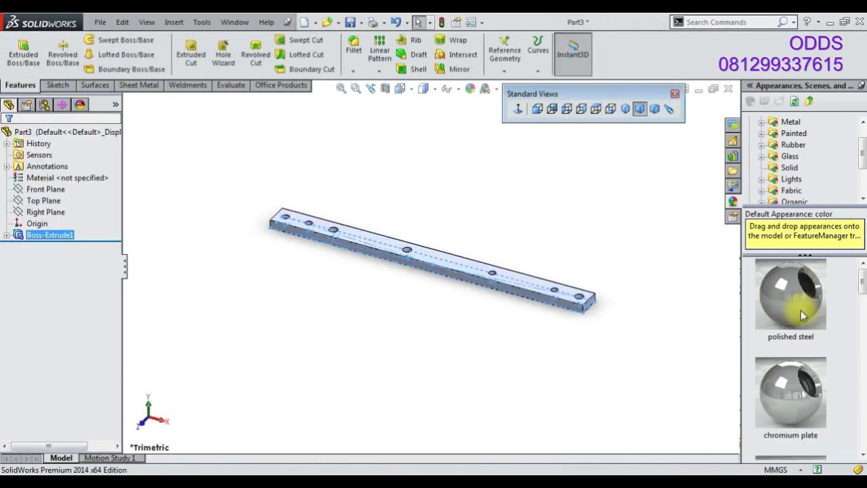
{"action": "left_click", "coordinate": [795, 393]}
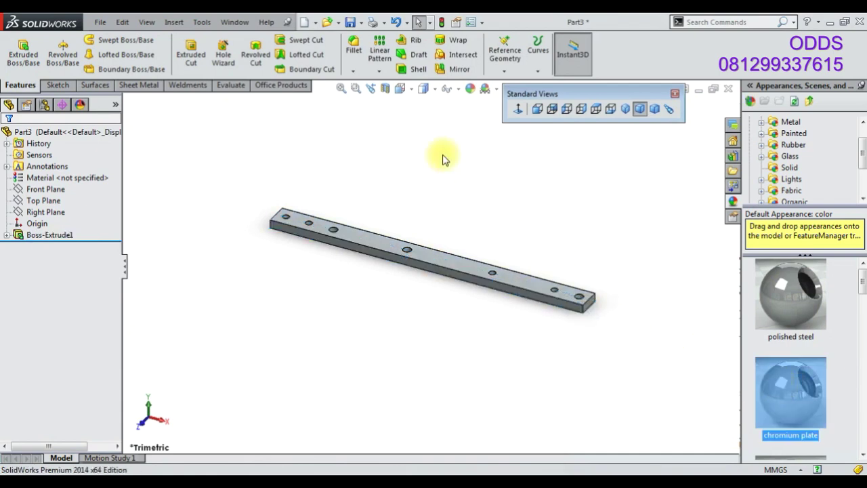
{"action": "left_click", "coordinate": [789, 457]}
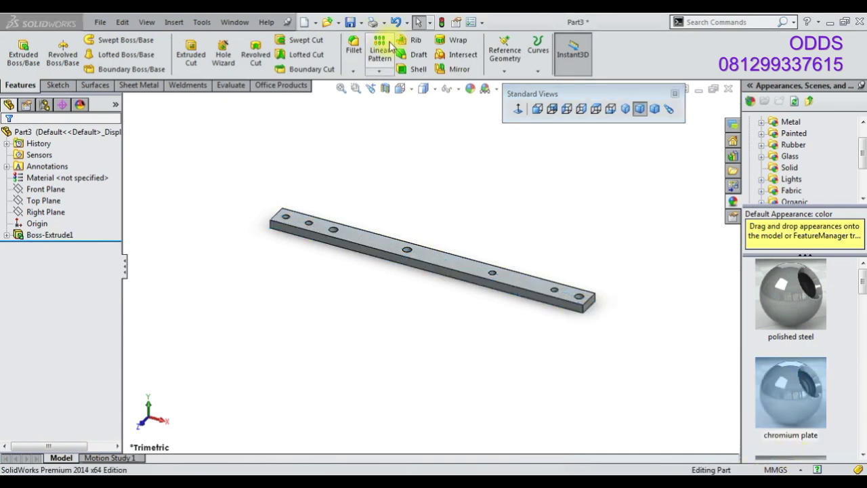
- Save the part as 44 ENGINE BED PLATE
{"action": "left_click", "coordinate": [351, 24]}
{"action": "type", "text": "44 ENGINE BED PLATE"}
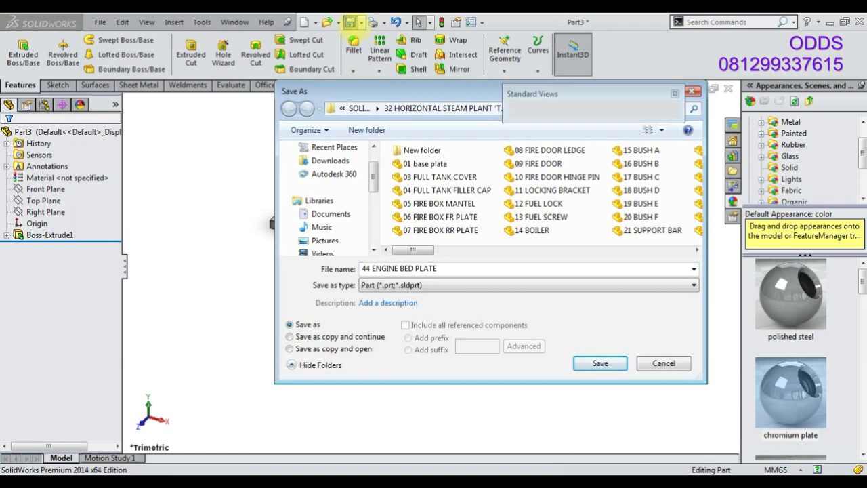
{"action": "key", "text": "Return"}
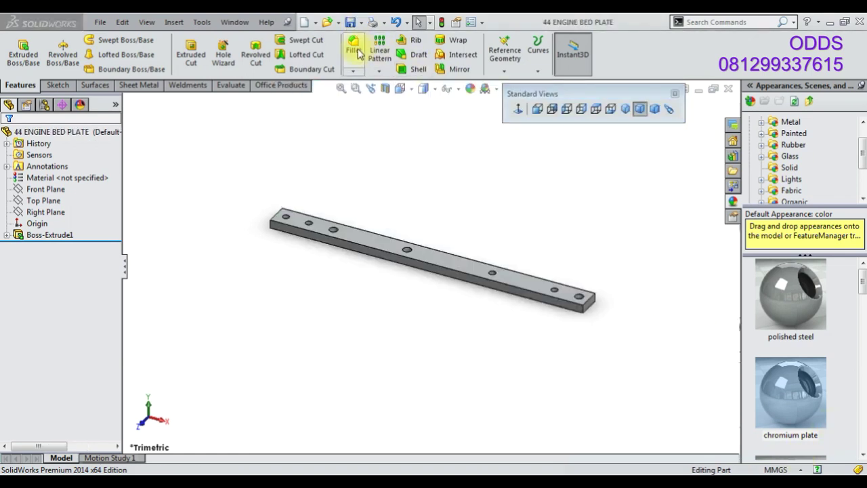
{"action": "left_click", "coordinate": [304, 21]}
- Create a new part and start a sketch on the Front Plane
{"action": "key", "text": "Return"}
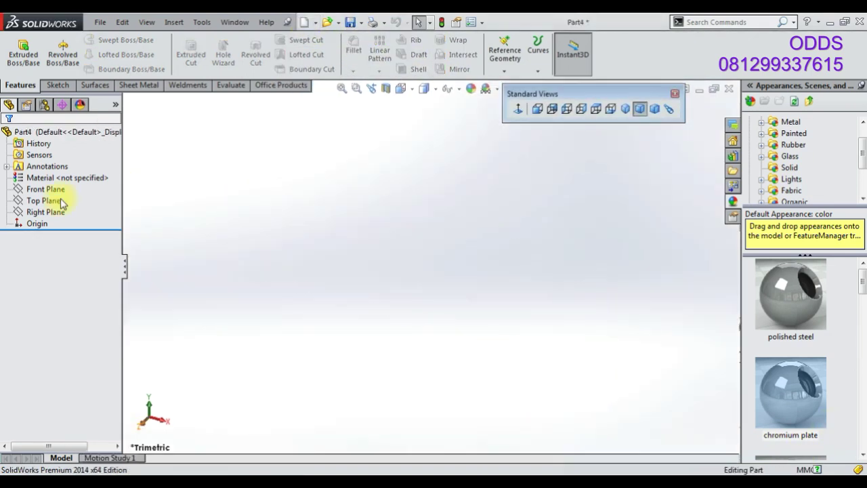
{"action": "right_click", "coordinate": [45, 189]}
{"action": "left_click", "coordinate": [73, 169]}
{"action": "left_click", "coordinate": [486, 93]}
{"action": "left_click", "coordinate": [520, 117]}
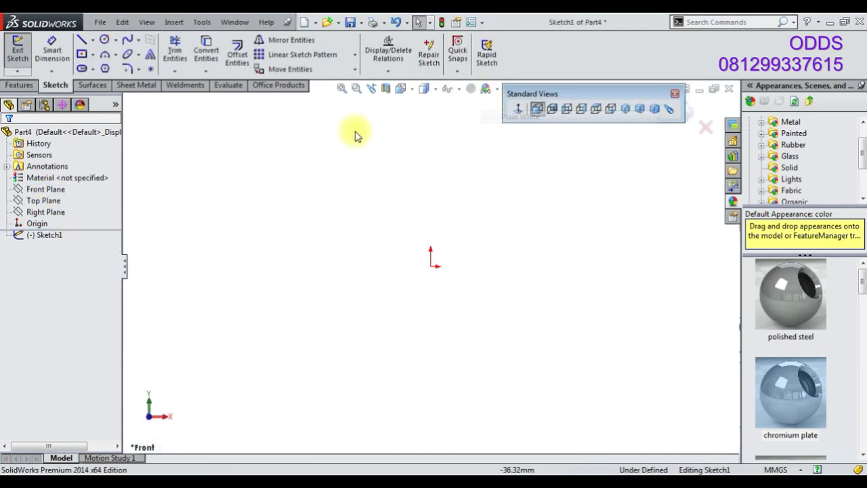
- Draw a closed L-shaped profile from the origin and make its right line construction geometry
{"action": "left_click", "coordinate": [84, 42]}
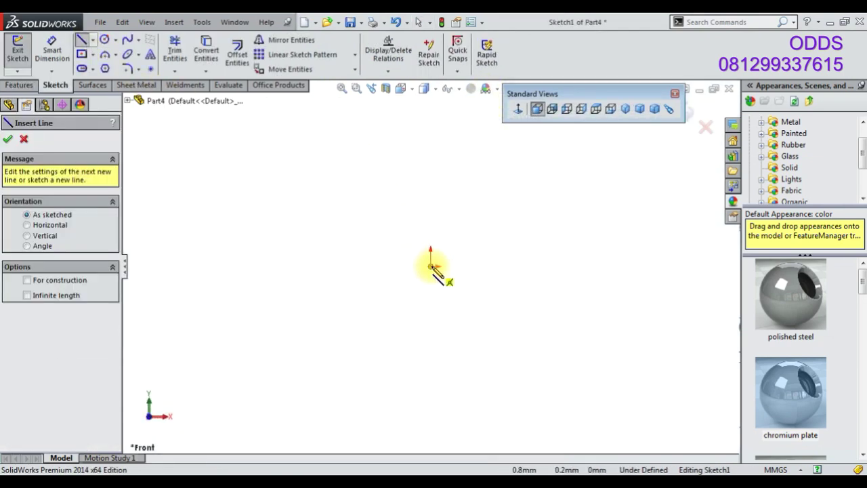
{"action": "left_click", "coordinate": [431, 266]}
{"action": "left_click", "coordinate": [319, 265]}
{"action": "left_click", "coordinate": [296, 163]}
{"action": "left_click", "coordinate": [285, 162]}
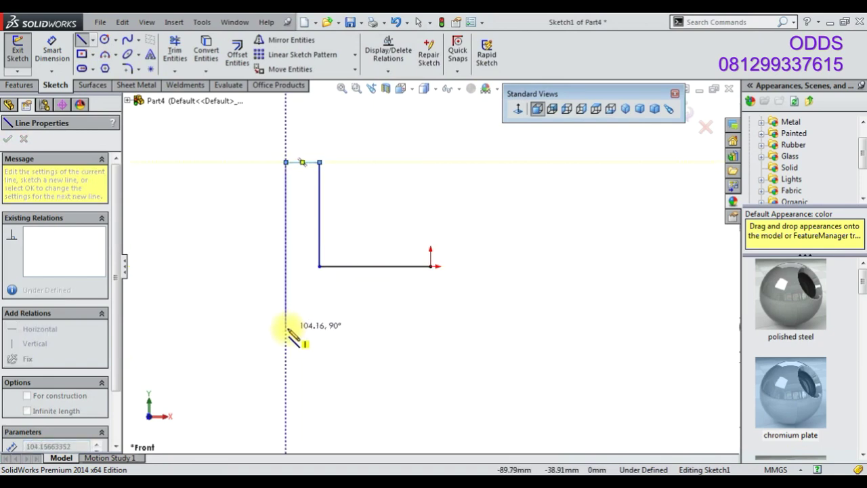
{"action": "left_click", "coordinate": [286, 329]}
{"action": "left_click", "coordinate": [431, 329]}
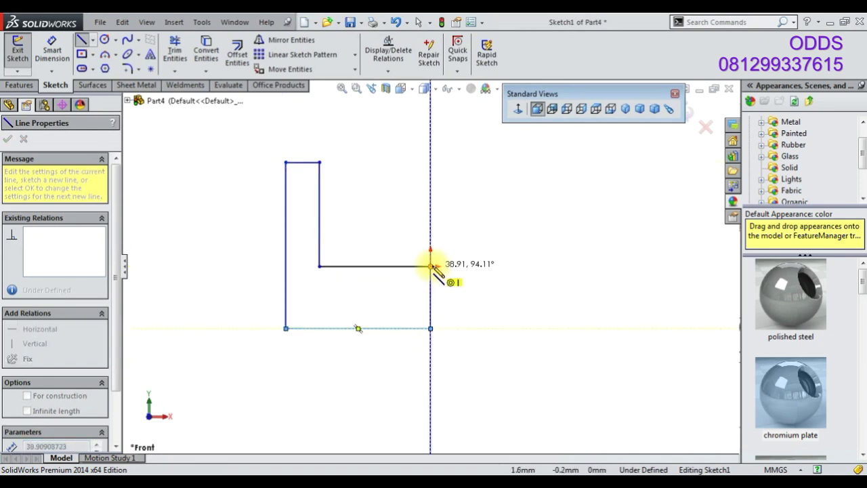
{"action": "left_click", "coordinate": [431, 266]}
{"action": "right_click", "coordinate": [353, 194]}
{"action": "left_click", "coordinate": [359, 194]}
{"action": "left_click", "coordinate": [432, 311]}
{"action": "left_click", "coordinate": [470, 266]}
- Dimension the profile's bottom width 48.5, top width 10 and inner height 26
{"action": "left_click", "coordinate": [53, 53]}
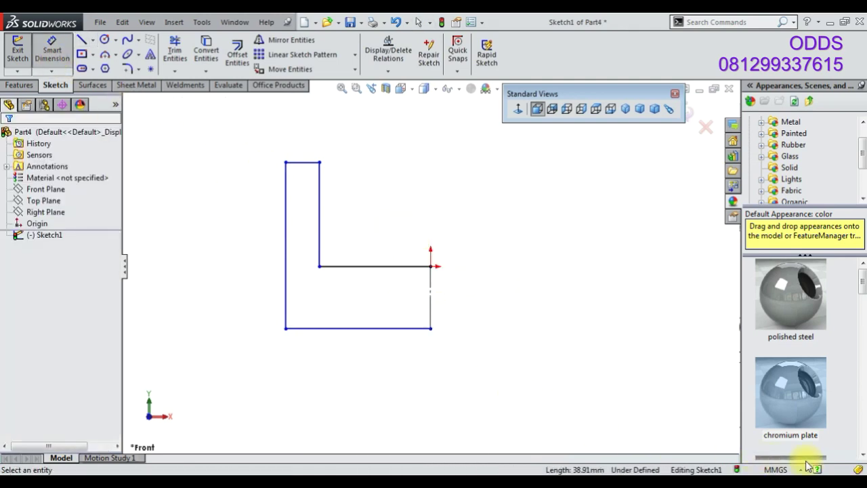
{"action": "left_click", "coordinate": [389, 337]}
{"action": "left_click", "coordinate": [377, 362]}
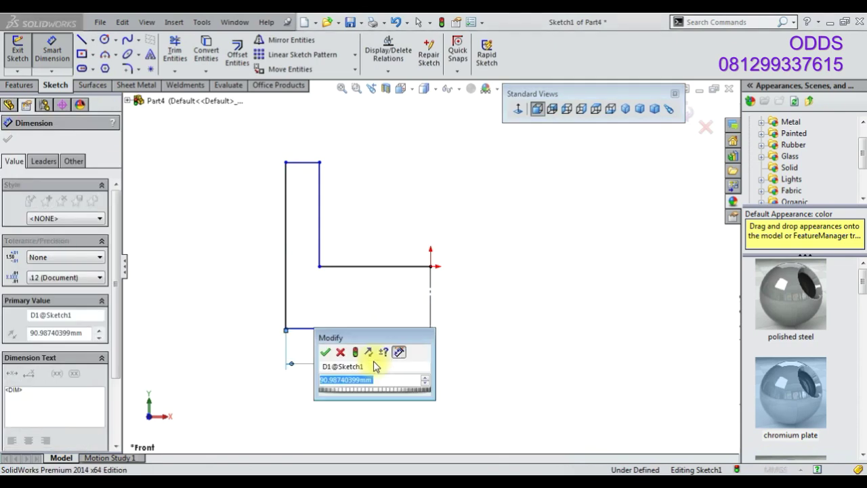
{"action": "type", "text": "48.5"}
{"action": "key", "text": "Return"}
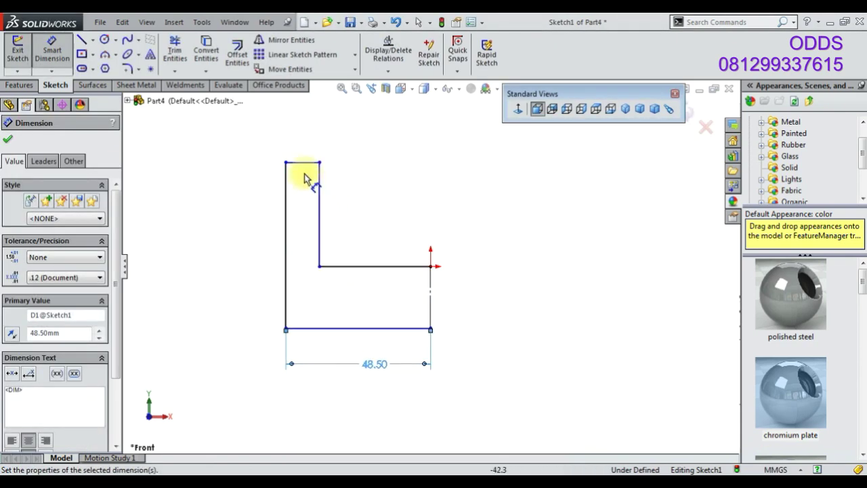
{"action": "left_click", "coordinate": [303, 164]}
{"action": "left_click", "coordinate": [306, 153]}
{"action": "type", "text": "10"}
{"action": "key", "text": "Return"}
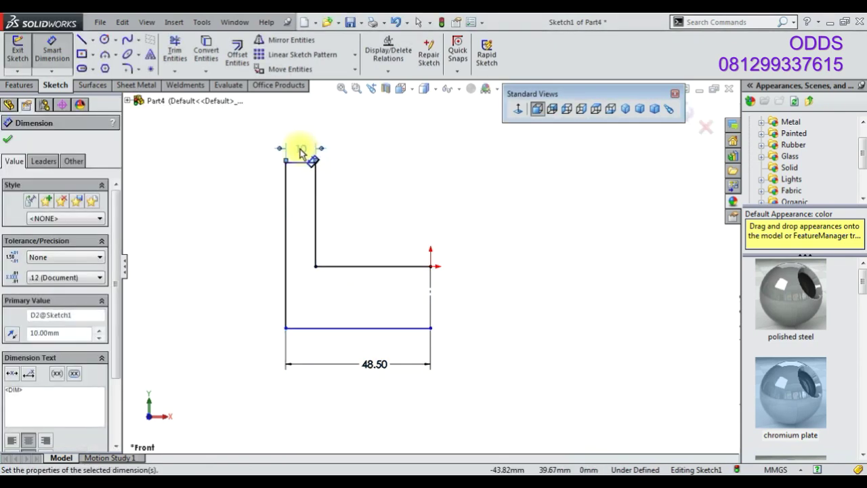
{"action": "left_click", "coordinate": [316, 177]}
{"action": "left_click", "coordinate": [228, 202]}
{"action": "type", "text": "26"}
{"action": "key", "text": "Return"}
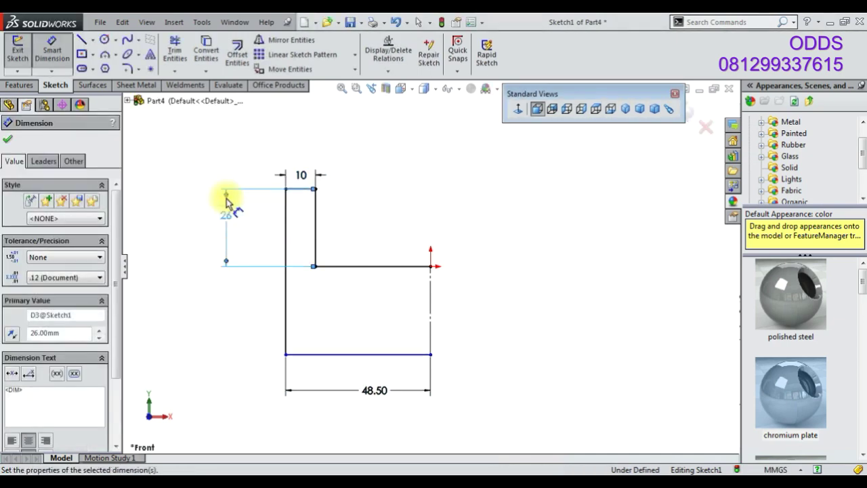
- Add the 19 mm step height dimension and move it to the sketch's right
{"action": "left_click", "coordinate": [326, 355]}
{"action": "left_click", "coordinate": [365, 265]}
{"action": "left_click", "coordinate": [232, 329]}
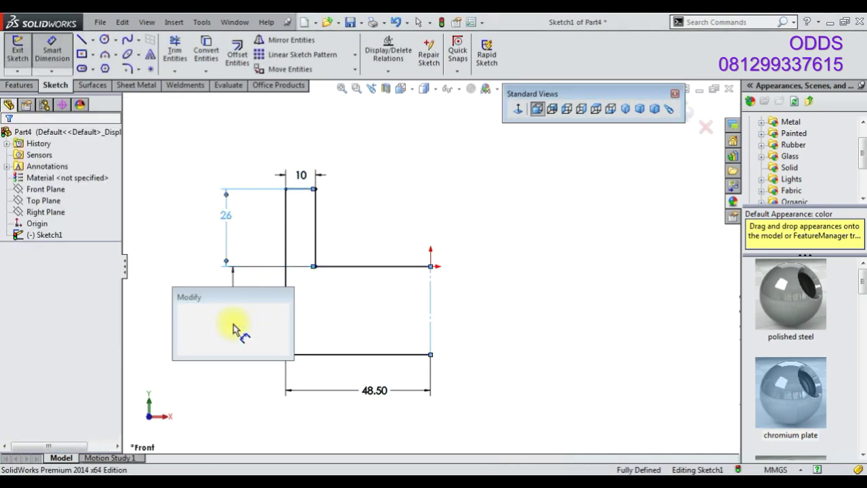
{"action": "type", "text": "19"}
{"action": "key", "text": "Return"}
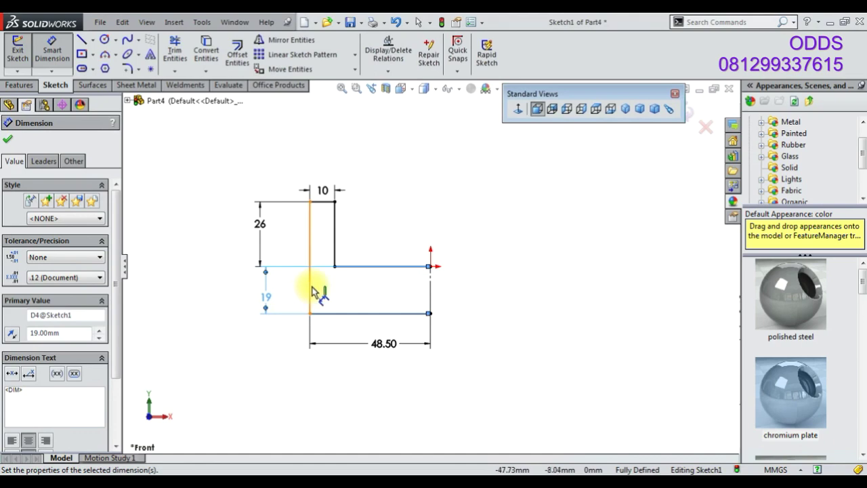
{"action": "left_click", "coordinate": [85, 43]}
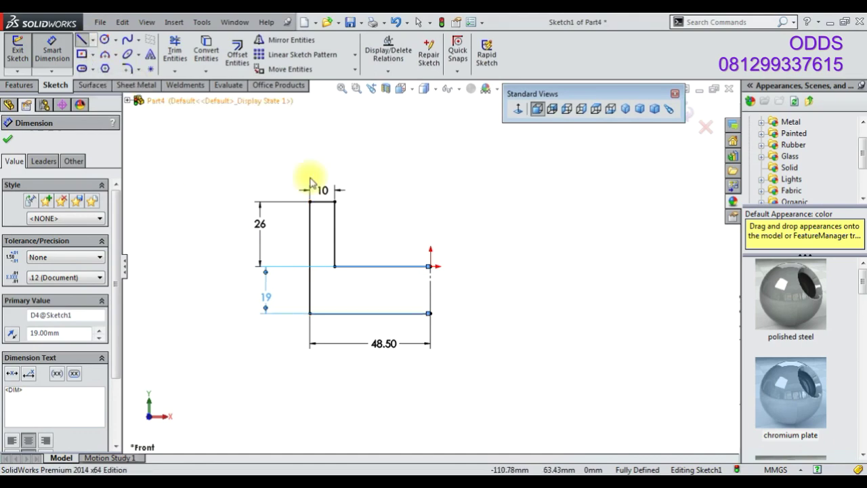
{"action": "scroll", "coordinate": [454, 279], "scroll_direction": "down", "scroll_amount": 4}
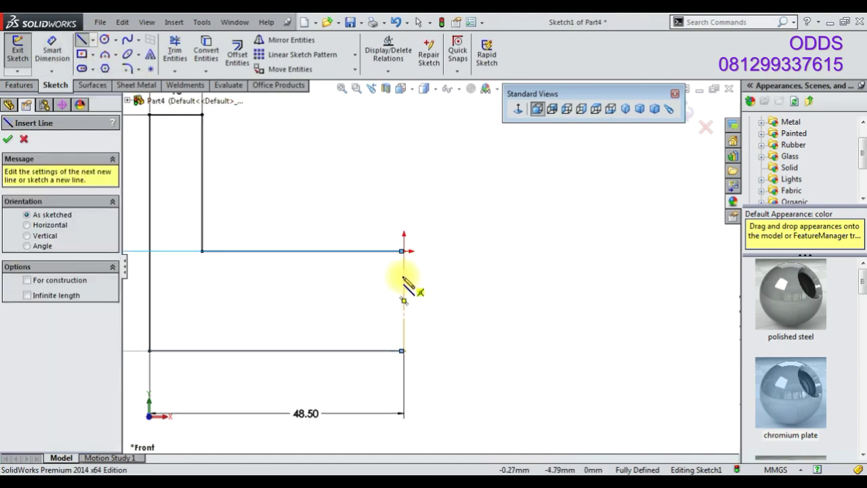
{"action": "scroll", "coordinate": [428, 265], "scroll_direction": "up", "scroll_amount": 3}
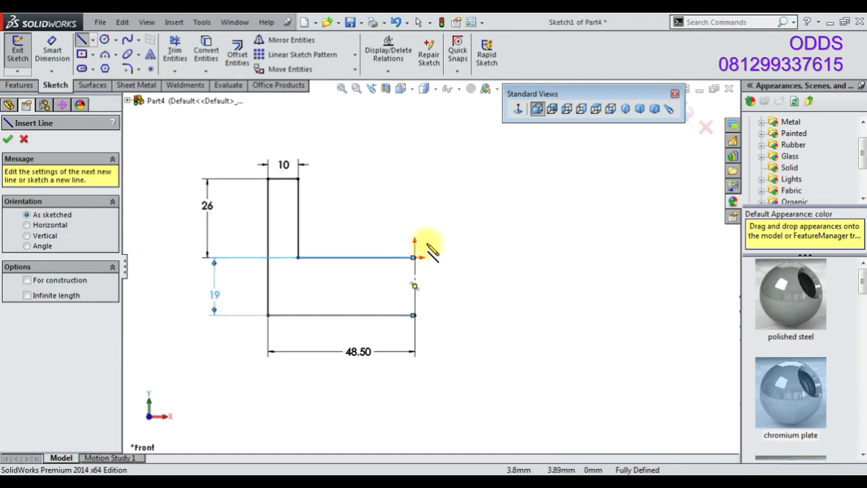
{"action": "left_click", "coordinate": [8, 139]}
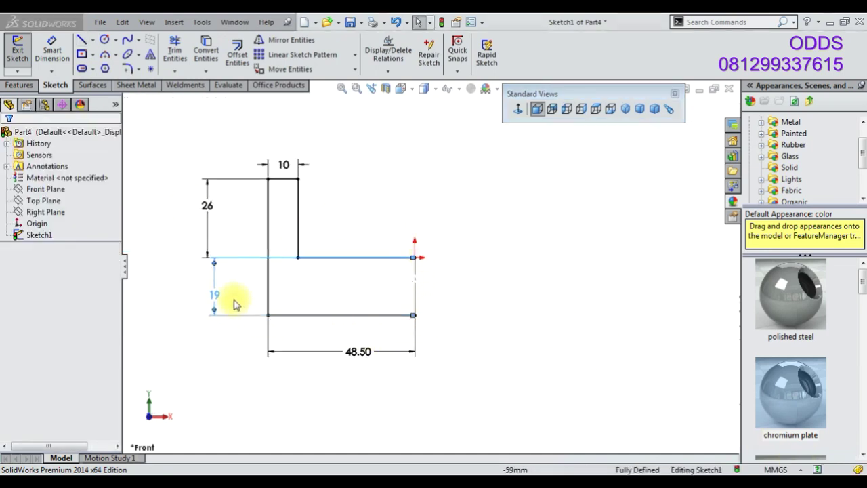
{"action": "left_click", "coordinate": [460, 298]}
- Round the upper inner and bottom-left corners with 8 mm sketch fillets
{"action": "key", "text": "z"}
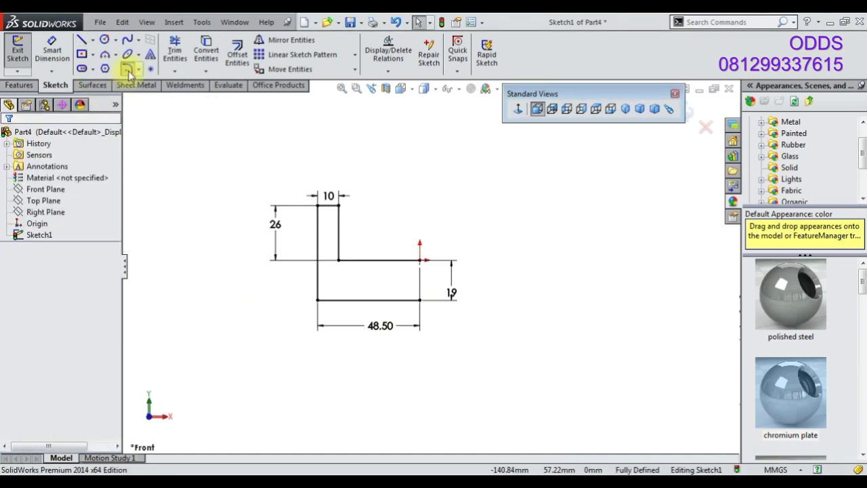
{"action": "left_click", "coordinate": [127, 69]}
{"action": "left_click", "coordinate": [339, 261]}
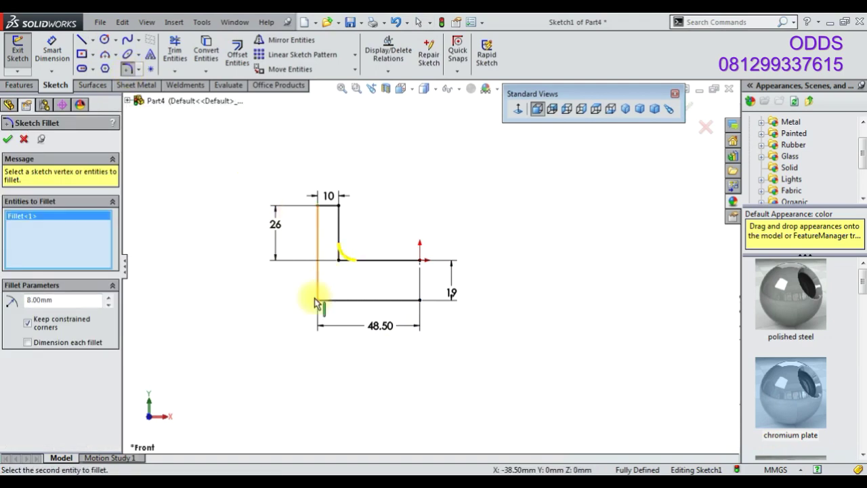
{"action": "left_click", "coordinate": [317, 300]}
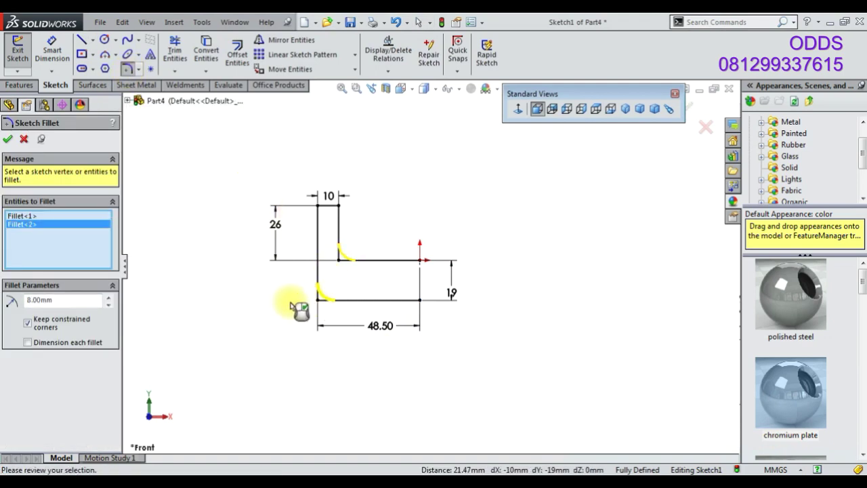
{"action": "left_click", "coordinate": [7, 139]}
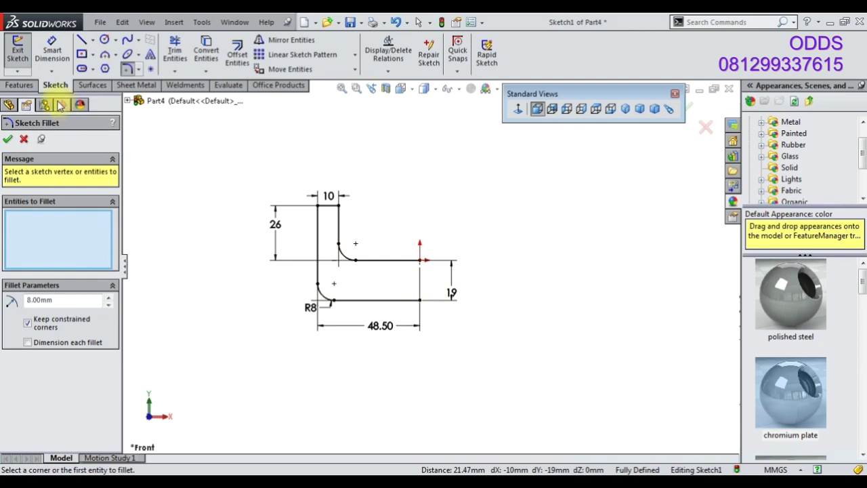
{"action": "left_click", "coordinate": [8, 139]}
- Mirror the L-shaped profile about the right-hand vertical line to form a U shape
{"action": "left_click", "coordinate": [285, 39]}
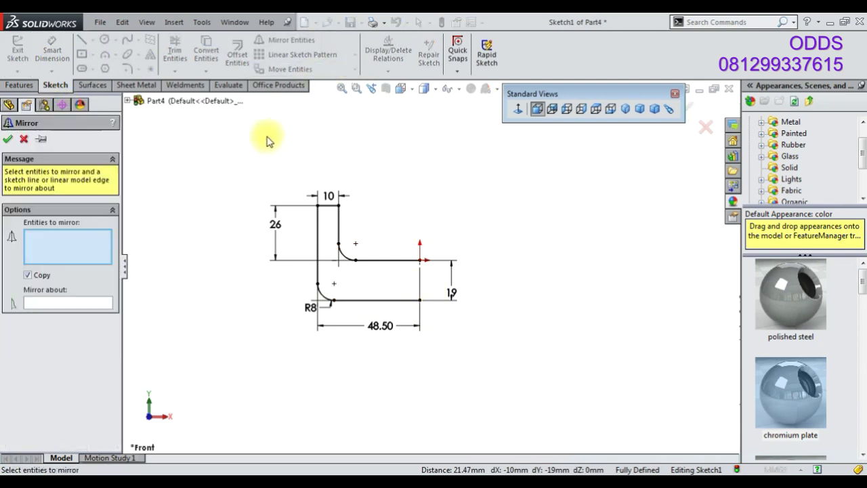
{"action": "left_click_drag", "start_coordinate": [267, 144], "coordinate": [429, 325]}
{"action": "left_click", "coordinate": [103, 305]}
{"action": "left_click", "coordinate": [418, 290]}
{"action": "left_click", "coordinate": [7, 140]}
- Extrude the U-shaped sketch 22 mm Mid Plane, then view the Front Plane face-on
{"action": "left_click", "coordinate": [19, 85]}
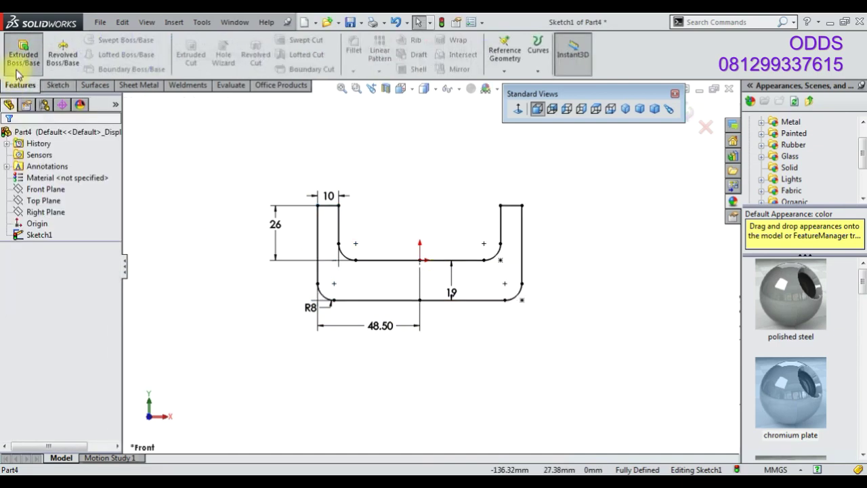
{"action": "left_click", "coordinate": [23, 55]}
{"action": "left_click", "coordinate": [71, 213]}
{"action": "left_click", "coordinate": [73, 265]}
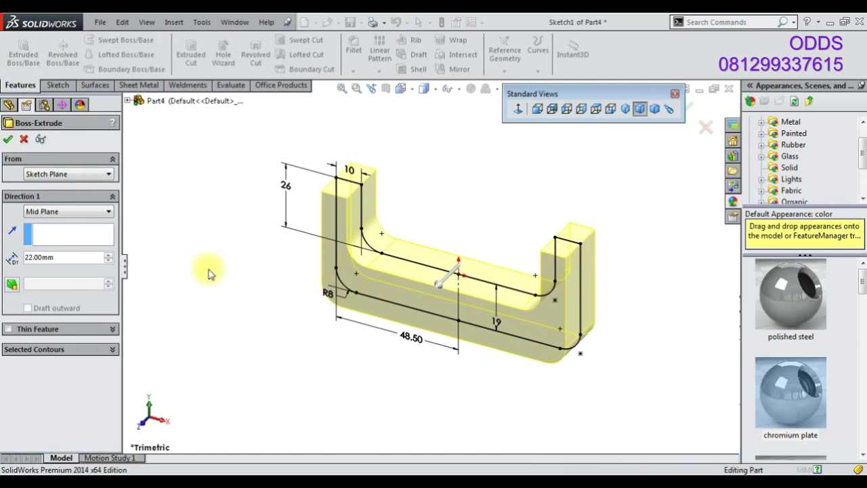
{"action": "key", "text": "Return"}
{"action": "left_click", "coordinate": [81, 185]}
{"action": "left_click", "coordinate": [94, 171]}
- Start a Front Plane sketch and draw a 3-point arc across the bracket's bottom edge
{"action": "right_click", "coordinate": [45, 189]}
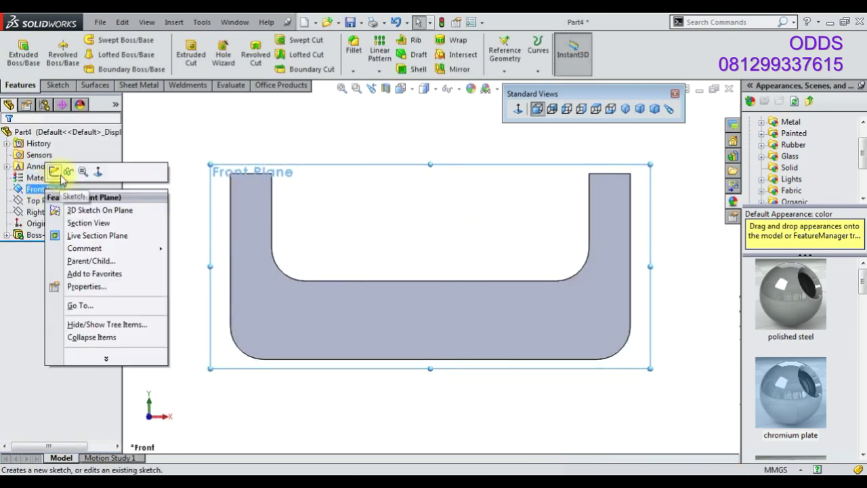
{"action": "left_click", "coordinate": [59, 174]}
{"action": "left_click", "coordinate": [82, 53]}
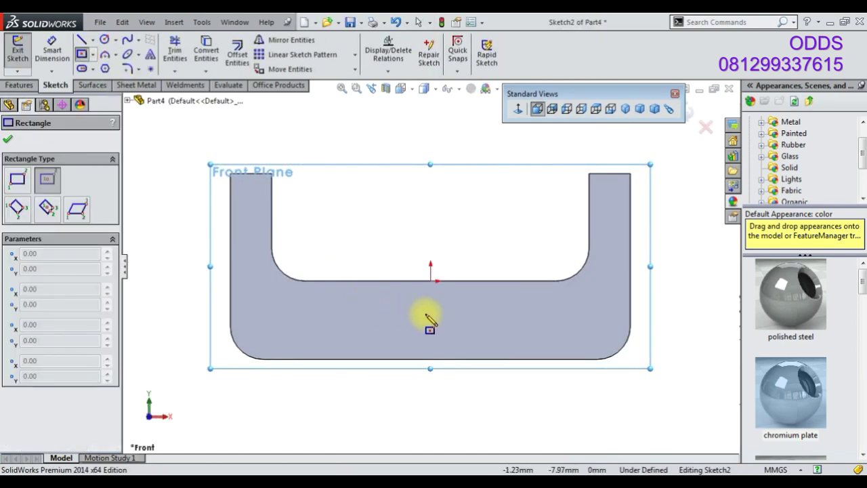
{"action": "left_click", "coordinate": [105, 54]}
{"action": "left_click", "coordinate": [321, 359]}
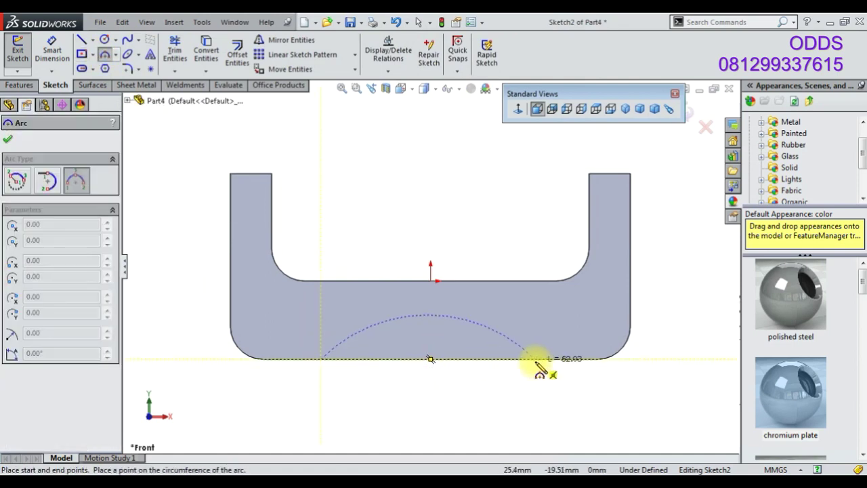
{"action": "left_click", "coordinate": [552, 358]}
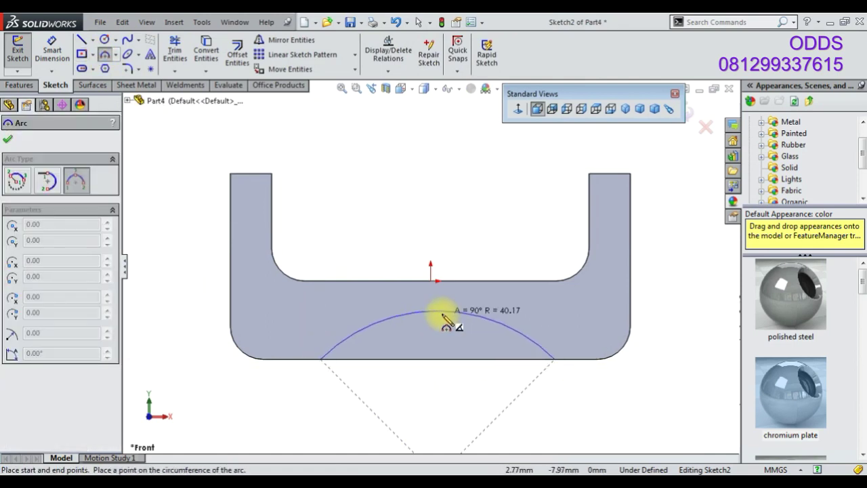
{"action": "left_click", "coordinate": [437, 316]}
- Draw a centre rectangle on the origin and dimension its width to 14 mm
{"action": "left_click", "coordinate": [83, 55]}
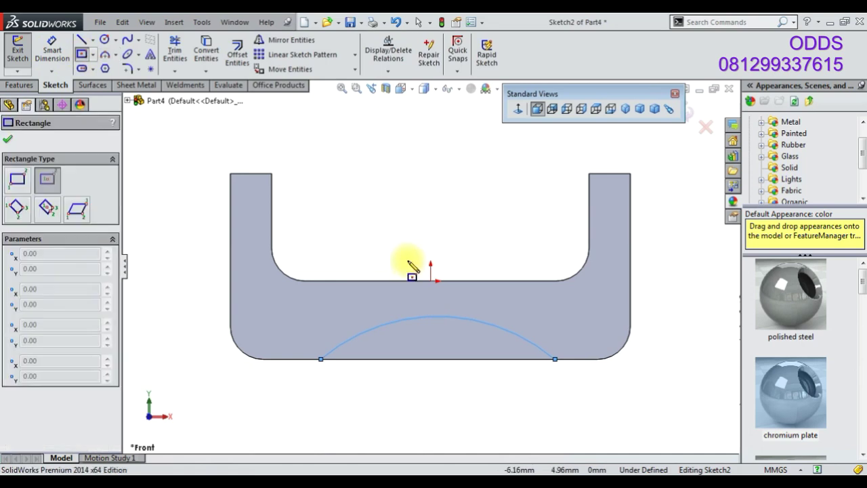
{"action": "left_click", "coordinate": [430, 281]}
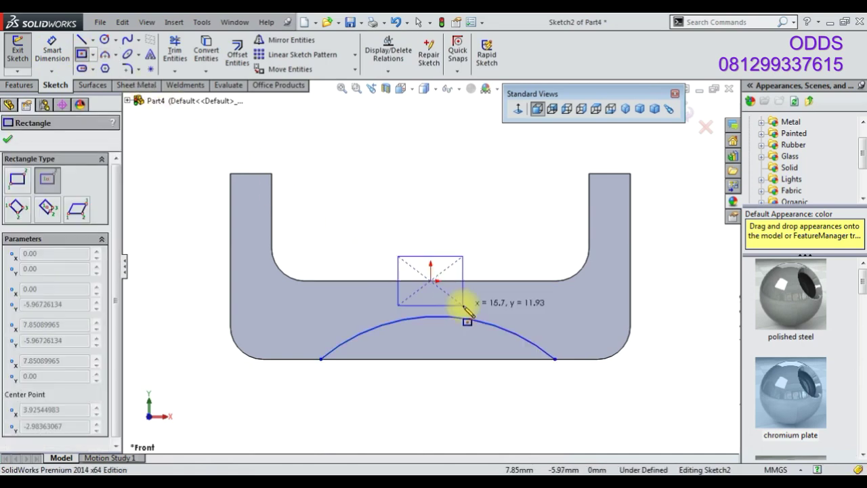
{"action": "left_click", "coordinate": [463, 305]}
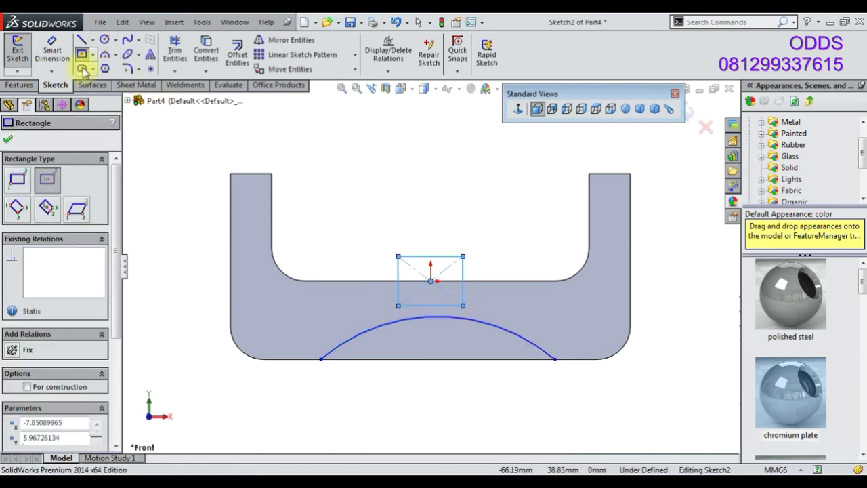
{"action": "left_click", "coordinate": [46, 59]}
{"action": "left_click", "coordinate": [430, 256]}
{"action": "left_click", "coordinate": [430, 232]}
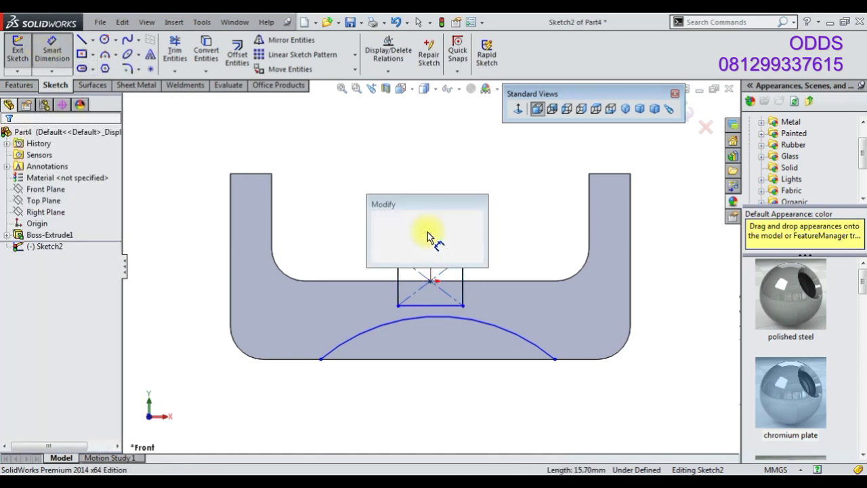
{"action": "type", "text": "14"}
{"action": "key", "text": "Return"}
{"action": "scroll", "coordinate": [460, 298], "scroll_direction": "down", "scroll_amount": 2}
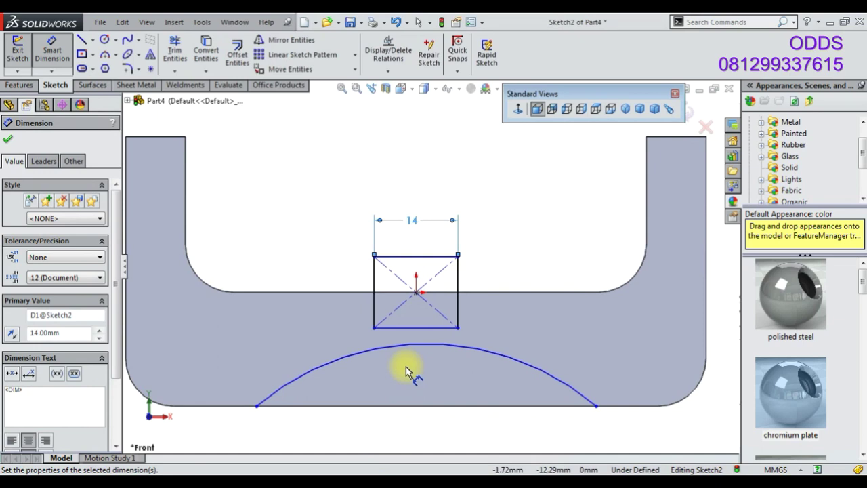
{"action": "key", "text": "Escape"}
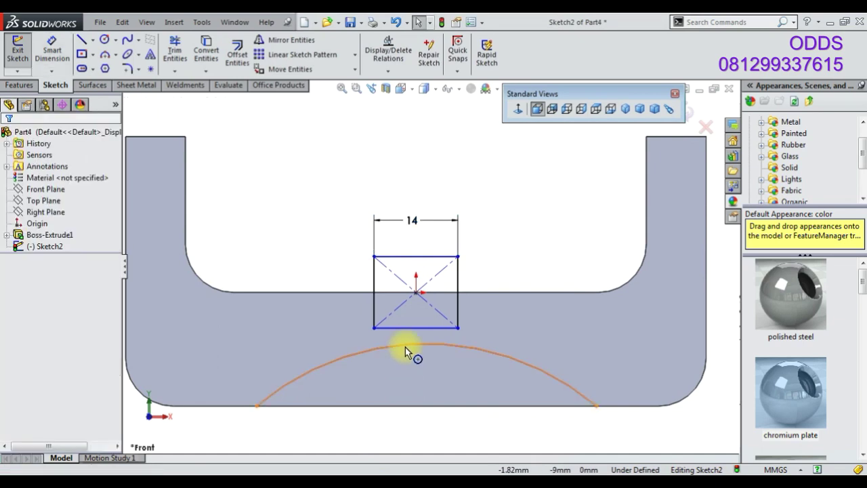
- Make the arc tangent to the rectangle's bottom edge
{"action": "left_click", "coordinate": [405, 347]}
{"action": "left_click", "coordinate": [420, 328], "text": "ctrl"}
{"action": "left_click", "coordinate": [446, 285]}
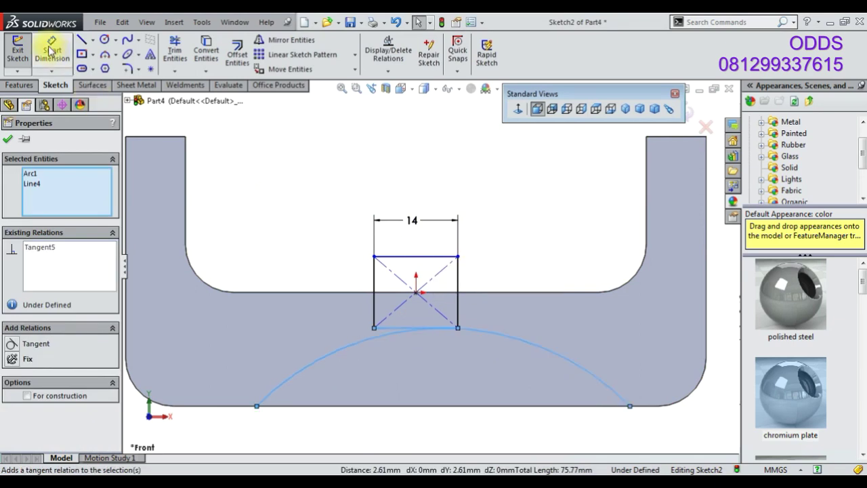
{"action": "key", "text": "Escape"}
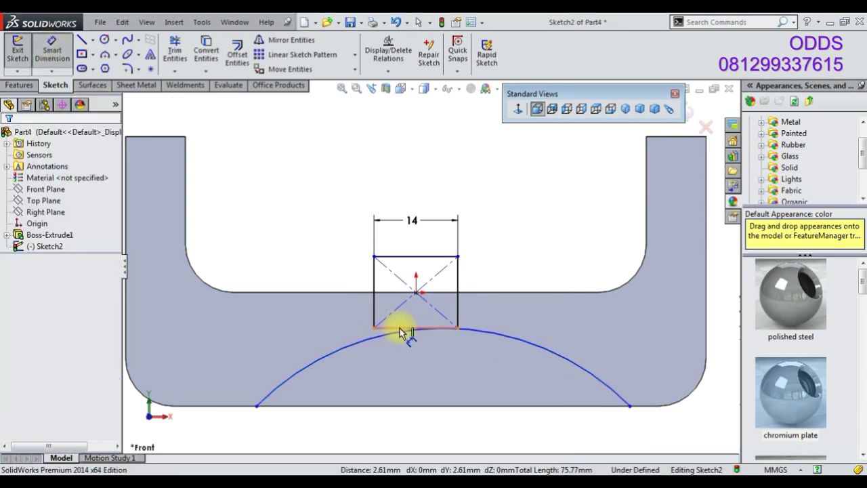
{"action": "scroll", "coordinate": [400, 332], "scroll_direction": "up", "scroll_amount": 2}
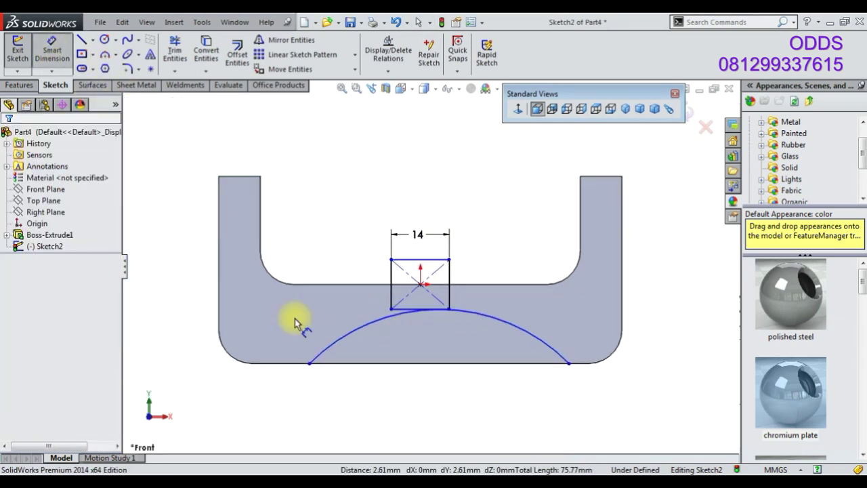
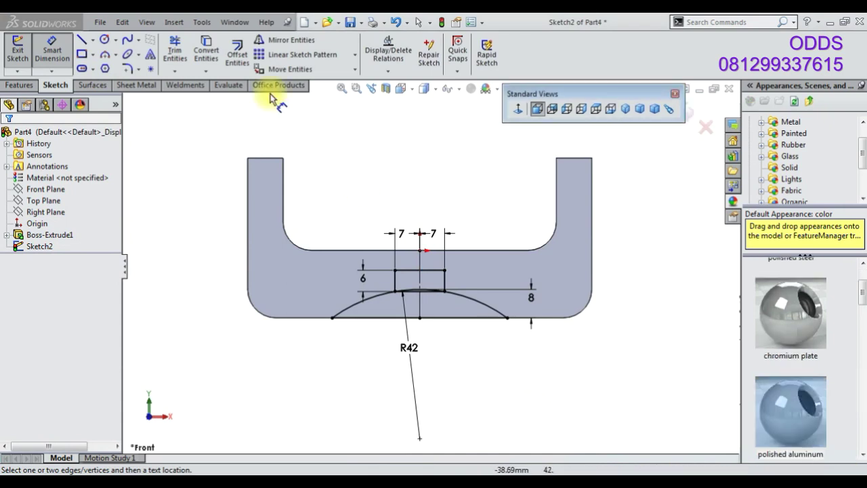
- Trim the straight line under the arc and the arc portion inside the notch
{"action": "left_click", "coordinate": [175, 51]}
{"action": "scroll", "coordinate": [469, 316], "scroll_direction": "down", "scroll_amount": 2}
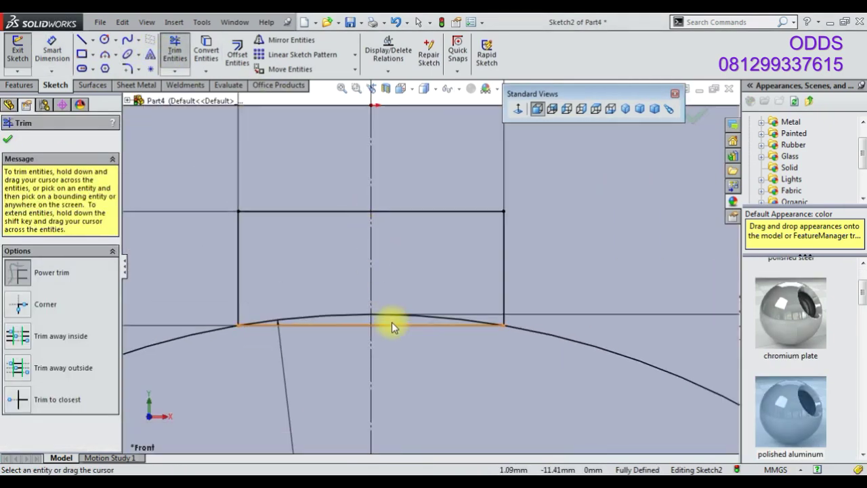
{"action": "scroll", "coordinate": [403, 329], "scroll_direction": "down", "scroll_amount": 2}
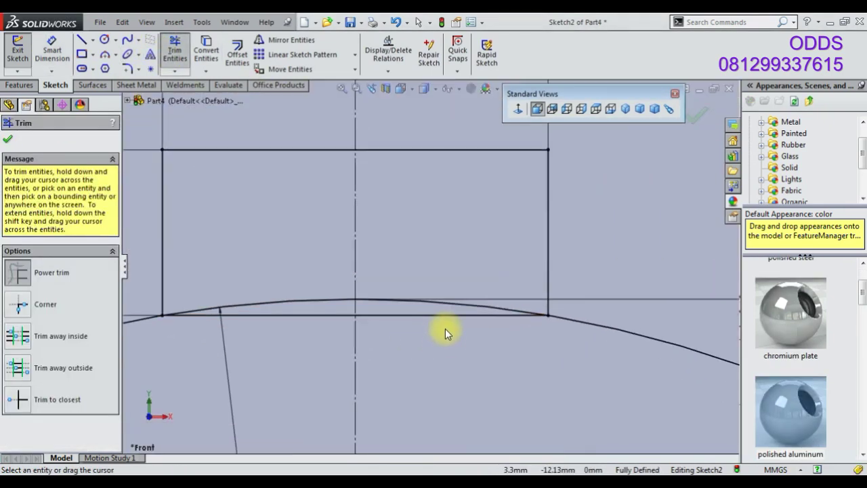
{"action": "left_click", "coordinate": [440, 315]}
{"action": "left_click_drag", "start_coordinate": [307, 317], "coordinate": [308, 300]}
{"action": "scroll", "coordinate": [460, 333], "scroll_direction": "up", "scroll_amount": 2}
{"action": "scroll", "coordinate": [460, 334], "scroll_direction": "up", "scroll_amount": 2}
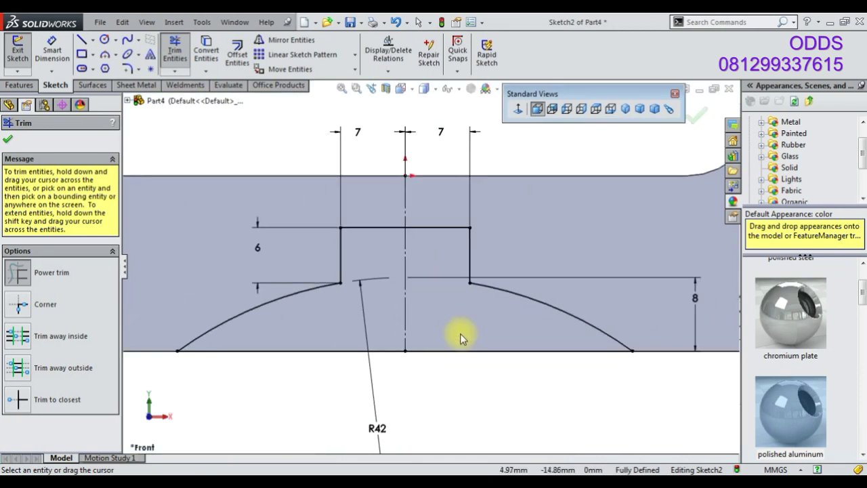
{"action": "scroll", "coordinate": [460, 333], "scroll_direction": "up", "scroll_amount": 2}
{"action": "scroll", "coordinate": [460, 333], "scroll_direction": "up", "scroll_amount": 1}
- Extrude-cut the sketch Through All – Both to carve the arched notch into the bracket base
{"action": "left_click", "coordinate": [19, 84]}
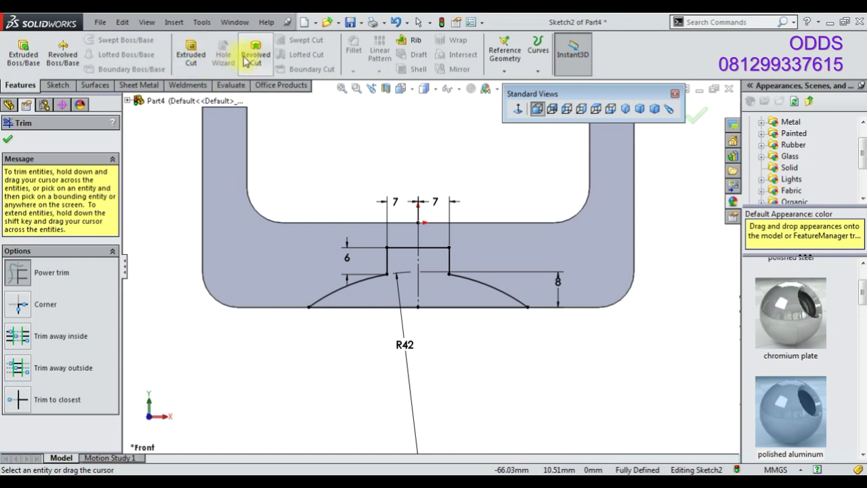
{"action": "left_click", "coordinate": [191, 55]}
{"action": "left_click", "coordinate": [68, 212]}
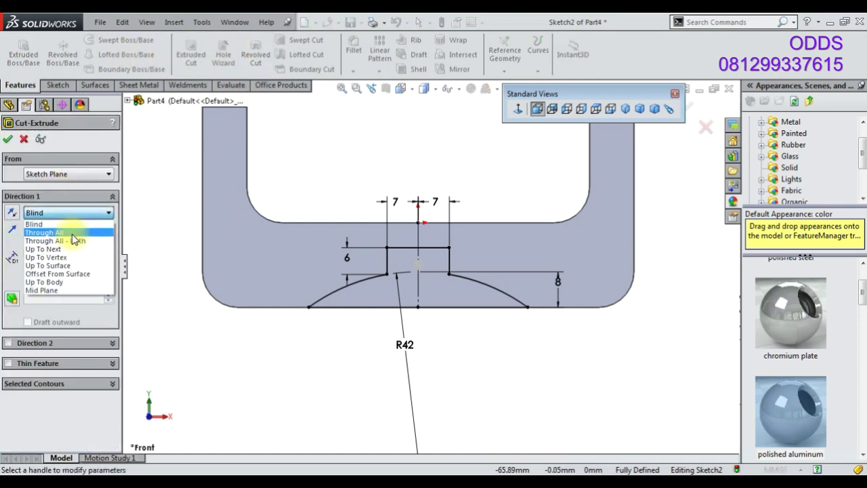
{"action": "left_click", "coordinate": [73, 241]}
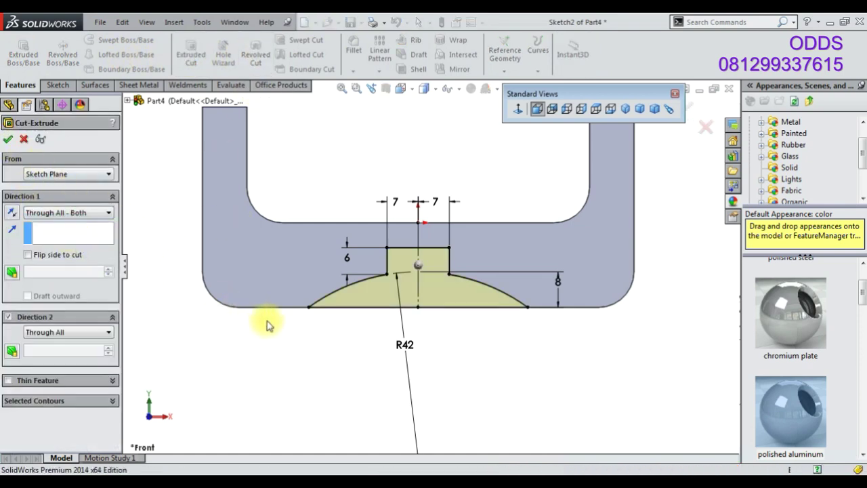
{"action": "key", "text": "Return"}
{"action": "mouse_move", "coordinate": [434, 345]}
{"action": "middle_mouse_down"}
{"action": "mouse_move", "coordinate": [412, 358]}
{"action": "mouse_move", "coordinate": [440, 341]}
{"action": "mouse_move", "coordinate": [419, 340]}
{"action": "middle_mouse_up"}
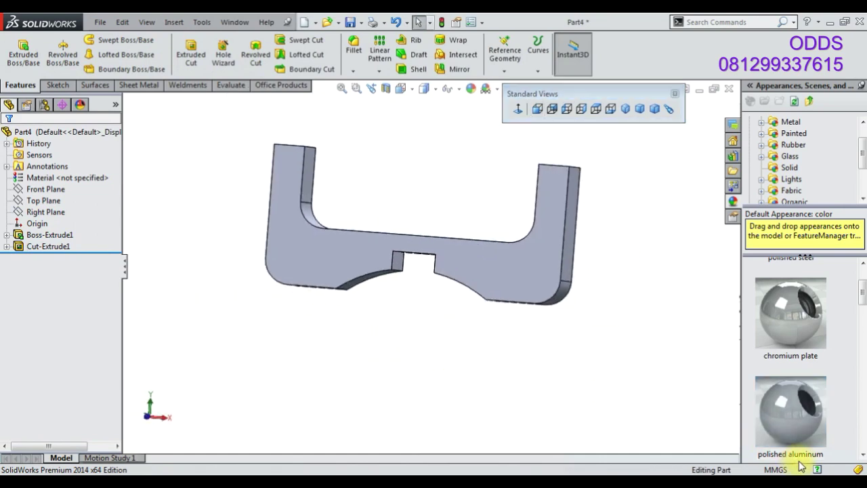
- Sketch a Ø5.5 mm circle near the lower left of the bracket's front face
{"action": "left_click", "coordinate": [289, 272]}
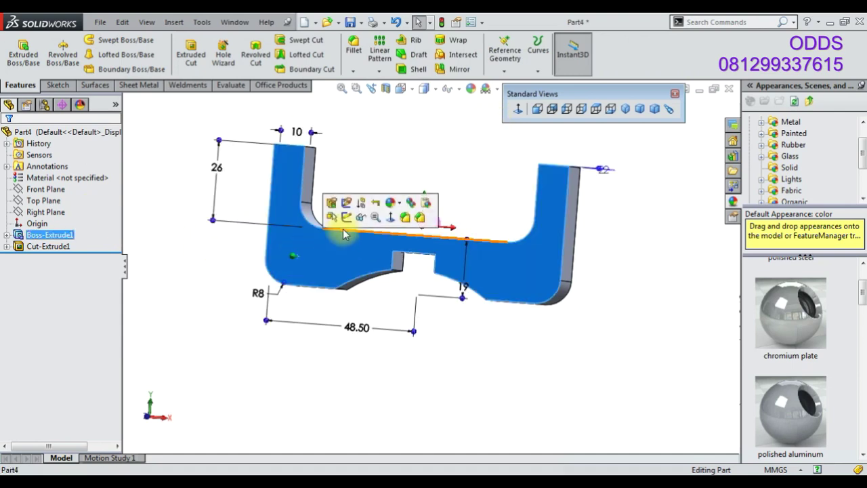
{"action": "left_click", "coordinate": [349, 217]}
{"action": "left_click", "coordinate": [104, 41]}
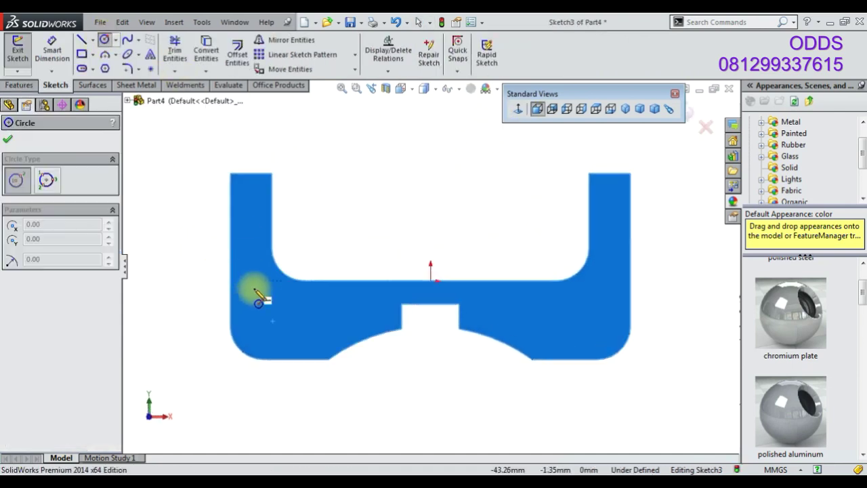
{"action": "left_click_drag", "start_coordinate": [265, 298], "coordinate": [272, 299]}
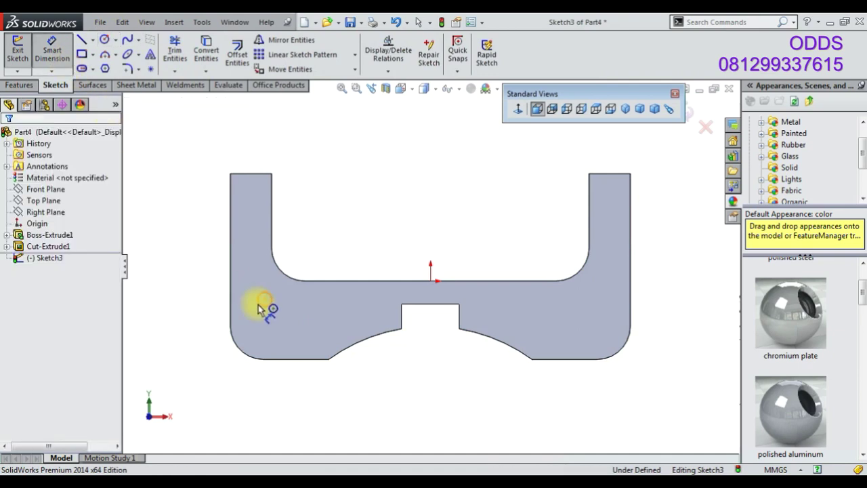
{"action": "left_click", "coordinate": [258, 309]}
{"action": "left_click", "coordinate": [328, 271]}
{"action": "type", "text": "5.5"}
{"action": "key", "text": "Return"}
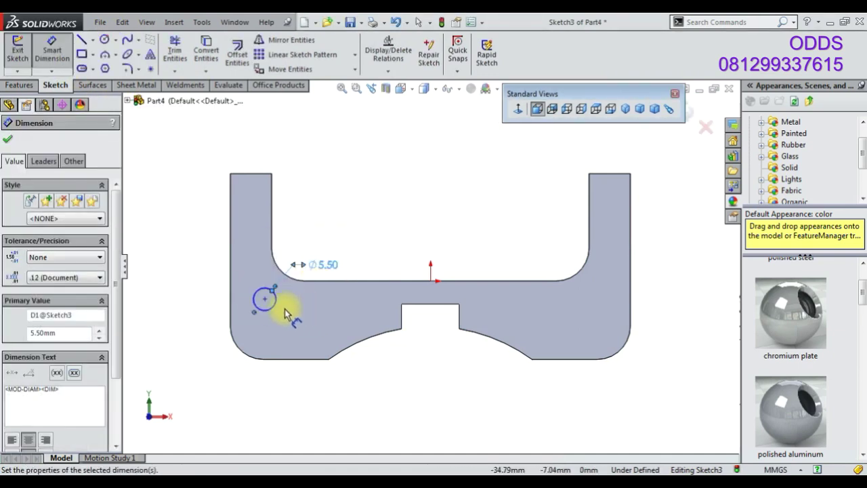
- Locate the circle 12.5 mm from the left edge and 16 mm above the bottom edge
{"action": "left_click", "coordinate": [257, 307]}
{"action": "left_click", "coordinate": [231, 307]}
{"action": "left_click", "coordinate": [262, 393]}
{"action": "type", "text": "1"}
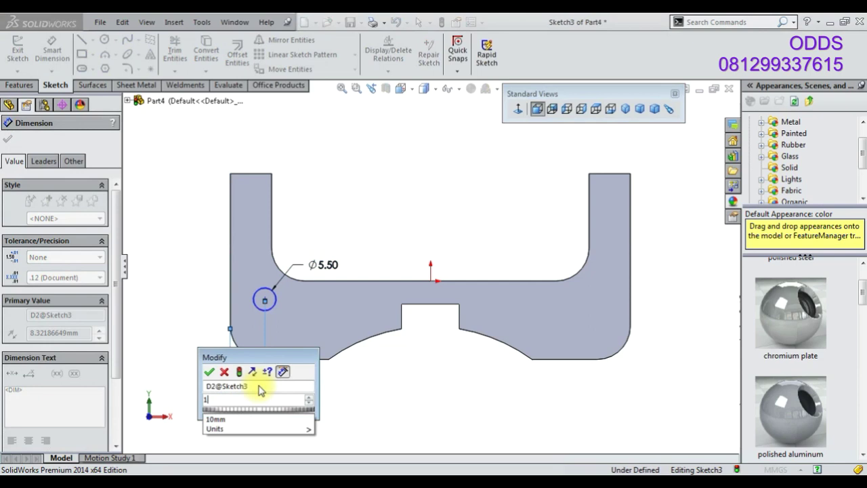
{"action": "key", "text": "Return"}
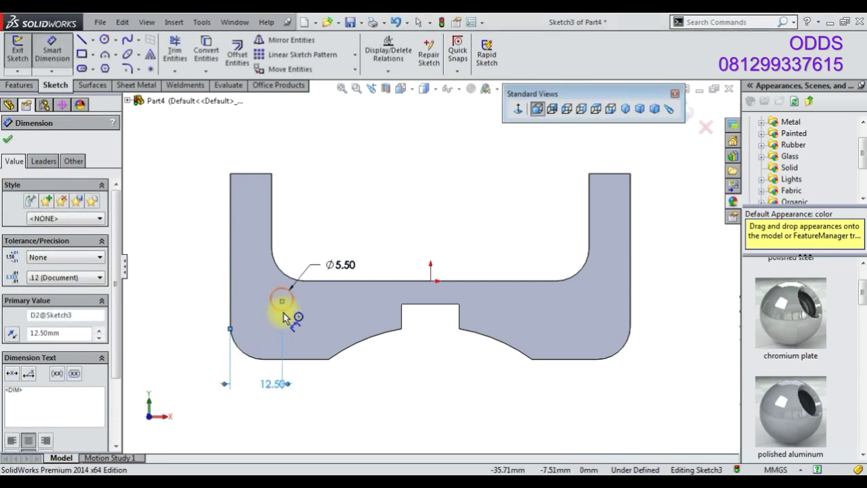
{"action": "left_click", "coordinate": [284, 313]}
{"action": "left_click", "coordinate": [233, 347]}
{"action": "left_click", "coordinate": [194, 344]}
{"action": "type", "text": "16"}
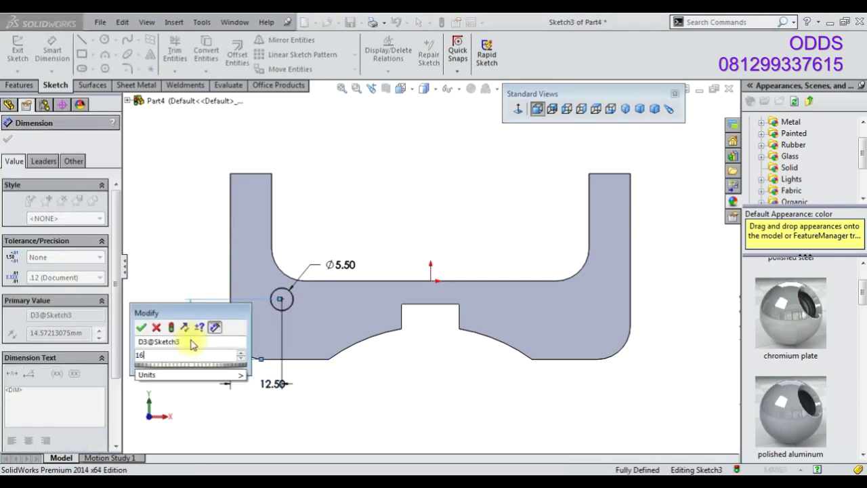
{"action": "key", "text": "Return"}
- Extrude-cut the circle Through All to make the hole
{"action": "left_click", "coordinate": [30, 85]}
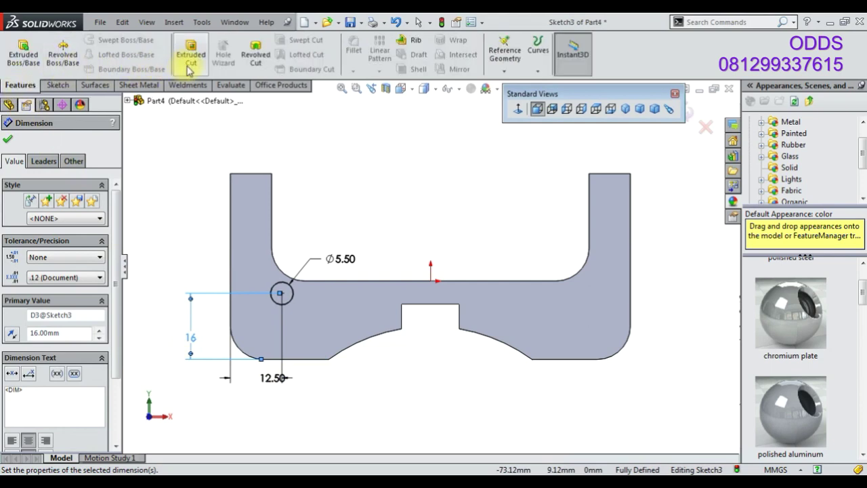
{"action": "left_click", "coordinate": [189, 55]}
{"action": "left_click", "coordinate": [88, 213]}
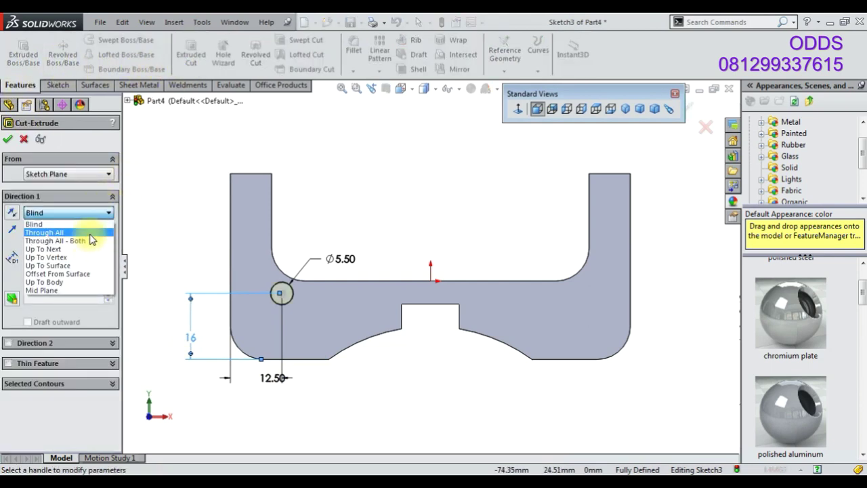
{"action": "left_click", "coordinate": [48, 232]}
{"action": "left_click", "coordinate": [8, 138]}
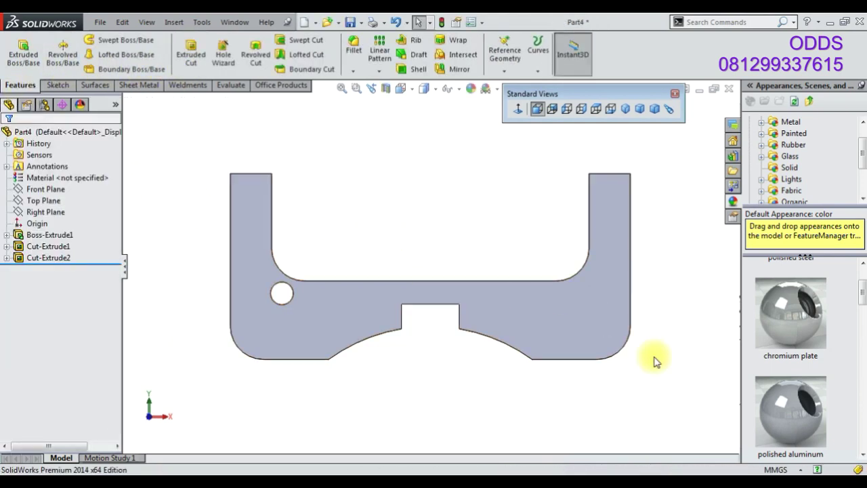
- Change the Boss-Extrude1 arm height to 36 mm
{"action": "left_click", "coordinate": [51, 234]}
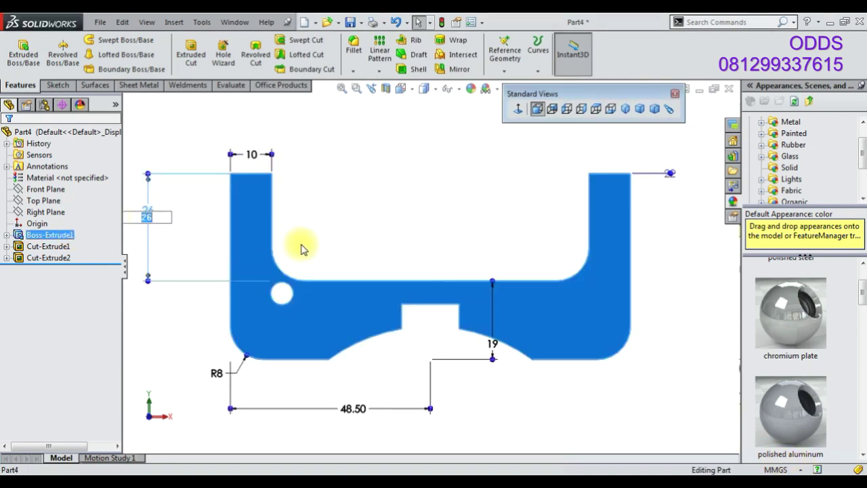
{"action": "type", "text": "36"}
{"action": "key", "text": "Return"}
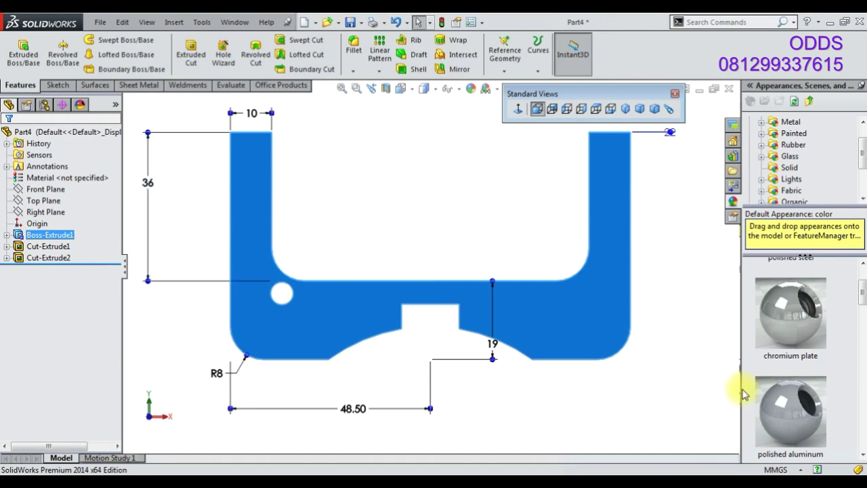
{"action": "left_click", "coordinate": [693, 401]}
{"action": "mouse_move", "coordinate": [612, 298]}
{"action": "middle_mouse_down"}
{"action": "mouse_move", "coordinate": [576, 325]}
{"action": "mouse_move", "coordinate": [332, 318]}
{"action": "middle_mouse_up"}
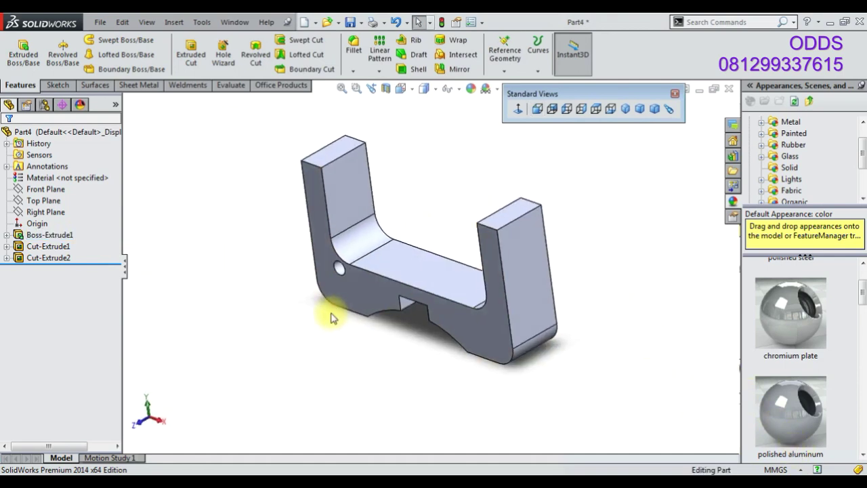
- On the Right Plane, sketch a vertical centreline from the origin with a circle at its top
{"action": "left_click", "coordinate": [53, 212]}
{"action": "left_click", "coordinate": [57, 195]}
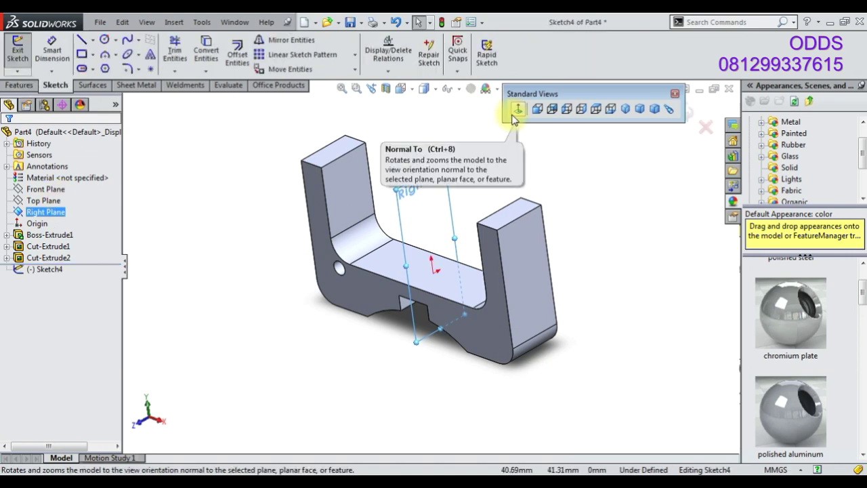
{"action": "left_click", "coordinate": [518, 109]}
{"action": "left_click", "coordinate": [105, 41]}
{"action": "left_click", "coordinate": [93, 40]}
{"action": "left_click", "coordinate": [94, 56]}
{"action": "left_click", "coordinate": [430, 313]}
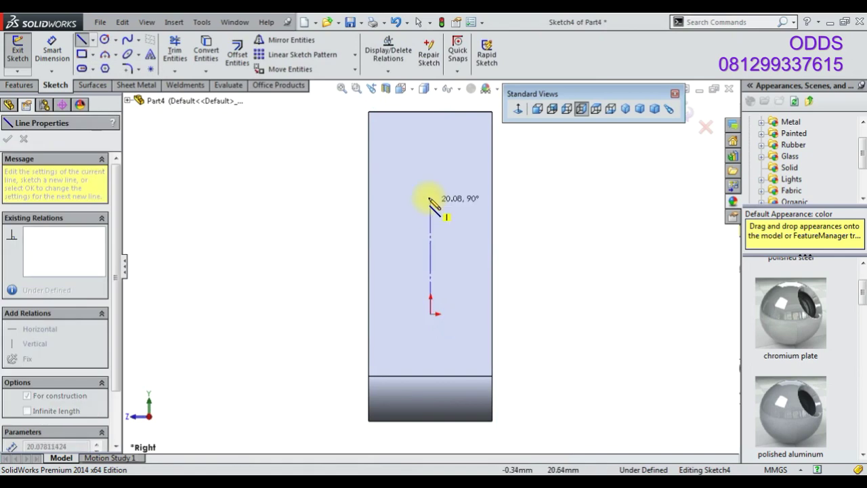
{"action": "left_click", "coordinate": [105, 41]}
{"action": "left_click", "coordinate": [430, 196]}
{"action": "left_click", "coordinate": [430, 219]}
- Dimension the circle to a 12 mm diameter
{"action": "left_click", "coordinate": [52, 51]}
{"action": "left_click", "coordinate": [417, 216]}
{"action": "left_click", "coordinate": [306, 198]}
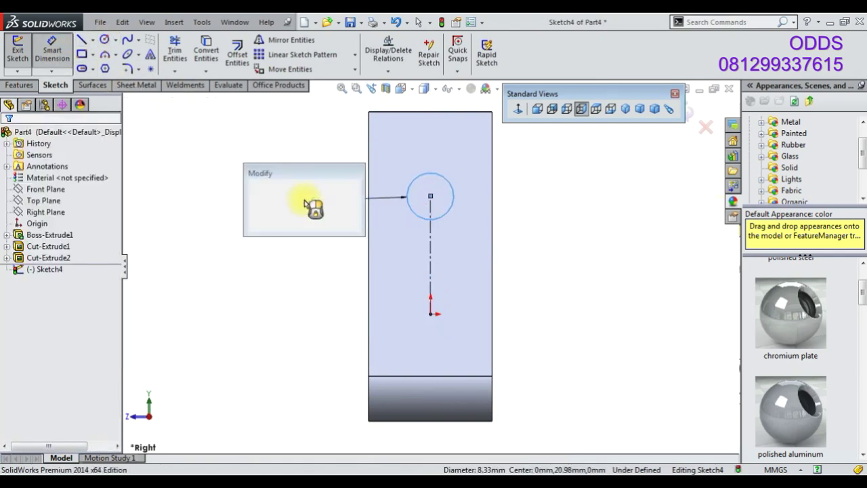
{"action": "key", "text": "Return"}
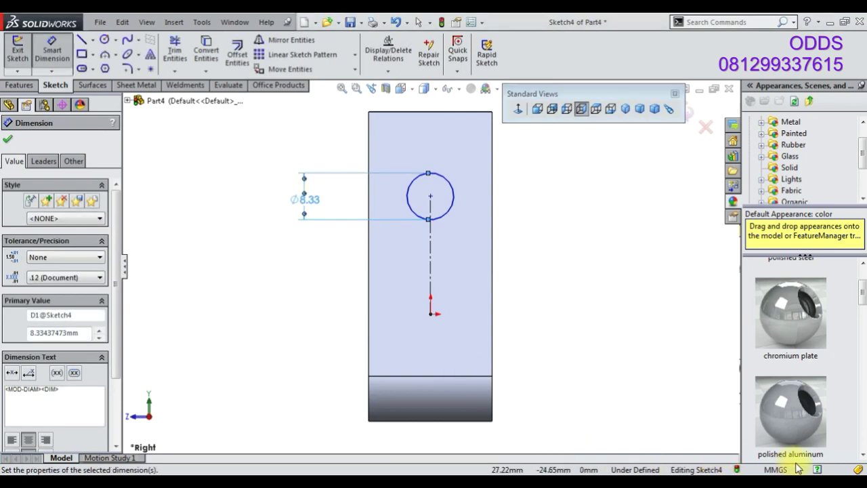
{"action": "double_click", "coordinate": [309, 201]}
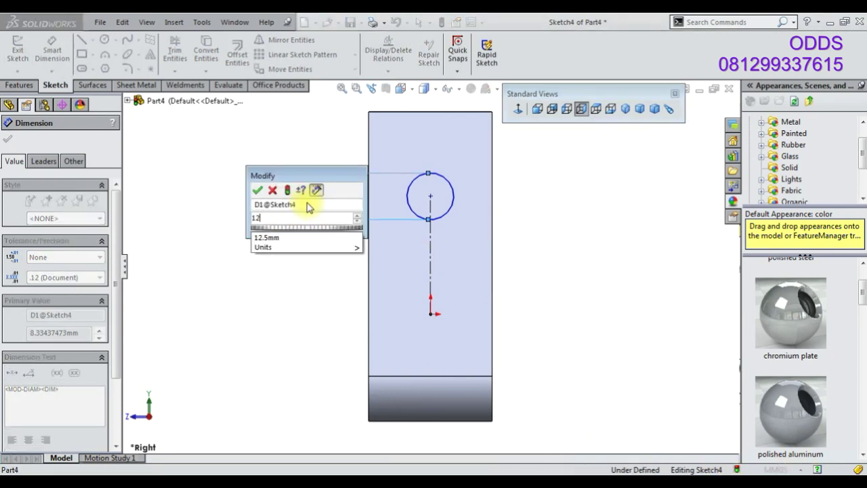
{"action": "key", "text": "Return"}
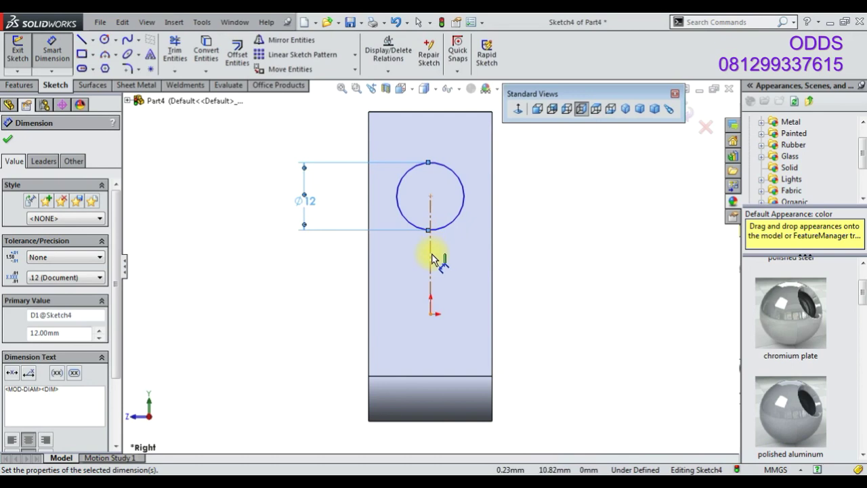
- Set the centreline to 26 mm and add a driven 10 mm dimension to the arm top
{"action": "left_click", "coordinate": [433, 260]}
{"action": "left_click", "coordinate": [525, 251]}
{"action": "type", "text": "26"}
{"action": "key", "text": "Return"}
{"action": "key", "text": "f"}
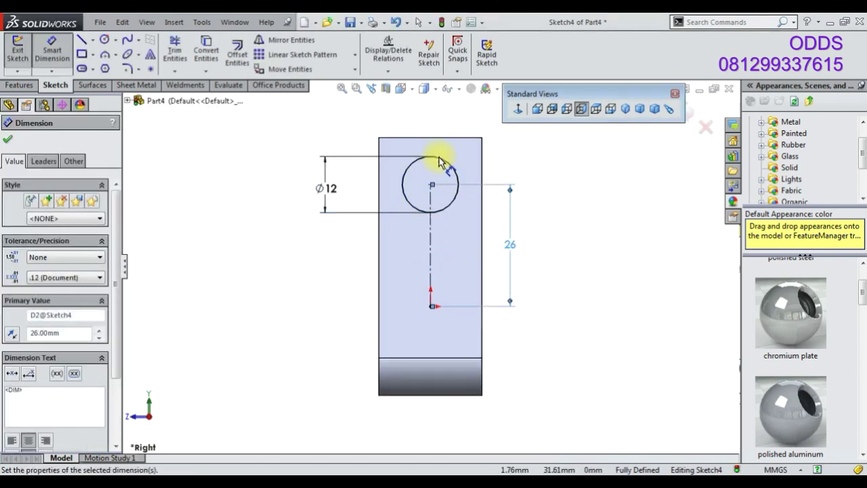
{"action": "left_click", "coordinate": [439, 163]}
{"action": "left_click", "coordinate": [483, 139]}
{"action": "left_click", "coordinate": [478, 174]}
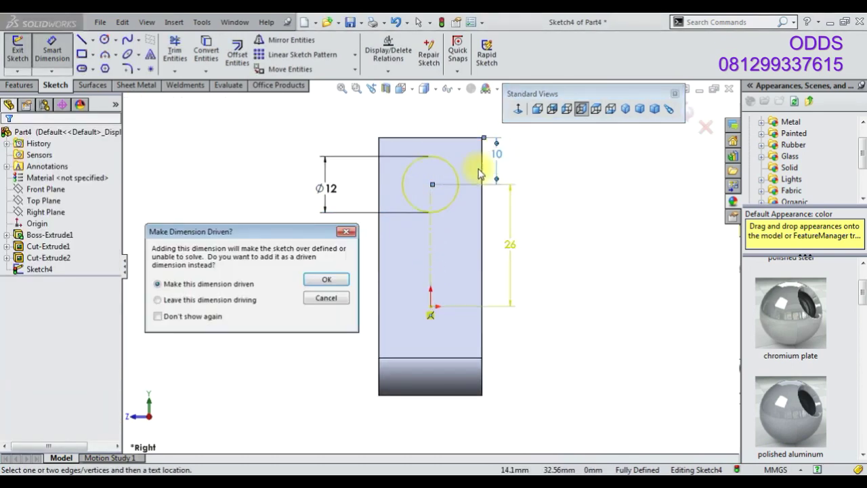
{"action": "left_click", "coordinate": [327, 280]}
- Extrude-cut the Ø12 circle Through All – Both through both arms and view isometric
{"action": "left_click", "coordinate": [19, 84]}
{"action": "left_click", "coordinate": [191, 54]}
{"action": "left_click", "coordinate": [57, 219]}
{"action": "left_click", "coordinate": [7, 138]}
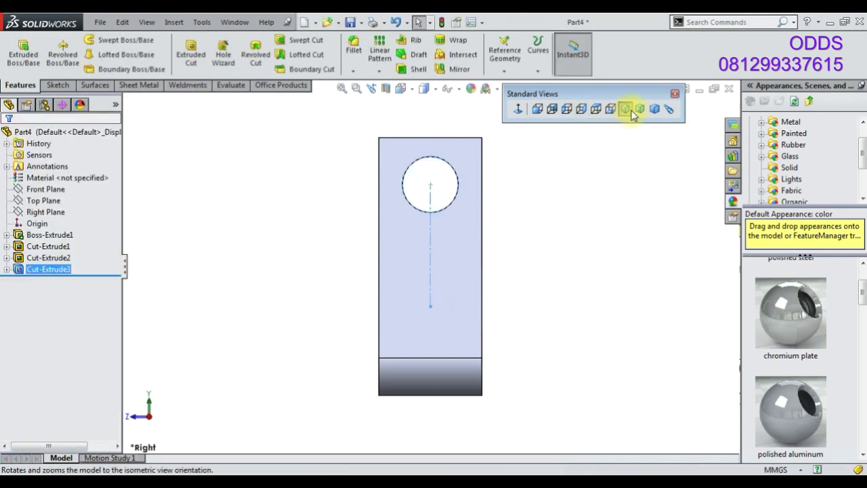
{"action": "left_click", "coordinate": [629, 111]}
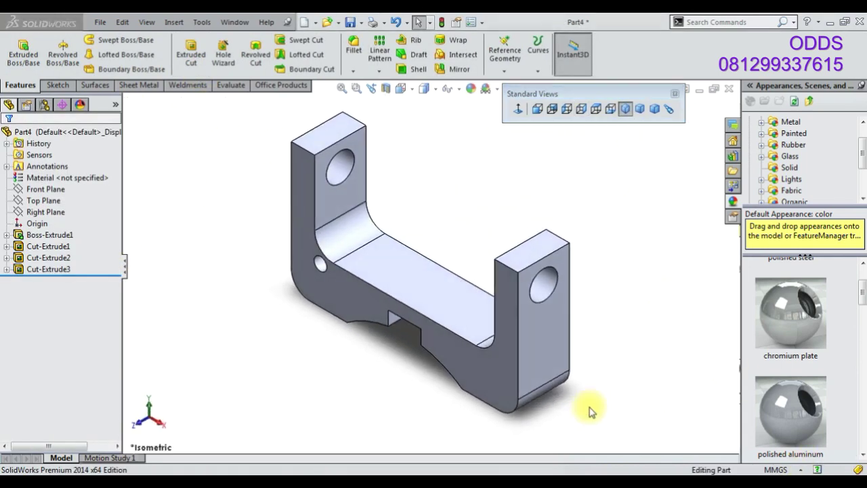
- On the bracket's base face, sketch a vertical and a horizontal centreline from the origin
{"action": "left_click", "coordinate": [433, 268]}
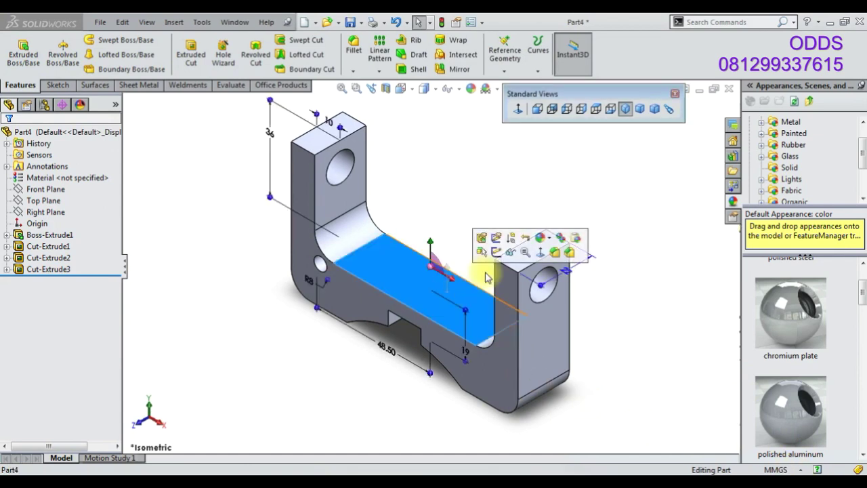
{"action": "left_click", "coordinate": [501, 253]}
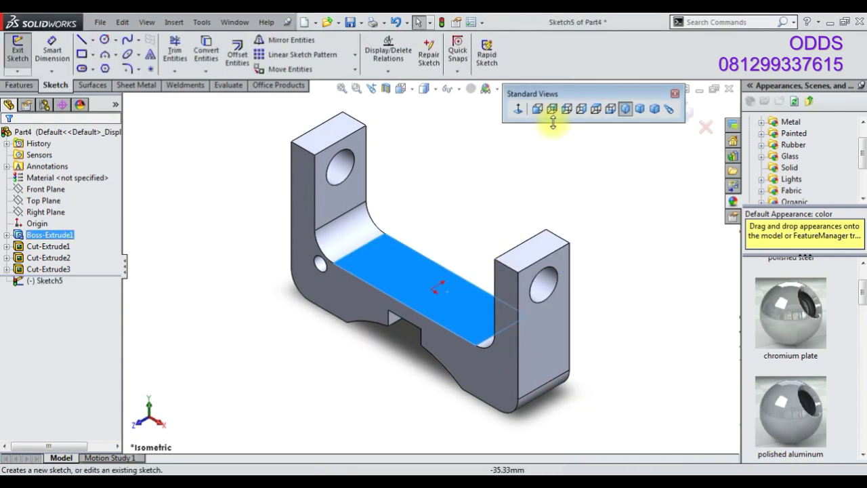
{"action": "left_click", "coordinate": [518, 108]}
{"action": "left_click", "coordinate": [92, 40]}
{"action": "left_click", "coordinate": [108, 64]}
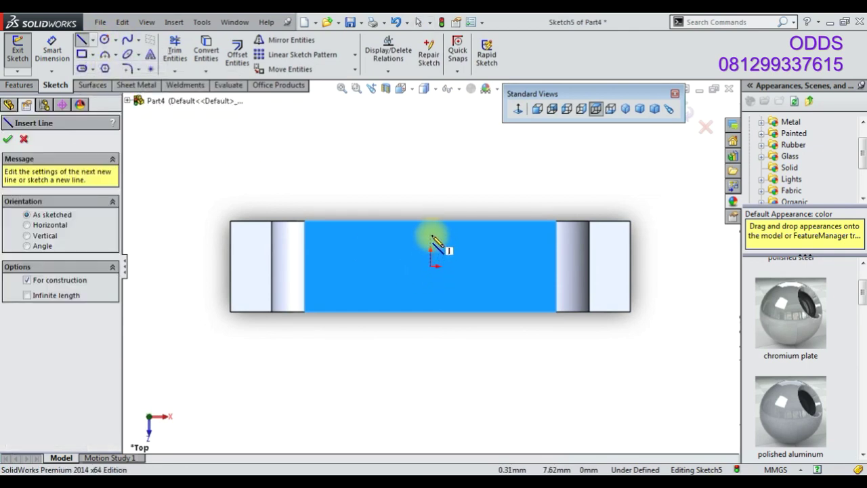
{"action": "left_click", "coordinate": [431, 239]}
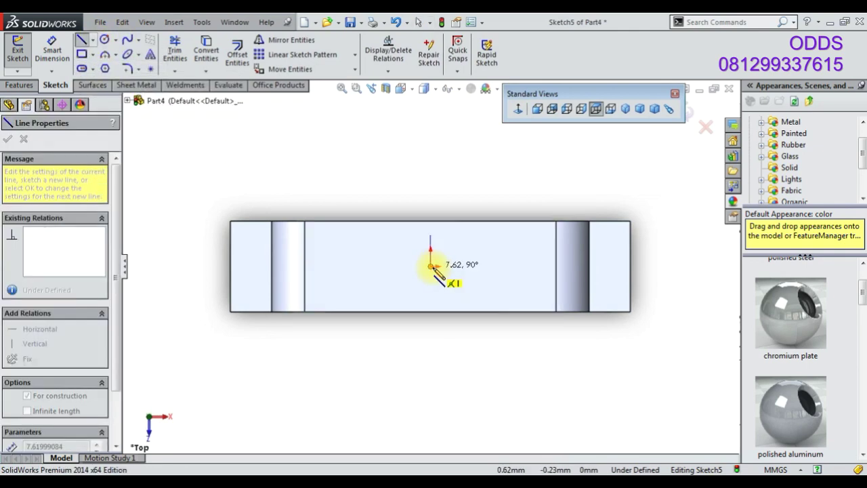
{"action": "left_click", "coordinate": [431, 265]}
{"action": "left_click", "coordinate": [556, 265]}
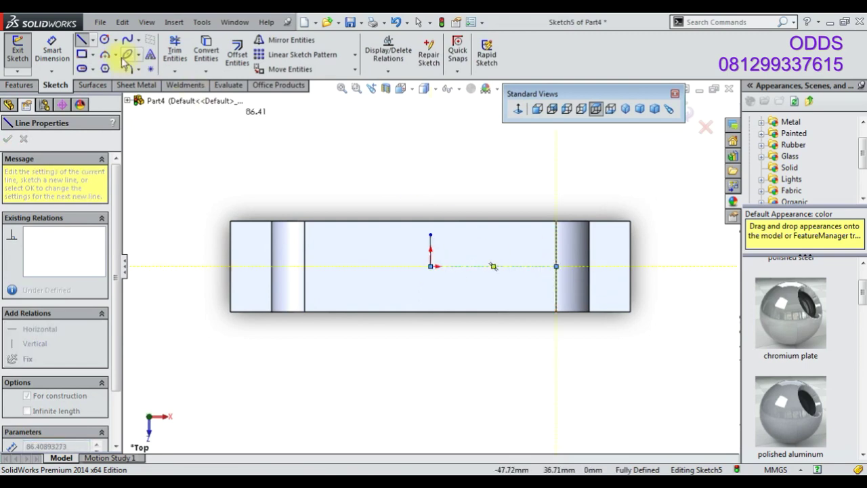
{"action": "key", "text": "Escape"}
- Add a Ø4 mm circle placed 7 mm from the centreline
{"action": "left_click", "coordinate": [430, 235]}
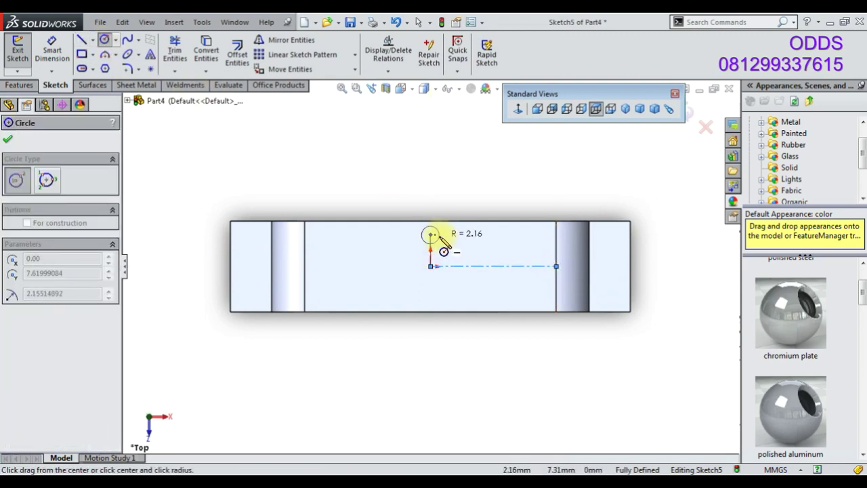
{"action": "left_click", "coordinate": [440, 238]}
{"action": "key", "text": "d"}
{"action": "left_click", "coordinate": [431, 227]}
{"action": "left_click", "coordinate": [428, 210]}
{"action": "type", "text": "4"}
{"action": "key", "text": "Return"}
{"action": "left_click", "coordinate": [406, 258]}
{"action": "type", "text": "7"}
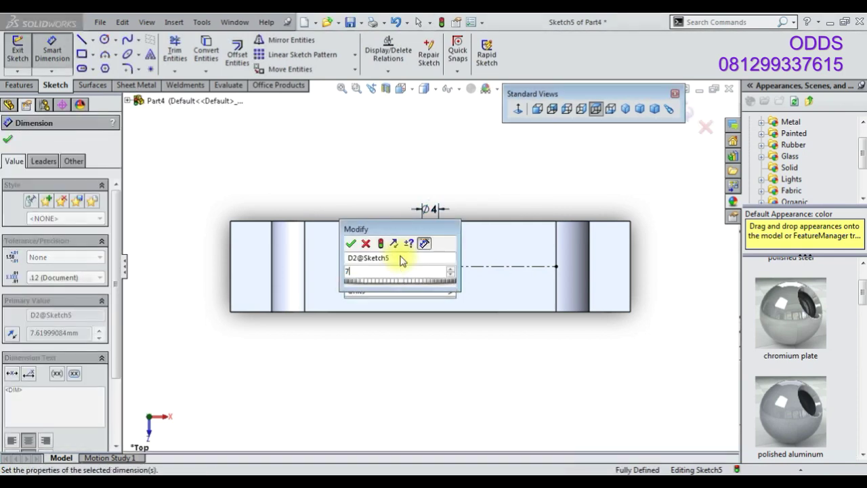
{"action": "key", "text": "Return"}
- Mirror the circle about the horizontal centreline
{"action": "left_click", "coordinate": [289, 40]}
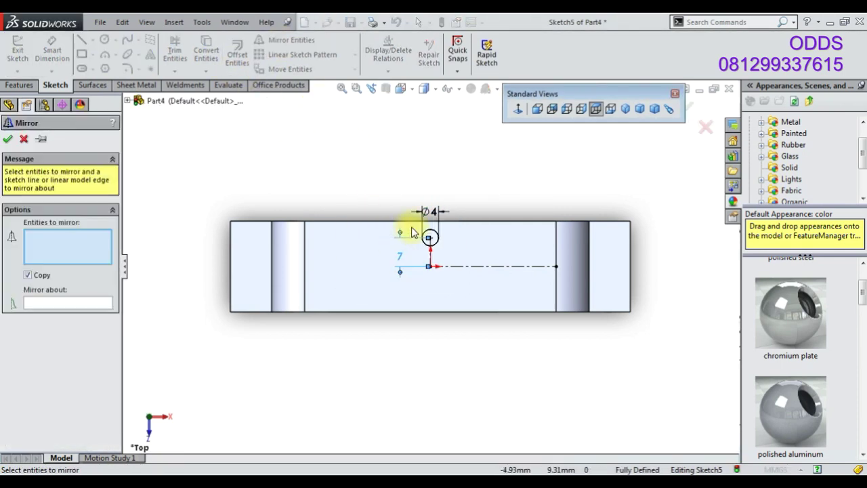
{"action": "left_click", "coordinate": [77, 308]}
{"action": "left_click", "coordinate": [508, 266]}
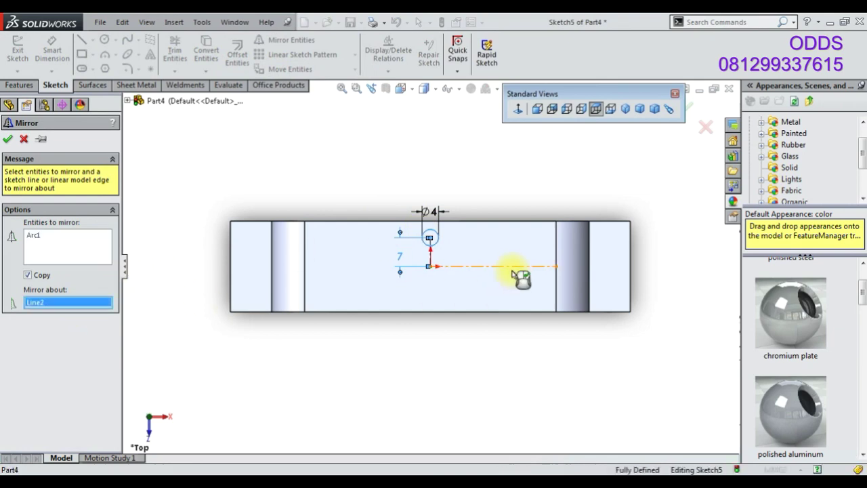
{"action": "left_click", "coordinate": [690, 110]}
- Set up an Extruded Cut Through All for the two Ø4 holes
{"action": "left_click", "coordinate": [19, 85]}
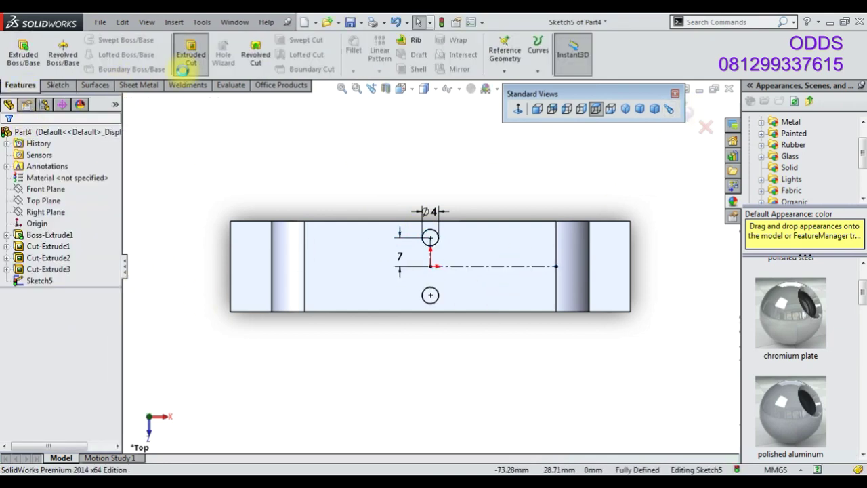
{"action": "left_click", "coordinate": [191, 51]}
{"action": "left_click", "coordinate": [66, 213]}
{"action": "left_click", "coordinate": [44, 233]}
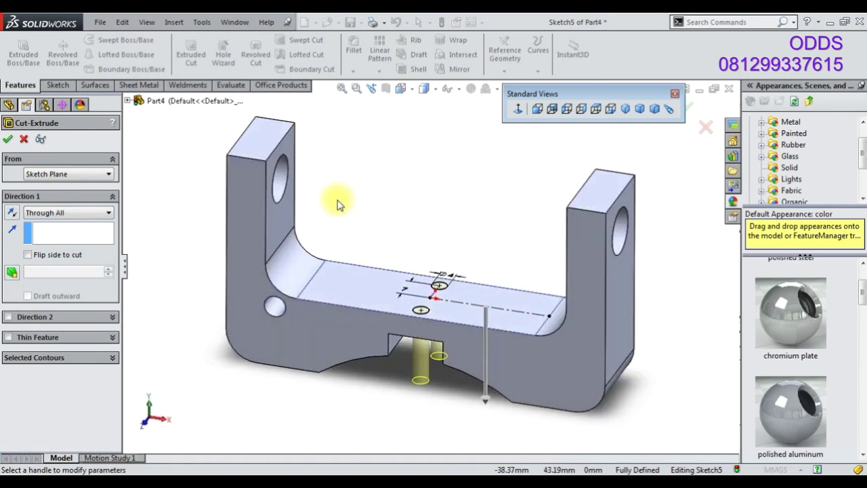
- Finish the base hole cut and sketch centrelines on the left upright's top face
{"action": "left_click", "coordinate": [7, 139]}
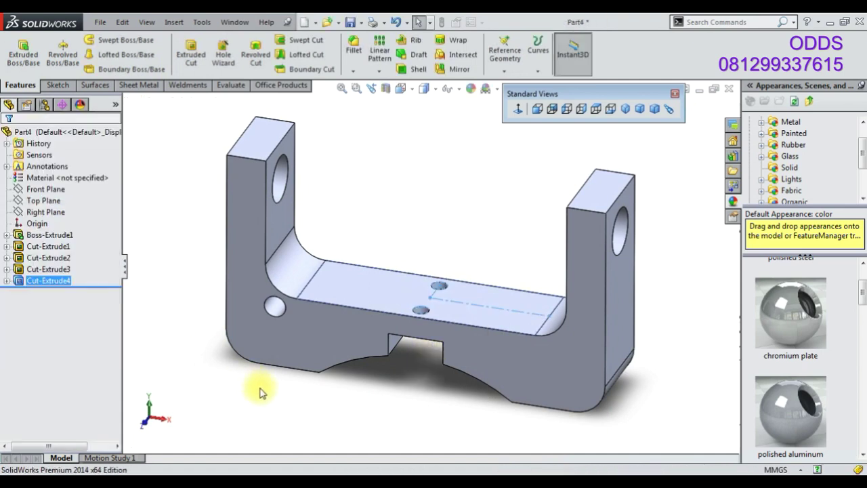
{"action": "left_click", "coordinate": [261, 129]}
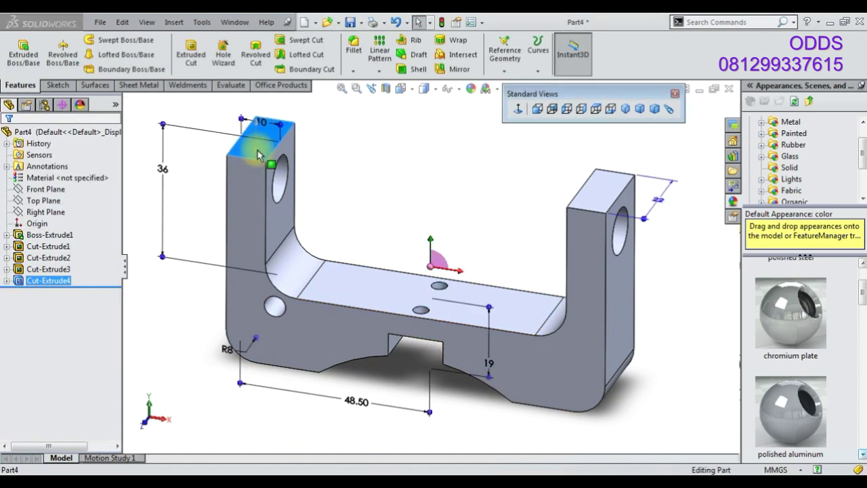
{"action": "left_click", "coordinate": [298, 89]}
{"action": "left_click", "coordinate": [518, 108]}
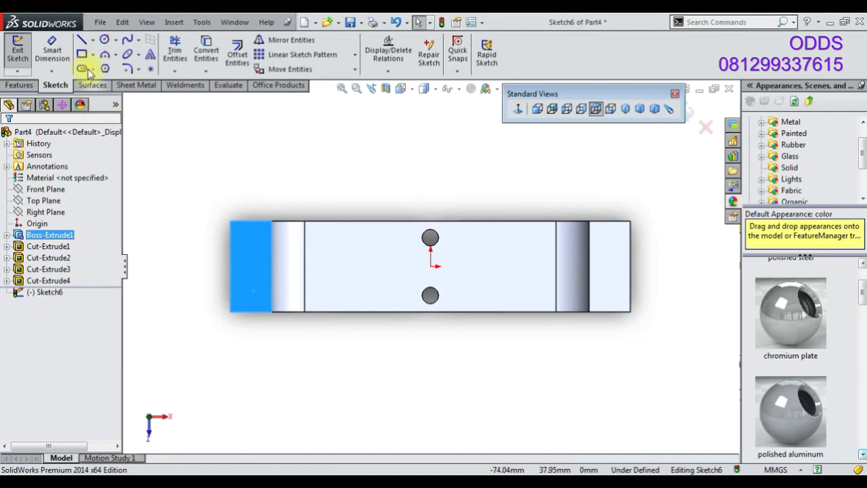
{"action": "left_click", "coordinate": [251, 222]}
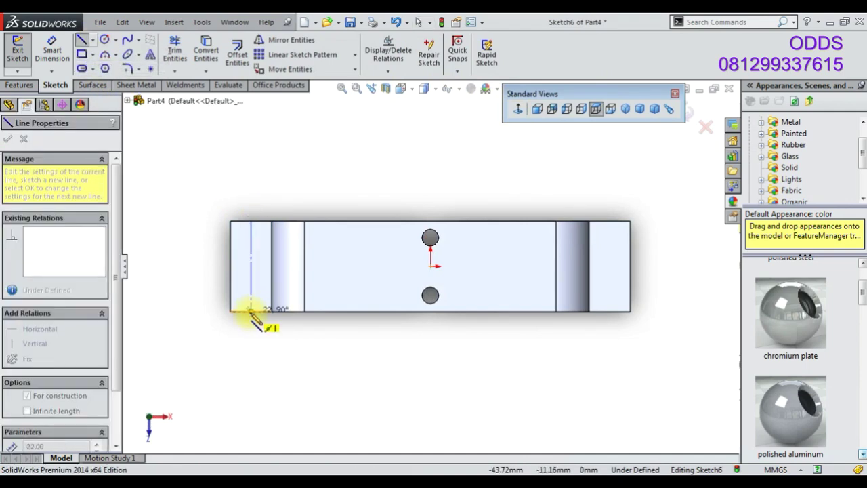
{"action": "left_click", "coordinate": [251, 265]}
{"action": "left_click", "coordinate": [430, 266]}
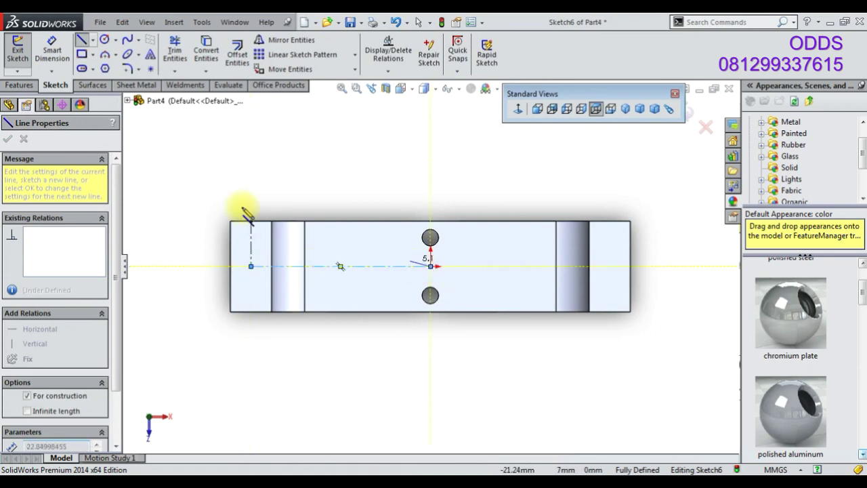
- Draw a Ø3 mm circle on the vertical centreline
{"action": "left_click", "coordinate": [105, 40]}
{"action": "scroll", "coordinate": [251, 238], "scroll_direction": "down", "scroll_amount": 2}
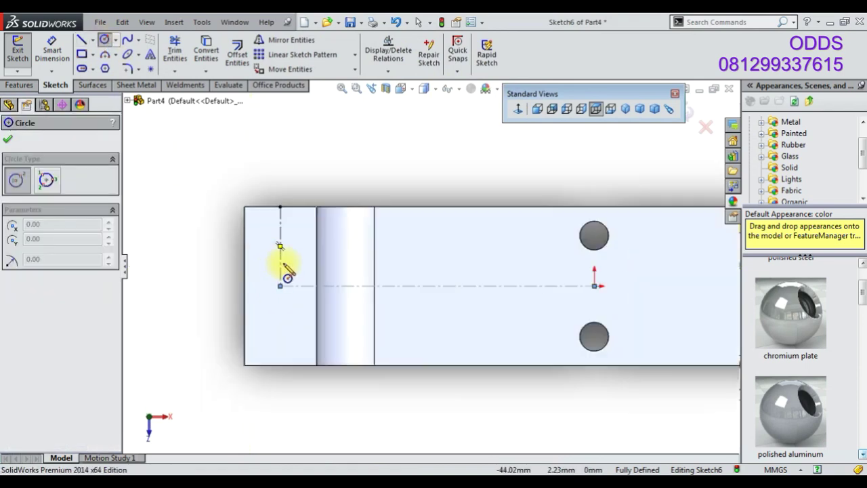
{"action": "right_click_drag", "start_coordinate": [228, 135], "coordinate": [258, 185]}
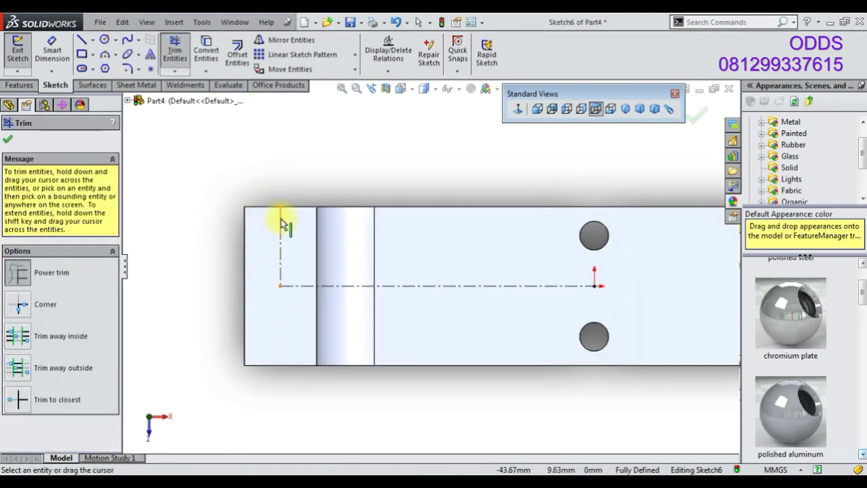
{"action": "left_click", "coordinate": [105, 40]}
{"action": "left_click", "coordinate": [285, 237]}
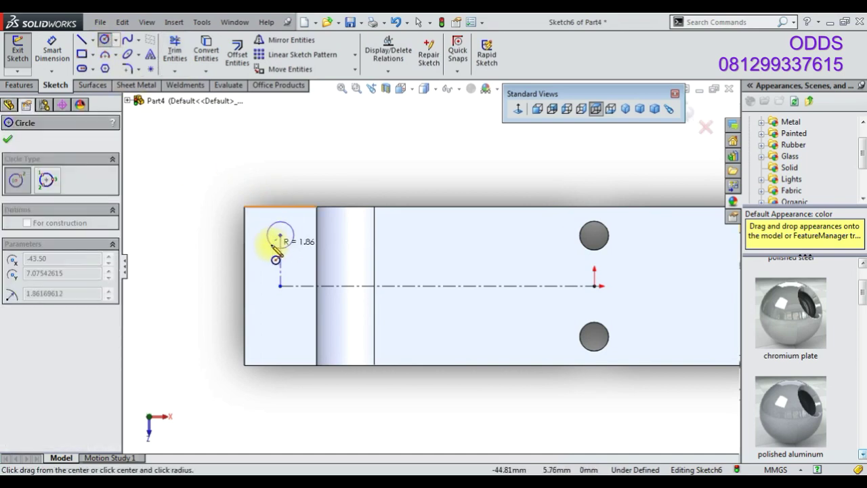
{"action": "left_click", "coordinate": [279, 238]}
{"action": "left_click", "coordinate": [52, 50]}
{"action": "left_click", "coordinate": [271, 237]}
{"action": "left_click", "coordinate": [284, 183]}
{"action": "key", "text": "Return"}
- Mirror the circle about the horizontal centreline and space it 8 mm from it
{"action": "left_click", "coordinate": [226, 194]}
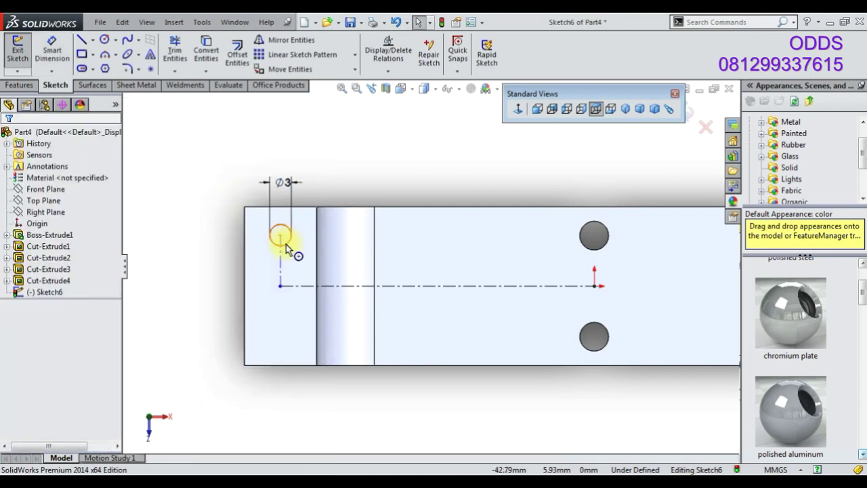
{"action": "left_click", "coordinate": [286, 245]}
{"action": "left_click", "coordinate": [286, 39]}
{"action": "left_click", "coordinate": [372, 295]}
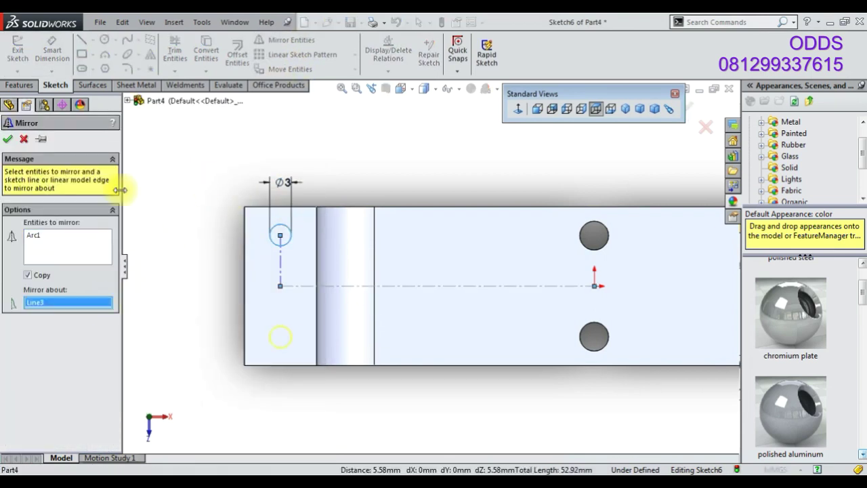
{"action": "left_click", "coordinate": [8, 141]}
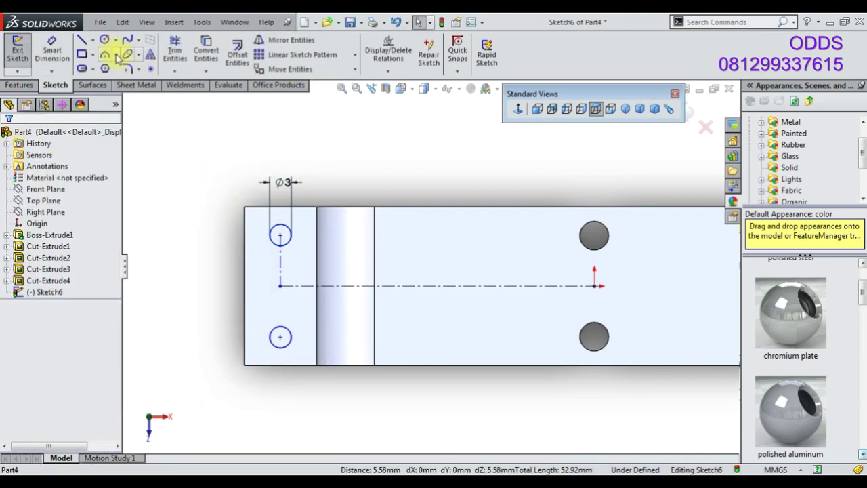
{"action": "key", "text": "Return"}
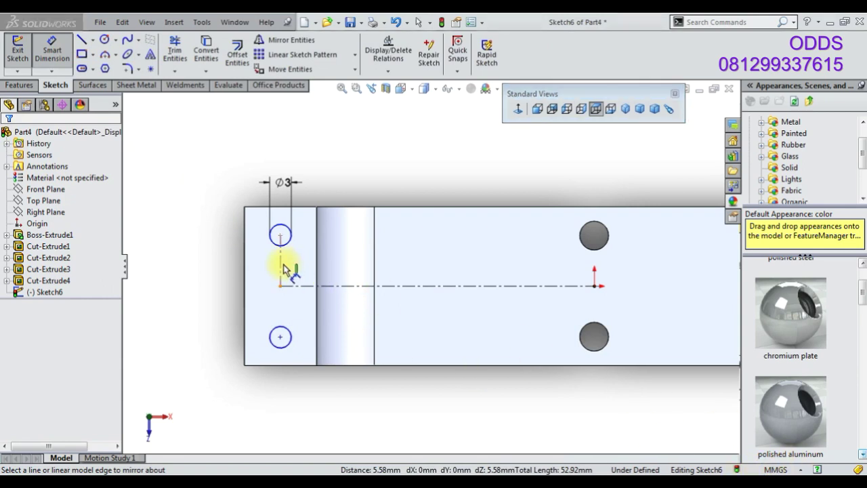
{"action": "left_click", "coordinate": [213, 262]}
{"action": "type", "text": "8"}
{"action": "key", "text": "Return"}
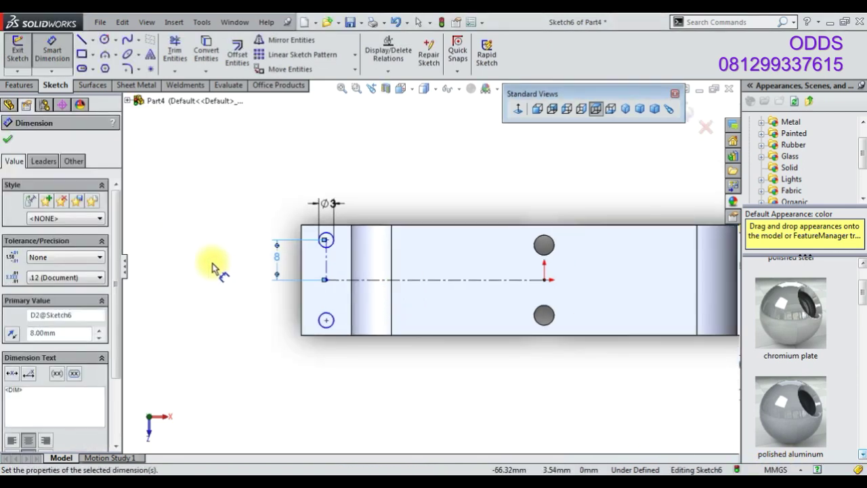
- Extrude-cut the two Ø3 holes blind to a 15 mm depth
{"action": "left_click", "coordinate": [19, 85]}
{"action": "left_click", "coordinate": [191, 53]}
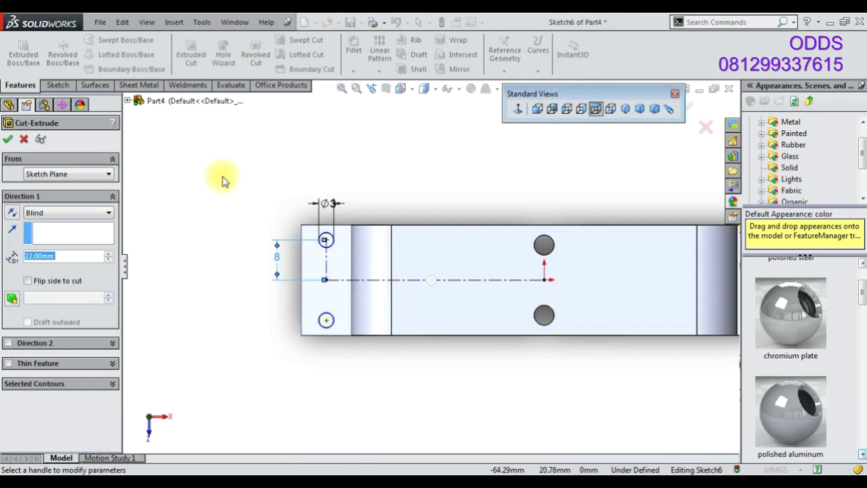
{"action": "type", "text": "12"}
{"action": "key", "text": "Return"}
{"action": "mouse_move", "coordinate": [300, 325]}
{"action": "middle_mouse_down"}
{"action": "mouse_move", "coordinate": [257, 194]}
{"action": "mouse_move", "coordinate": [241, 205]}
{"action": "middle_mouse_up"}
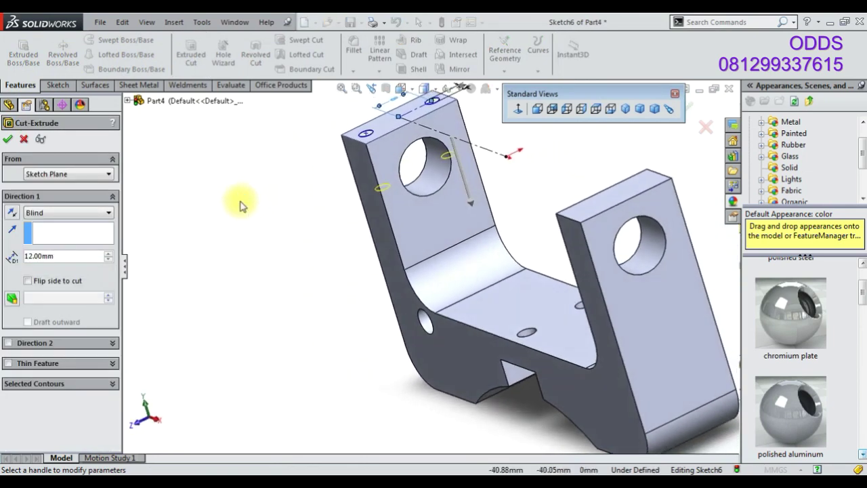
{"action": "double_click", "coordinate": [89, 261]}
{"action": "type", "text": "15"}
{"action": "key", "text": "Return"}
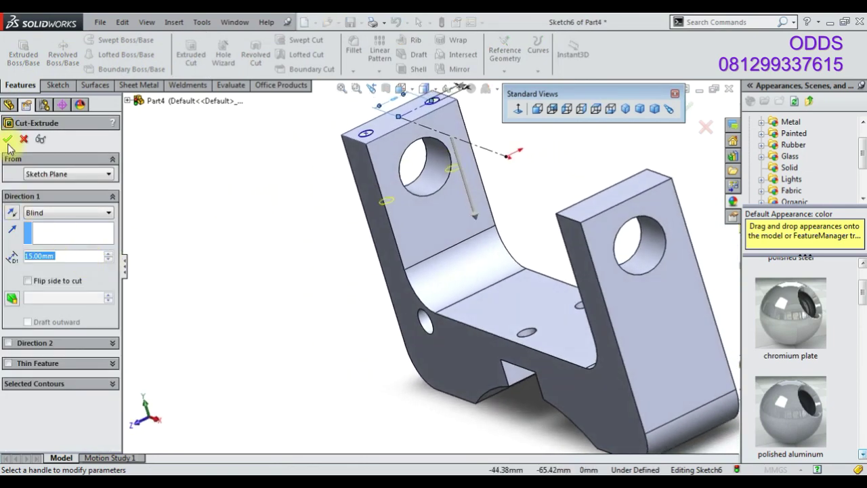
{"action": "left_click", "coordinate": [8, 140]}
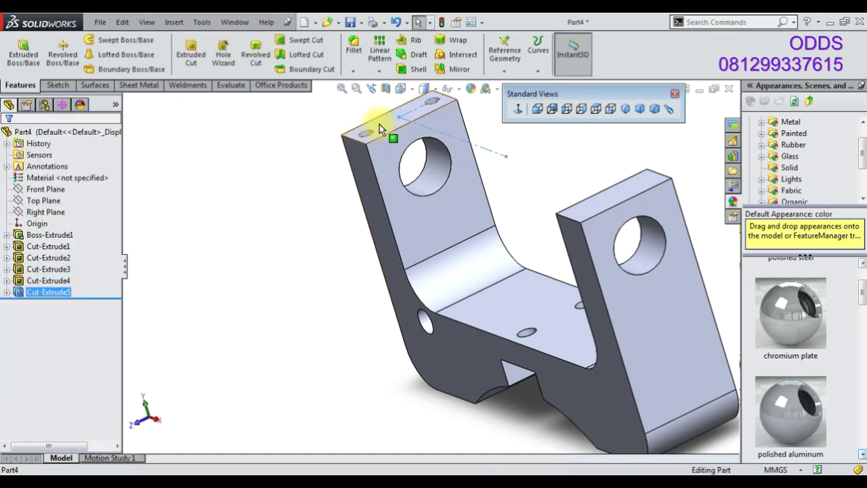
{"action": "left_click", "coordinate": [380, 131]}
- On the leg top, sketch a vertical centreline down from the upper hole's centre
{"action": "left_click", "coordinate": [431, 86]}
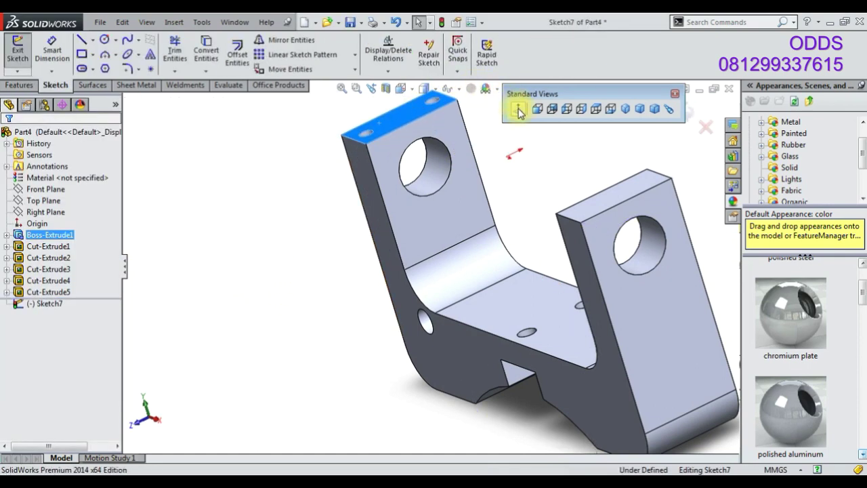
{"action": "left_click", "coordinate": [105, 41]}
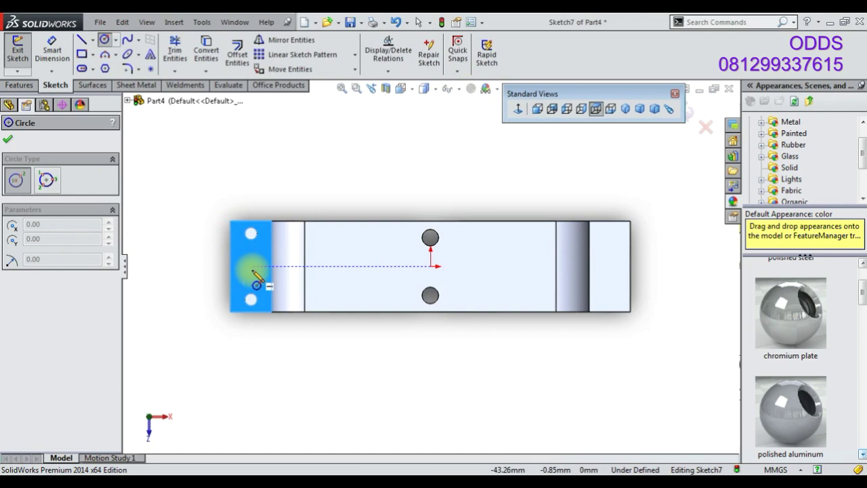
{"action": "left_click", "coordinate": [93, 41]}
{"action": "left_click", "coordinate": [132, 66]}
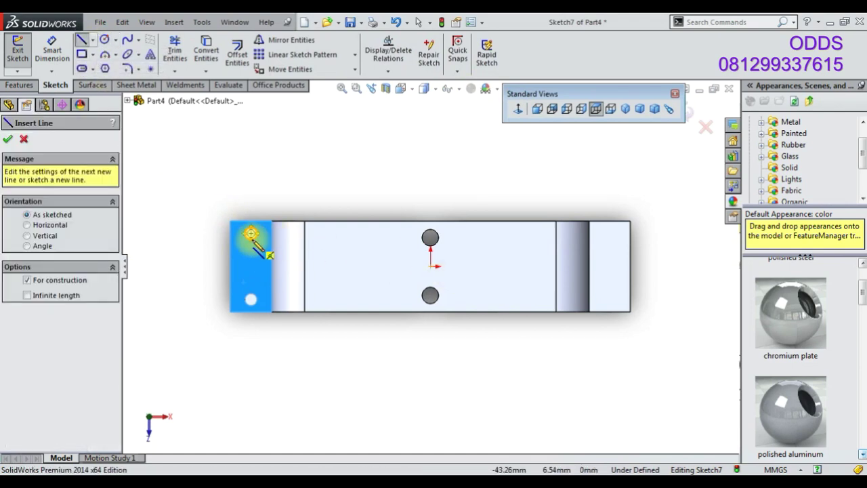
{"action": "scroll", "coordinate": [251, 233], "scroll_direction": "down", "scroll_amount": 3}
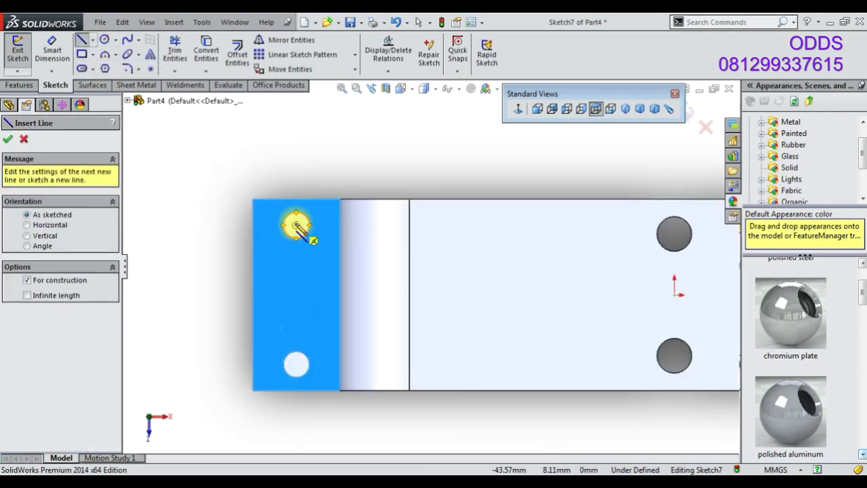
{"action": "left_click", "coordinate": [296, 227]}
{"action": "left_click", "coordinate": [296, 294]}
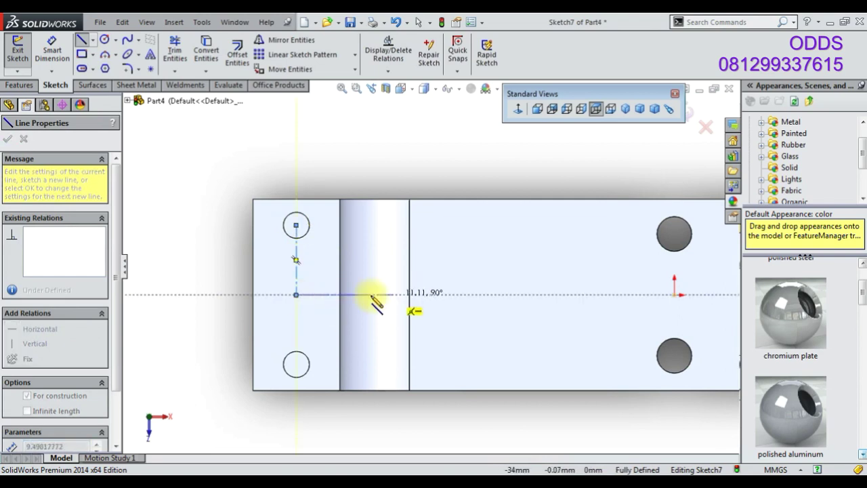
{"action": "left_click", "coordinate": [103, 39]}
- Add a Ø2 mm circle at the centreline end and cut it 10 mm deep
{"action": "left_click", "coordinate": [296, 295]}
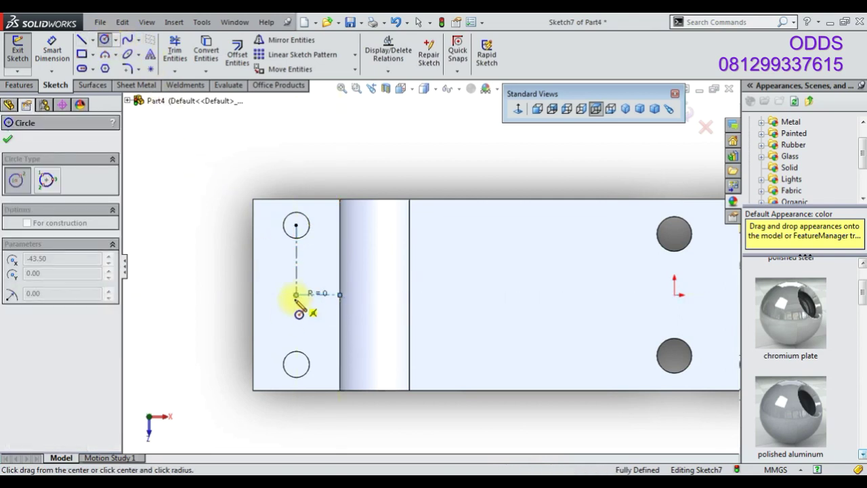
{"action": "left_click", "coordinate": [311, 308]}
{"action": "key", "text": "d"}
{"action": "left_click", "coordinate": [310, 309]}
{"action": "left_click", "coordinate": [223, 295]}
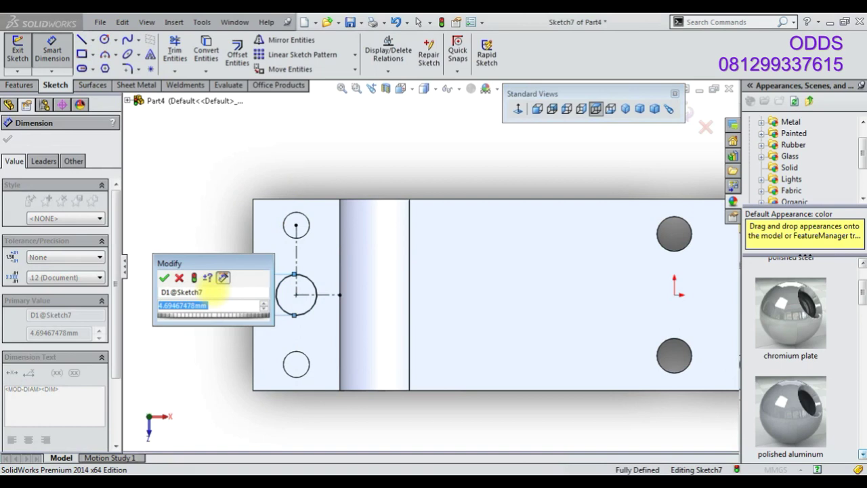
{"action": "type", "text": "2"}
{"action": "key", "text": "Return"}
{"action": "left_click", "coordinate": [38, 88]}
{"action": "left_click", "coordinate": [185, 68]}
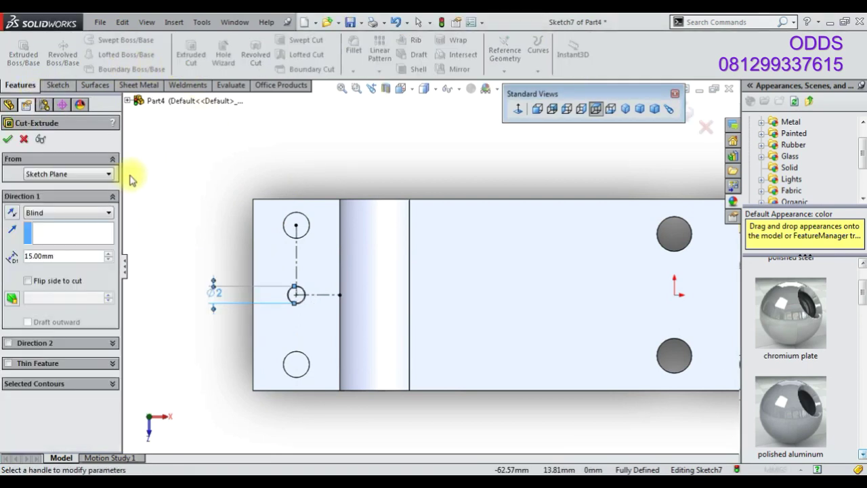
{"action": "left_click", "coordinate": [8, 138]}
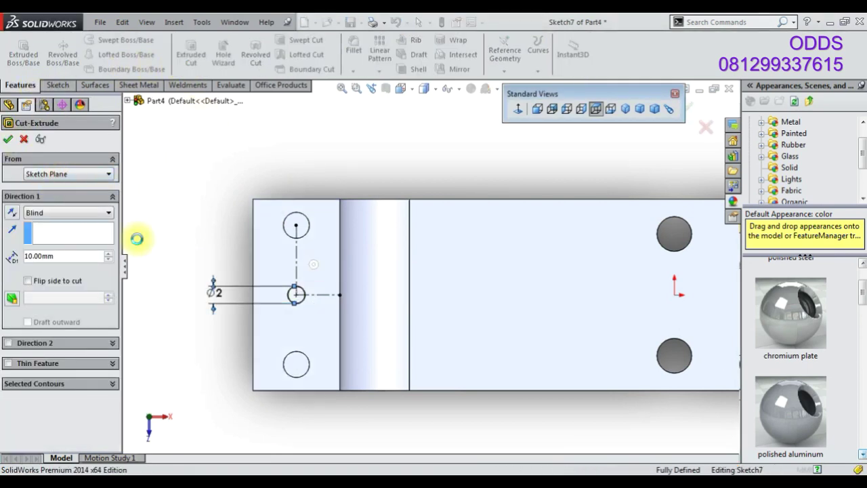
- Mirror Cut-Extrude5 and Cut-Extrude6 to the other leg about the Right Plane
{"action": "mouse_move", "coordinate": [226, 357]}
{"action": "middle_mouse_down"}
{"action": "mouse_move", "coordinate": [397, 300]}
{"action": "mouse_move", "coordinate": [309, 211]}
{"action": "mouse_move", "coordinate": [344, 203]}
{"action": "mouse_move", "coordinate": [444, 266]}
{"action": "middle_mouse_up"}
{"action": "left_click", "coordinate": [78, 292], "text": "shift"}
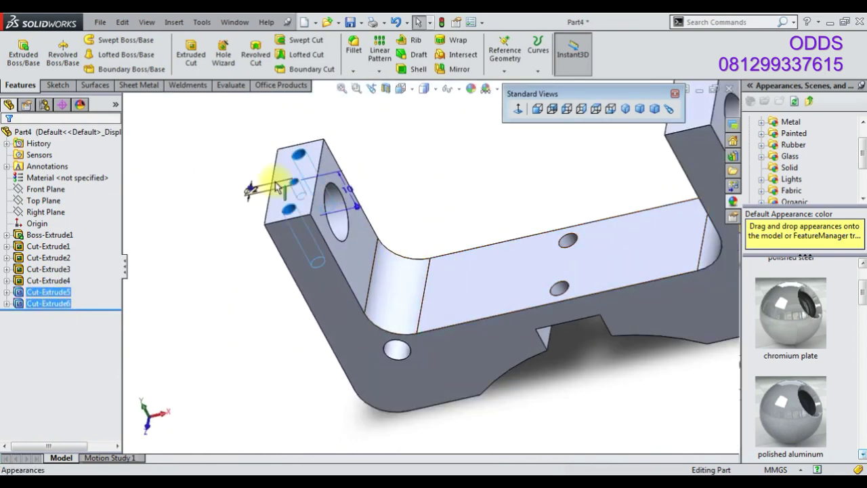
{"action": "left_click", "coordinate": [378, 73]}
{"action": "left_click", "coordinate": [386, 112]}
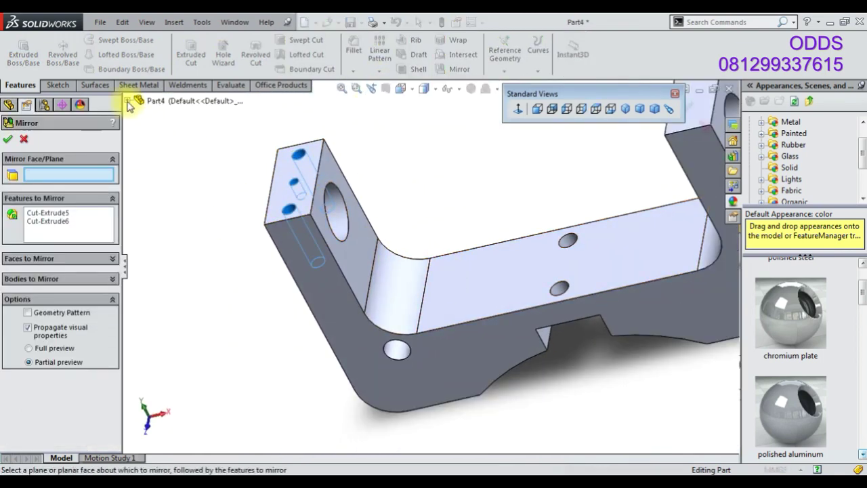
{"action": "left_click", "coordinate": [127, 100]}
{"action": "scroll", "coordinate": [420, 277], "scroll_direction": "up", "scroll_amount": 3}
{"action": "left_click", "coordinate": [160, 180]}
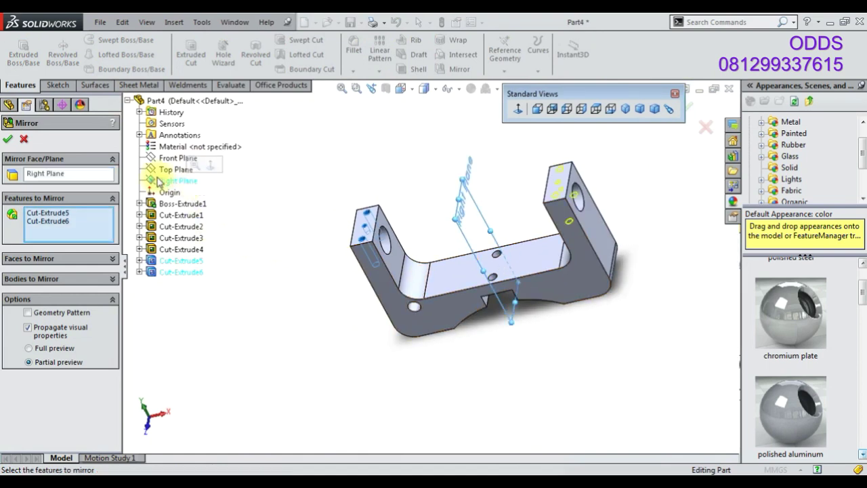
{"action": "left_click", "coordinate": [9, 139]}
{"action": "mouse_move", "coordinate": [590, 330]}
{"action": "middle_mouse_down"}
{"action": "mouse_move", "coordinate": [381, 422]}
{"action": "mouse_move", "coordinate": [552, 382]}
{"action": "mouse_move", "coordinate": [655, 340]}
{"action": "mouse_move", "coordinate": [497, 368]}
{"action": "mouse_move", "coordinate": [622, 351]}
{"action": "middle_mouse_up"}
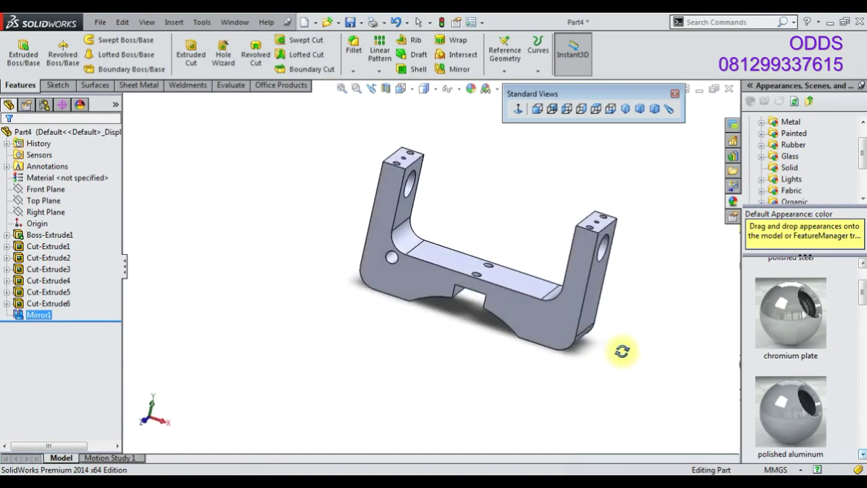
{"action": "left_click", "coordinate": [613, 311]}
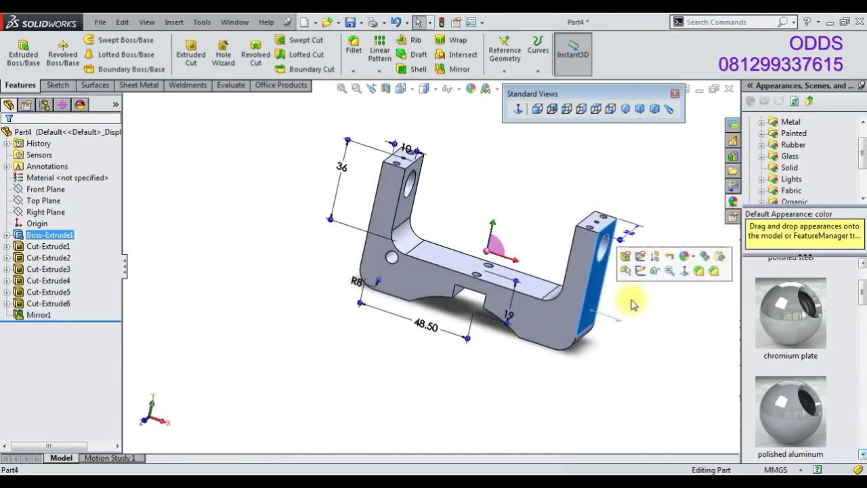
- On the leg's outer end face, sketch a centreline up from the bottom edge and a circle at its top
{"action": "left_click", "coordinate": [590, 266]}
{"action": "left_click", "coordinate": [58, 86]}
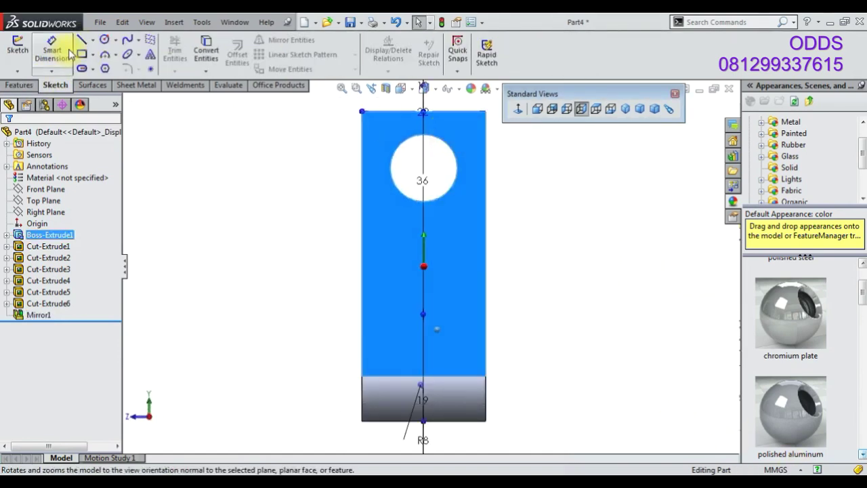
{"action": "left_click", "coordinate": [17, 51]}
{"action": "left_click", "coordinate": [91, 39]}
{"action": "left_click", "coordinate": [114, 63]}
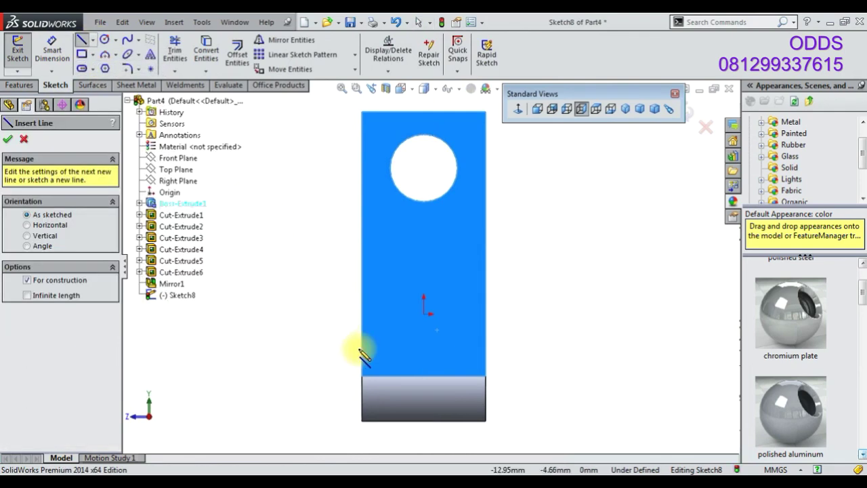
{"action": "left_click", "coordinate": [423, 420]}
{"action": "left_click", "coordinate": [423, 344]}
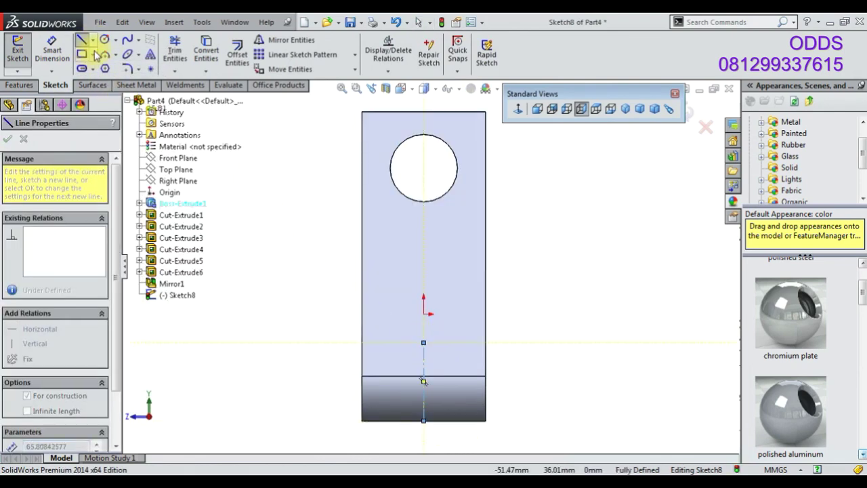
{"action": "left_click", "coordinate": [104, 39]}
{"action": "left_click", "coordinate": [423, 343]}
{"action": "left_click", "coordinate": [439, 343]}
- Dimension the centreline 13 mm and the circle Ø4, then cut it 10 mm deep
{"action": "left_click", "coordinate": [51, 51]}
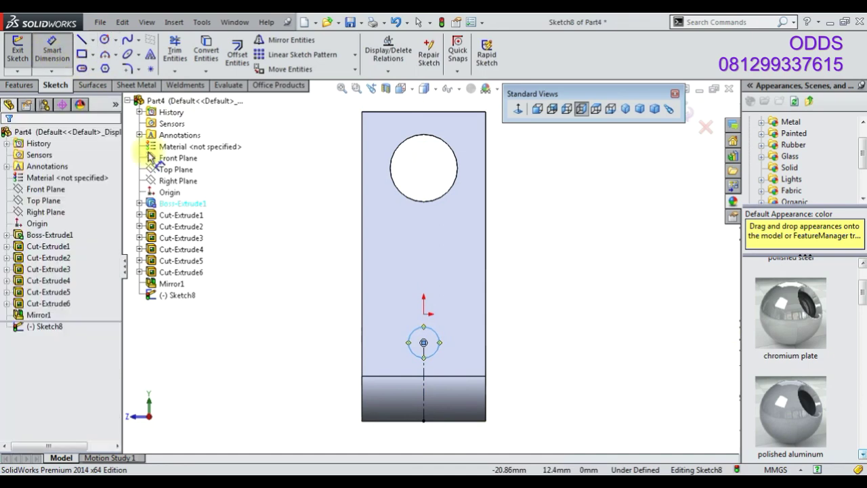
{"action": "left_click", "coordinate": [423, 400]}
{"action": "left_click", "coordinate": [347, 391]}
{"action": "type", "text": "13"}
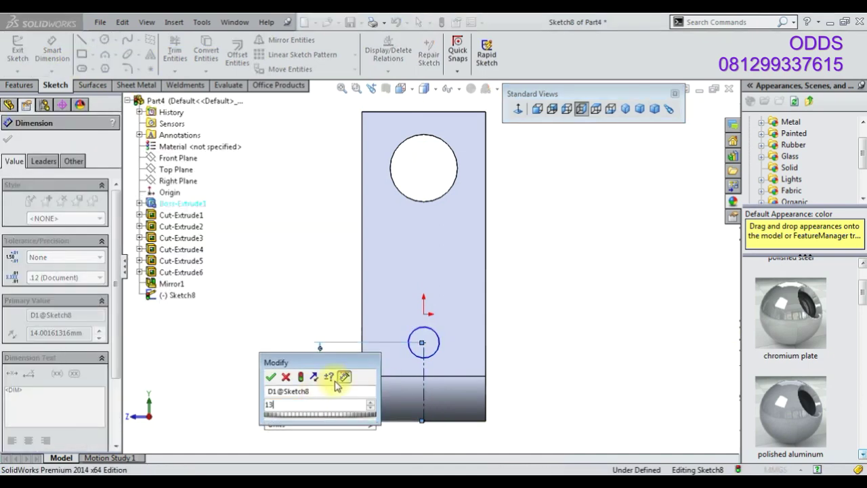
{"action": "key", "text": "Return"}
{"action": "left_click", "coordinate": [439, 347]}
{"action": "left_click", "coordinate": [533, 348]}
{"action": "type", "text": "4"}
{"action": "key", "text": "Return"}
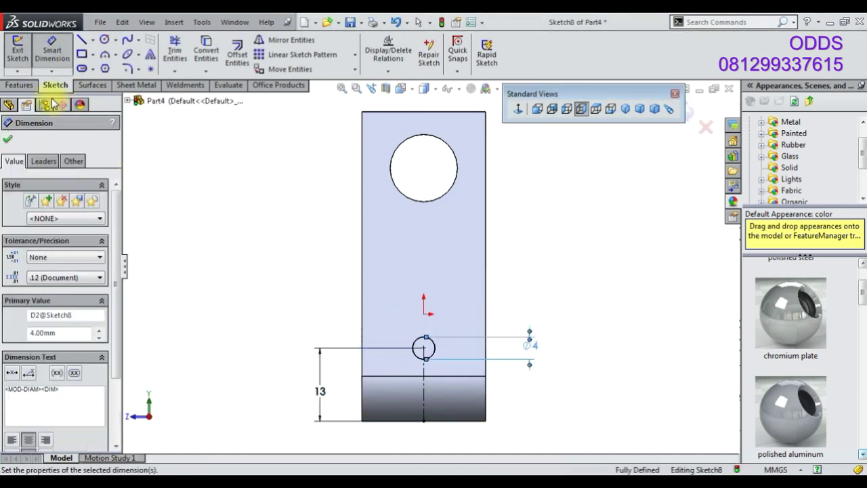
{"action": "left_click", "coordinate": [21, 85]}
{"action": "left_click", "coordinate": [190, 53]}
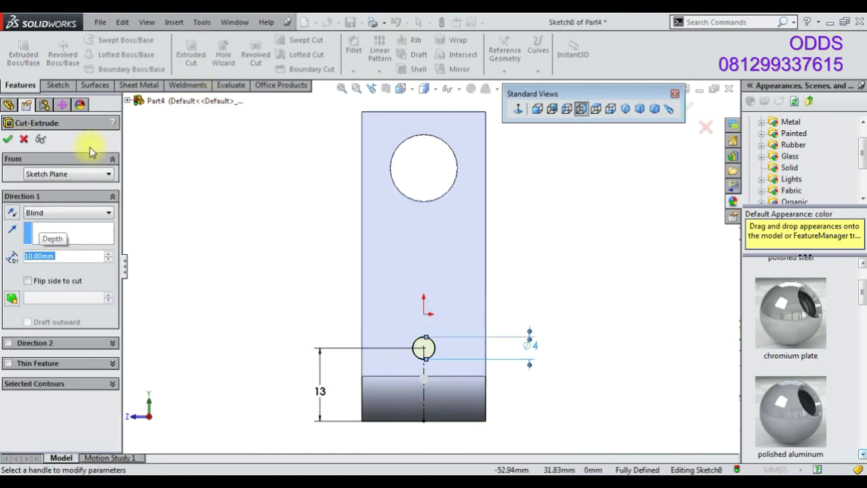
{"action": "key", "text": "Return"}
{"action": "mouse_move", "coordinate": [503, 246]}
{"action": "middle_mouse_down"}
{"action": "mouse_move", "coordinate": [523, 275]}
{"action": "mouse_move", "coordinate": [348, 294]}
{"action": "mouse_move", "coordinate": [390, 276]}
{"action": "middle_mouse_up"}
- Apply polished aluminum to the bracket and open a new sketch on the Right Plane
{"action": "left_click", "coordinate": [625, 109]}
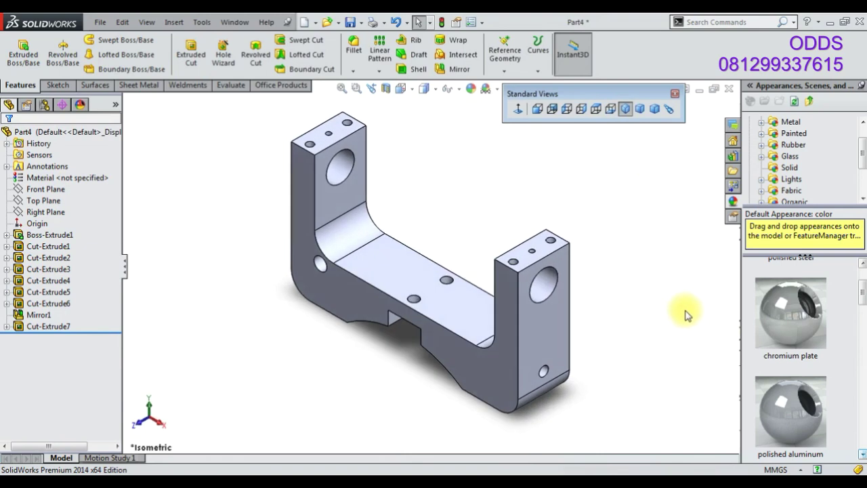
{"action": "scroll", "coordinate": [785, 352], "scroll_direction": "down", "scroll_amount": 1}
{"action": "left_click", "coordinate": [788, 389]}
{"action": "scroll", "coordinate": [789, 390], "scroll_direction": "down", "scroll_amount": 2}
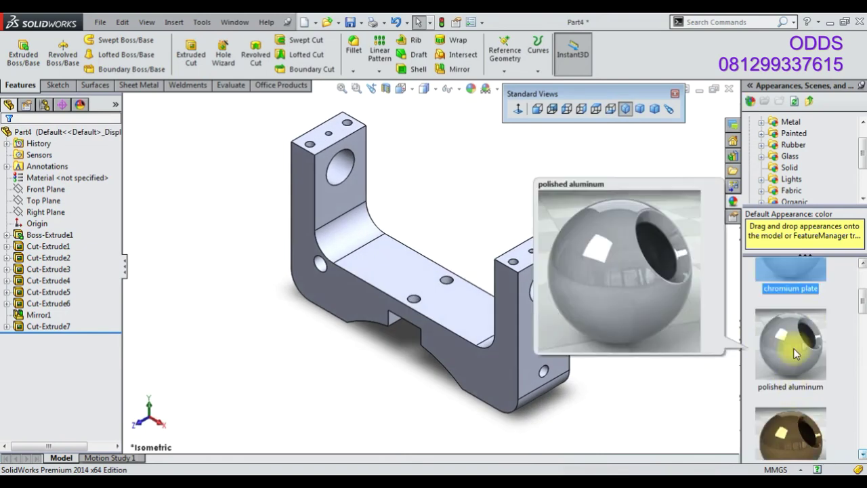
{"action": "left_click", "coordinate": [793, 349]}
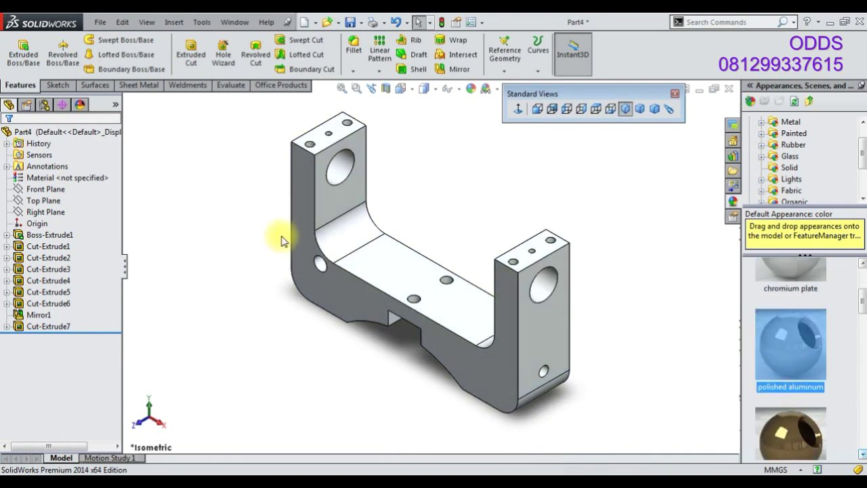
{"action": "left_click", "coordinate": [45, 212]}
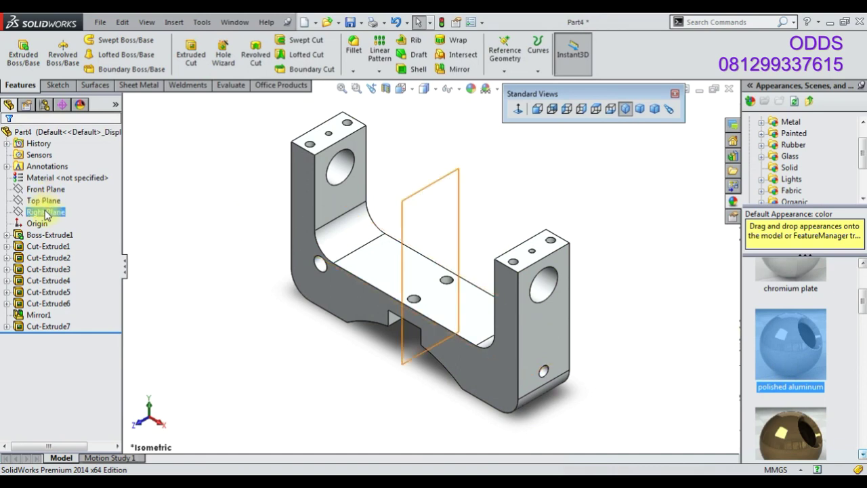
{"action": "left_click", "coordinate": [55, 194]}
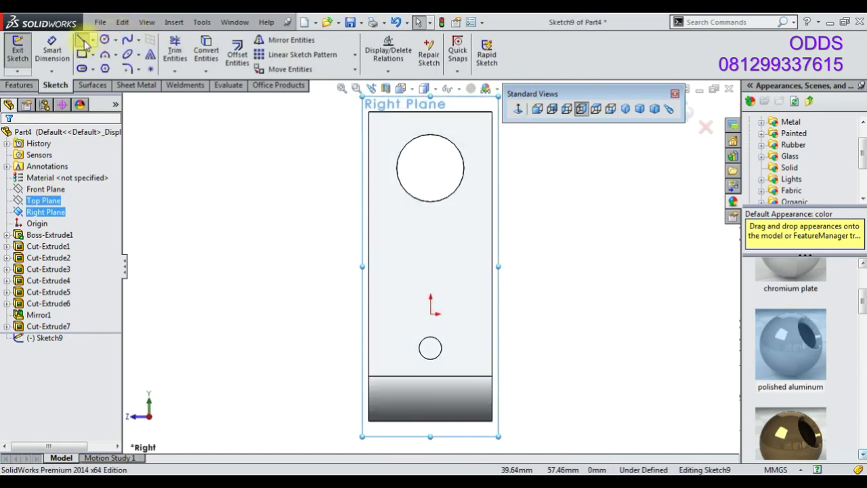
- Draw a horizontal line through the large hole's centre from leg edge to leg edge, then exit the sketch
{"action": "left_click", "coordinate": [82, 39]}
{"action": "left_click", "coordinate": [398, 168]}
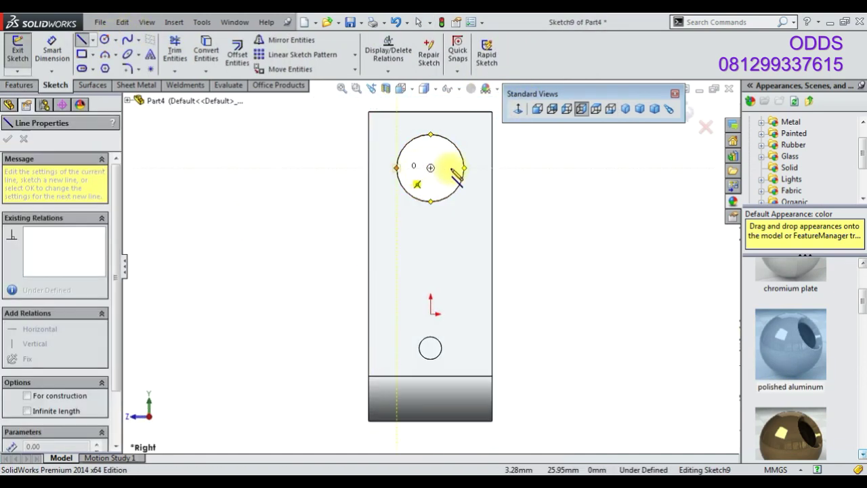
{"action": "left_click", "coordinate": [492, 168]}
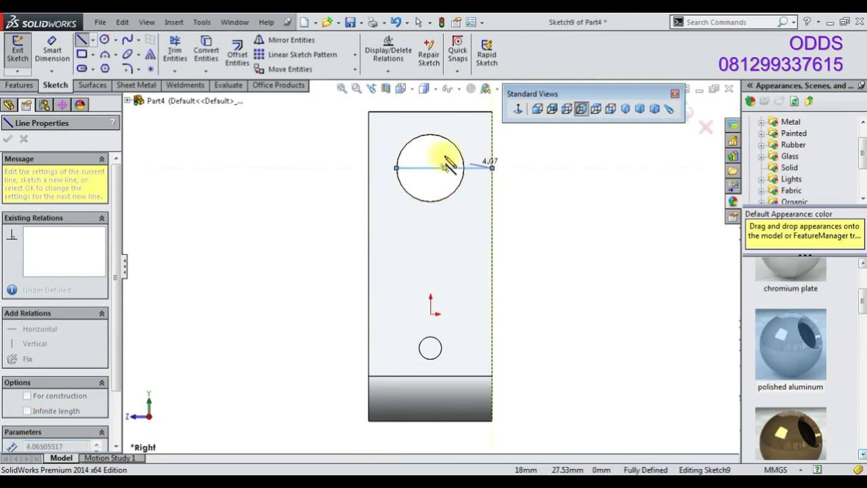
{"action": "key", "text": "Escape"}
{"action": "left_click", "coordinate": [397, 168]}
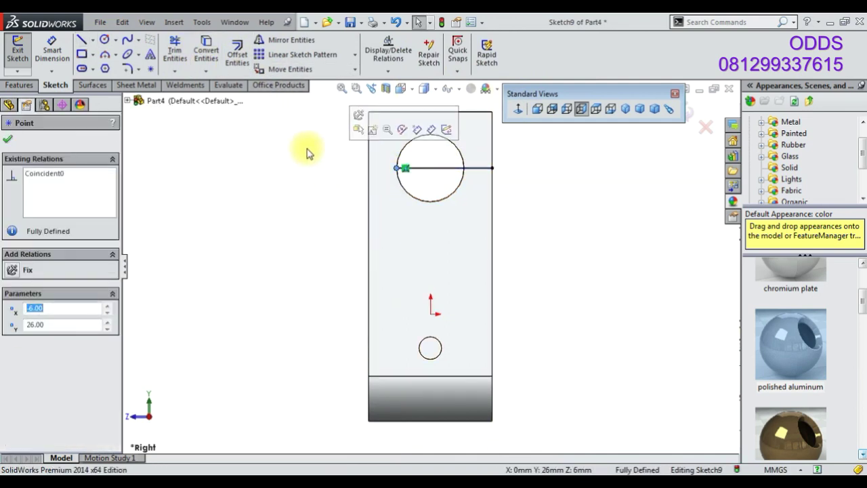
{"action": "left_click", "coordinate": [174, 49]}
{"action": "key", "text": "Escape"}
{"action": "mouse_move", "coordinate": [397, 168]}
{"action": "left_mouse_down"}
{"action": "mouse_move", "coordinate": [357, 174]}
{"action": "mouse_move", "coordinate": [368, 169]}
{"action": "left_mouse_up"}
{"action": "left_click", "coordinate": [691, 112]}
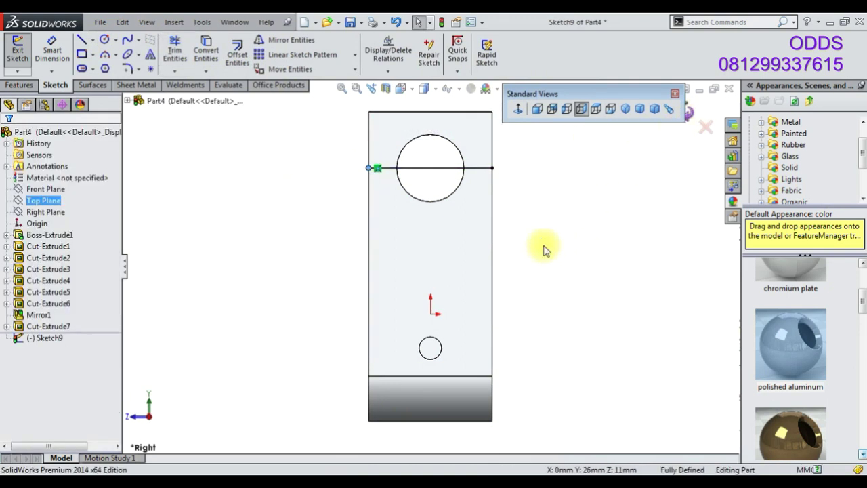
- Project the line as a Split Line onto both leg faces
{"action": "left_click", "coordinate": [538, 49]}
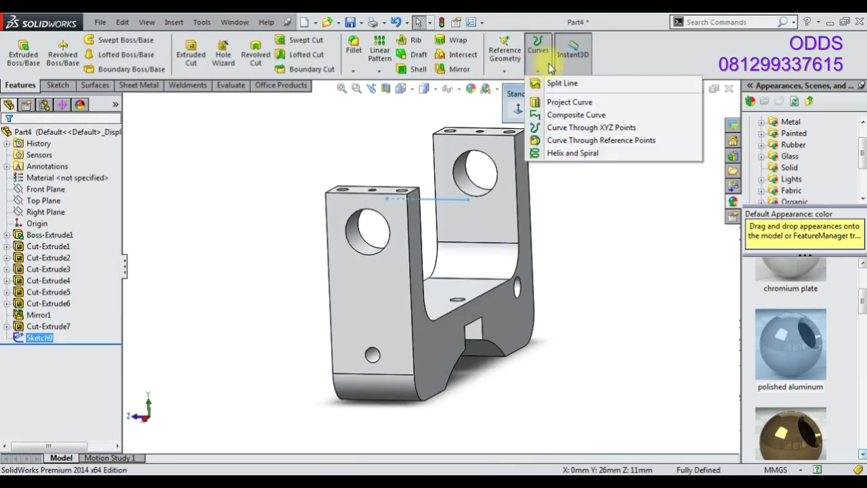
{"action": "left_click", "coordinate": [552, 83]}
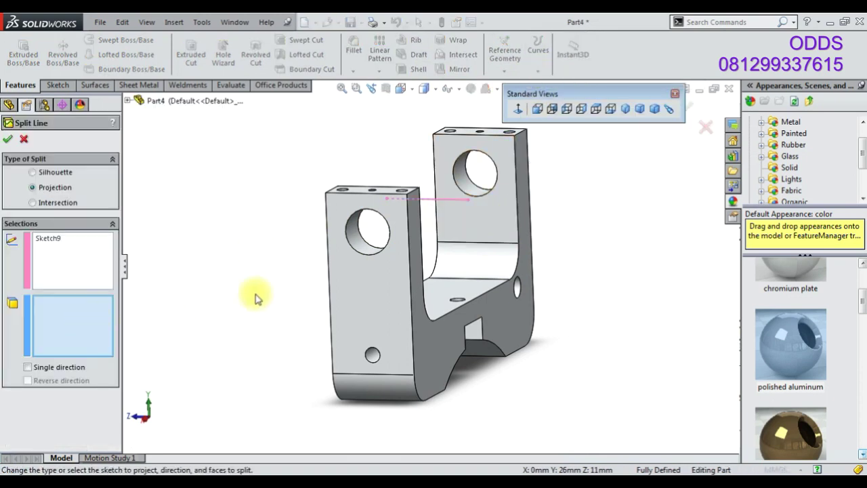
{"action": "left_click_drag", "start_coordinate": [296, 133], "coordinate": [585, 415]}
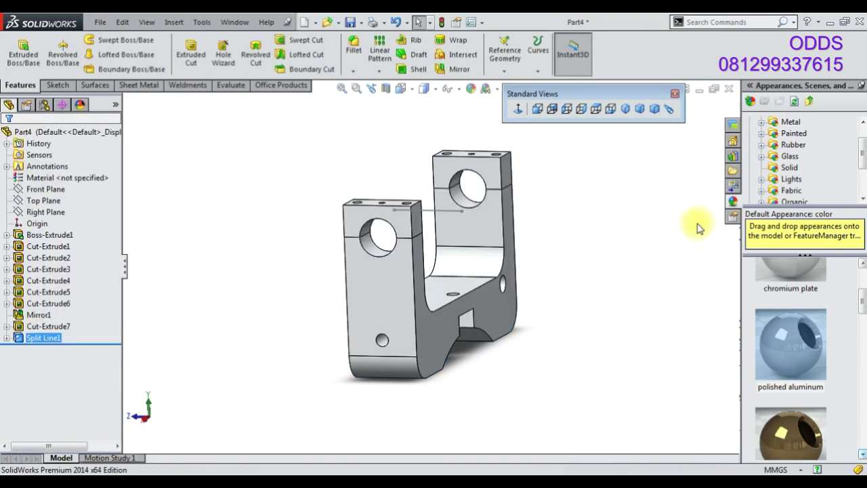
{"action": "left_click", "coordinate": [625, 108]}
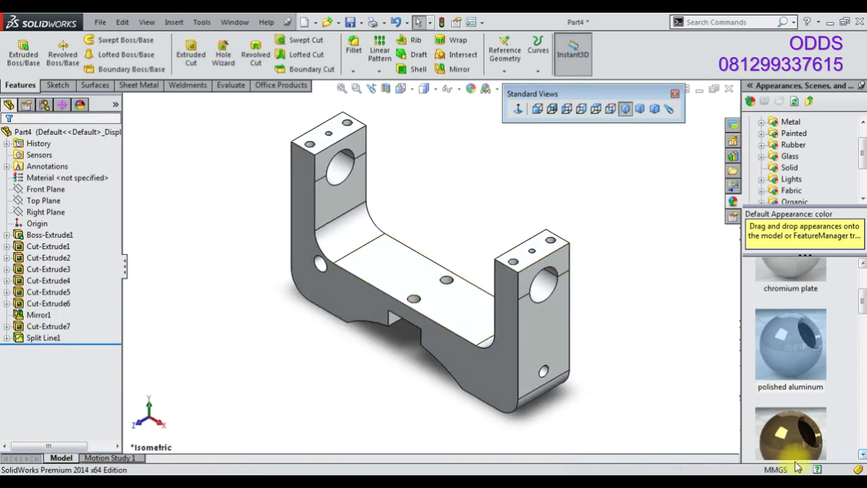
- Save the bracket as '45 CRANKSHAFT BEARIMG STAND' and begin a new document
{"action": "left_click", "coordinate": [639, 109]}
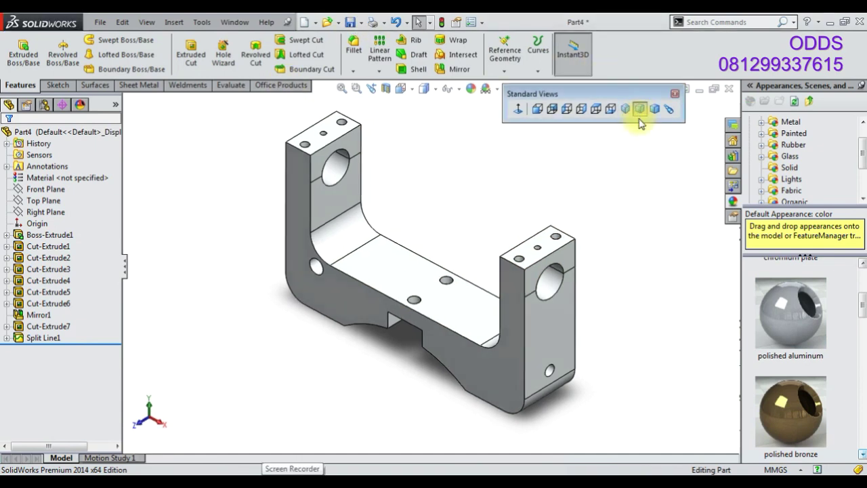
{"action": "left_click", "coordinate": [350, 21]}
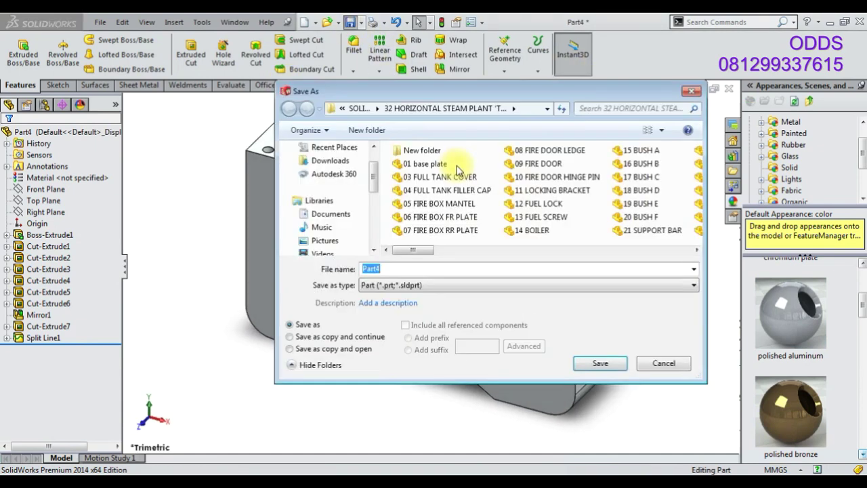
{"action": "type", "text": "45 CRANKSHAFT BEARIMG STAND"}
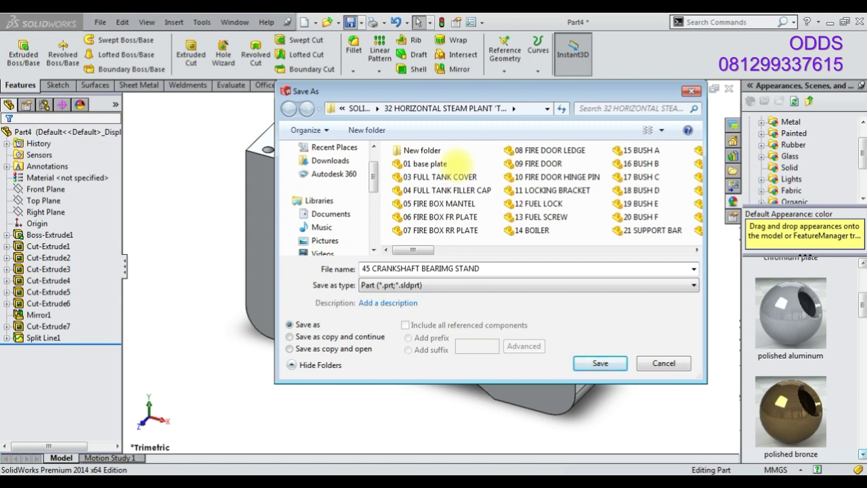
{"action": "key", "text": "Return"}
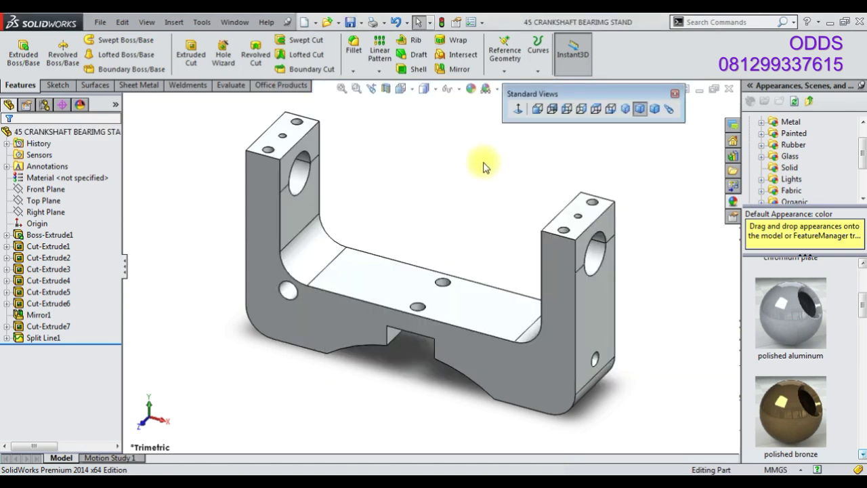
{"action": "left_click", "coordinate": [304, 22]}
- Create the new part and start a sketch on the Front Plane
{"action": "left_click", "coordinate": [454, 406]}
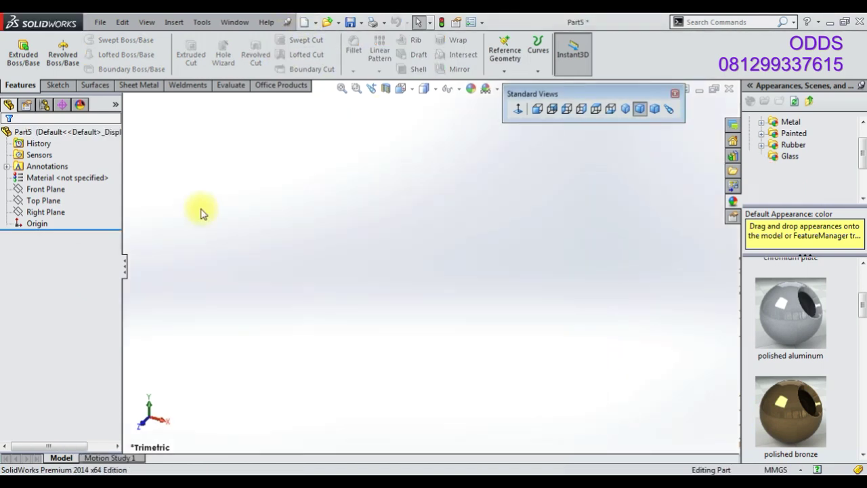
{"action": "left_click", "coordinate": [487, 89]}
{"action": "left_click", "coordinate": [504, 116]}
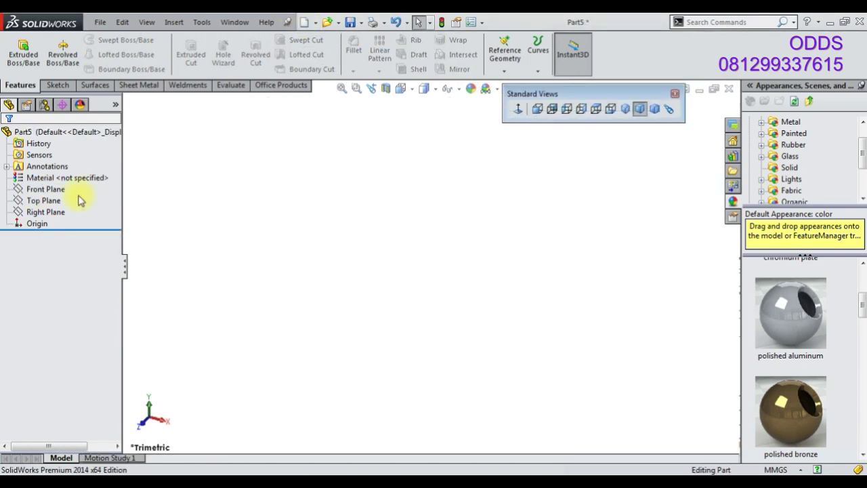
{"action": "right_click", "coordinate": [70, 191]}
{"action": "left_click", "coordinate": [65, 176]}
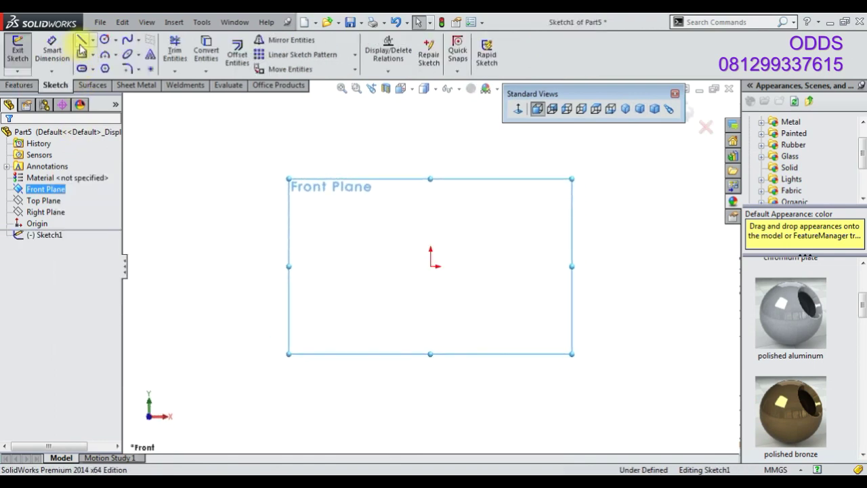
- Draw the closed stepped bush profile starting from the origin
{"action": "left_click", "coordinate": [81, 41]}
{"action": "left_click", "coordinate": [431, 266]}
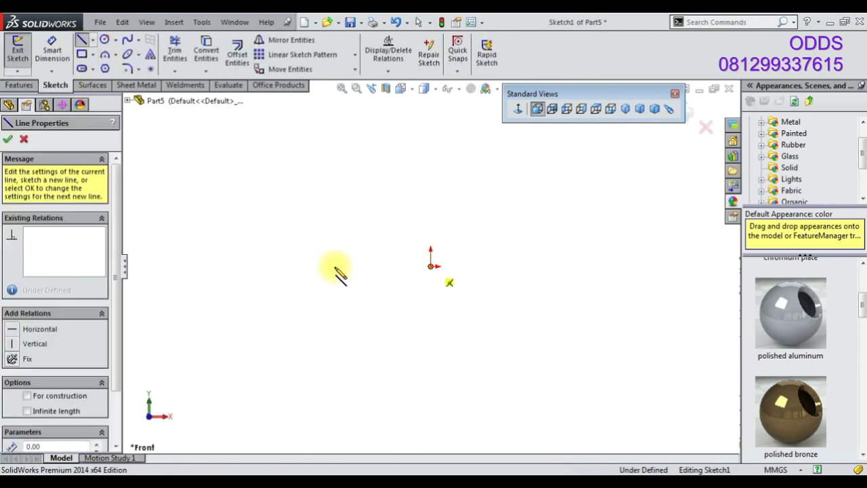
{"action": "left_click", "coordinate": [330, 266]}
{"action": "left_click", "coordinate": [330, 190]}
{"action": "left_click", "coordinate": [343, 190]}
{"action": "left_click", "coordinate": [344, 228]}
{"action": "left_click", "coordinate": [430, 241]}
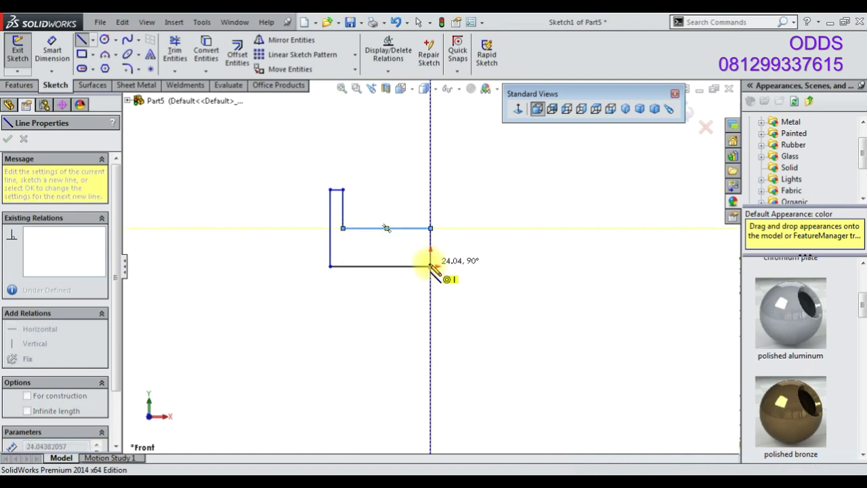
{"action": "left_click", "coordinate": [431, 265]}
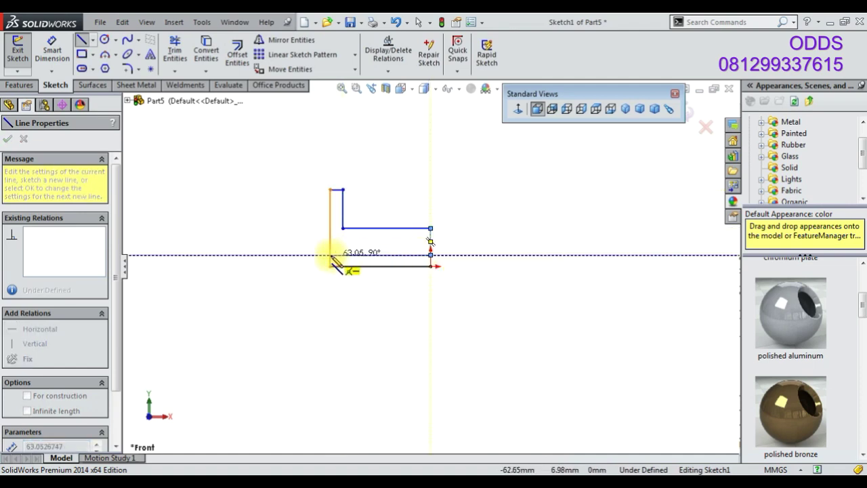
- Turn the short right vertical line and the bottom line into construction centrelines
{"action": "left_click", "coordinate": [177, 61]}
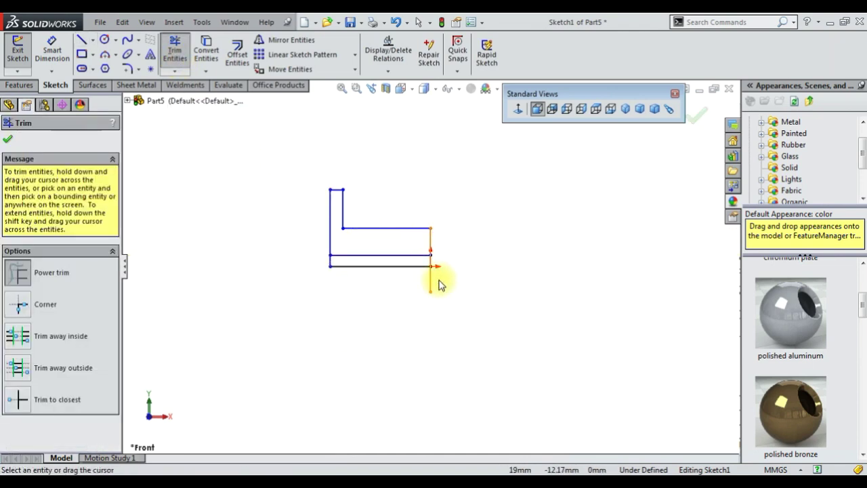
{"action": "scroll", "coordinate": [338, 267], "scroll_direction": "down", "scroll_amount": 3}
{"action": "scroll", "coordinate": [362, 257], "scroll_direction": "down", "scroll_amount": 2}
{"action": "right_click", "coordinate": [204, 172]}
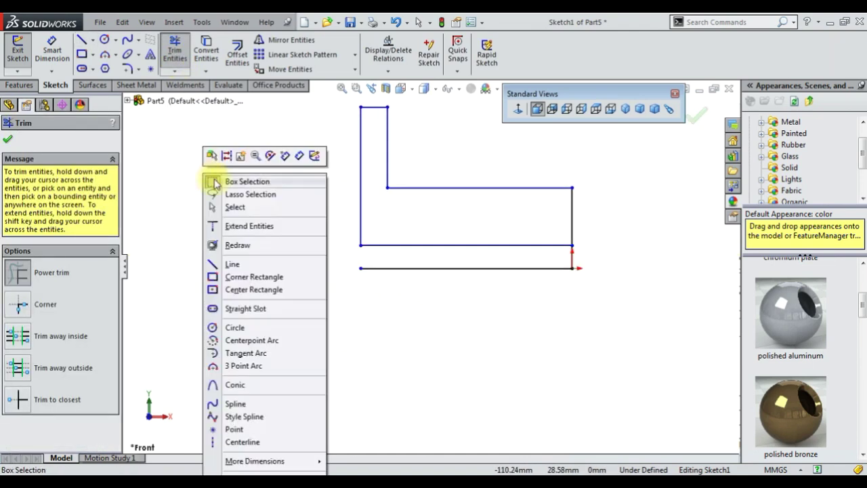
{"action": "left_click", "coordinate": [210, 178]}
{"action": "left_click", "coordinate": [572, 231]}
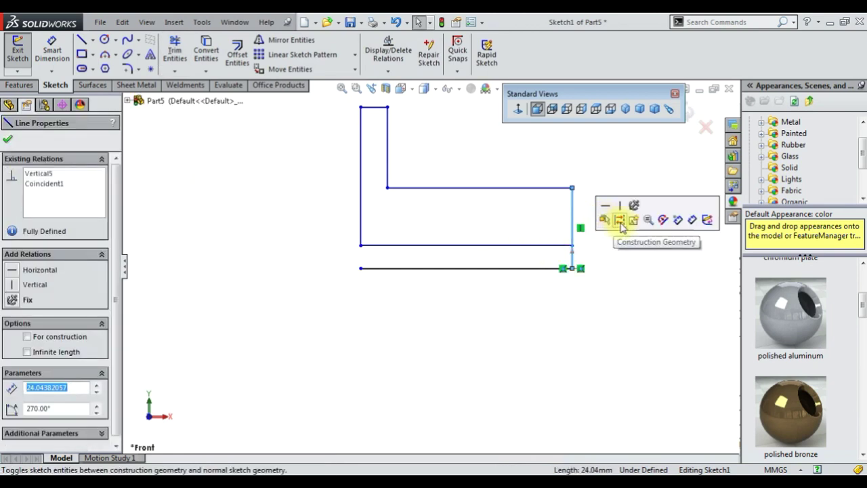
{"action": "left_click", "coordinate": [617, 219]}
{"action": "left_click", "coordinate": [490, 267]}
{"action": "left_click", "coordinate": [519, 226]}
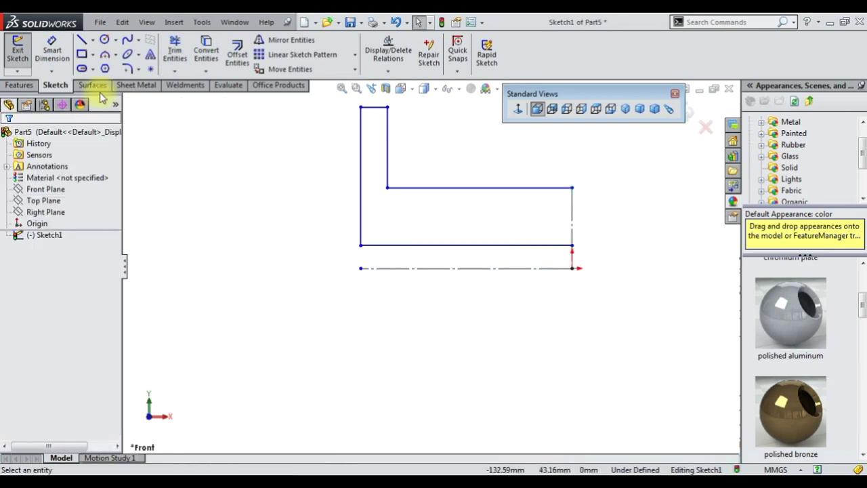
- Dimension the inner profile lines 8 and 12 from the centreline
{"action": "left_click", "coordinate": [51, 51]}
{"action": "left_click", "coordinate": [509, 245]}
{"action": "left_click", "coordinate": [575, 269]}
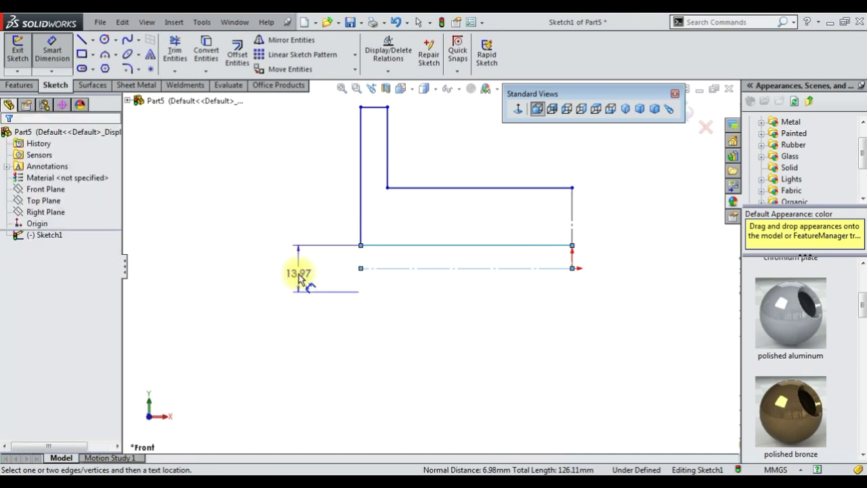
{"action": "left_click", "coordinate": [299, 274]}
{"action": "key", "text": "Return"}
{"action": "left_click", "coordinate": [474, 189]}
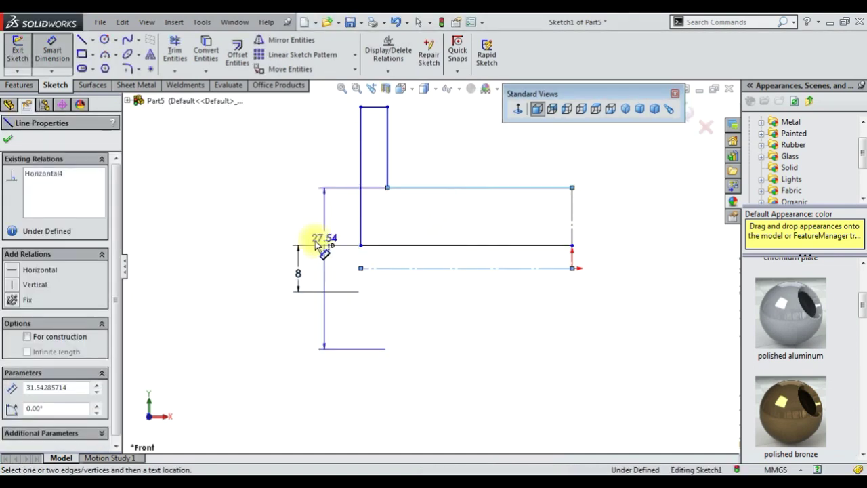
{"action": "left_click", "coordinate": [268, 260]}
{"action": "type", "text": "12"}
{"action": "key", "text": "Return"}
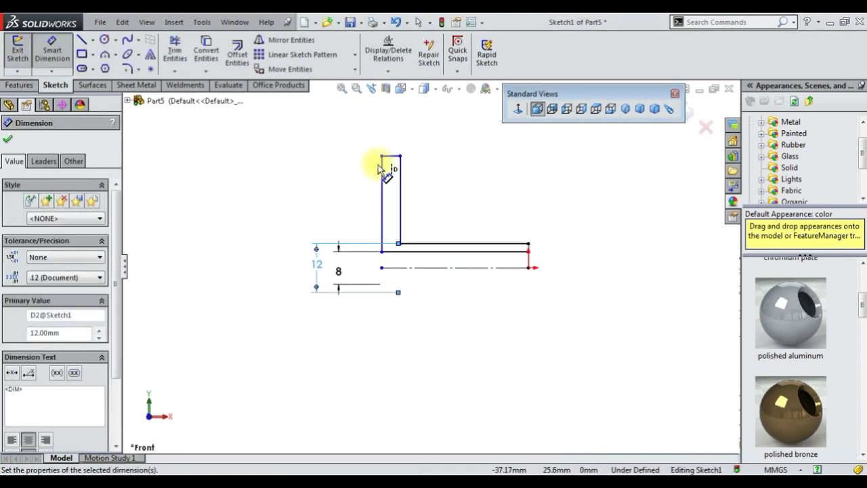
- Dimension the top line 16 and the step widths 2 and 5
{"action": "left_click", "coordinate": [391, 156]}
{"action": "left_click", "coordinate": [300, 261]}
{"action": "type", "text": "16"}
{"action": "key", "text": "Return"}
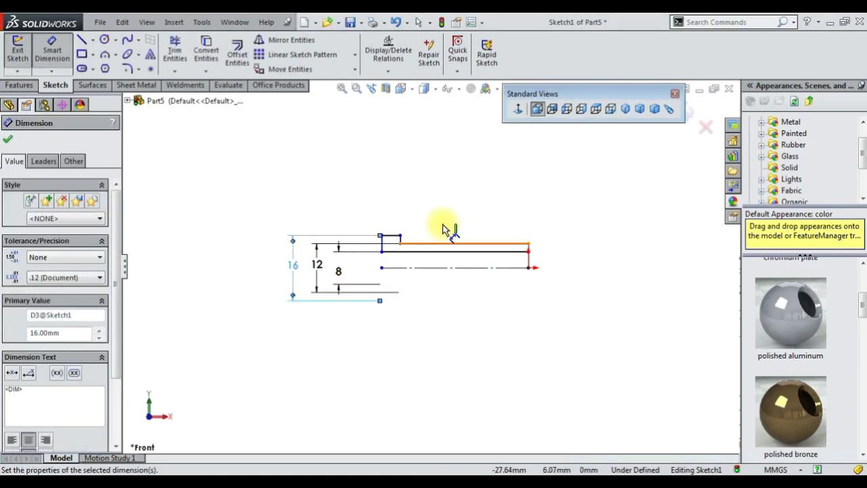
{"action": "left_click", "coordinate": [383, 247]}
{"action": "left_click", "coordinate": [393, 206]}
{"action": "type", "text": "2"}
{"action": "key", "text": "Return"}
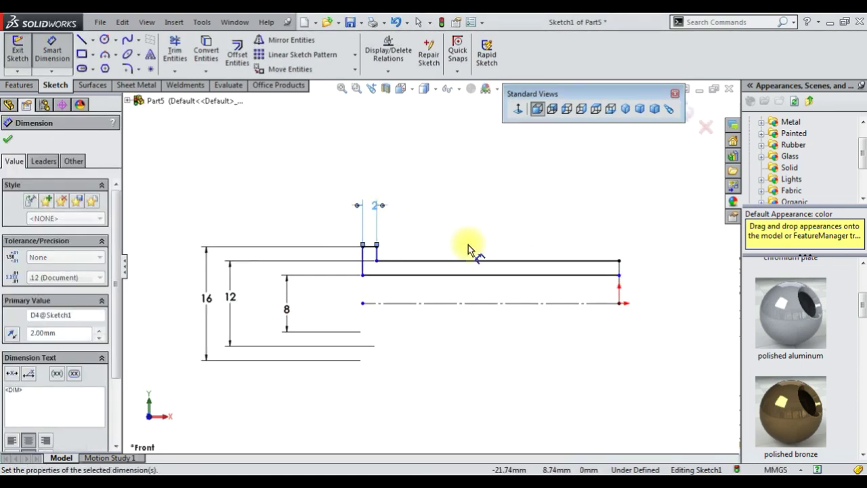
{"action": "left_click", "coordinate": [484, 222]}
{"action": "type", "text": "5"}
{"action": "key", "text": "Return"}
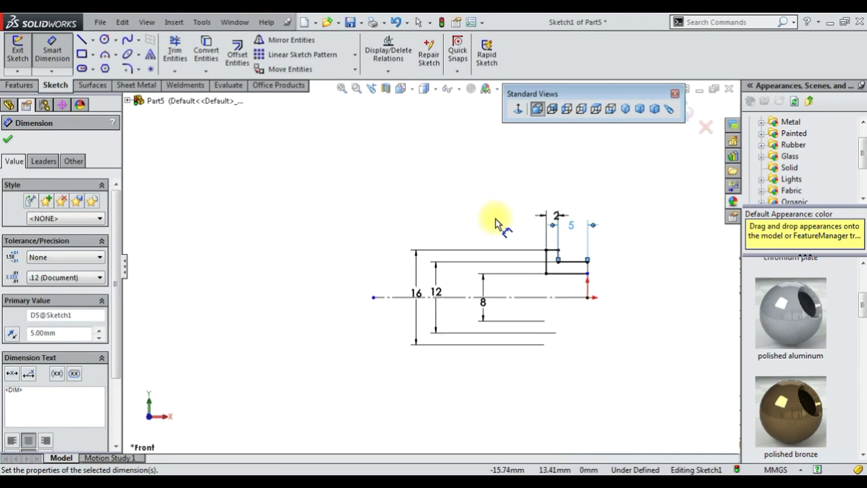
{"action": "key", "text": "Escape"}
- Mirror the profile about the vertical line and trim the sketch
{"action": "left_click", "coordinate": [288, 40]}
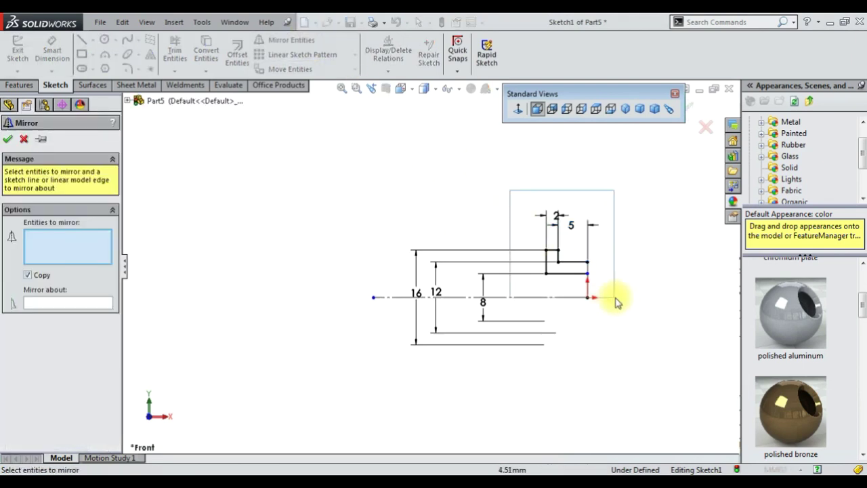
{"action": "left_click_drag", "start_coordinate": [608, 291], "coordinate": [608, 292]}
{"action": "left_click", "coordinate": [81, 303]}
{"action": "left_click", "coordinate": [596, 297]}
{"action": "left_click", "coordinate": [691, 109]}
{"action": "left_click", "coordinate": [175, 51]}
{"action": "scroll", "coordinate": [473, 274], "scroll_direction": "down", "scroll_amount": 5}
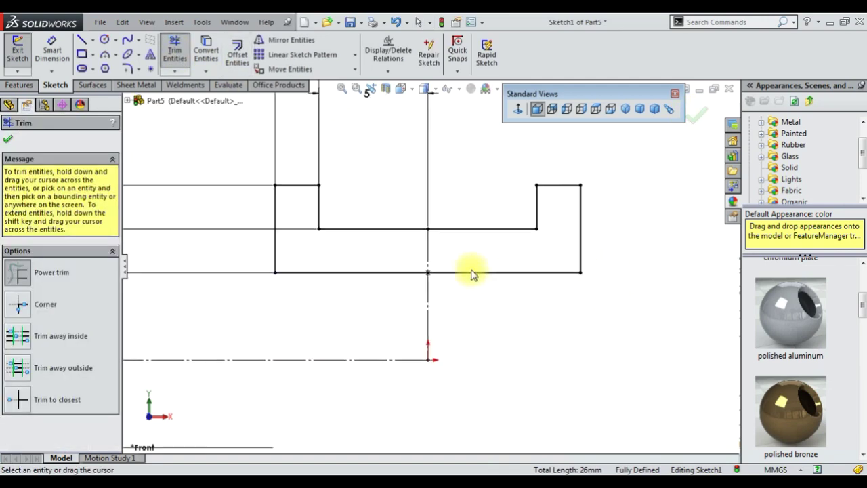
{"action": "scroll", "coordinate": [440, 276], "scroll_direction": "up", "scroll_amount": 5}
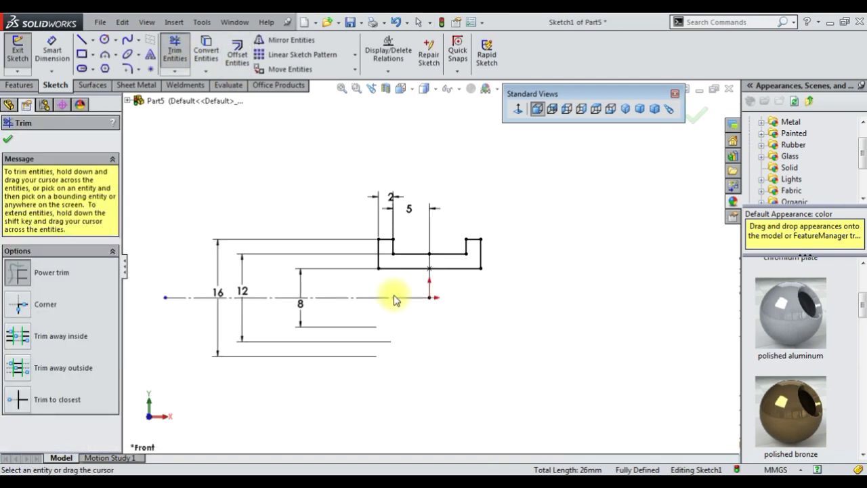
{"action": "left_click", "coordinate": [24, 87]}
{"action": "left_click", "coordinate": [63, 51]}
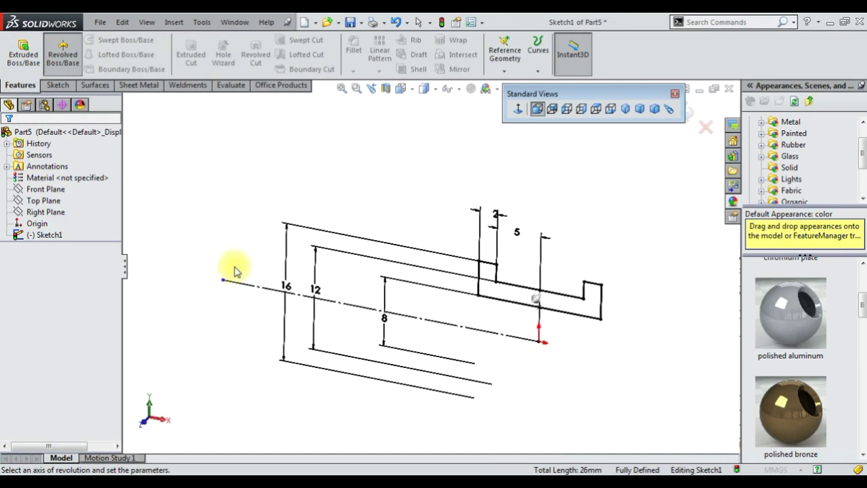
- Revolve the profile about its centreline, colour it polished bronze, and sketch on the Top Plane
{"action": "left_click", "coordinate": [528, 343]}
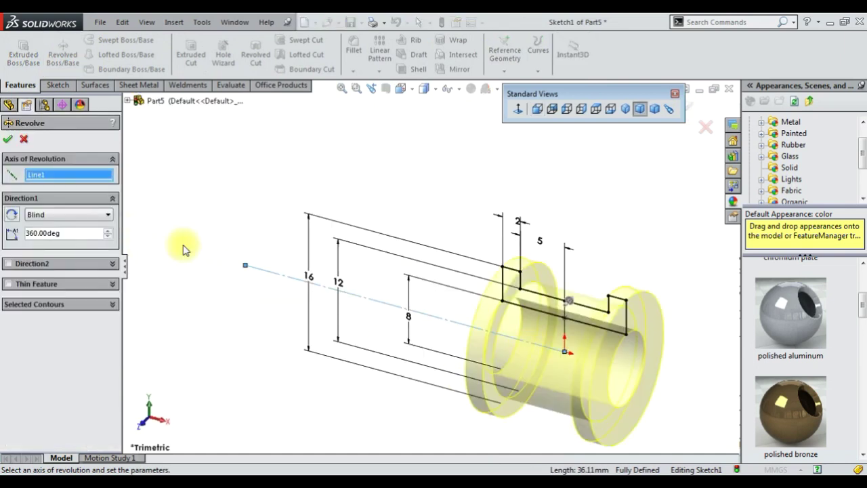
{"action": "left_click", "coordinate": [9, 140]}
{"action": "left_click_drag", "start_coordinate": [790, 410], "coordinate": [525, 356]}
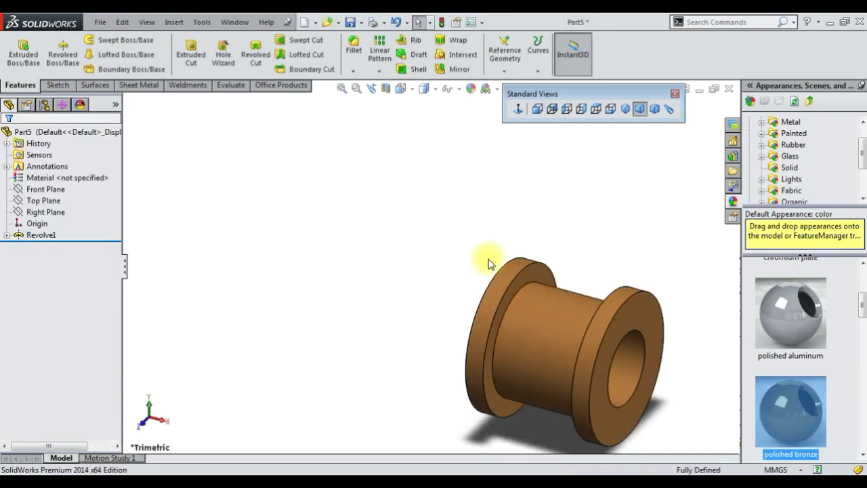
{"action": "left_click", "coordinate": [638, 110]}
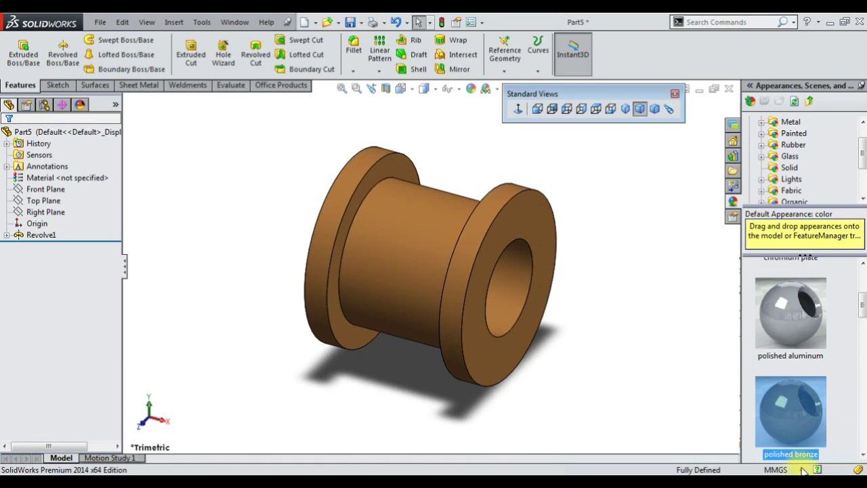
{"action": "left_click", "coordinate": [44, 200]}
{"action": "left_click", "coordinate": [59, 185]}
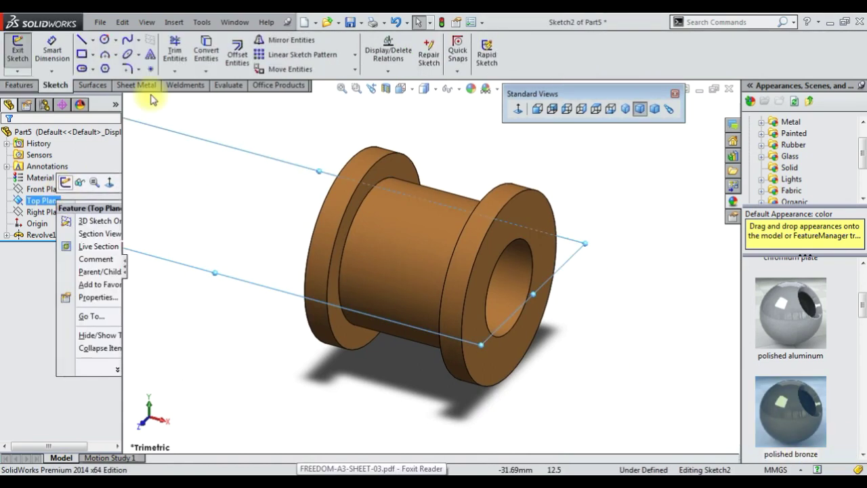
- Sketch a small circle centred at the origin and give it a diameter dimension
{"action": "left_click", "coordinate": [105, 40]}
{"action": "left_click", "coordinate": [436, 264]}
{"action": "left_click", "coordinate": [454, 268]}
{"action": "left_click", "coordinate": [52, 51]}
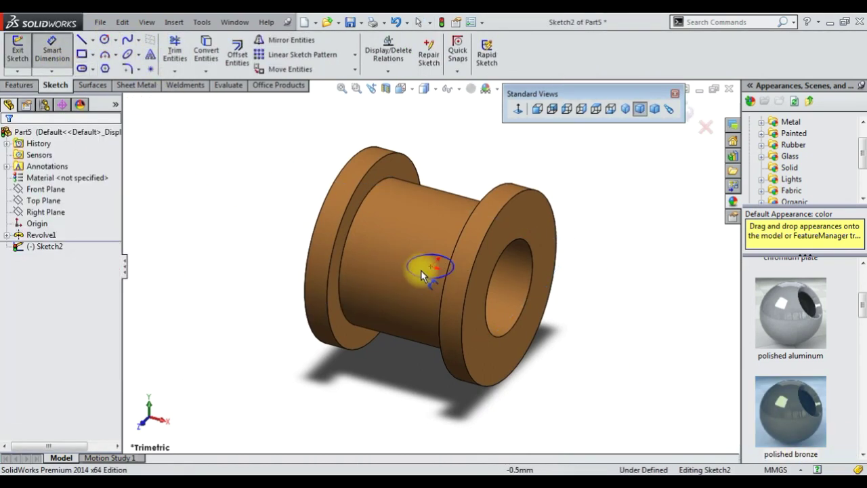
{"action": "left_click", "coordinate": [421, 274]}
{"action": "left_click", "coordinate": [352, 381]}
{"action": "key", "text": "Return"}
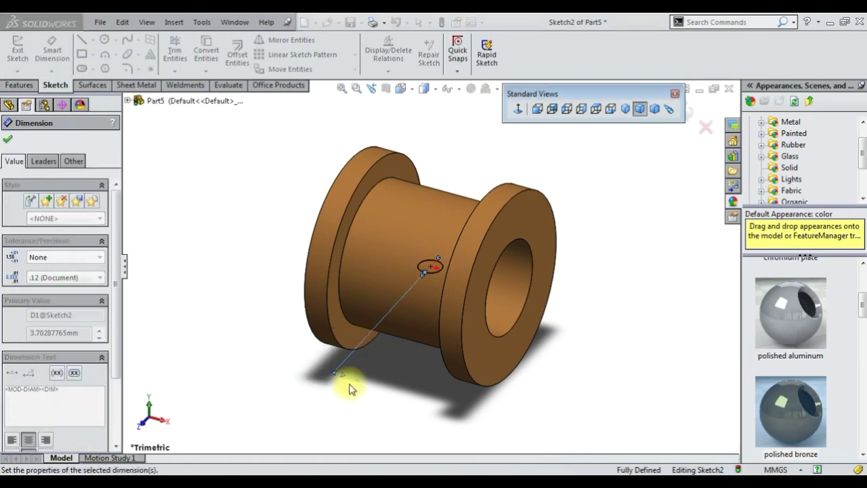
- Cut the circle Through All into the bush, then start saving it as '46 CRANKSHAFT BEARING'
{"action": "left_click", "coordinate": [19, 85]}
{"action": "left_click", "coordinate": [190, 51]}
{"action": "left_click", "coordinate": [86, 212]}
{"action": "left_click", "coordinate": [44, 234]}
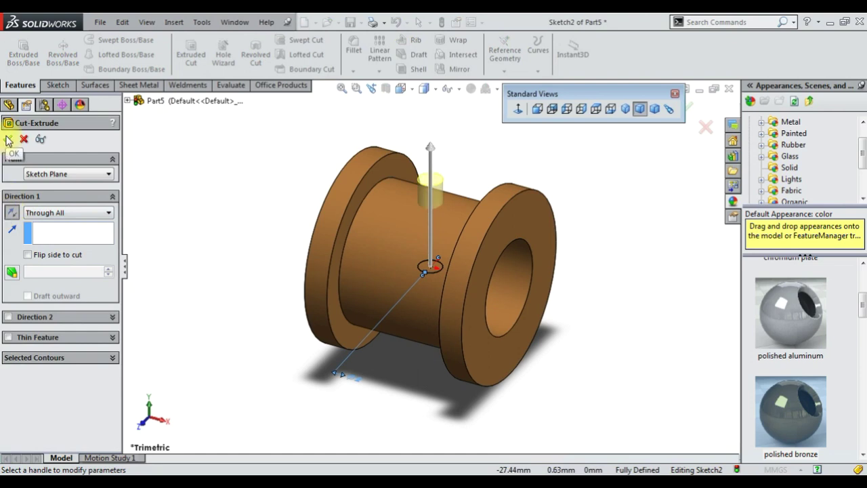
{"action": "left_click", "coordinate": [8, 140]}
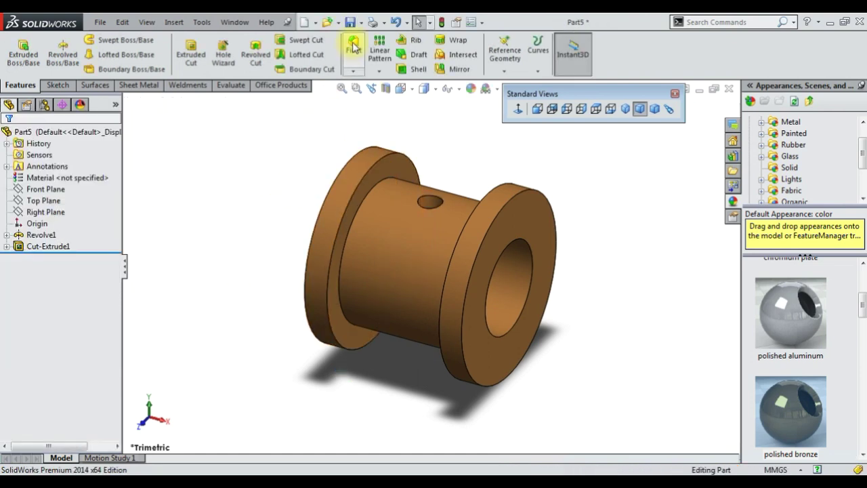
{"action": "left_click", "coordinate": [350, 21]}
{"action": "type", "text": "46 CRANKSHAFT BEARING"}
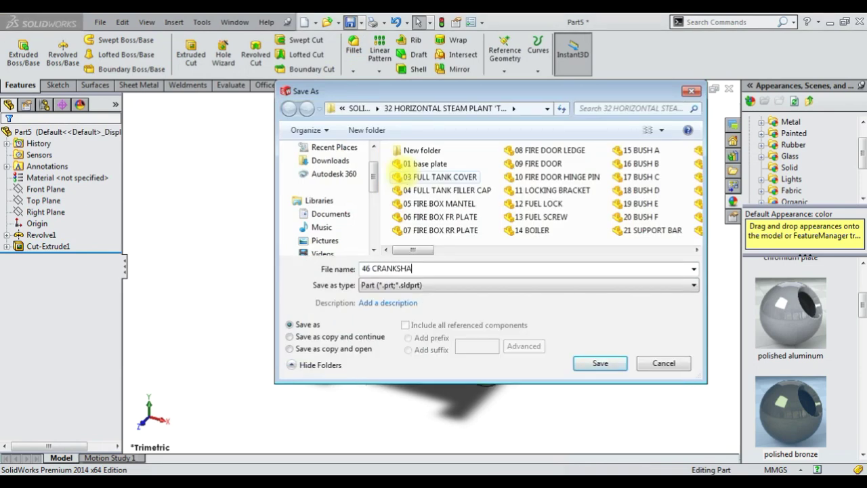